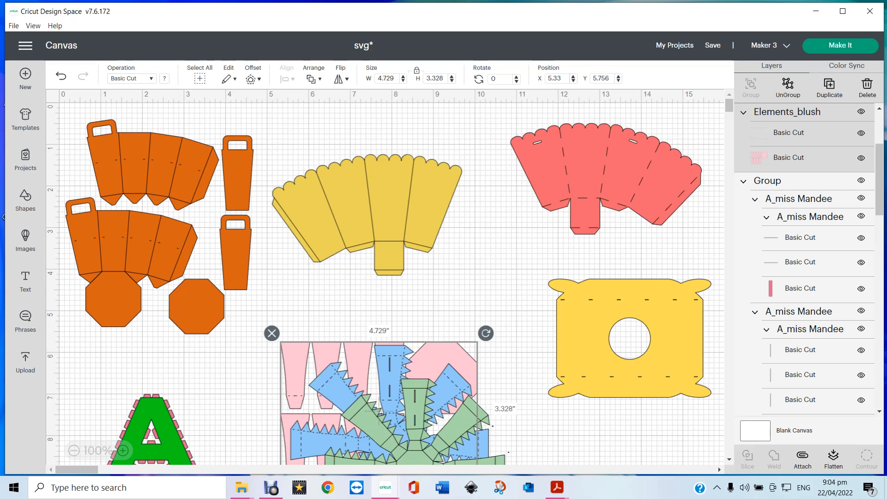
Reposition the red popcorn box to about X 10.889, Y 0.375 and the yellow one to about X 5.459, Y 0.625.
left_click_drag(606, 178, 595, 173)
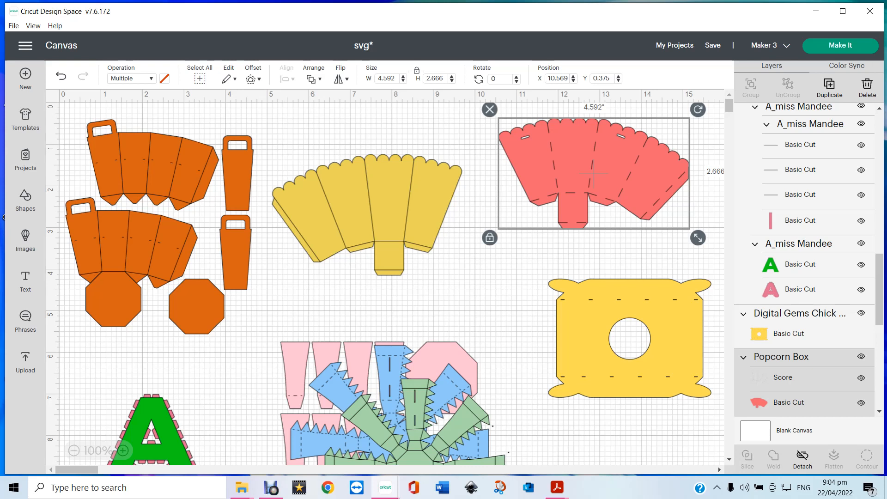
left_click_drag(594, 173, 607, 174)
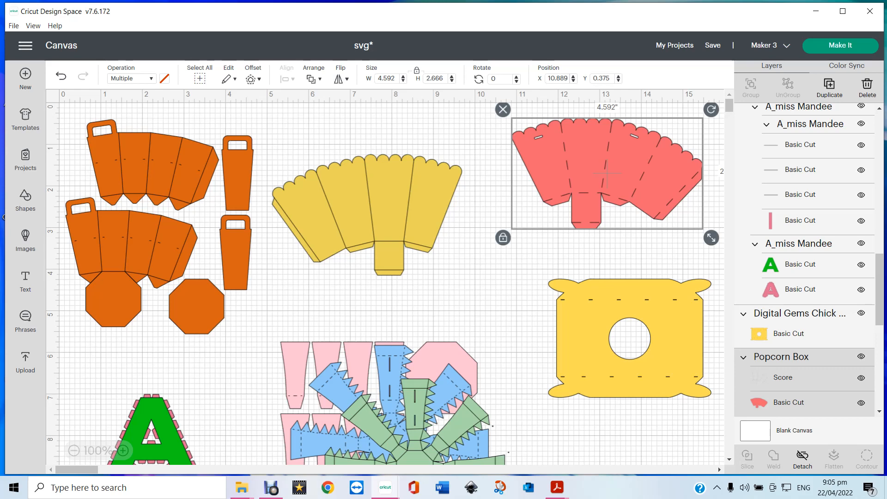
left_click_drag(366, 215, 369, 188)
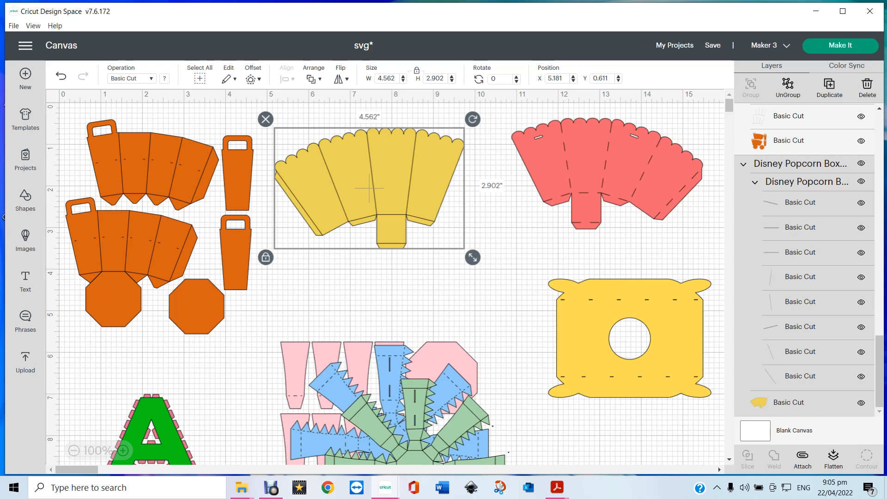
left_click_drag(369, 188, 380, 189)
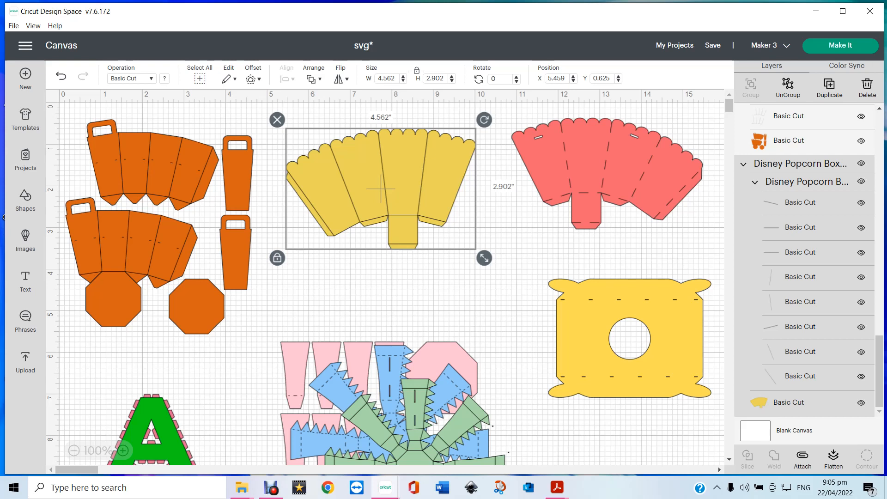
Inspect the yellow popcorn box's individual fold lines, its fold-line group and its outline layer.
left_click(432, 217)
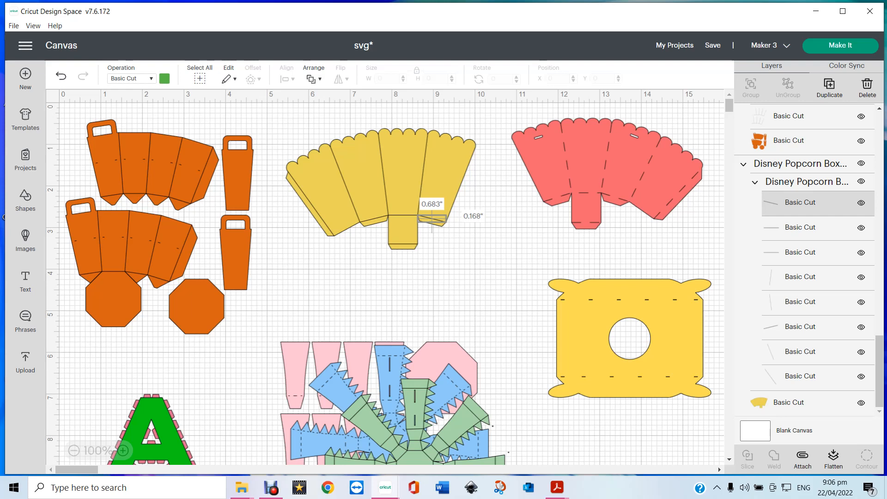
left_click(367, 188)
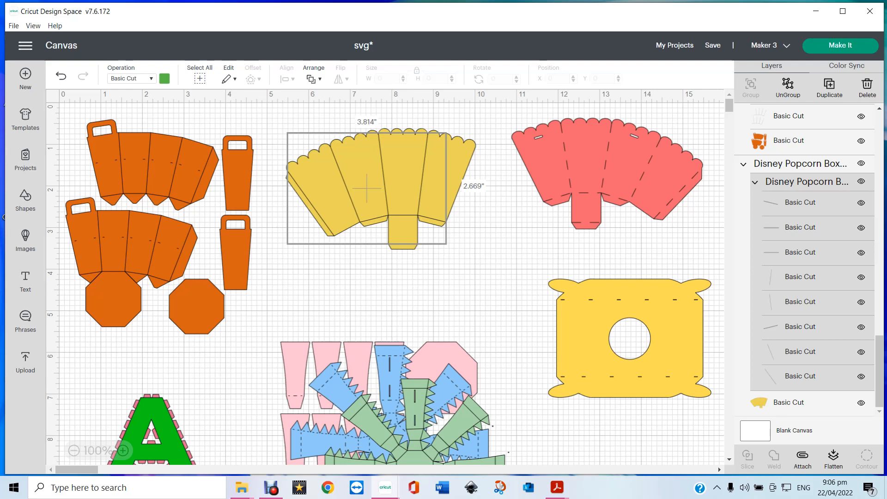
left_click(789, 403)
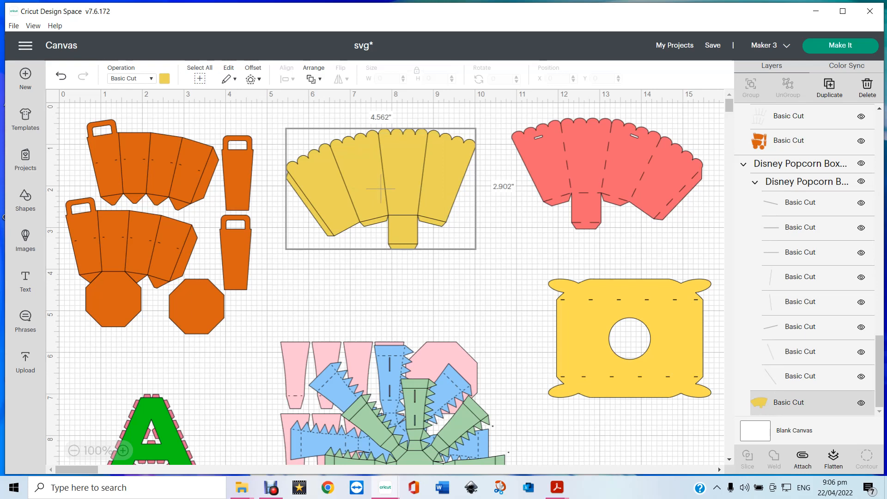
left_click(432, 218)
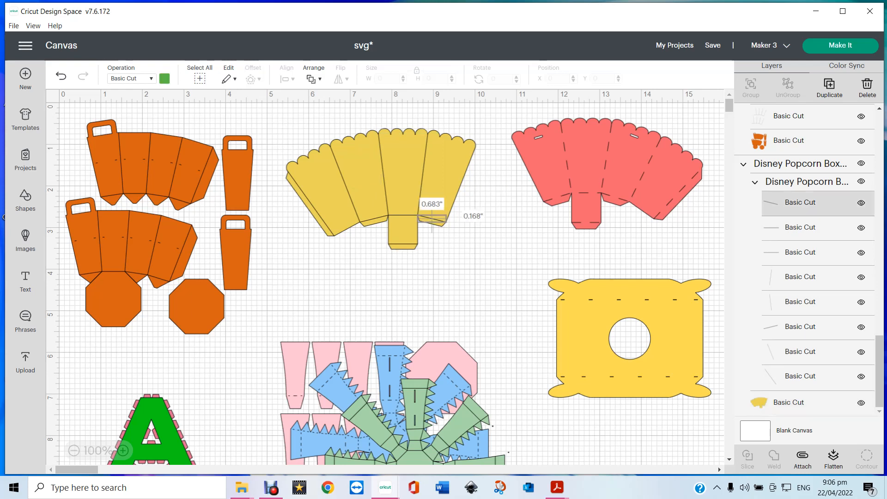
left_click(800, 227)
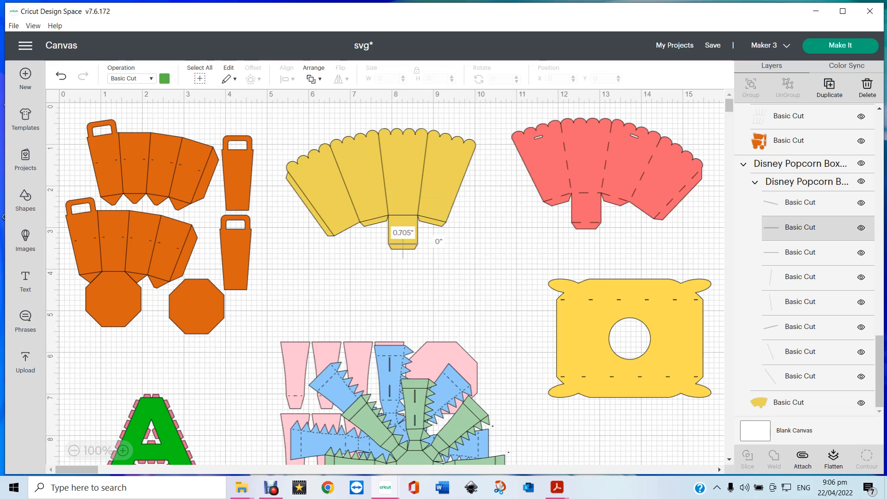
Change the operation of the yellow popcorn box's whole fold-line group from Basic Cut to Score.
left_click(382, 188)
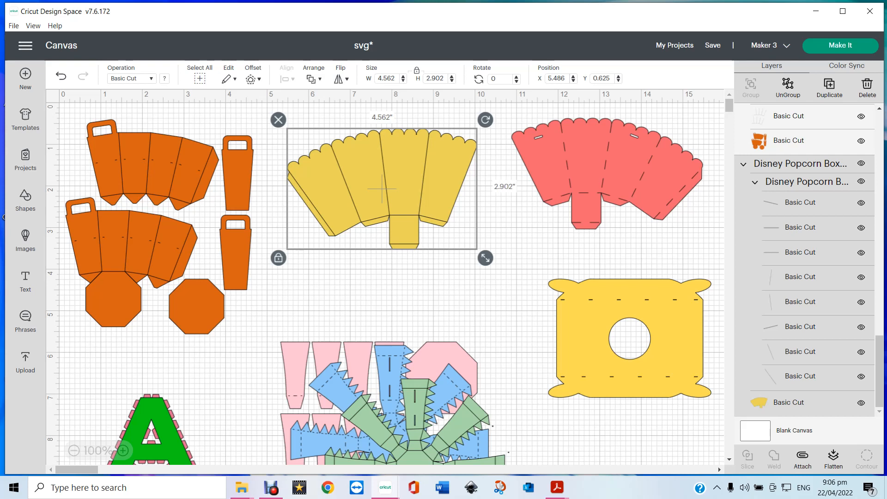
left_click(807, 182)
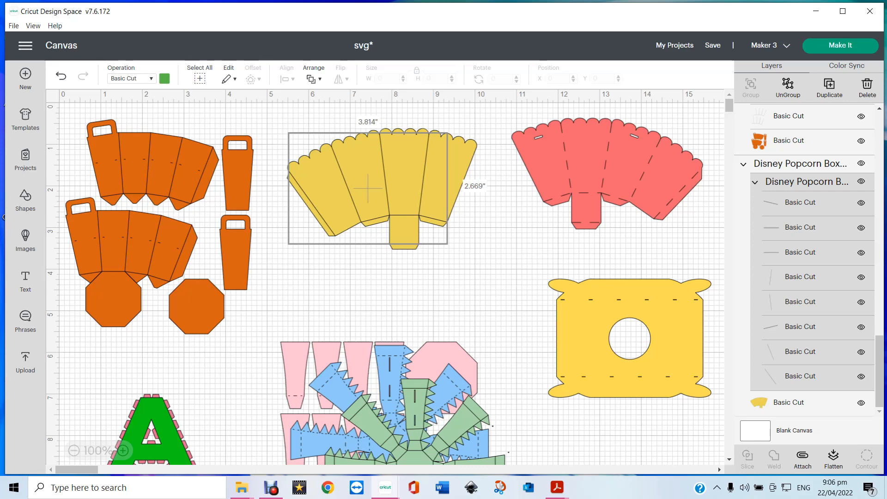
left_click(132, 78)
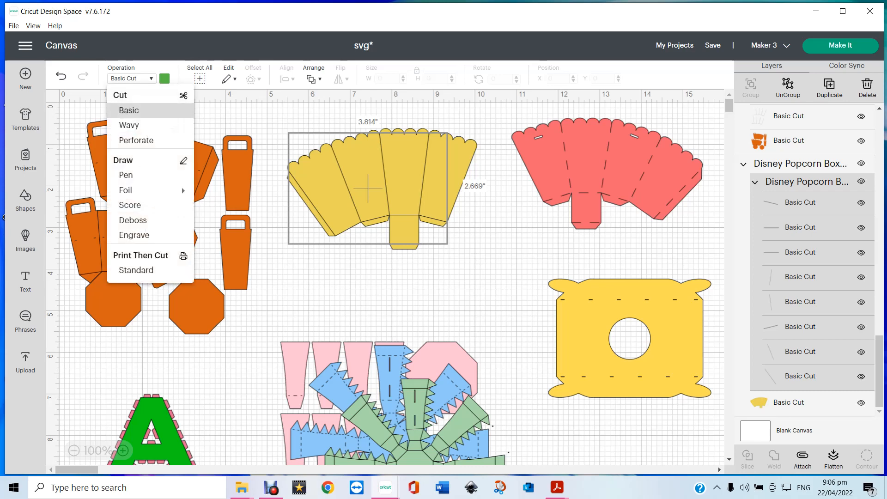
left_click(130, 204)
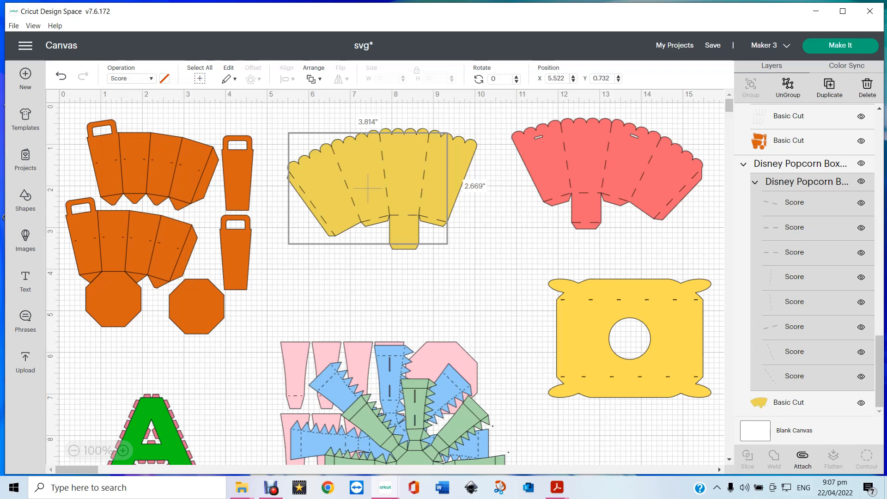
left_click(361, 291)
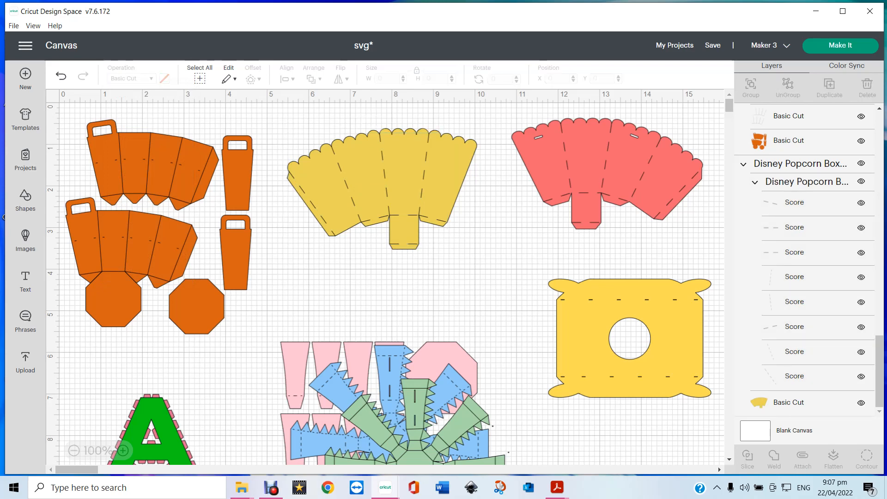
Try attaching the yellow popcorn box's score lines to its outline and detach them again.
left_click(382, 189)
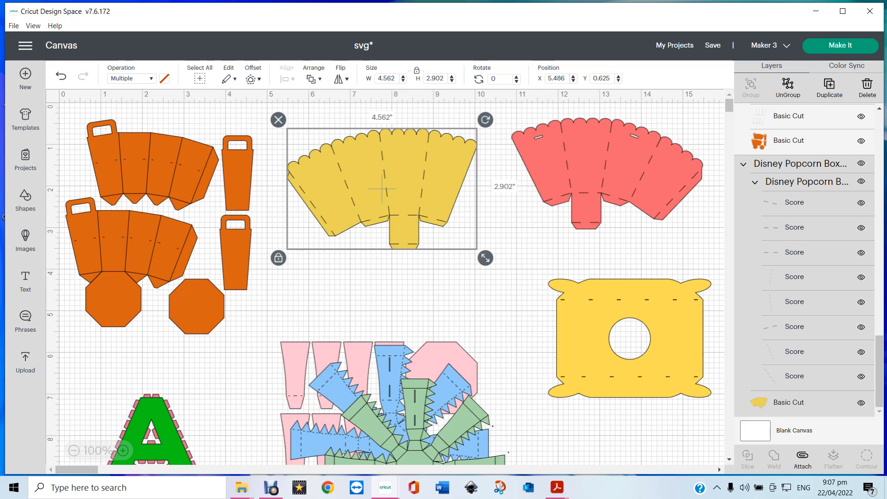
left_click(803, 459)
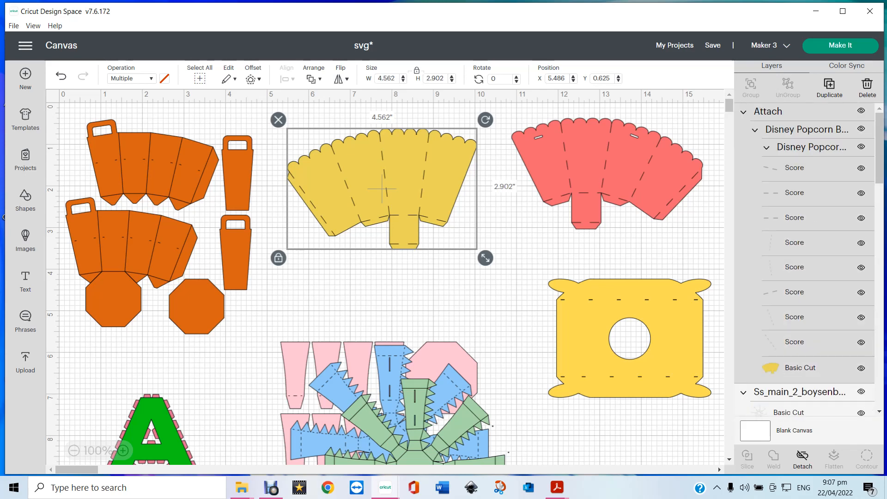
left_click(802, 459)
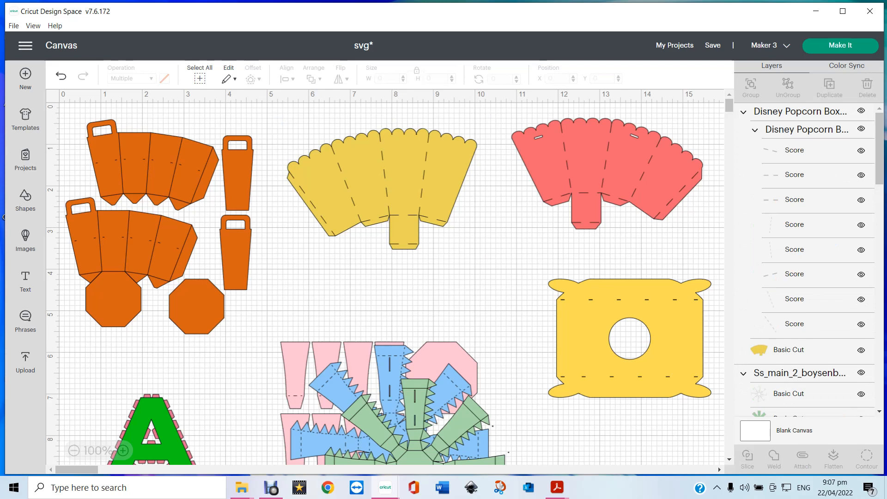
Preview the unattached project on its cutting mats, examining the Score mat and the full list of mats.
left_click(840, 45)
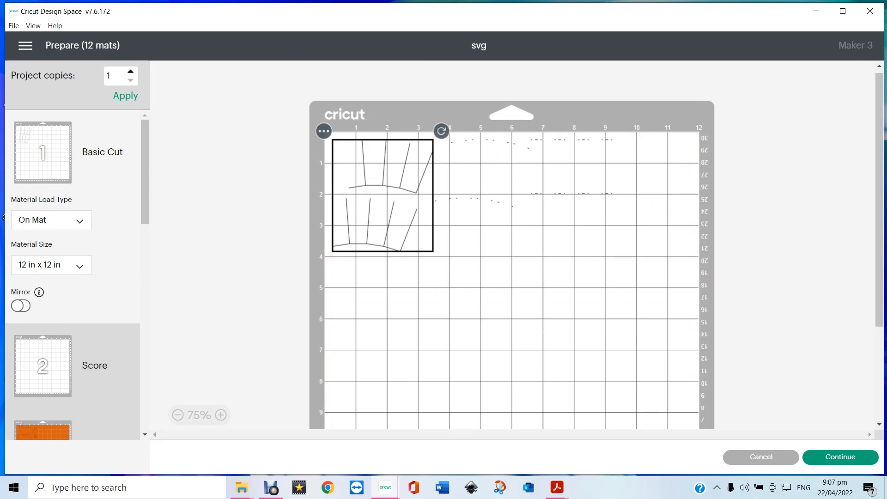
left_click(43, 365)
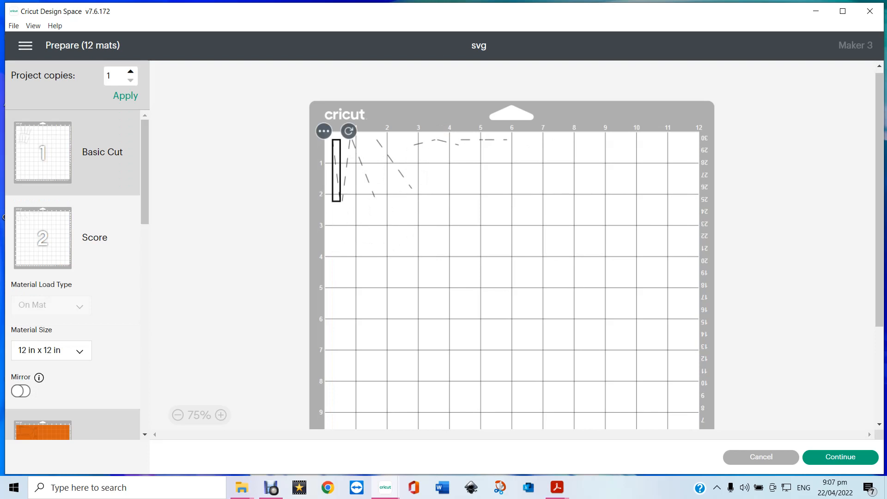
scroll(74, 277, "down", 5)
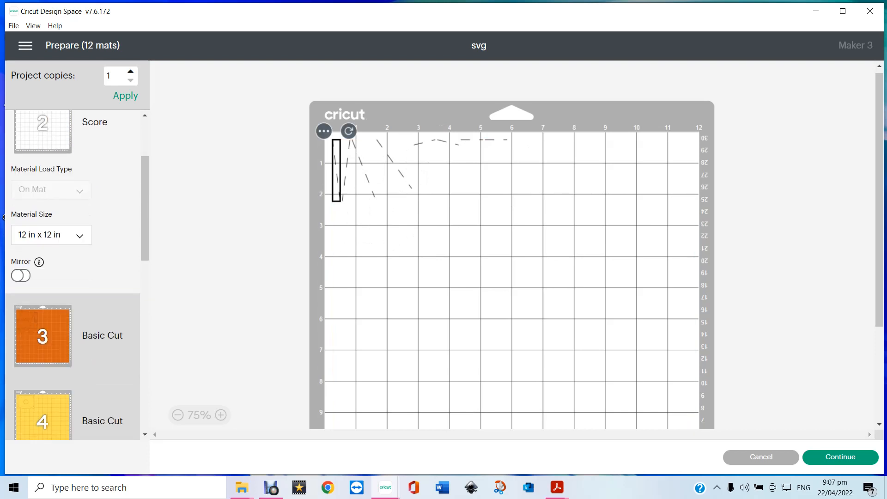
scroll(74, 277, "down", 8)
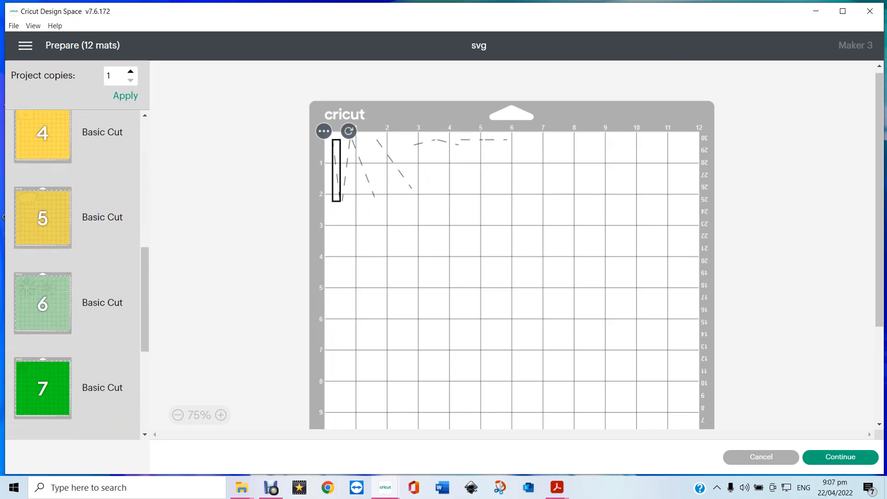
scroll(74, 277, "down", 4)
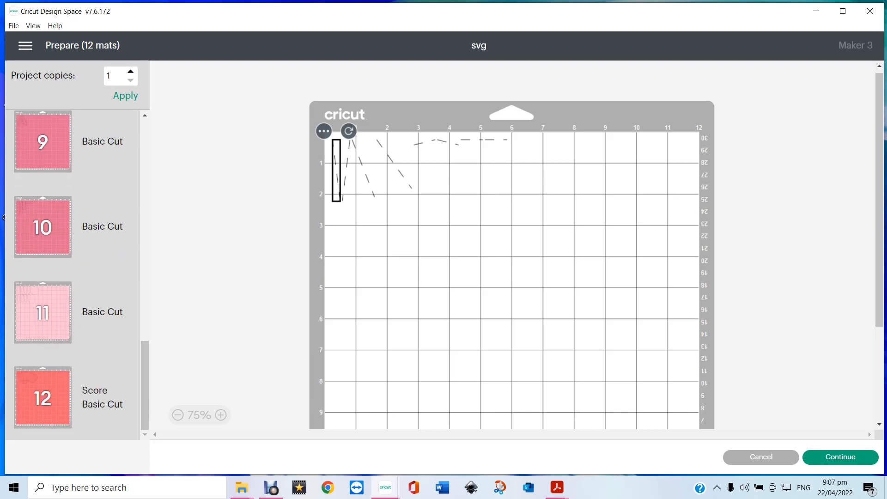
scroll(74, 272, "up", 15)
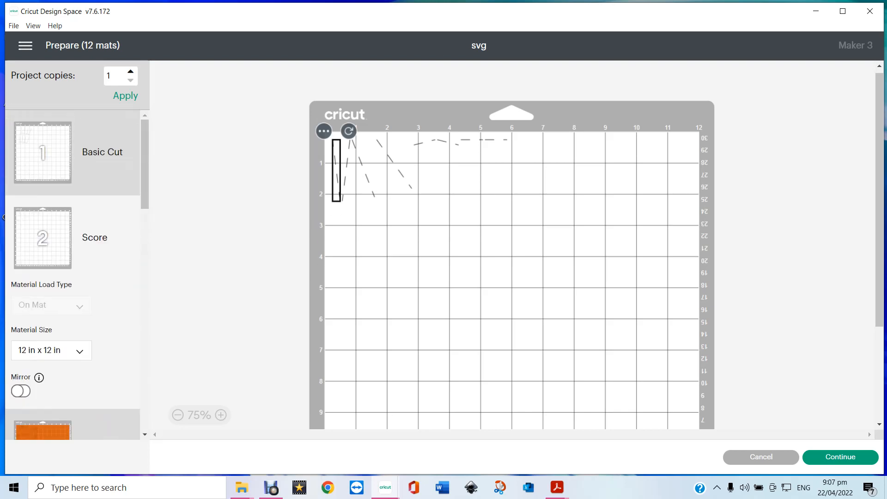
scroll(74, 273, "down", 5)
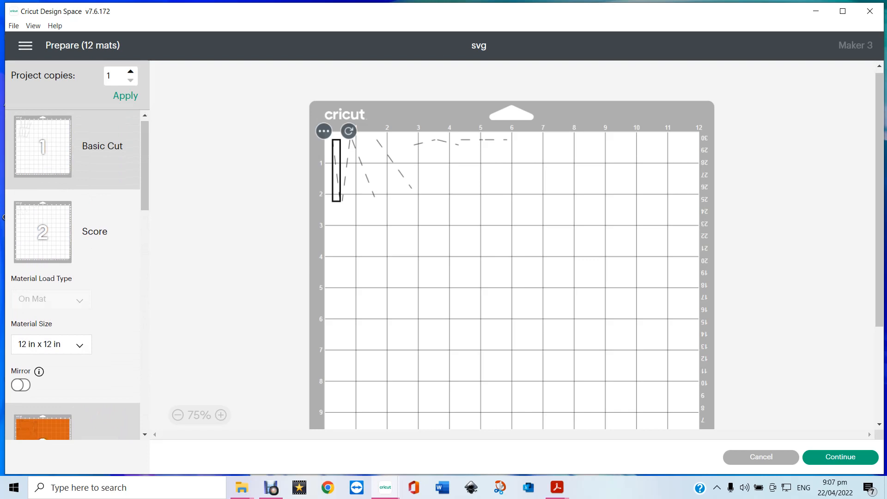
Examine the layouts on mats 3, 4 and 5, ending with the yellow popcorn box outline.
left_click(43, 221)
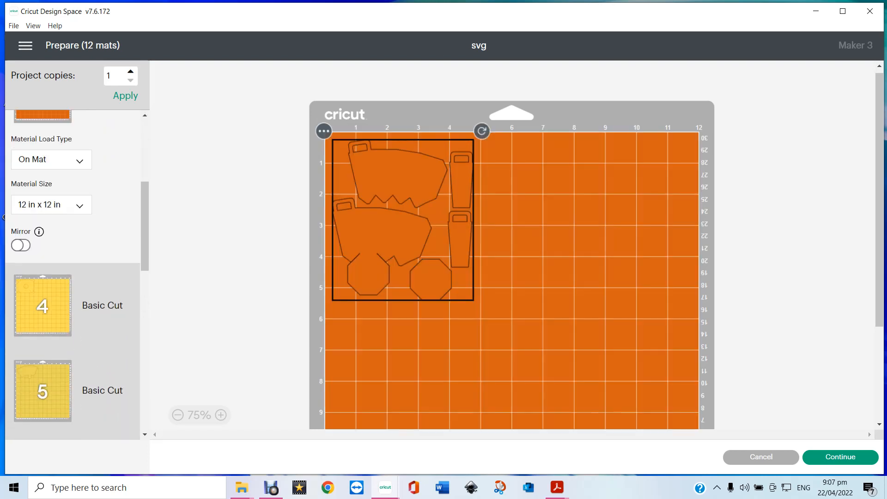
left_click(42, 305)
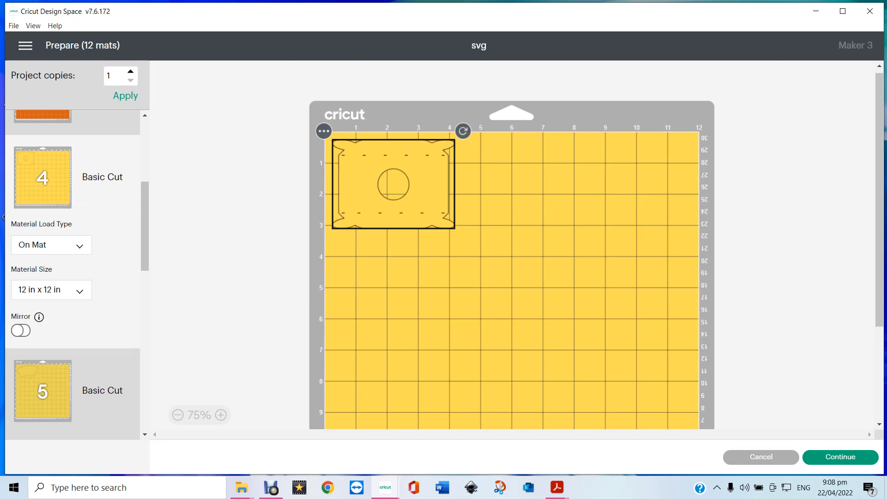
scroll(74, 273, "down", 3)
left_click(42, 276)
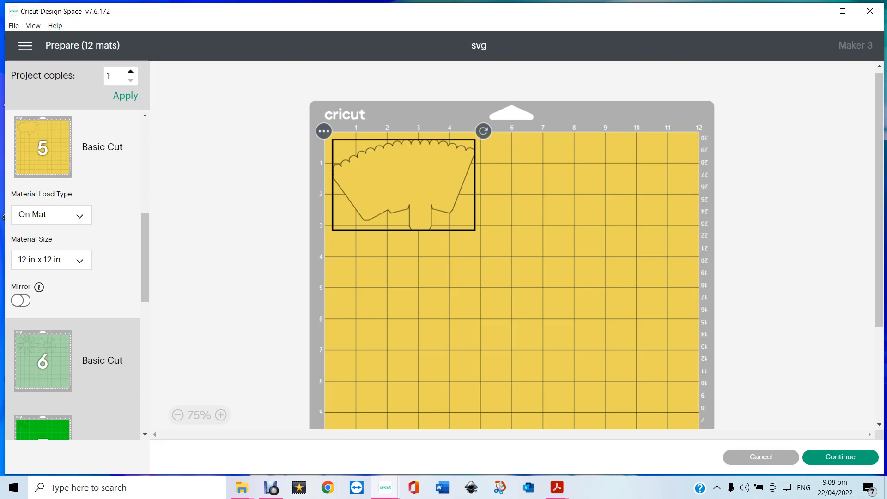
Return to the canvas and attach the yellow popcorn box's score lines to its cut outline.
left_click(26, 45)
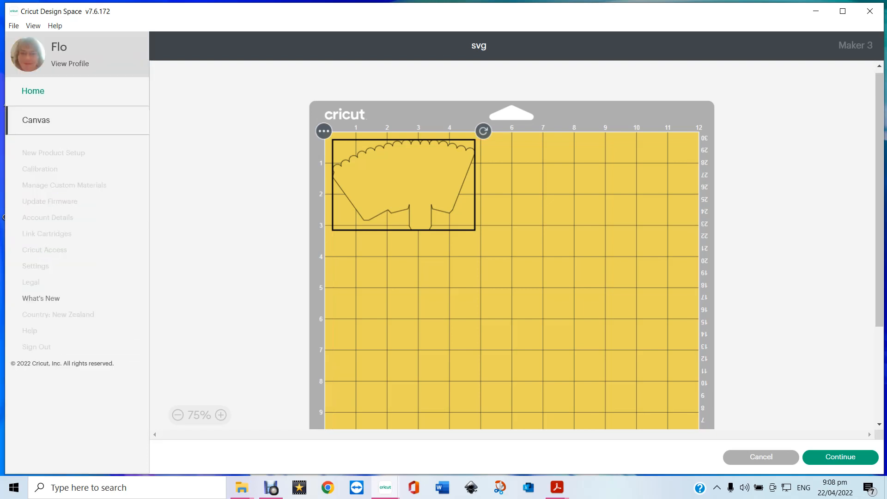
left_click(36, 120)
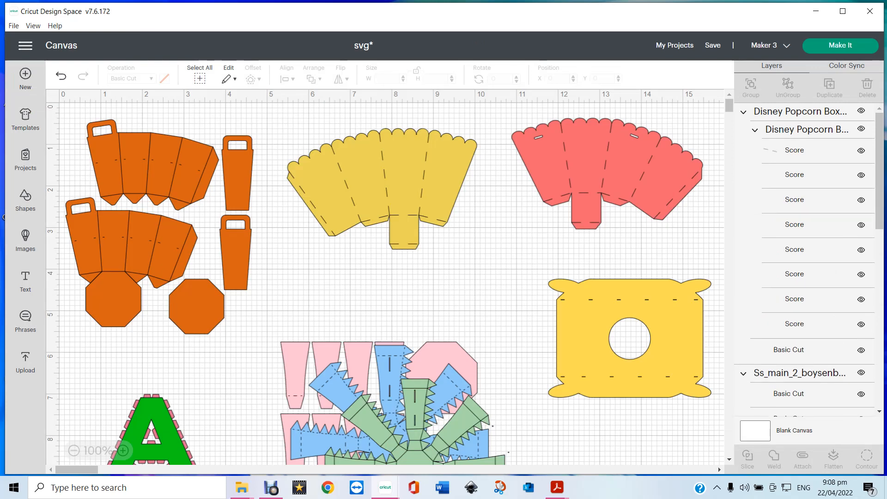
left_click(381, 189)
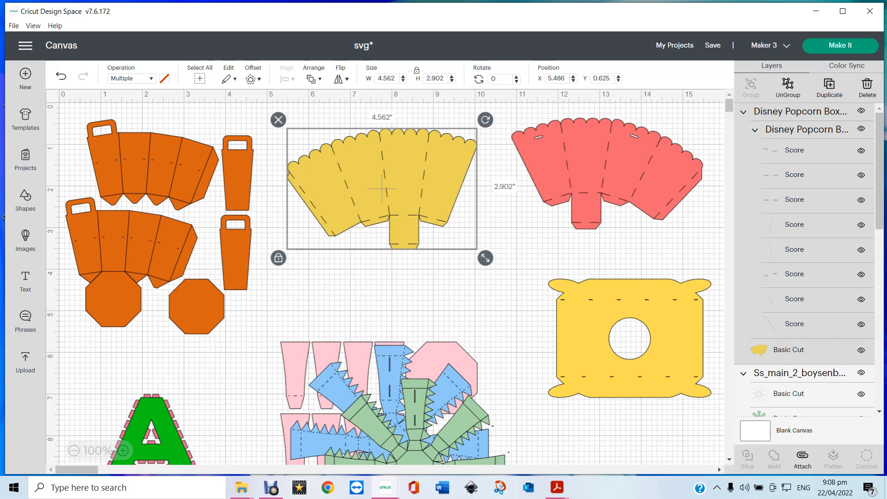
left_click(803, 459)
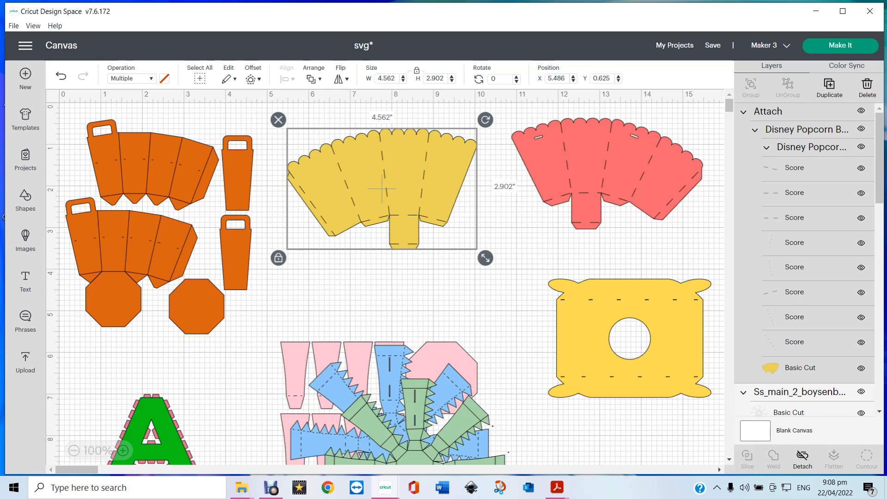
Preview the mats with the attached design and examine mats 3 and 4, including the popcorn box's Score and Basic Cut layout.
left_click(841, 45)
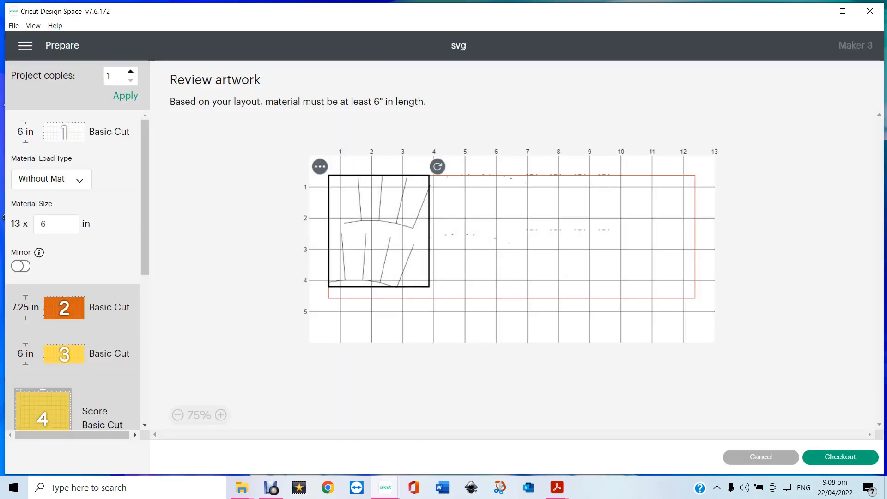
scroll(42, 277, "down", 3)
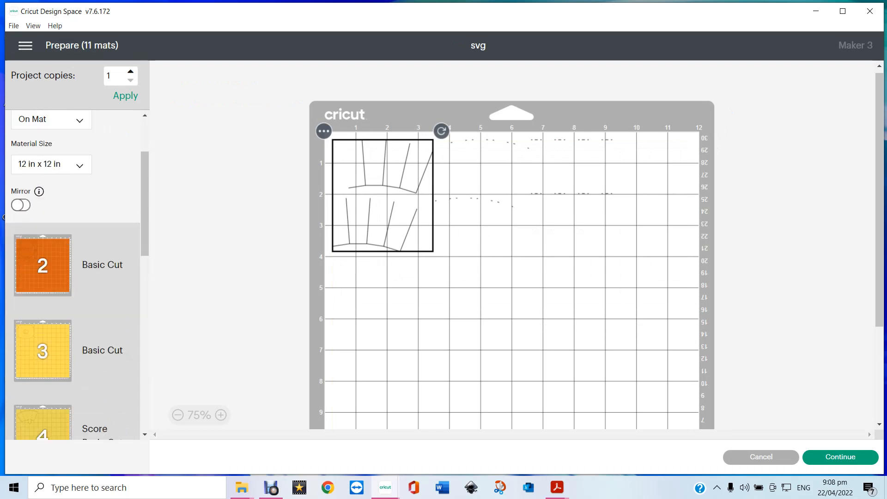
left_click(43, 279)
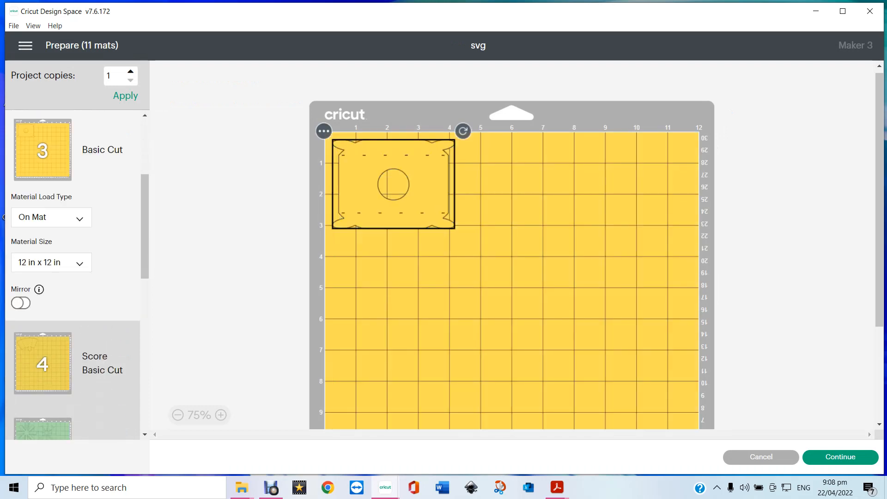
left_click(42, 364)
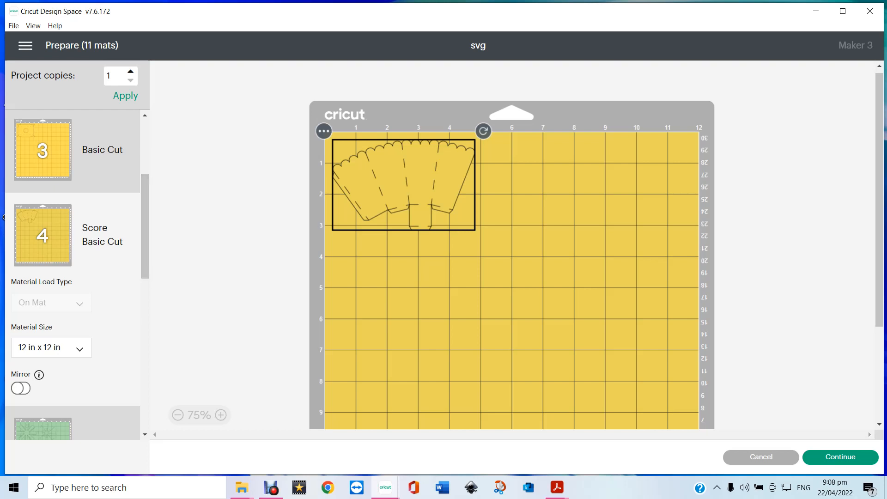
Return to the canvas and spread out the yellow and red popcorn boxes and the orange box template.
left_click(26, 46)
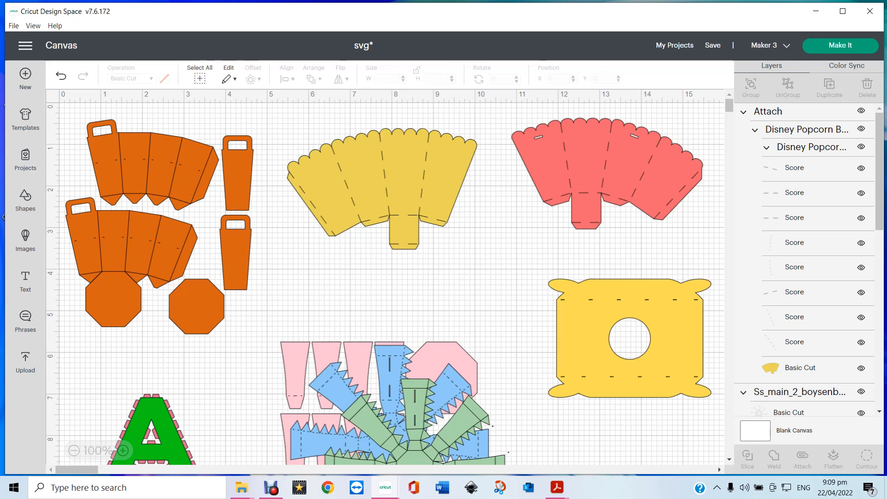
left_click_drag(380, 187, 401, 175)
left_click_drag(606, 173, 622, 169)
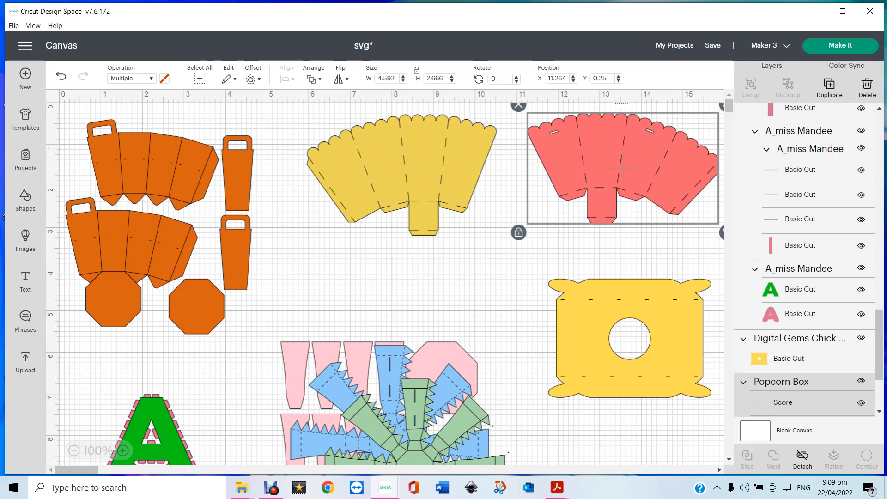
left_click_drag(401, 175, 415, 175)
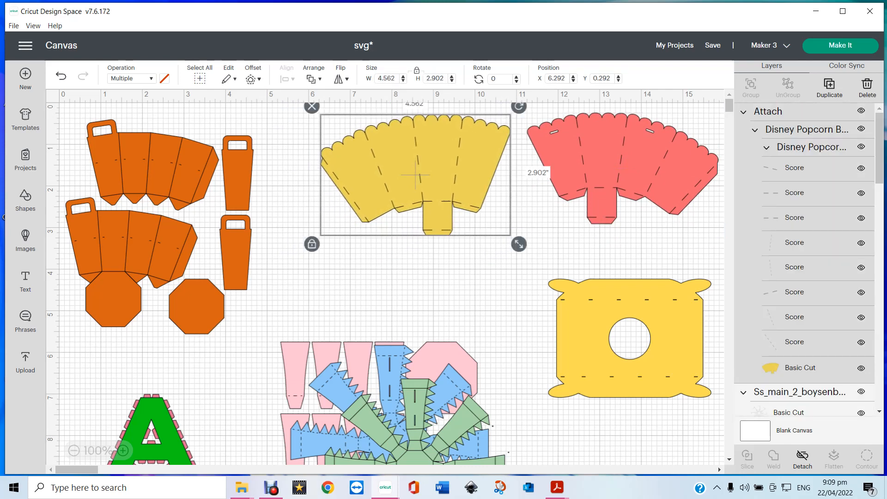
left_click(159, 225)
left_click_drag(160, 225, 173, 222)
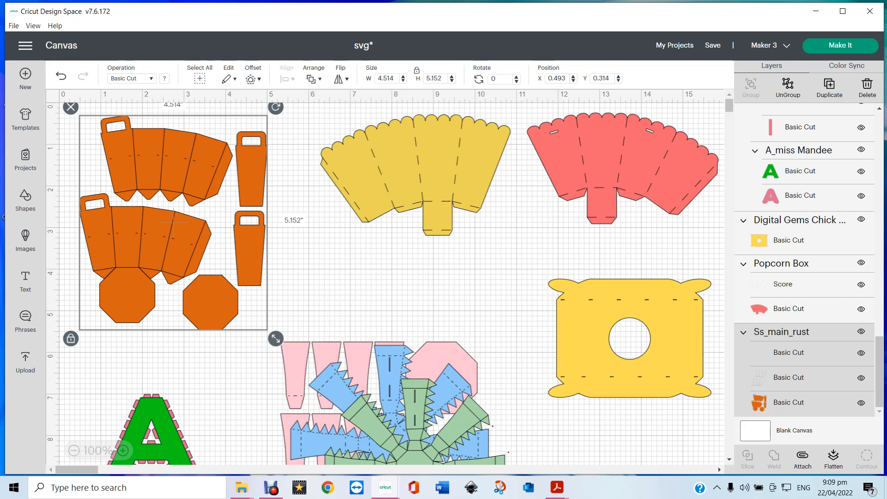
Change the orange template's small placement marks to Pen, using a Fine Point (0.4mm) in Yellow.
left_click(789, 402)
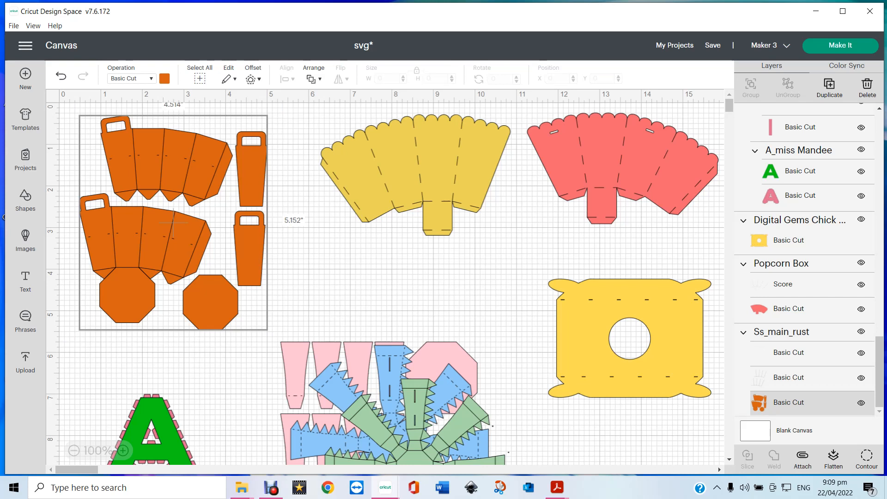
left_click(159, 203)
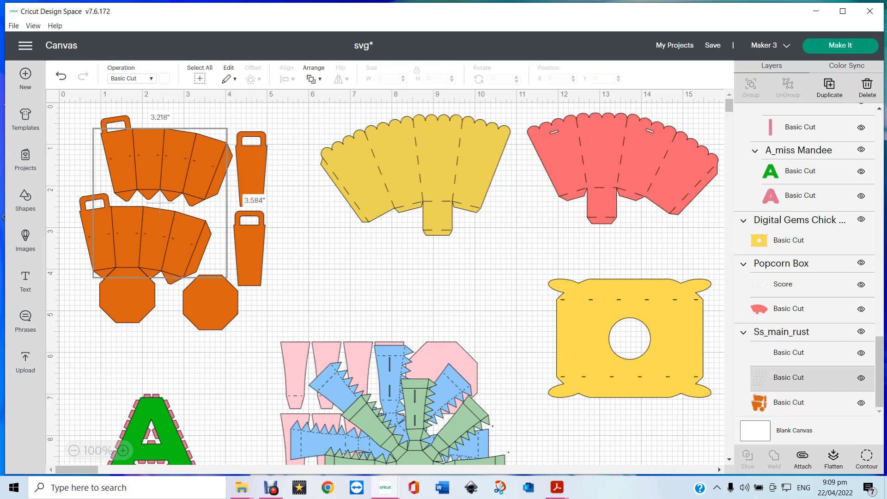
left_click(151, 203)
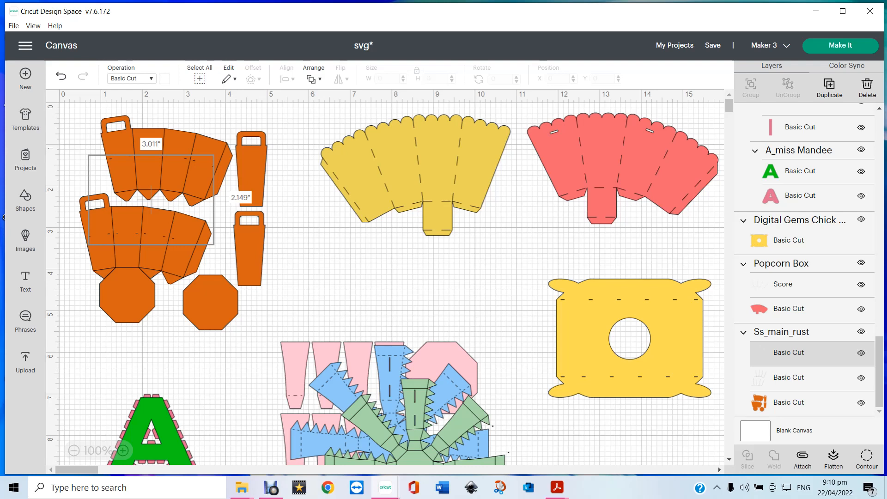
left_click(132, 78)
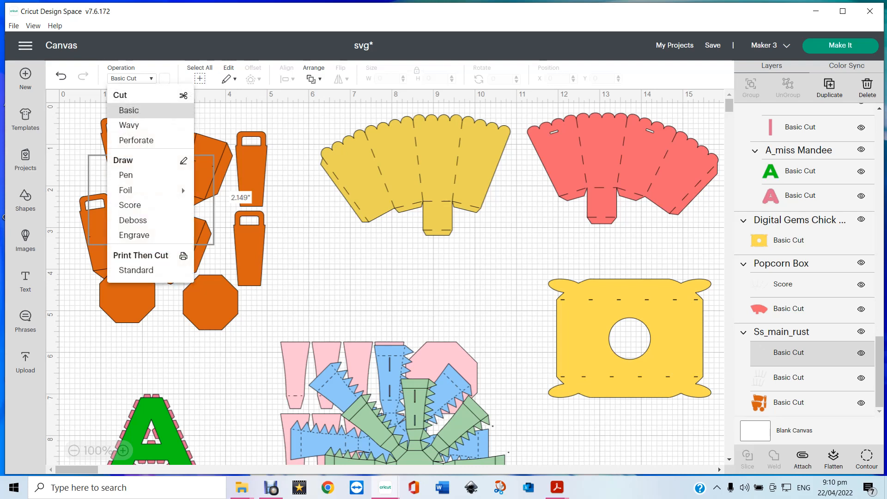
left_click(129, 174)
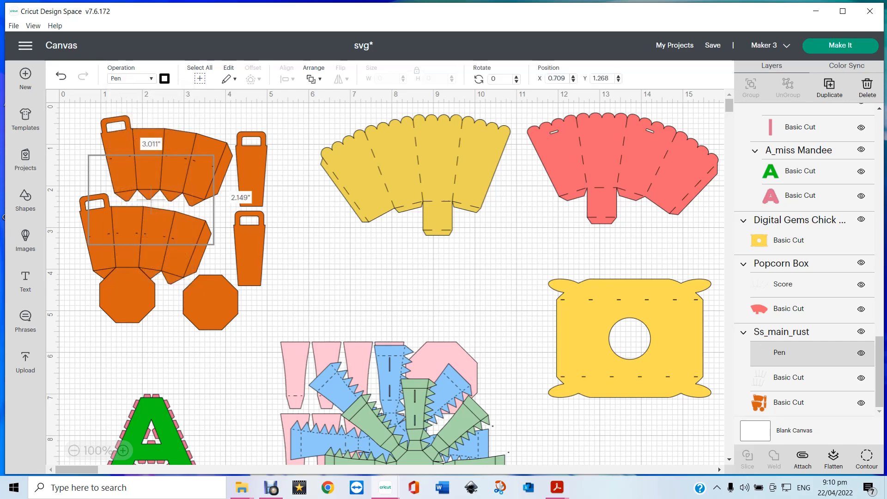
left_click(164, 78)
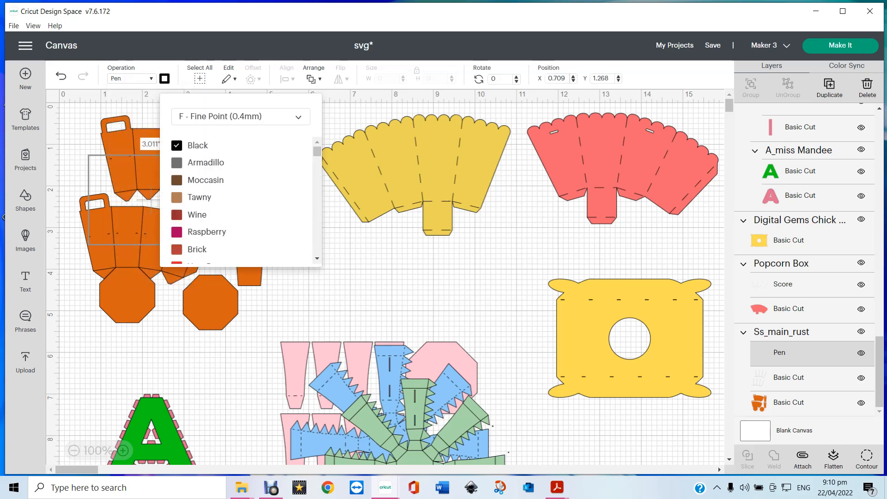
scroll(203, 185, "down", 8)
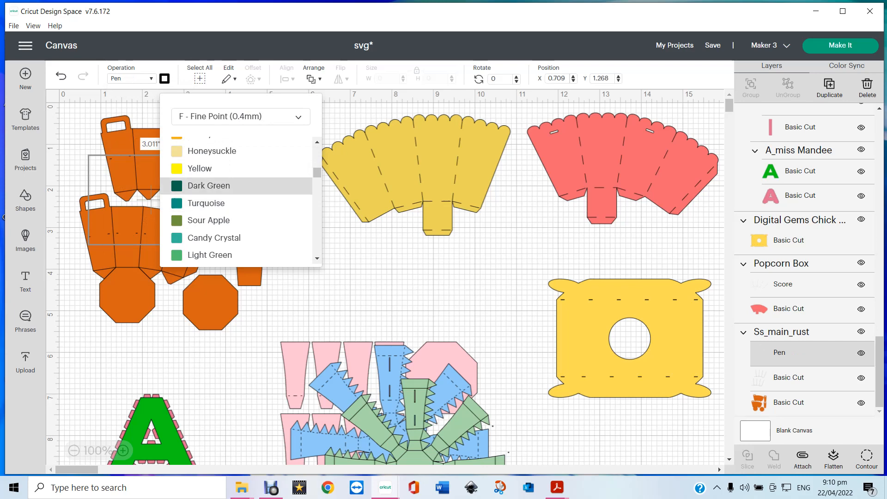
left_click(199, 168)
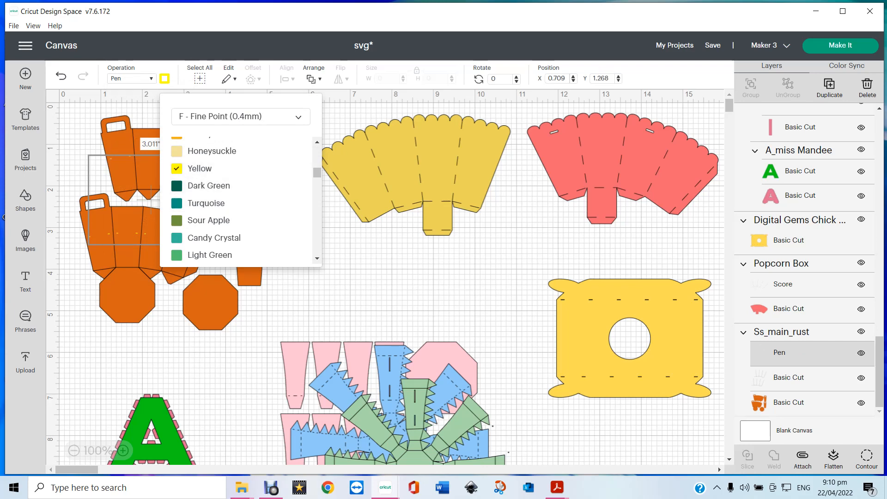
left_click(314, 293)
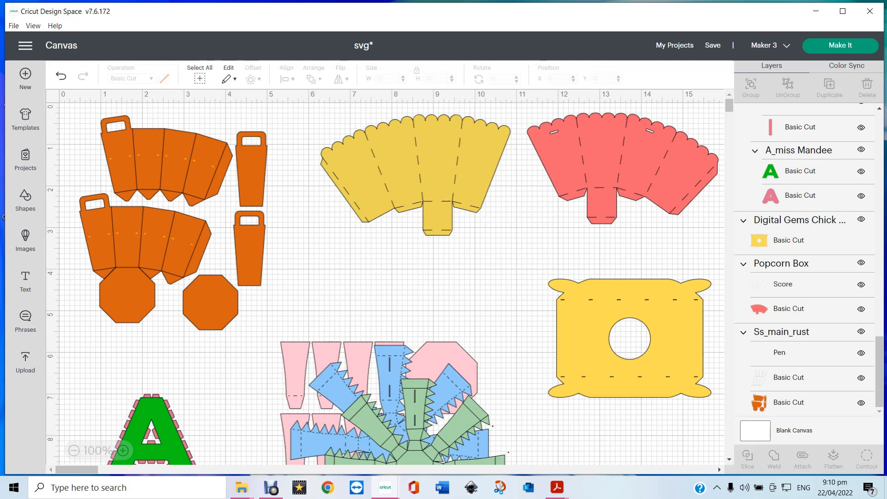
Change the orange template's fold lines to Score and attach all its layers together.
left_click(173, 222)
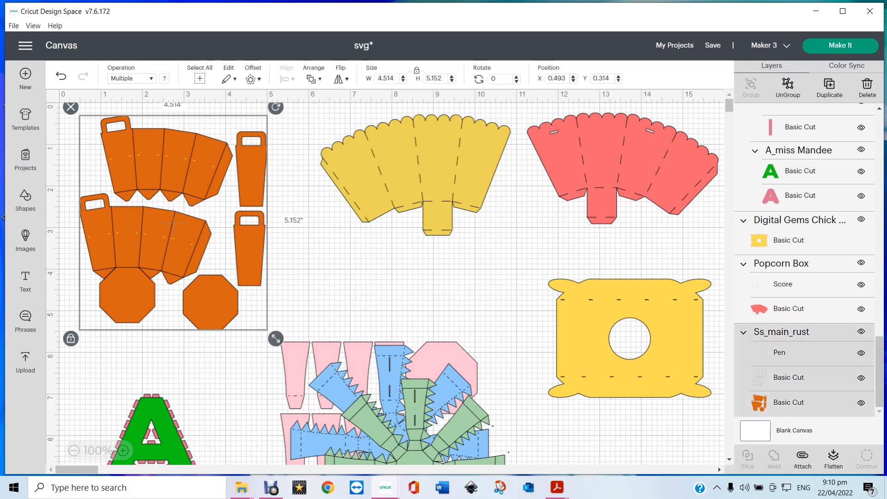
left_click(788, 378)
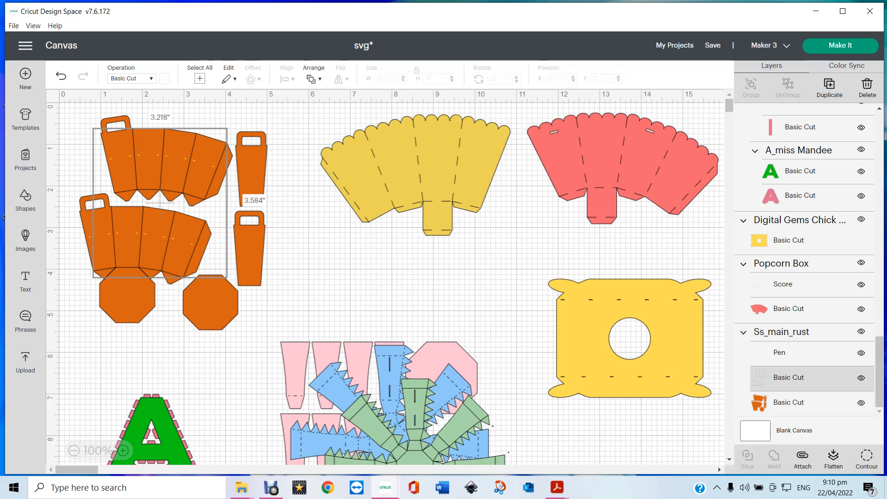
left_click(130, 78)
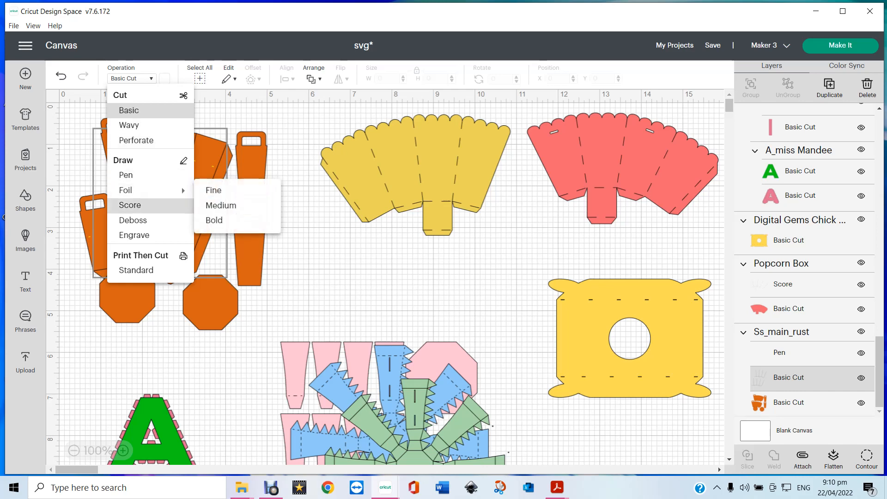
left_click(160, 204)
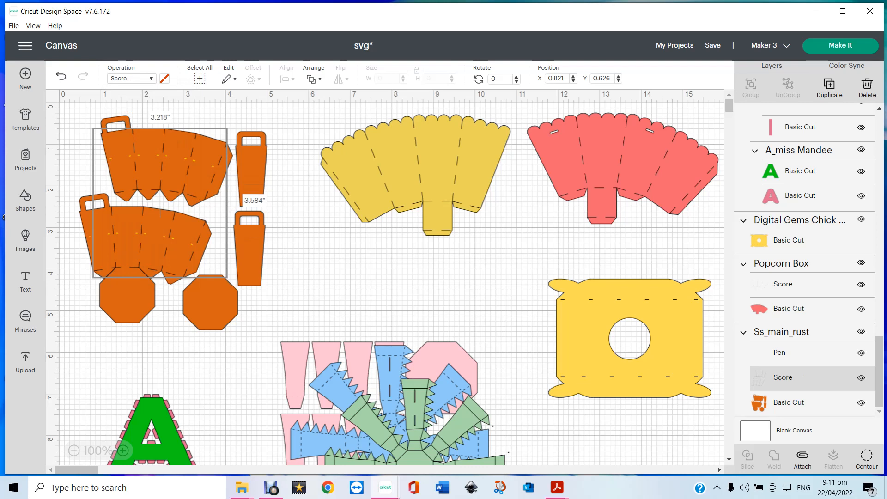
key("Escape")
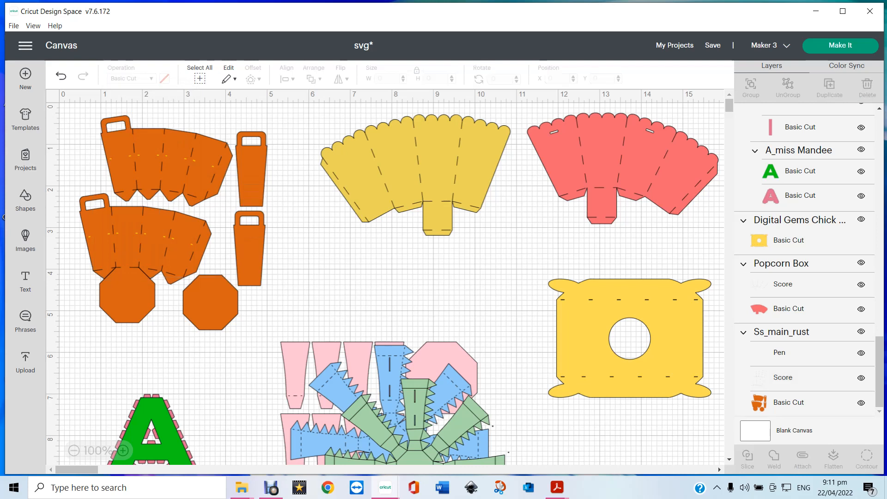
left_click_drag(71, 104, 280, 331)
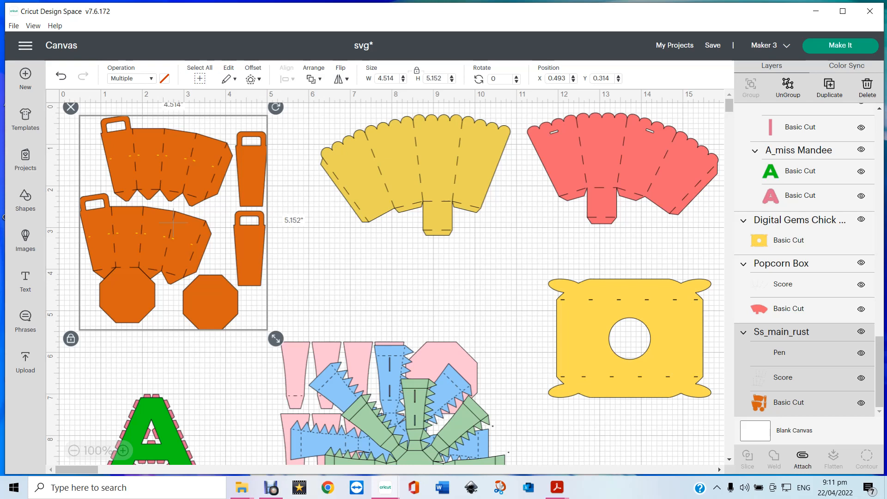
left_click(803, 459)
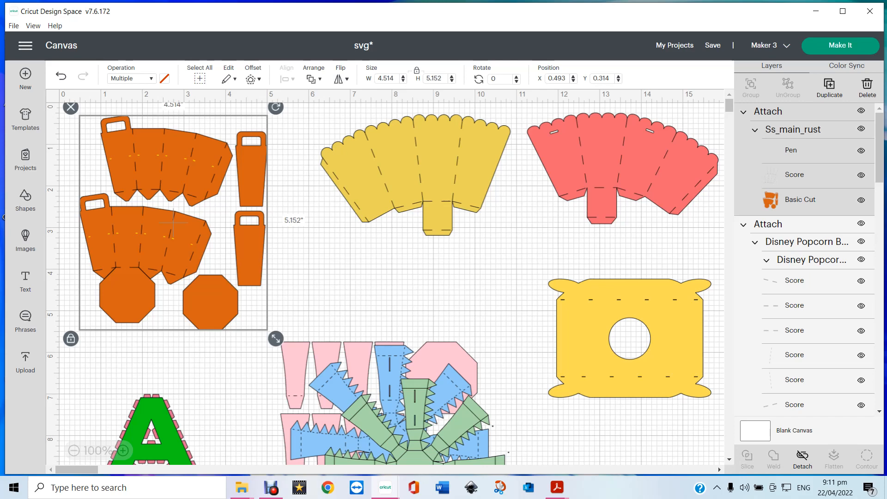
Preview the mats, examine the orange template's Score, Pen and Basic Cut layout on mat 2, and return to the canvas.
left_click(840, 45)
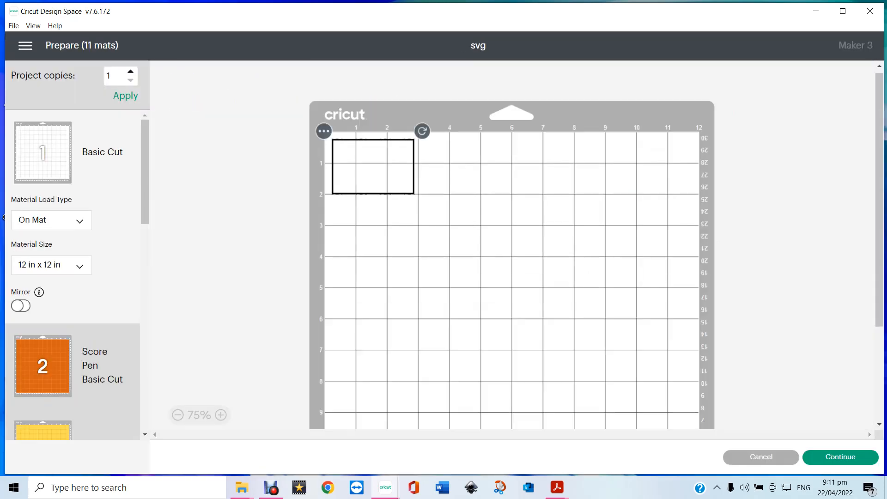
left_click(43, 366)
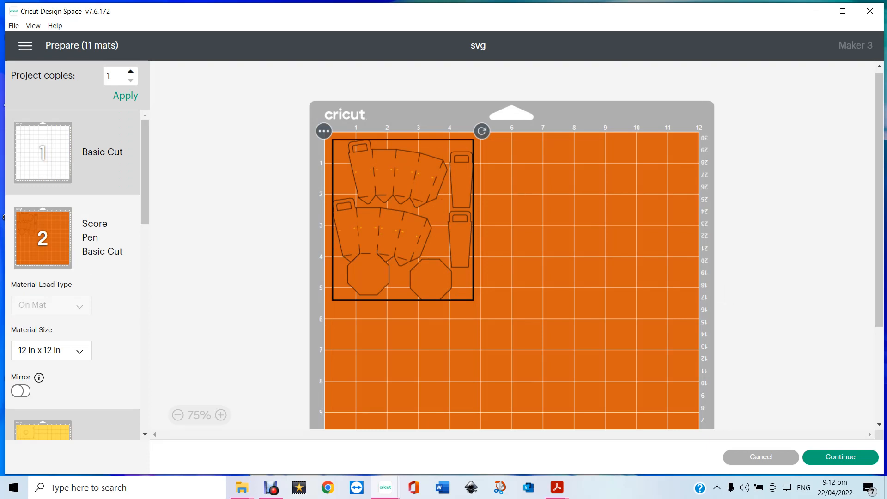
left_click(25, 46)
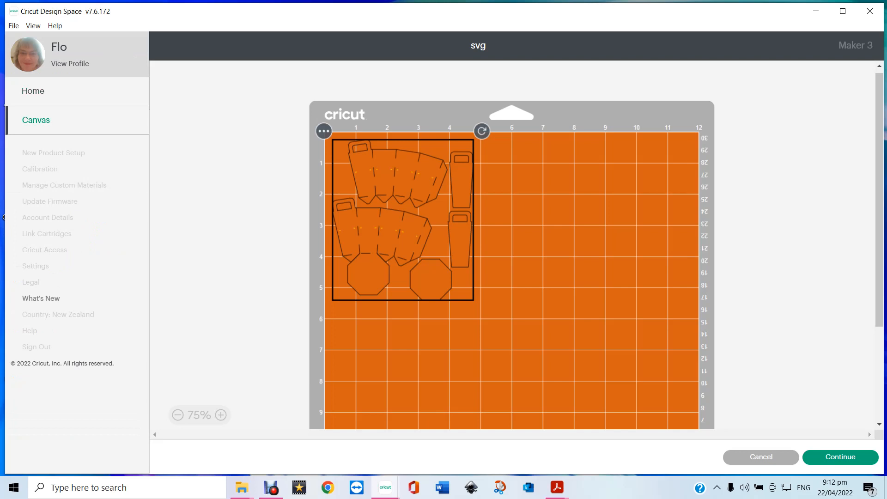
left_click(35, 120)
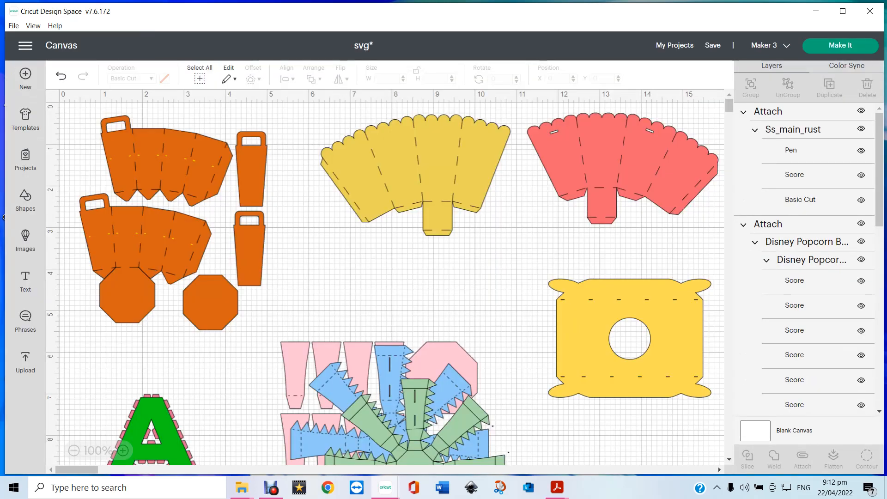
Nudge the attached orange template upward and move the blue and pink templates down on the canvas.
left_click_drag(173, 222, 175, 215)
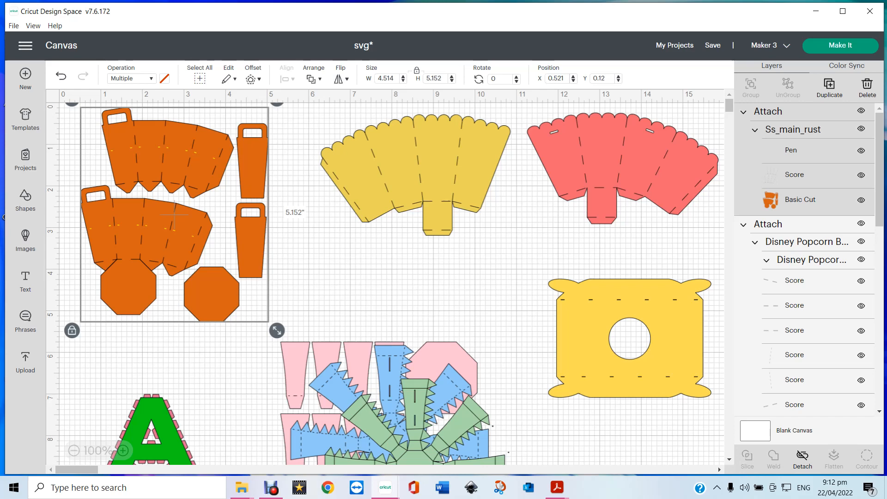
scroll(175, 215, "down", 5)
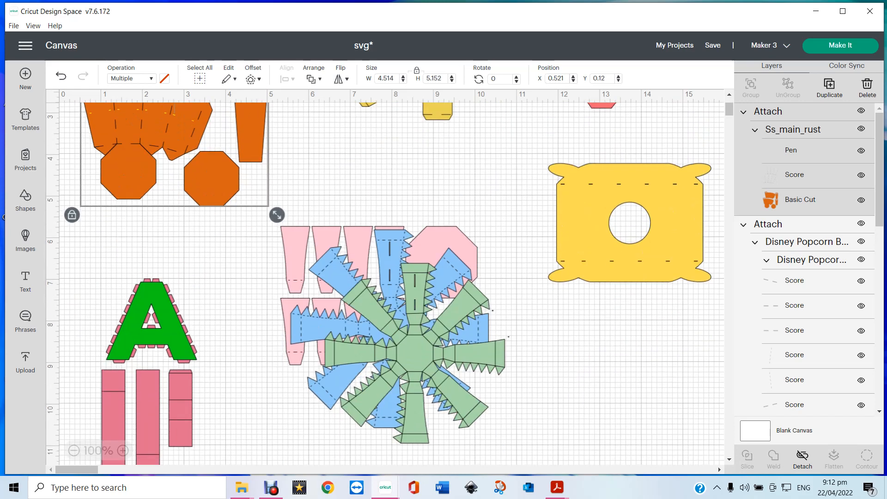
left_click_drag(324, 328, 311, 378)
left_click_drag(358, 254, 348, 318)
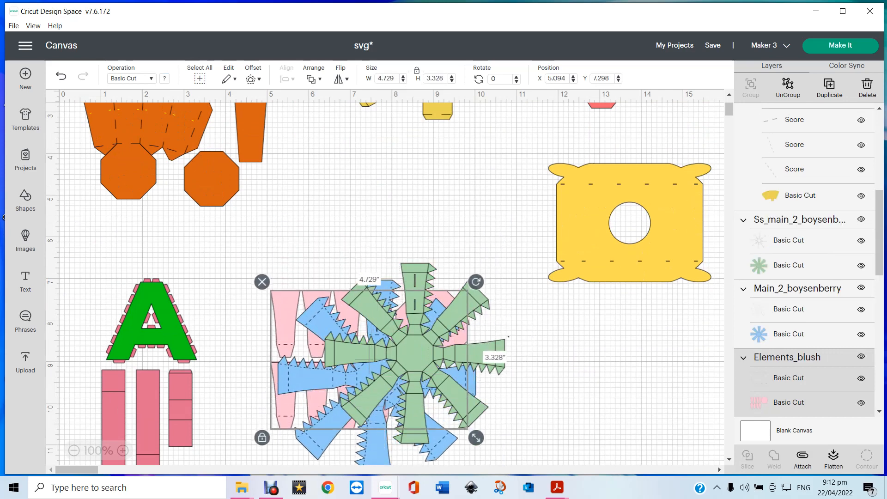
Move the yellow pillow box up slightly and shift the green, blue and pink templates down to clear space below it.
left_click_drag(629, 223, 610, 209)
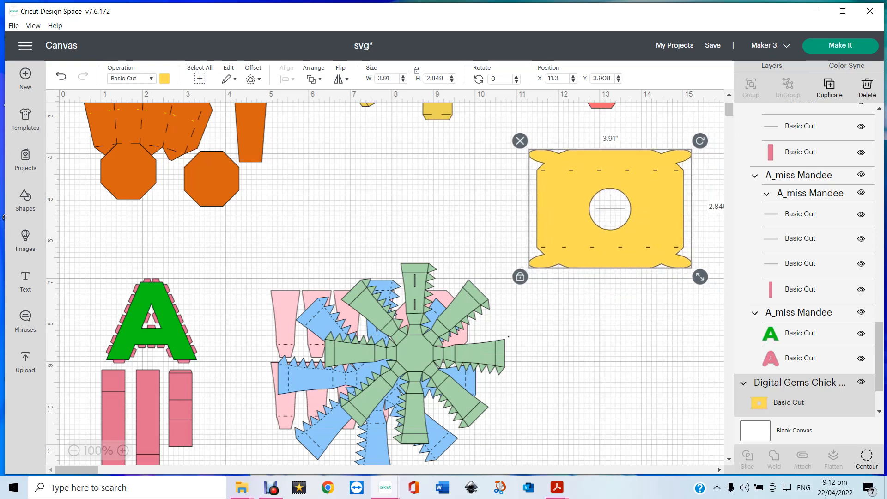
left_click_drag(610, 209, 607, 205)
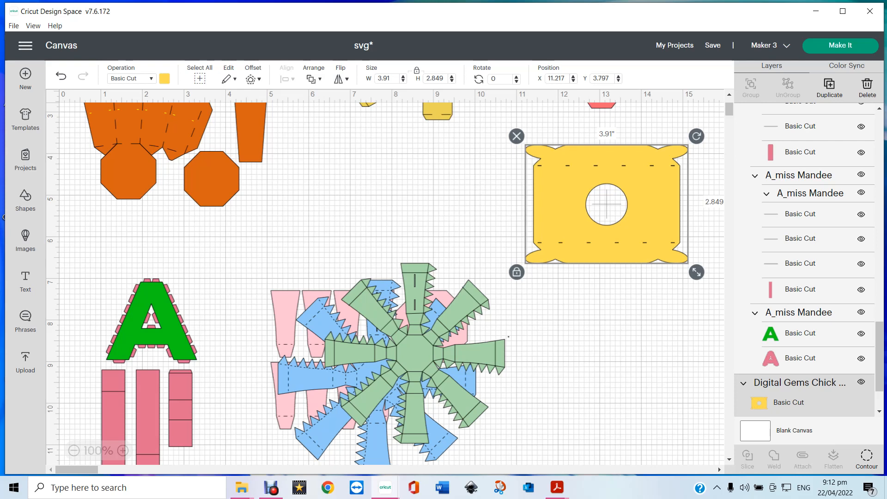
mouse_move(607, 204)
left_mouse_down()
mouse_move(600, 194)
mouse_move(610, 194)
left_mouse_up()
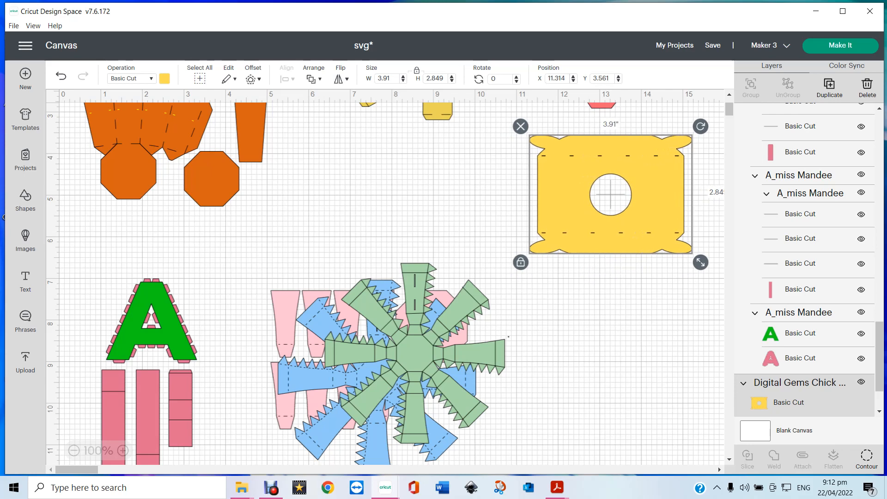
left_click_drag(415, 353, 407, 414)
left_click_drag(382, 318, 374, 380)
left_click_drag(432, 314, 435, 368)
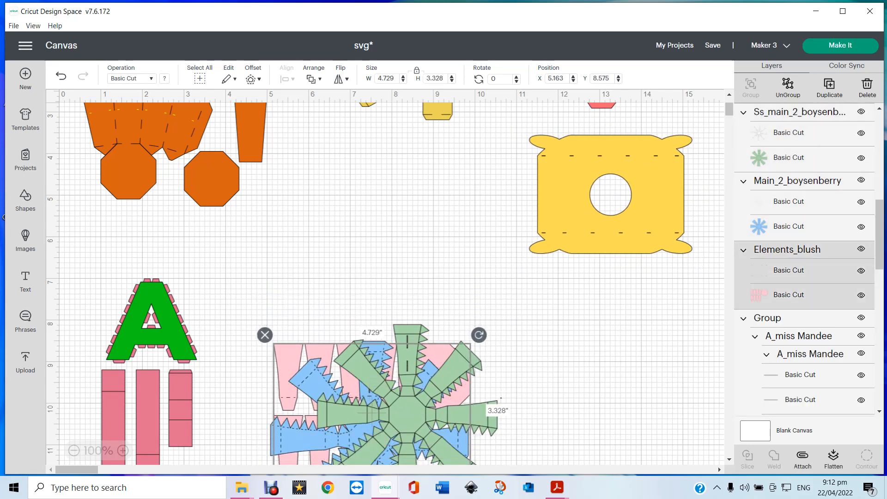
Move the yellow pillow box into the open space above the green template, at about X 7.175, Y 3.519.
left_click_drag(578, 212, 480, 224)
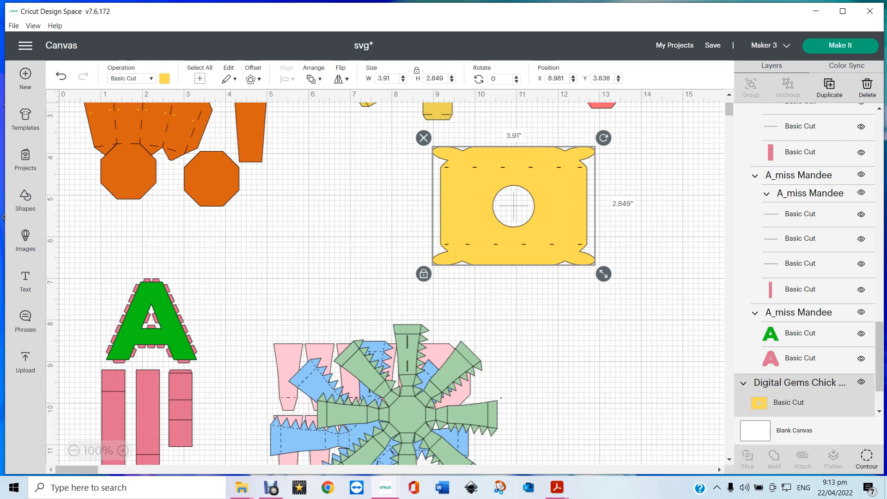
left_click_drag(513, 259, 496, 269)
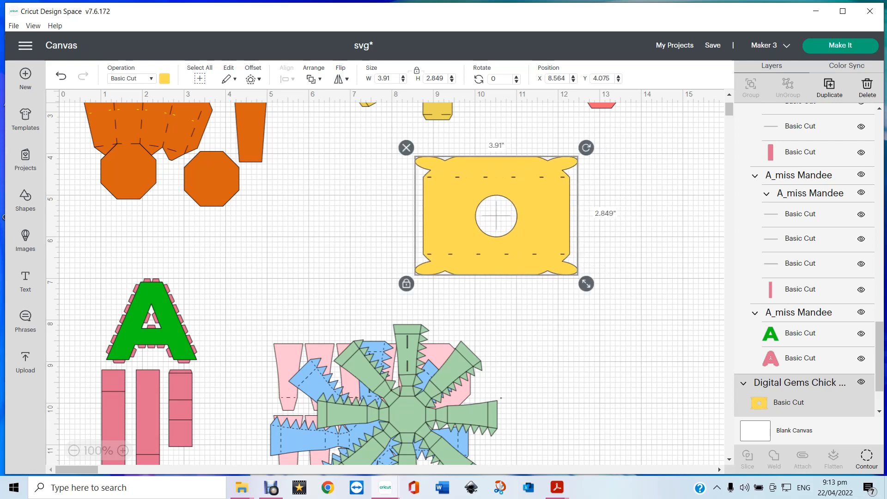
scroll(808, 258, "down", 2)
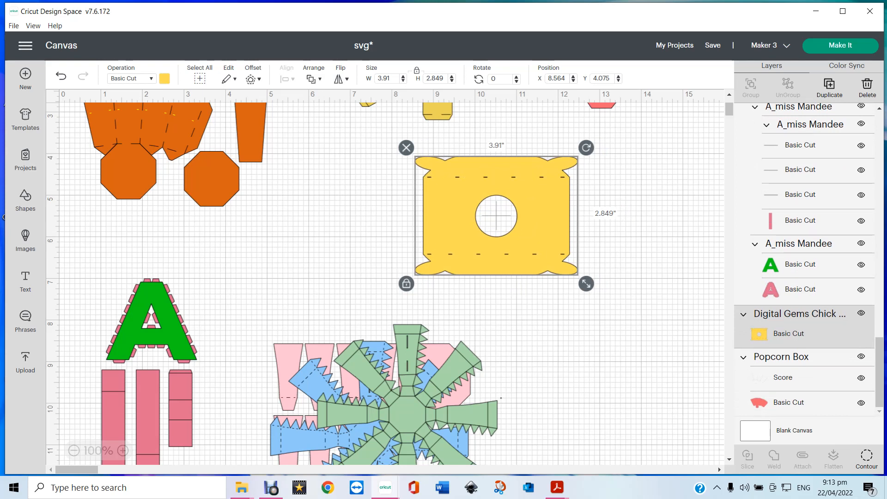
left_click_drag(497, 215, 438, 193)
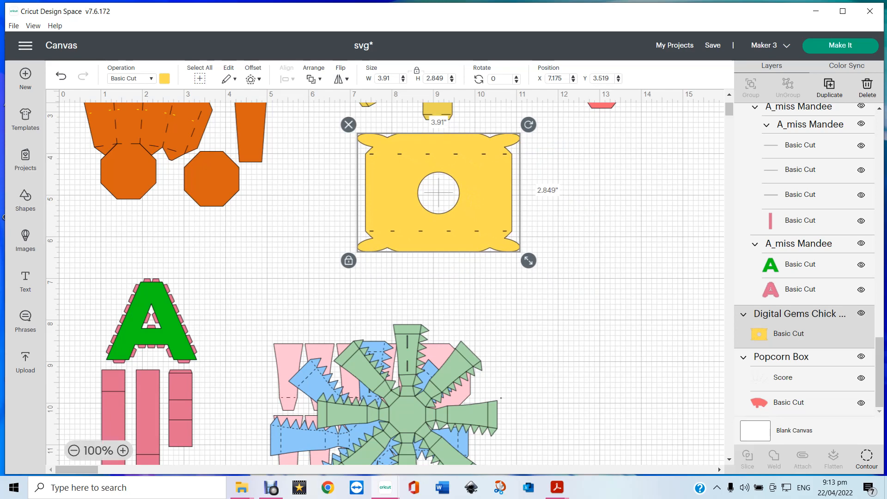
Examine the yellow pillow box's slots along its fold lines up close, shifting it to bring them into view.
left_click(123, 451)
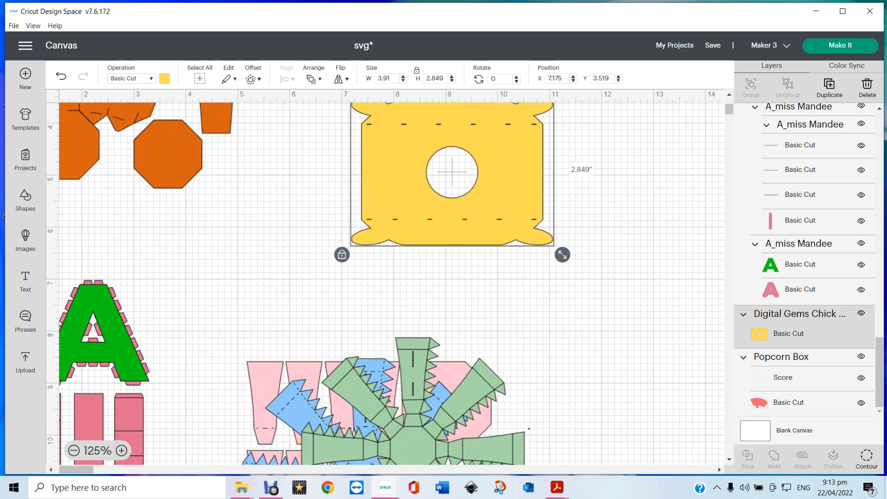
left_click(123, 451)
left_click(123, 451)
left_click(123, 450)
left_click(126, 450)
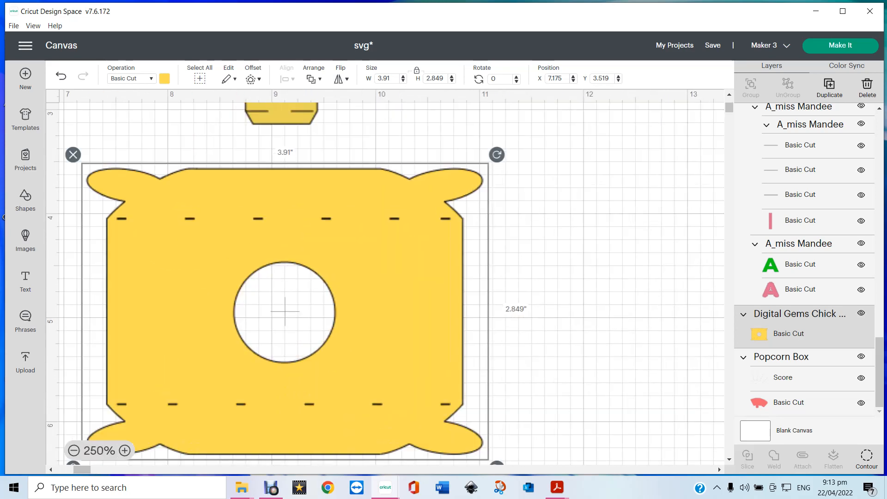
left_click(125, 450)
left_click(124, 450)
left_click(125, 450)
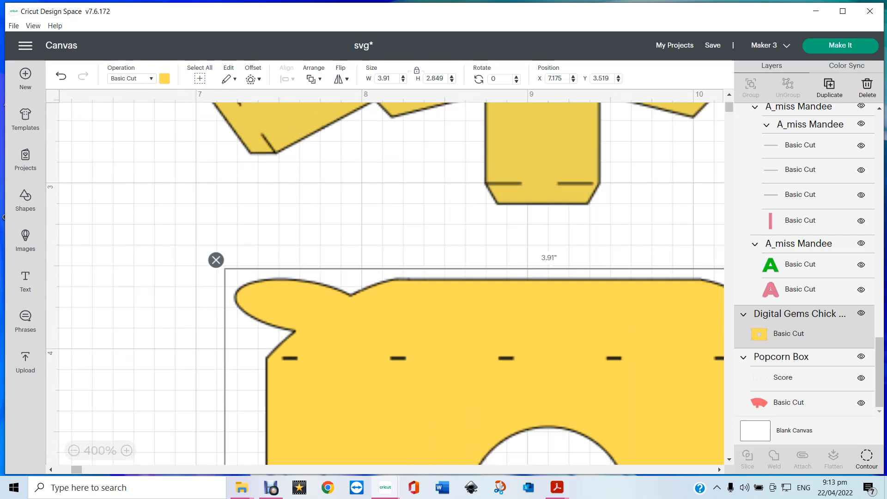
left_click_drag(443, 332, 333, 299)
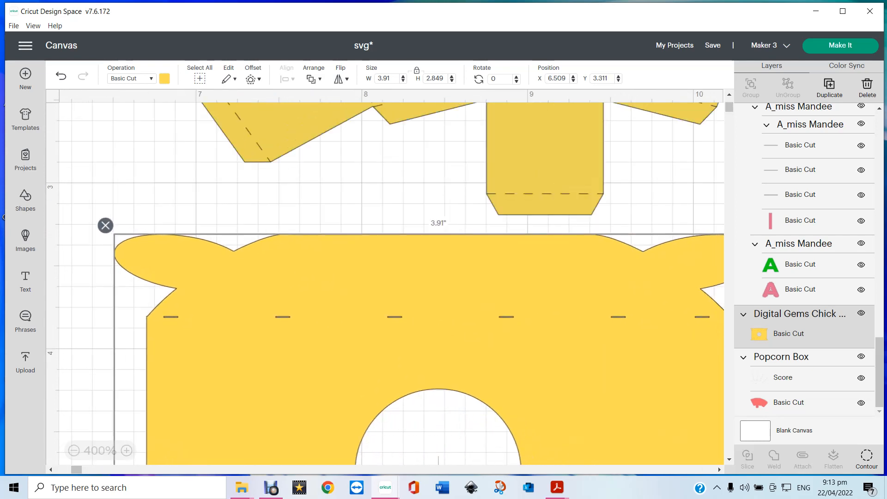
left_click(127, 450)
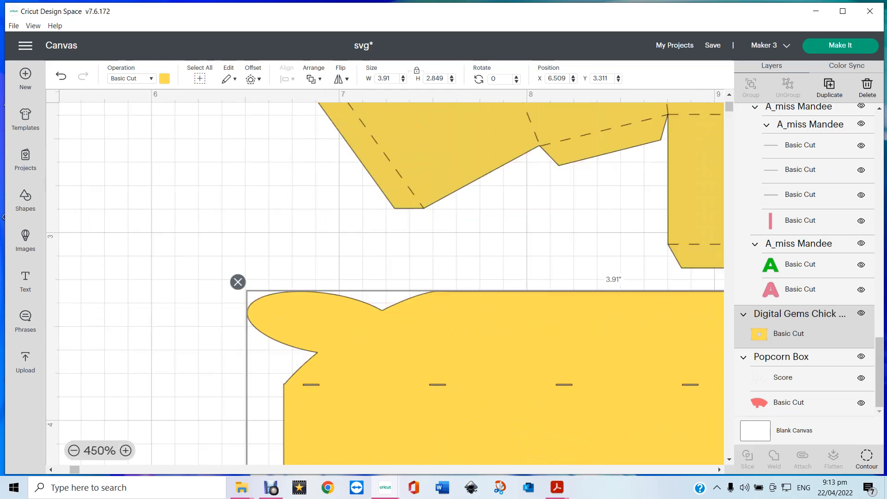
left_click_drag(453, 361, 322, 303)
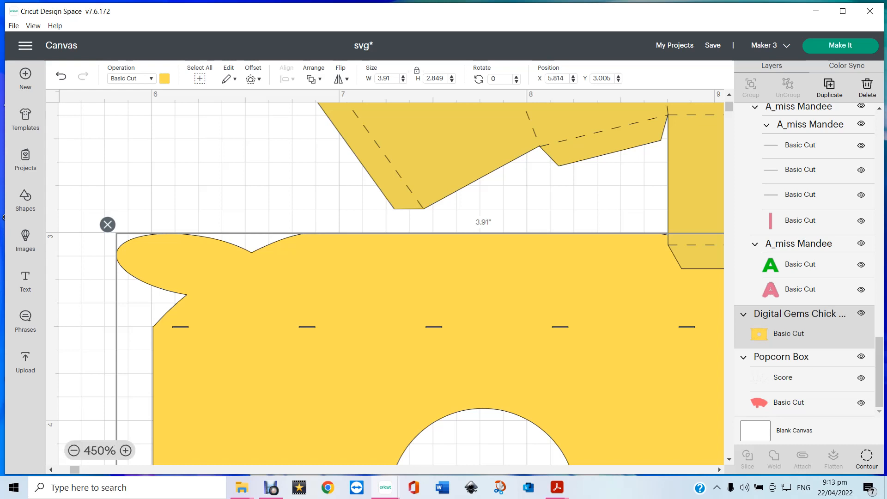
Resize the yellow pillow box to about 3.262 × 2.377 in and place it below the red popcorn box, at about X 12.023, Y 4.047.
left_click(100, 451)
left_click_drag(358, 296, 531, 346)
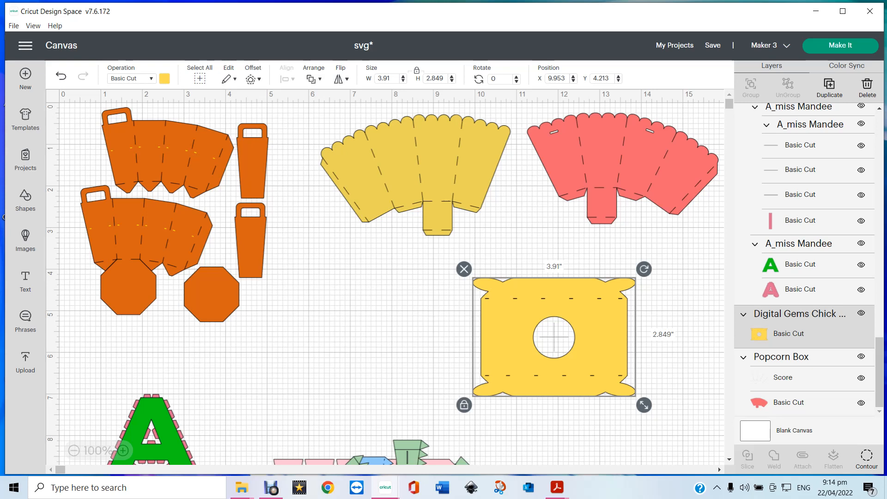
left_click_drag(644, 405, 621, 388)
left_click_drag(540, 328, 626, 321)
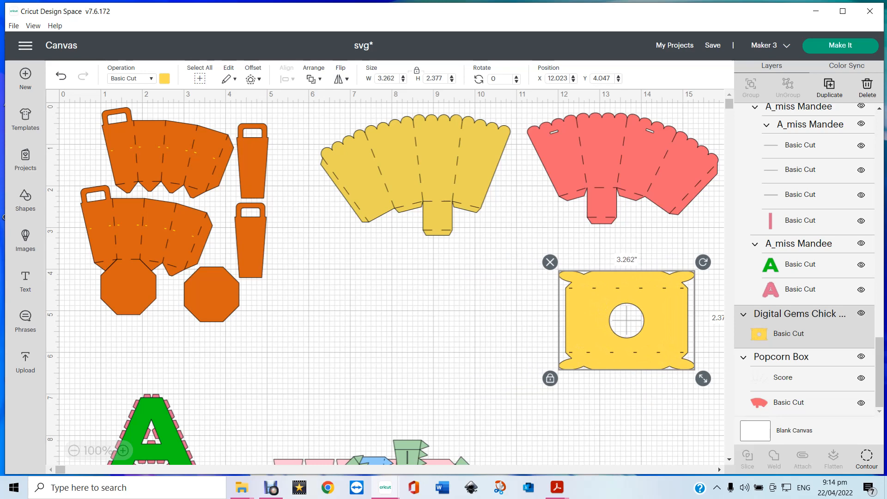
Move the orange template down out of the way and place the letter A box group in its spot, at about X 1.75, Y 1.361.
left_click_drag(152, 411, 299, 288)
left_click_drag(298, 384, 404, 371)
left_click_drag(175, 214, 174, 438)
left_click_drag(138, 343, 161, 496)
left_click_drag(403, 367, 181, 273)
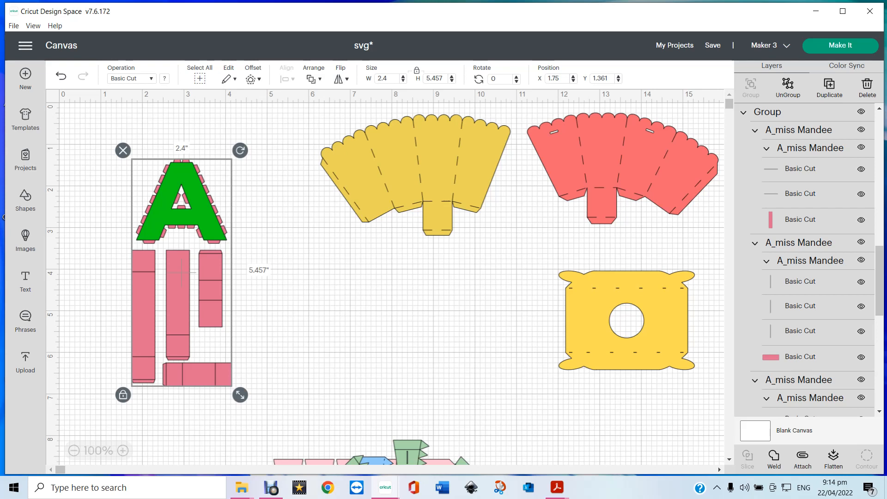
Ungroup the letter A box so its letter and side strips are separate pieces.
scroll(806, 261, "down", 2)
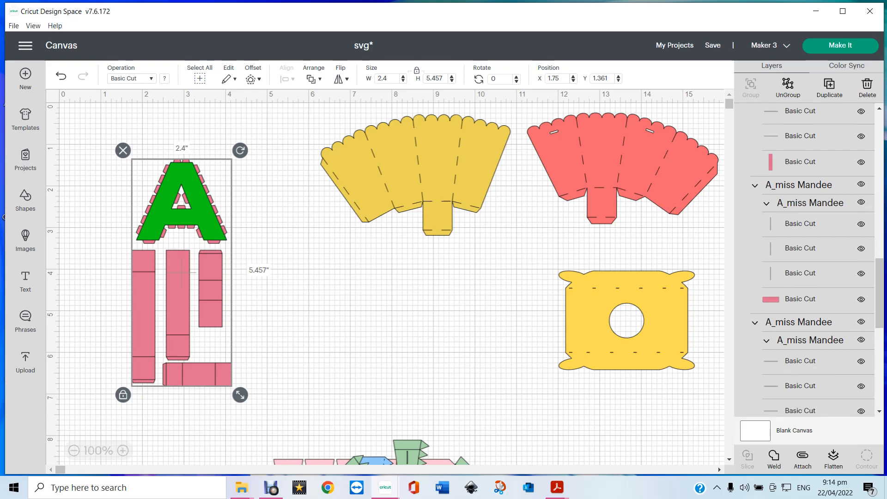
scroll(806, 261, "up", 4)
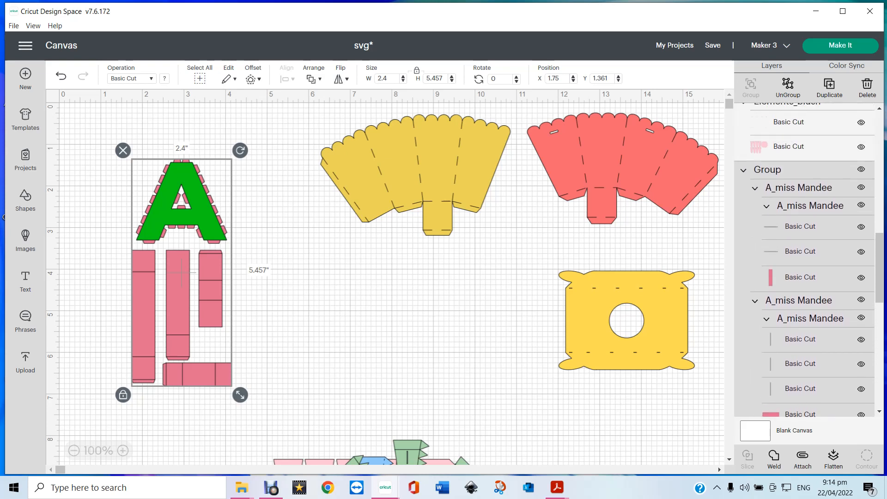
left_click(788, 87)
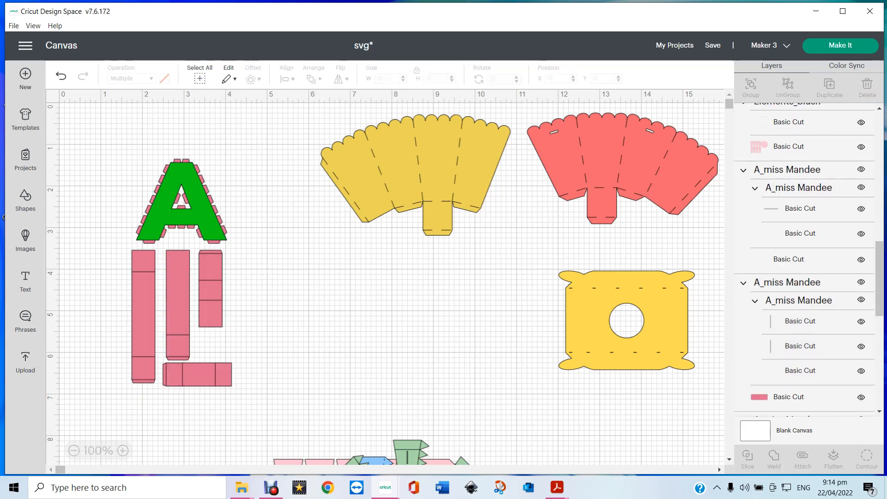
Ungroup the stacked letter A and move the green A away from the pink tabbed A.
left_click_drag(181, 201, 155, 170)
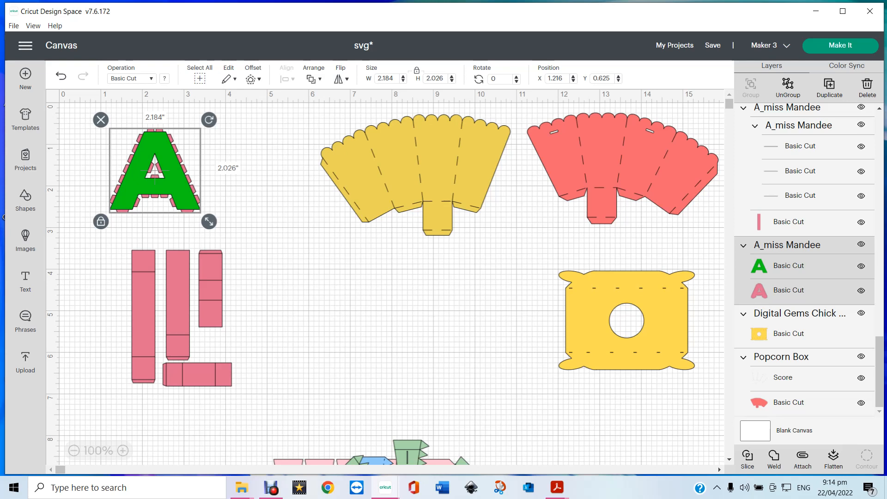
key("ctrl+shift+g")
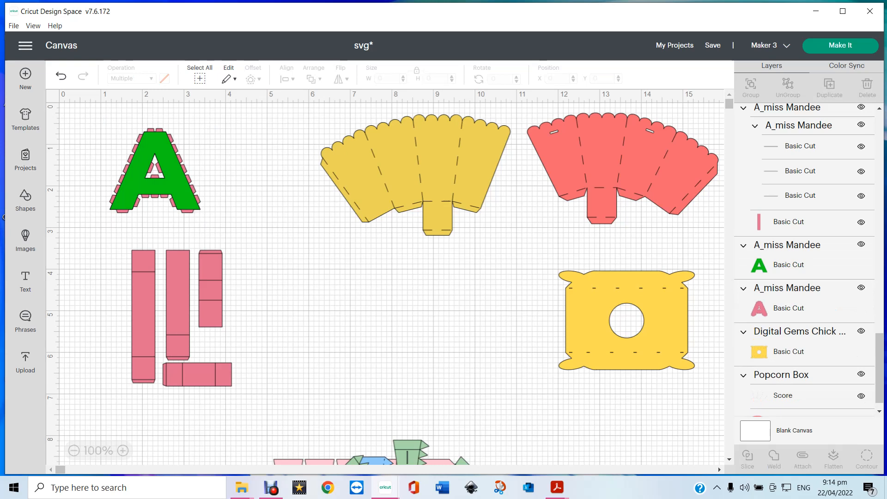
left_click_drag(155, 185, 297, 327)
left_click_drag(154, 187, 139, 192)
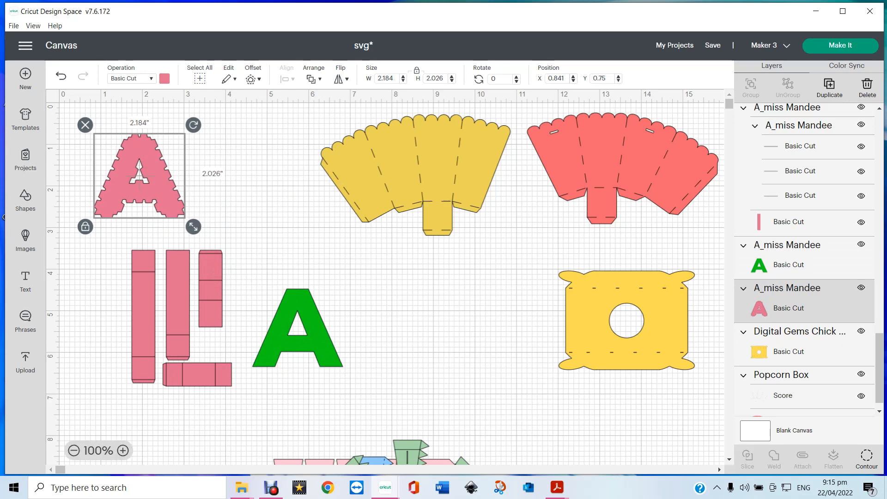
Move the pink A to about X 1.522, Y 0.694 and place the green A back on top of it at about X 1.529, Y 0.705.
left_click(123, 450)
left_click(123, 451)
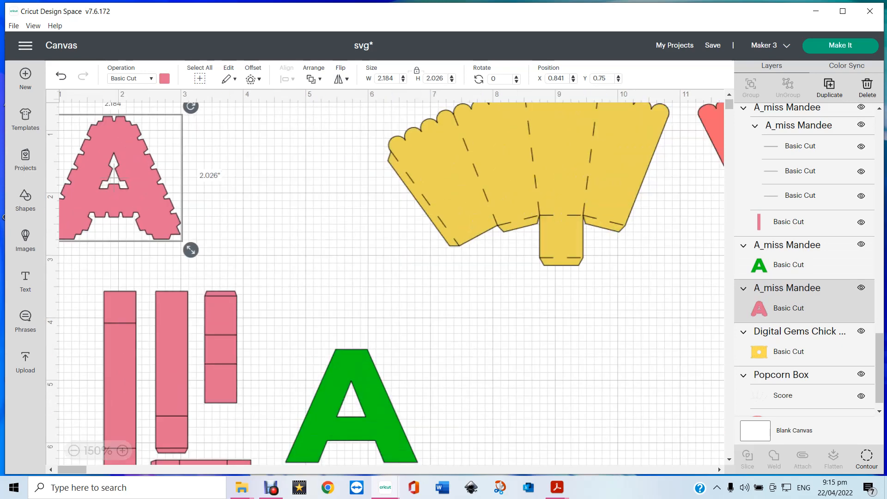
left_click_drag(120, 185, 175, 188)
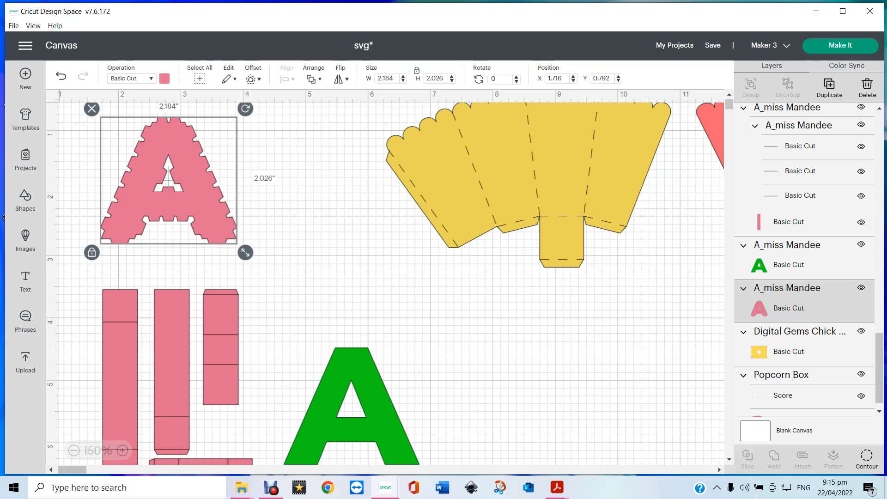
left_click_drag(324, 439, 336, 406)
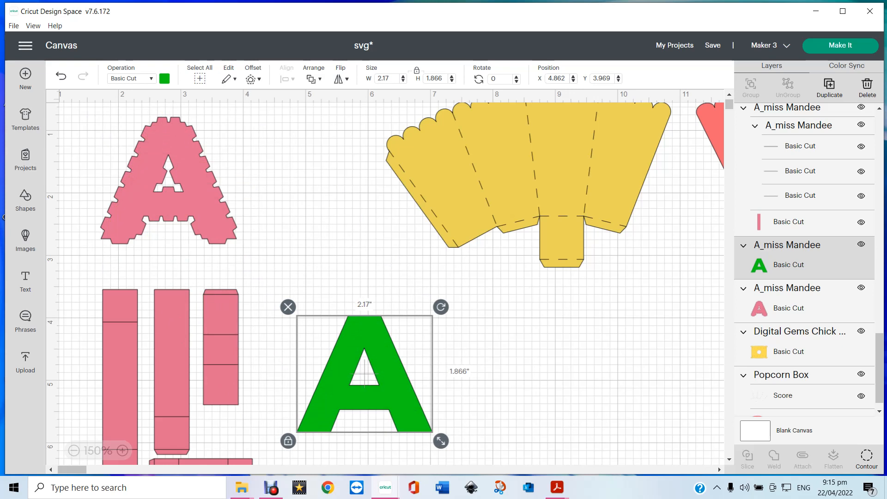
left_click_drag(169, 204, 157, 198)
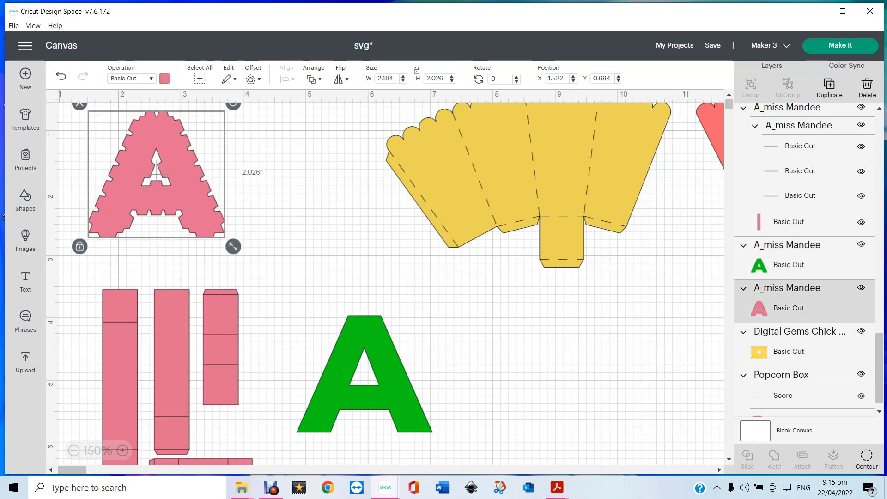
left_click_drag(365, 393, 157, 188)
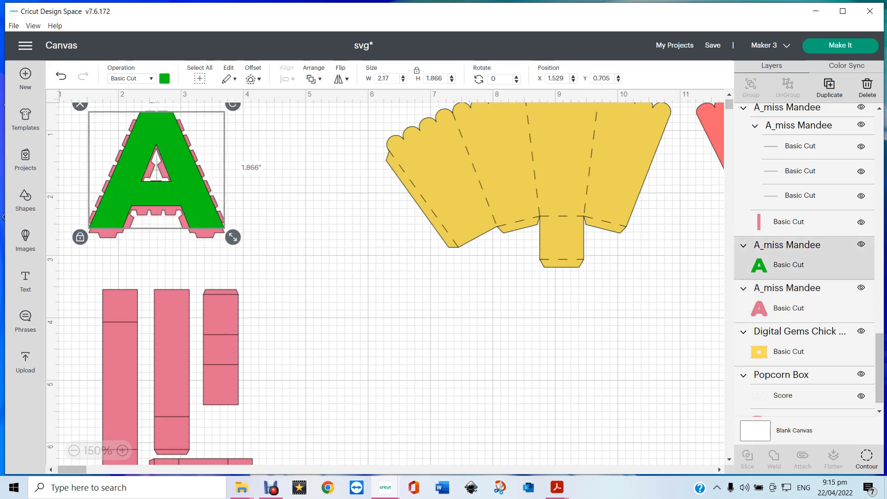
Move the shortest pink strip to about X 3.572, Y 3.092 and identify each of its three fold-line layers.
left_click_drag(222, 347, 235, 318)
left_click(171, 372)
left_click(234, 317)
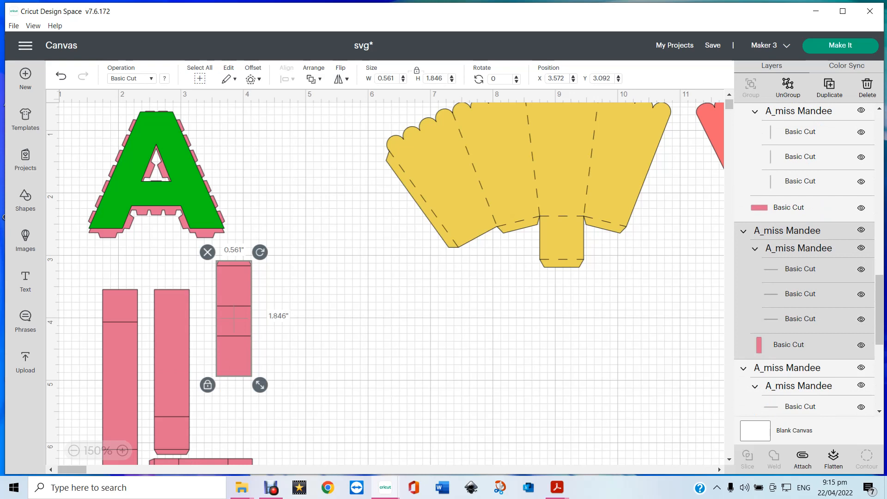
left_click(800, 269)
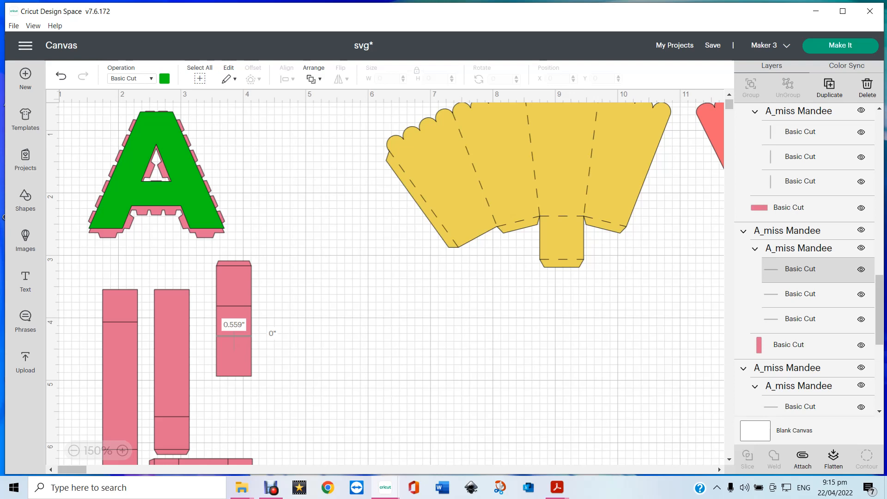
left_click(799, 294)
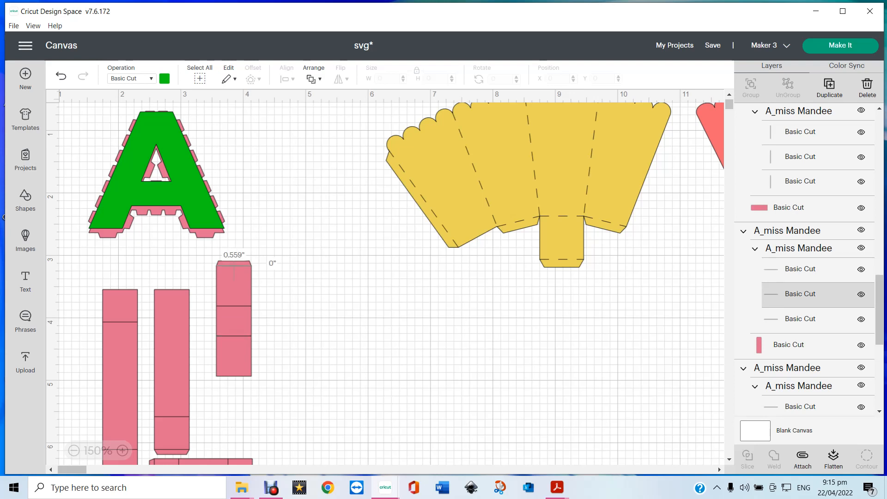
left_click(800, 319)
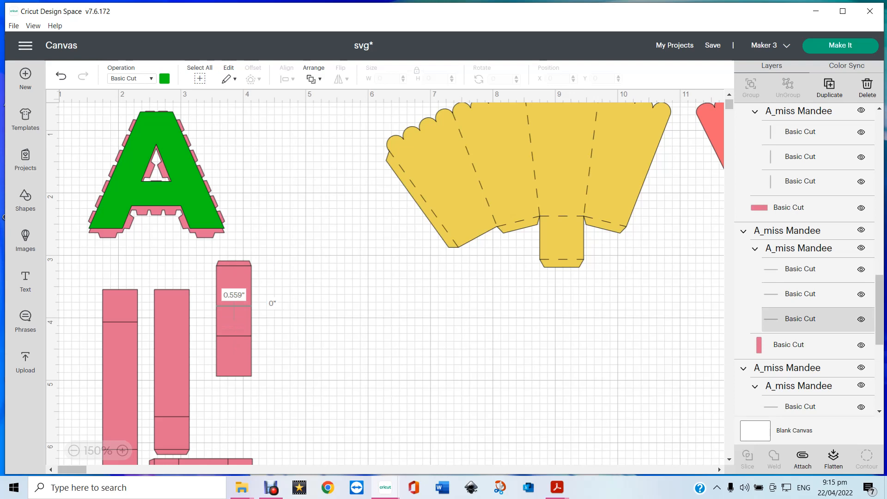
Change the shortest strip's three fold lines to Score and attach them to the strip's cut layer.
left_click(798, 248)
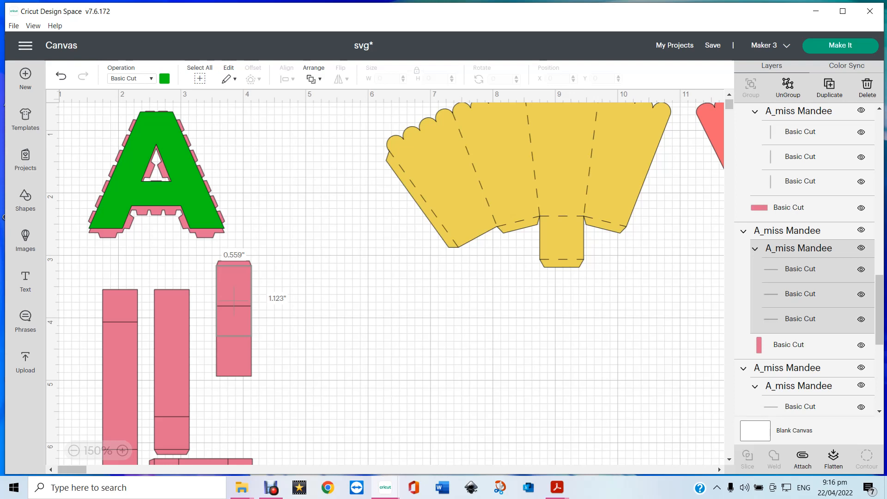
left_click(132, 79)
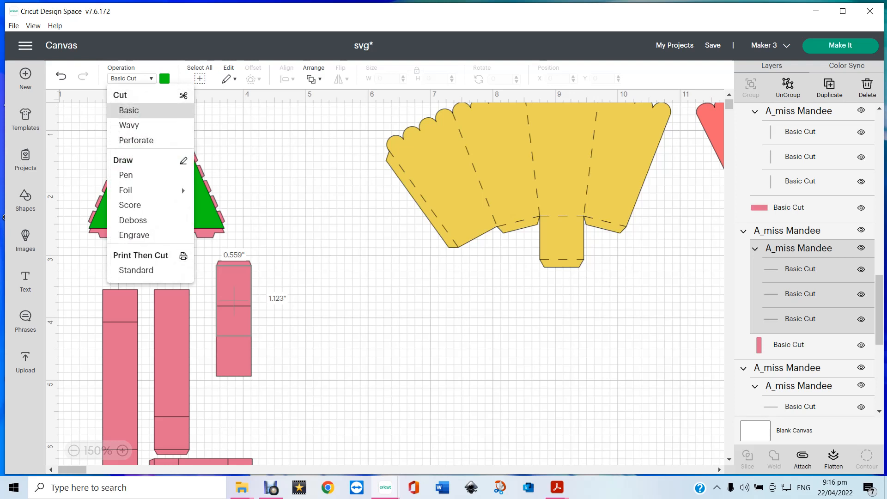
left_click(130, 204)
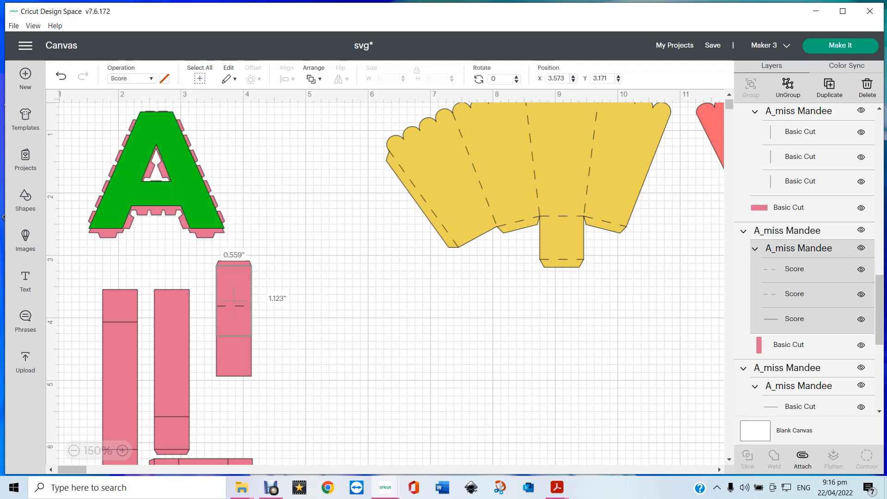
left_click(319, 222)
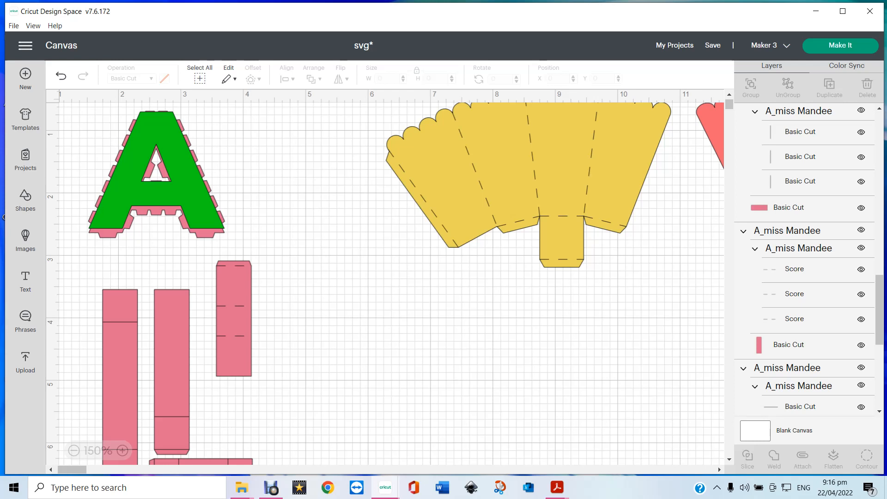
left_click_drag(201, 240, 270, 393)
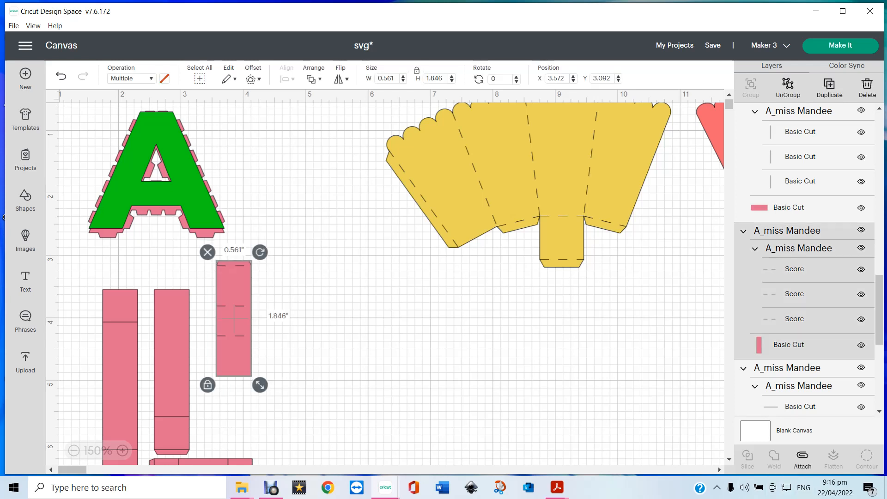
left_click(803, 459)
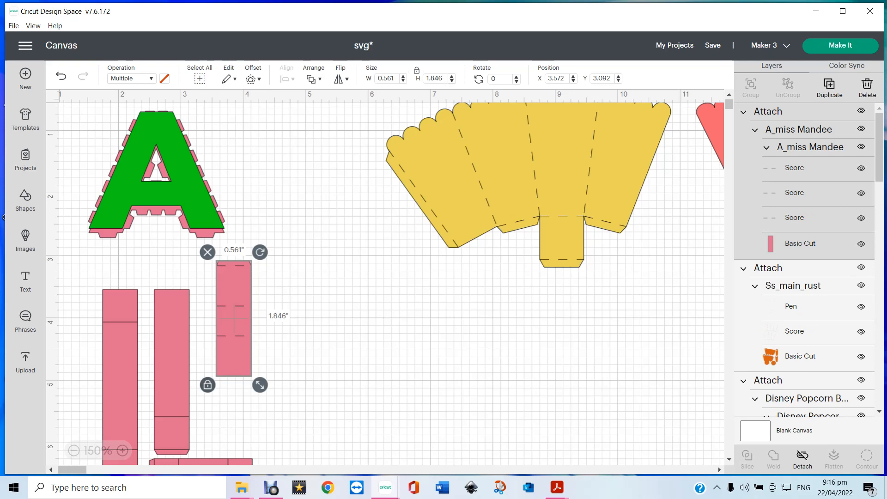
Move the green A off the pink A and down beside the pink side strips, at about X 3.585, Y 3.33.
left_click(171, 371)
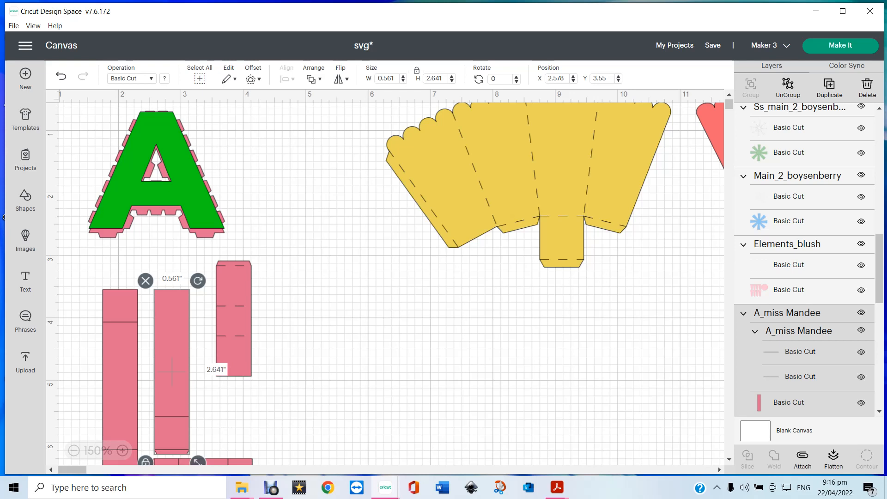
left_click_drag(156, 194, 142, 351)
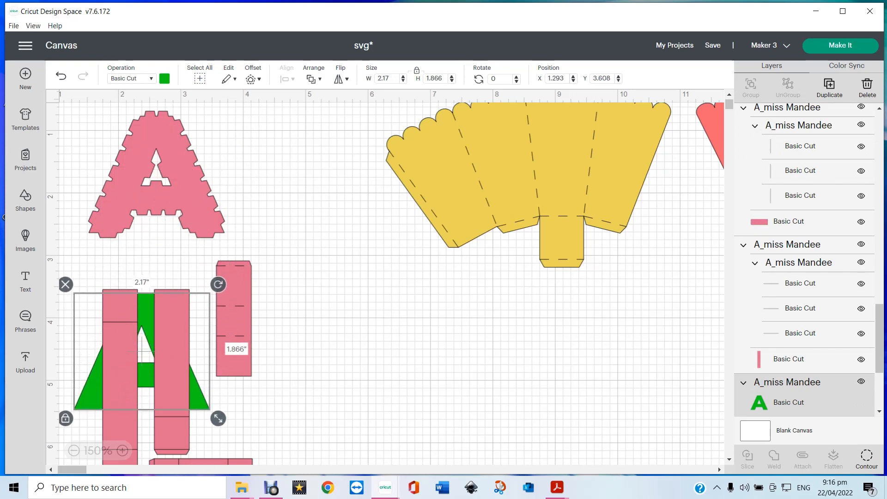
left_click_drag(141, 351, 285, 332)
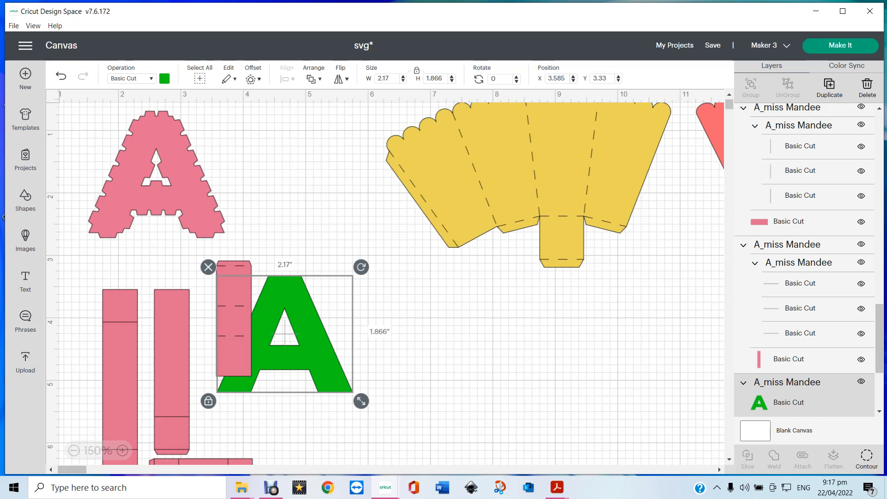
Bring the three vertical pink strips together below the pink A and place the green A on it at about X 1.529, Y 0.719.
left_click_drag(172, 370, 174, 322)
left_click_drag(120, 389, 162, 342)
left_click_drag(234, 319, 206, 328)
left_click_drag(285, 333, 157, 170)
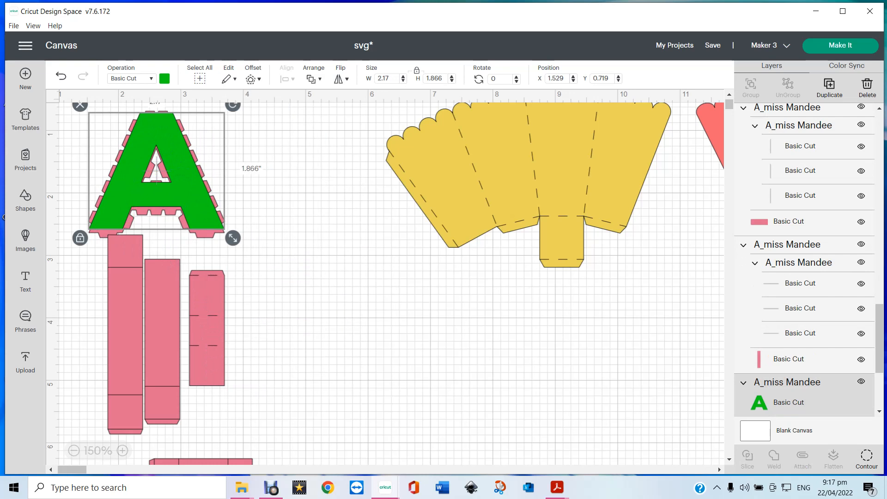
scroll(384, 282, "down", 5)
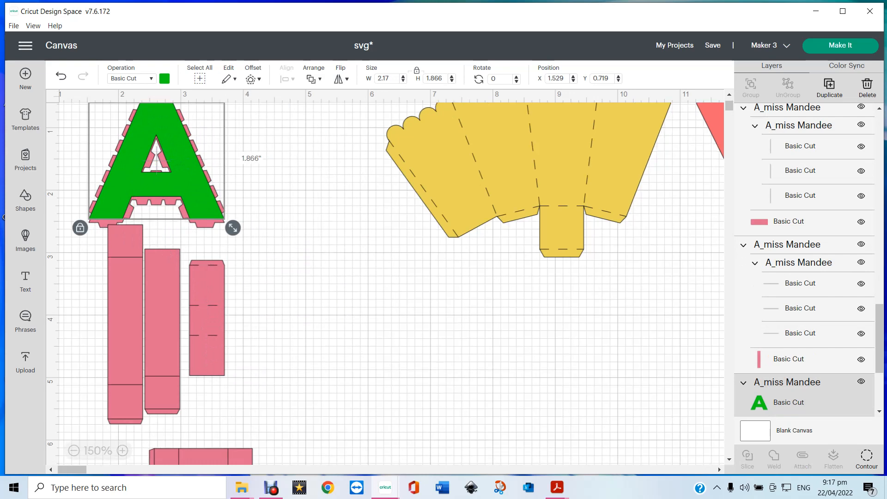
Lay the horizontal pink strip across the vertical ones at about X 2.04, Y 3.744 and move the scored strip aside to about X 4.058, Y 3.369.
left_click_drag(194, 358, 168, 203)
scroll(384, 277, "up", 5)
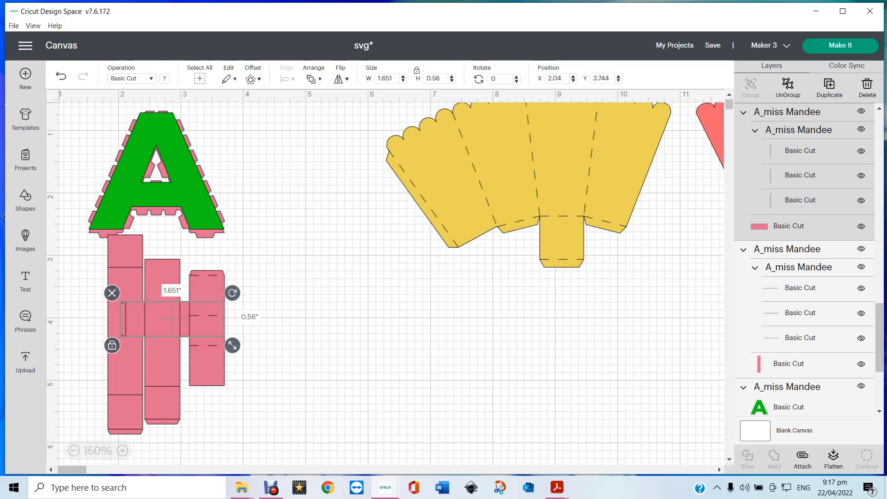
left_click_drag(206, 331, 264, 338)
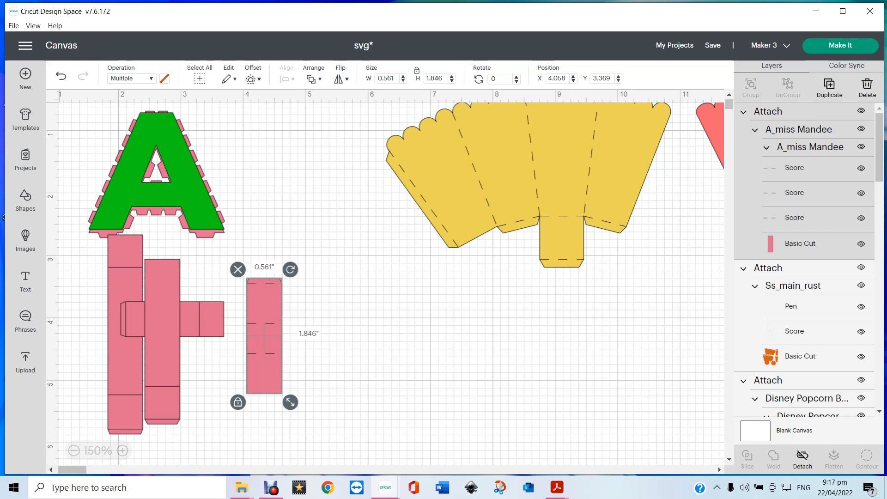
Detach the scored strip and change its lowest fold line to a yellow Pen line.
left_click(803, 460)
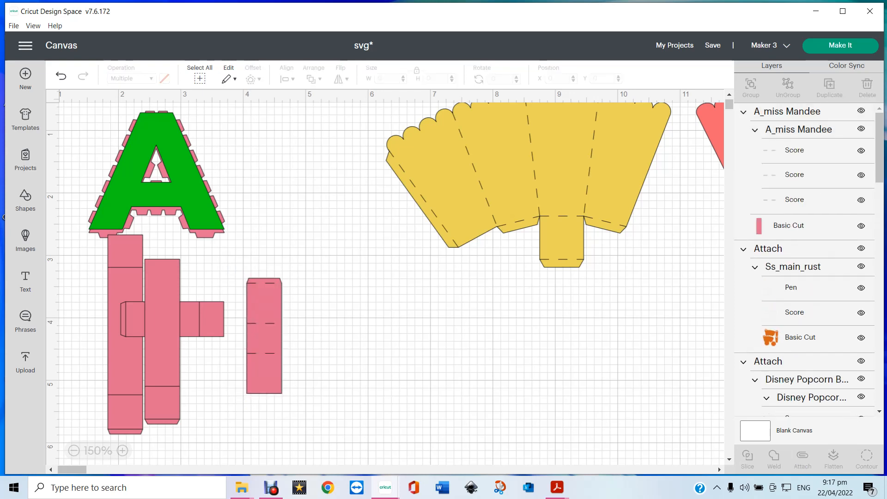
left_click(794, 151)
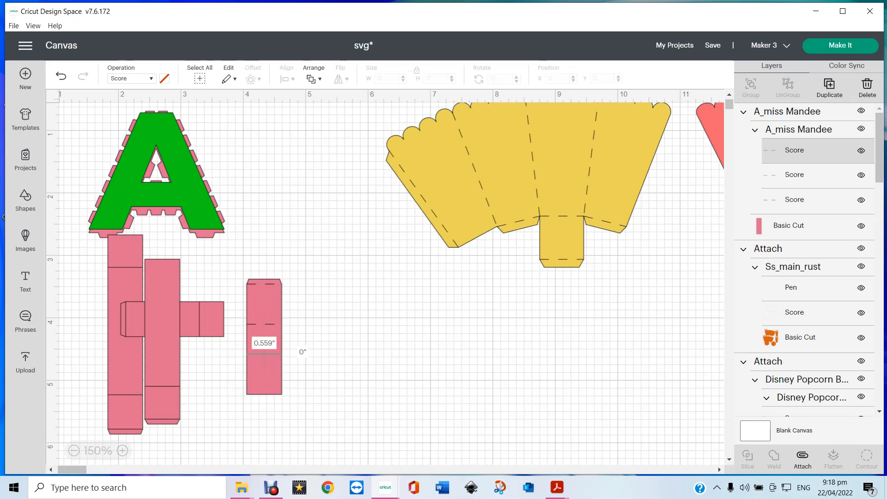
left_click(131, 79)
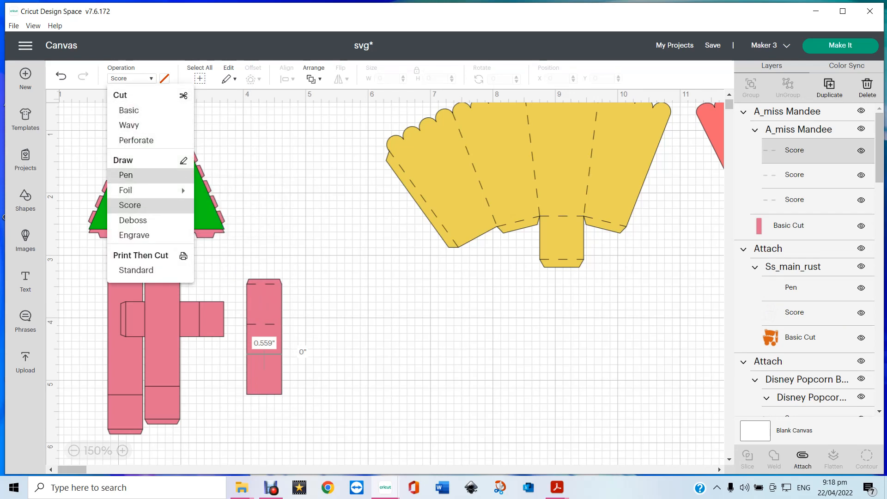
left_click(132, 175)
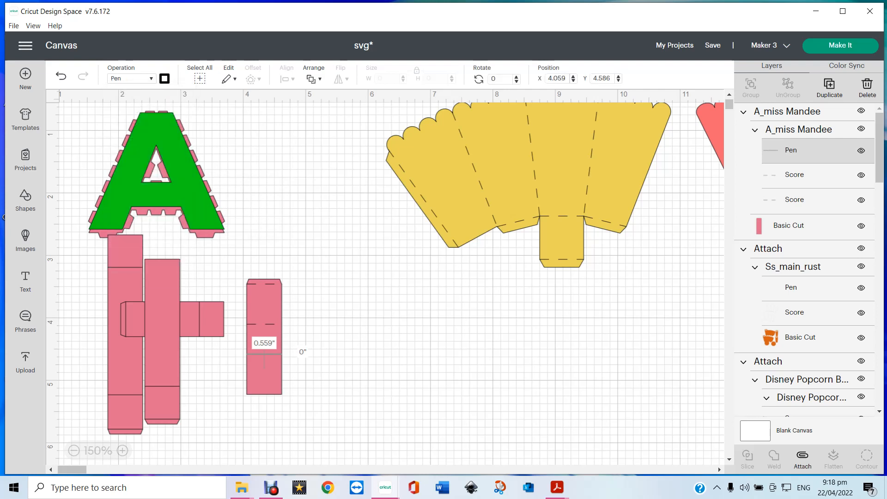
left_click(164, 79)
scroll(235, 199, "down", 2)
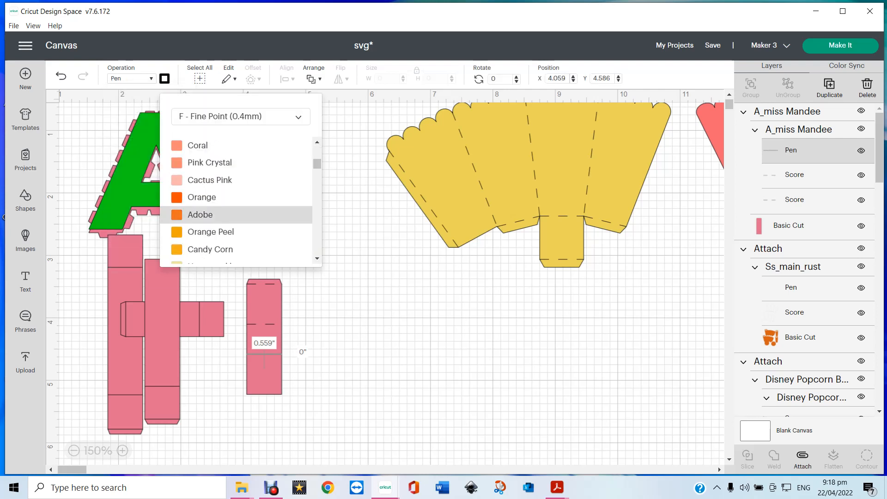
scroll(210, 230, "down", 1)
left_click(199, 226)
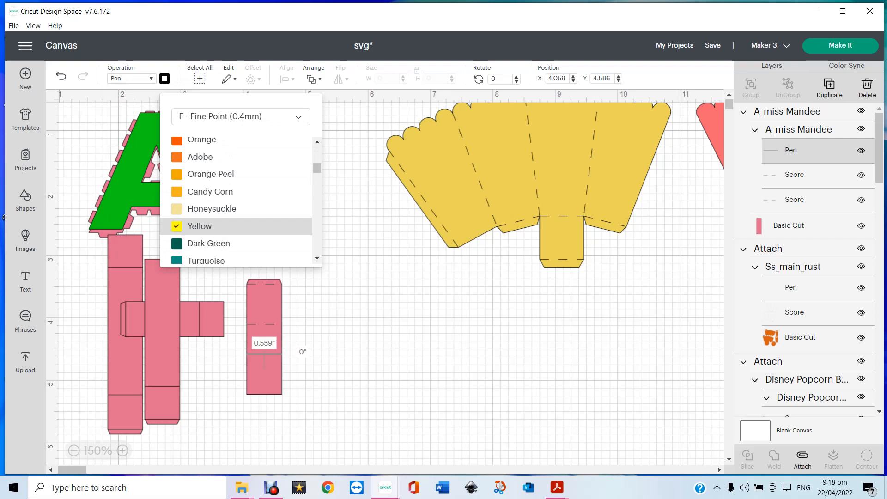
left_click(356, 300)
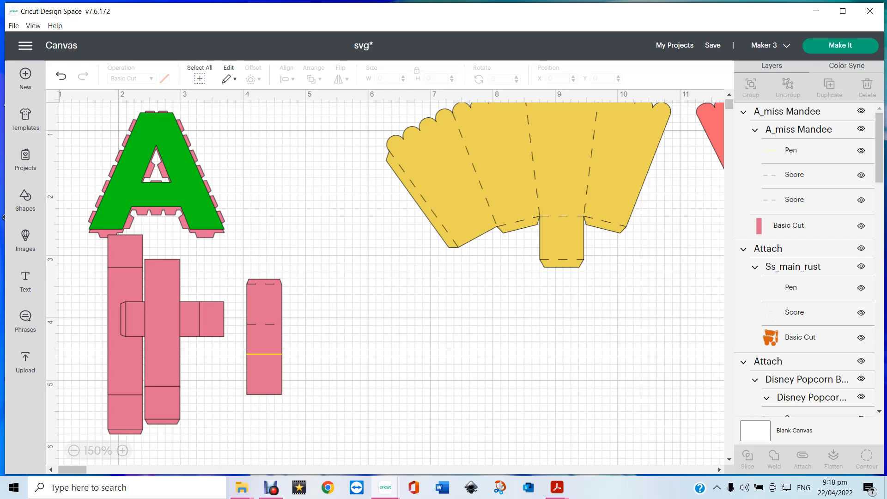
Change the strip's yellow pen line back to Score and attach the fold lines to the strip's cut layer.
left_click(791, 150)
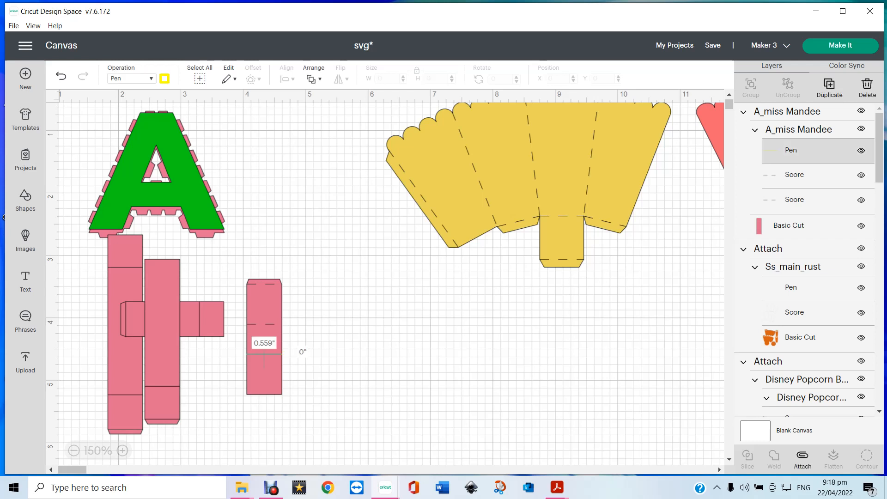
left_click(132, 78)
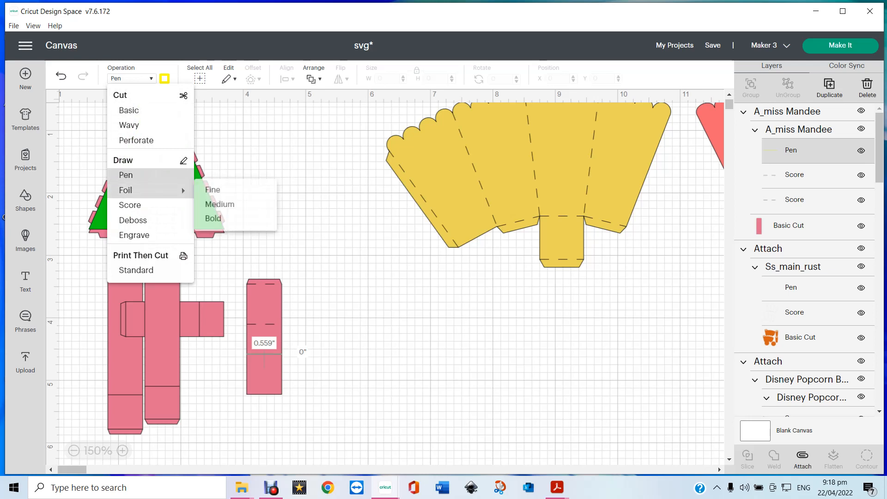
left_click(129, 205)
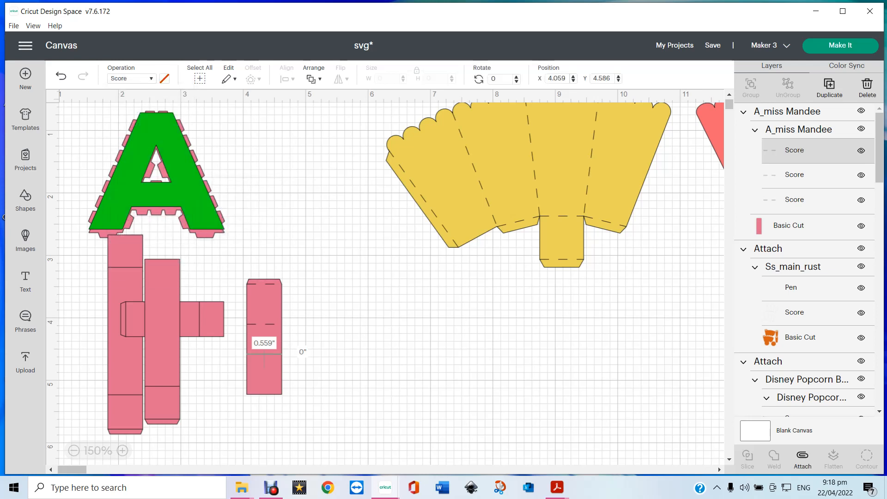
key("Escape")
left_click_drag(237, 259, 299, 408)
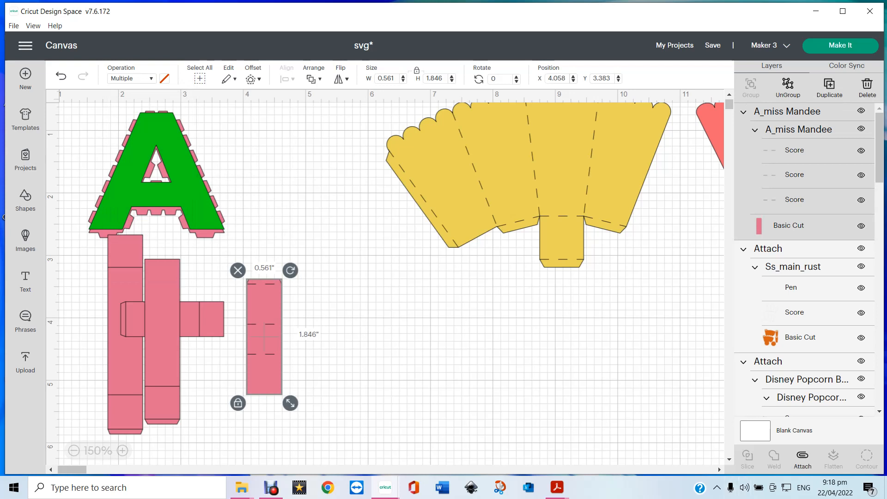
left_click(802, 459)
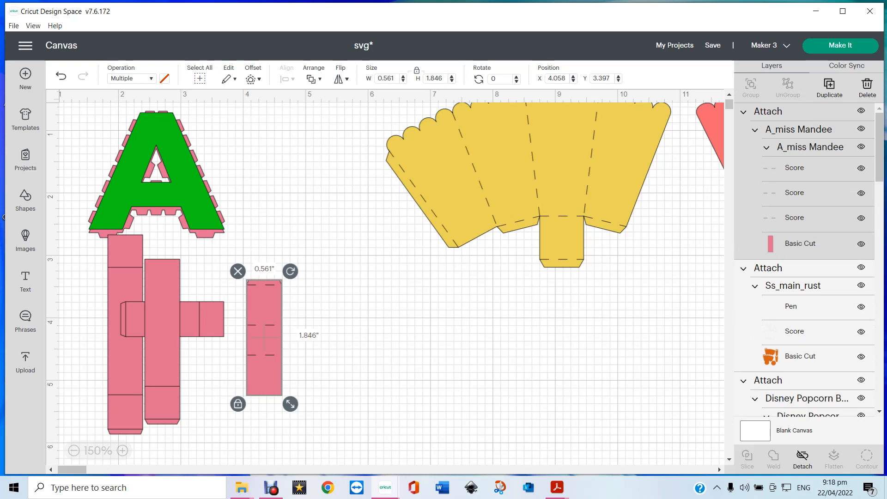
Detach the scored strip, move it to about X 4.072, Y 3.383 and select its group of fold lines.
key("Down")
left_click(802, 459)
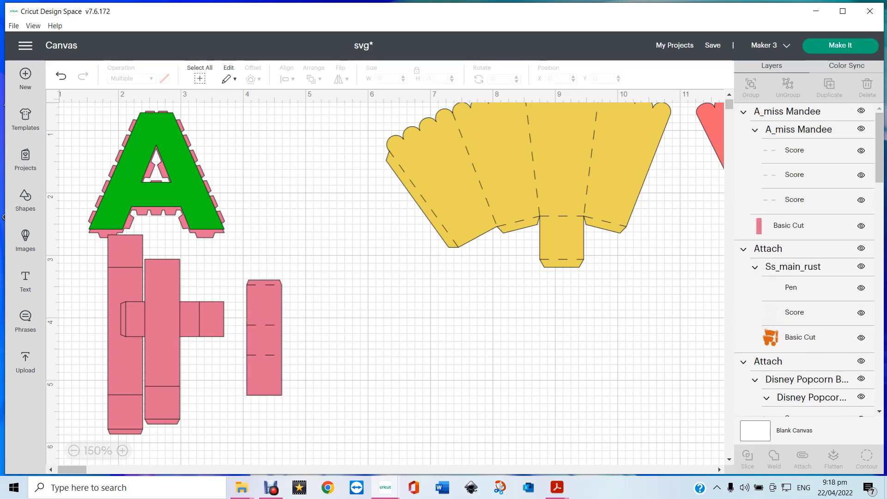
left_click(265, 337)
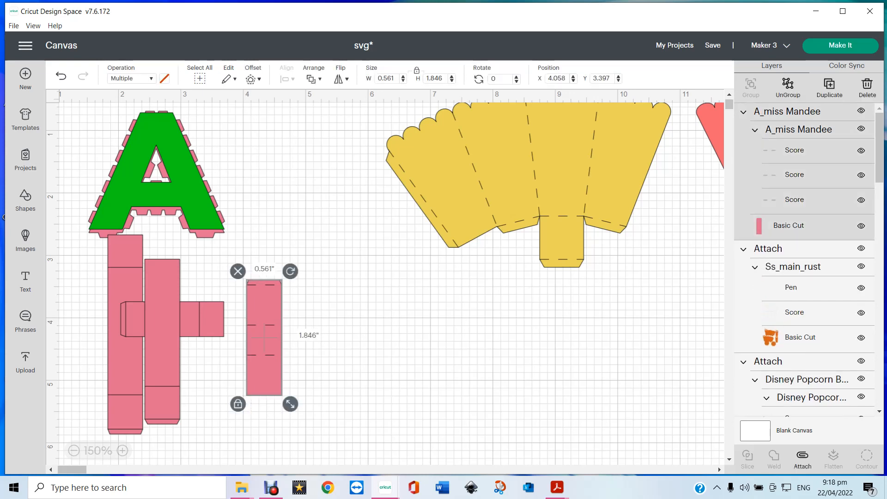
left_click_drag(265, 339, 265, 339)
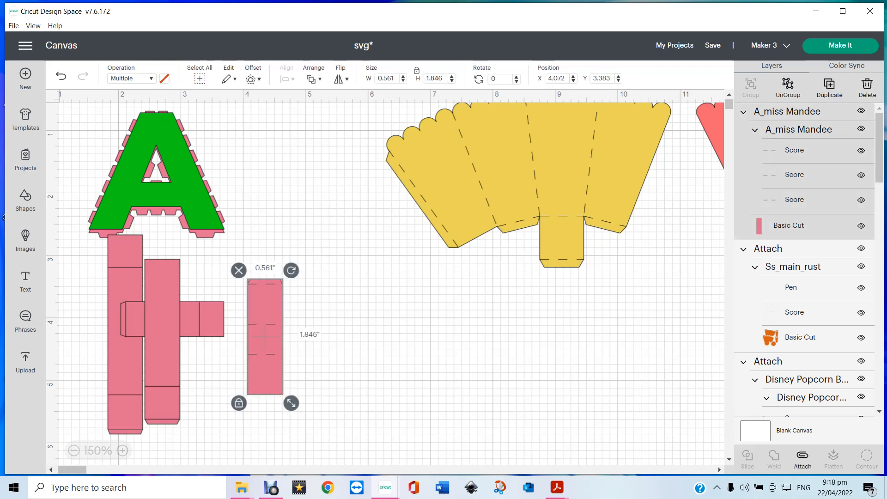
left_click(799, 130)
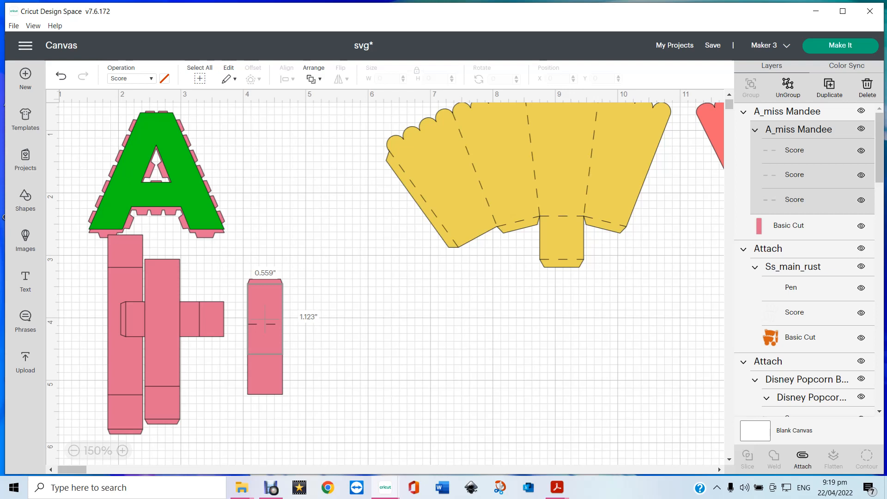
Move the four pink strips up over the green A, the longest at about X 2.097, Y 0.536 and the scored one at about X 3.6, Y 1.147.
left_click_drag(162, 342, 187, 209)
left_click_drag(264, 336, 236, 197)
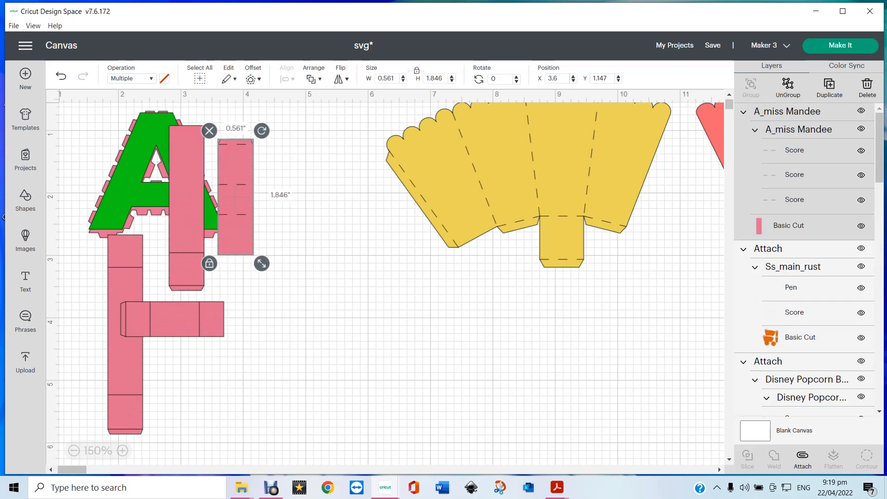
left_click_drag(172, 319, 212, 185)
left_click_drag(125, 333, 141, 202)
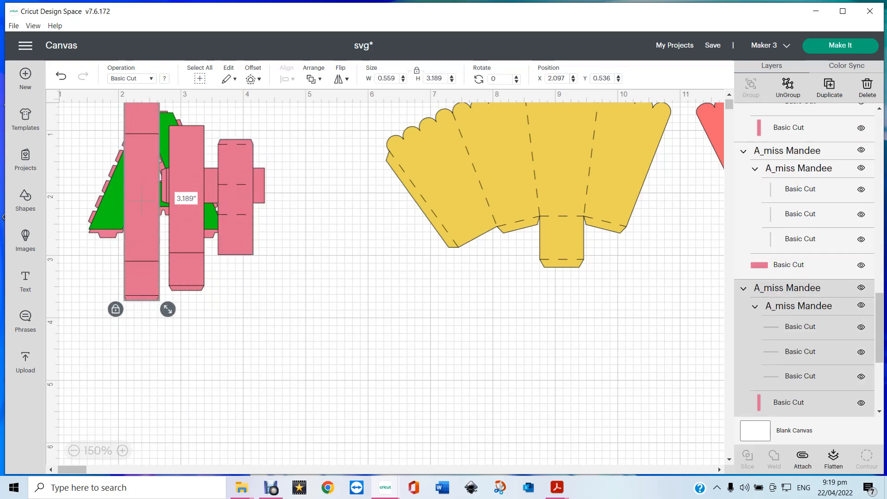
Move the orange template up onto the letter box pieces, at about X 1.548, Y 1.009.
scroll(141, 202, "down", 10)
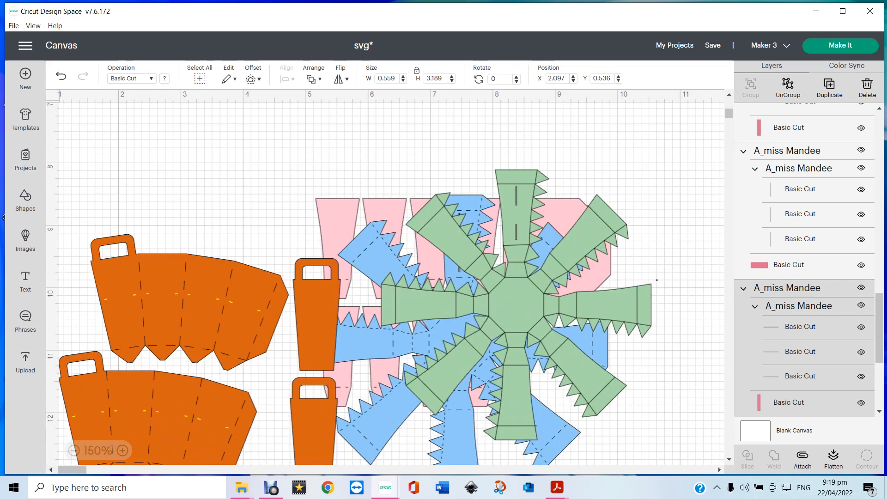
scroll(385, 285, "down", 3)
scroll(386, 284, "up", 2)
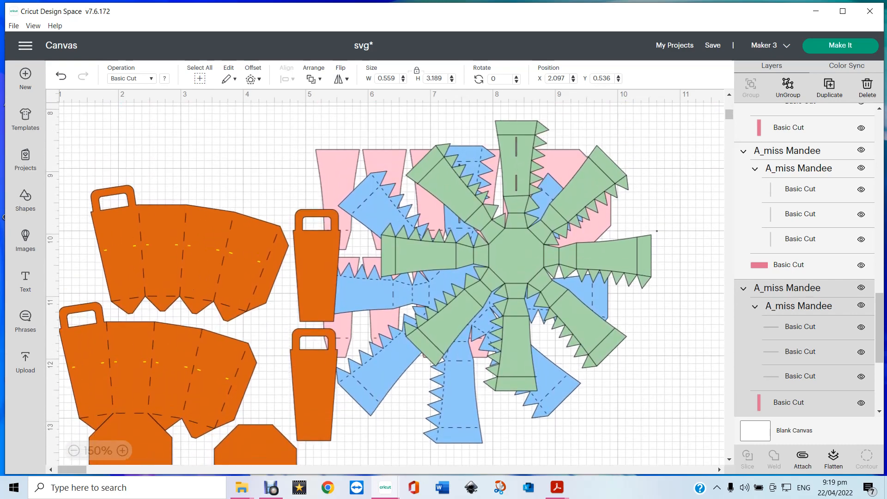
scroll(386, 292, "up", 1)
left_click_drag(199, 425, 211, 122)
scroll(211, 259, "up", 3)
scroll(211, 259, "up", 3)
left_click_drag(212, 381, 231, 176)
scroll(231, 176, "down", 6)
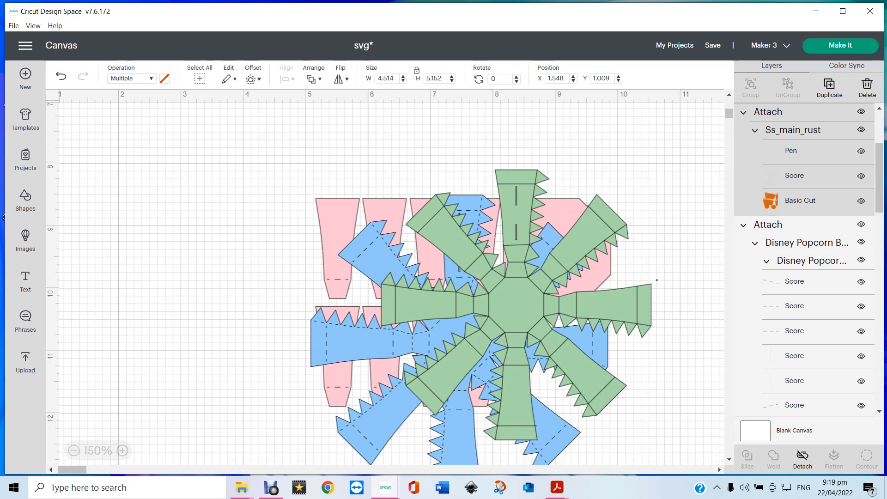
Spread the green and blue star templates apart, placing the green one at about X 1.502, Y 8.75 with a rotation of 359.21°.
scroll(385, 277, "down", 1)
left_click_drag(516, 247, 225, 267)
left_click_drag(463, 285, 536, 270)
left_click_drag(225, 267, 226, 287)
left_click_drag(372, 143, 370, 141)
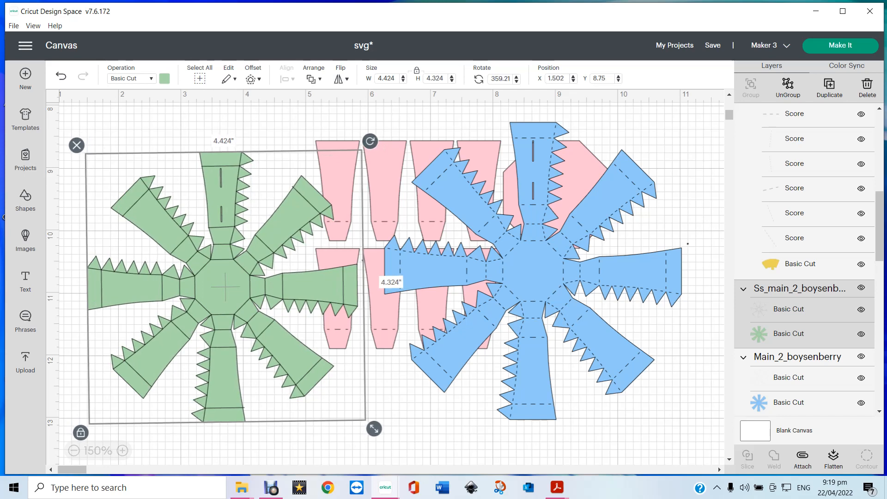
Move the blue star template down and the pink pieces above it, to about X 6.261, Y 8.145.
left_click_drag(533, 272, 517, 375)
left_click_drag(463, 244, 531, 216)
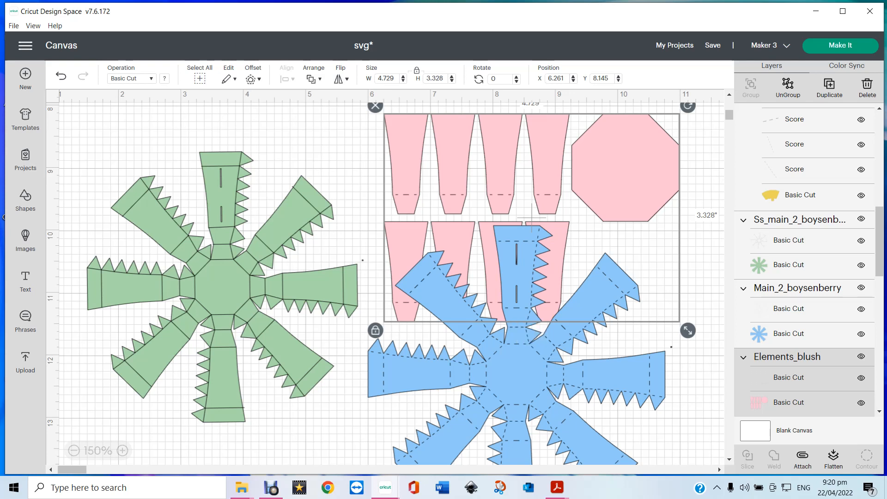
scroll(804, 259, "down", 3)
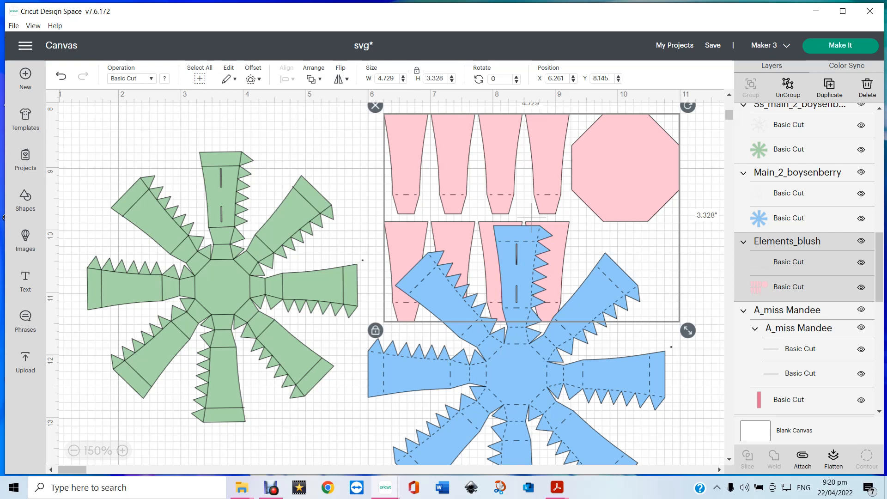
Shift the pink pieces to about X 5.955, Y 8.103 and briefly hide the upper Elements_blush layer to identify its fold lines.
left_click_drag(532, 217, 512, 214)
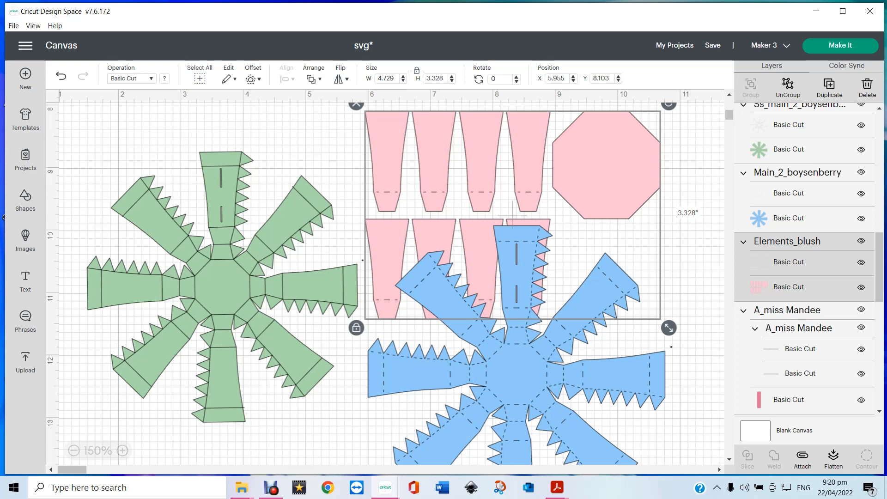
left_click(861, 262)
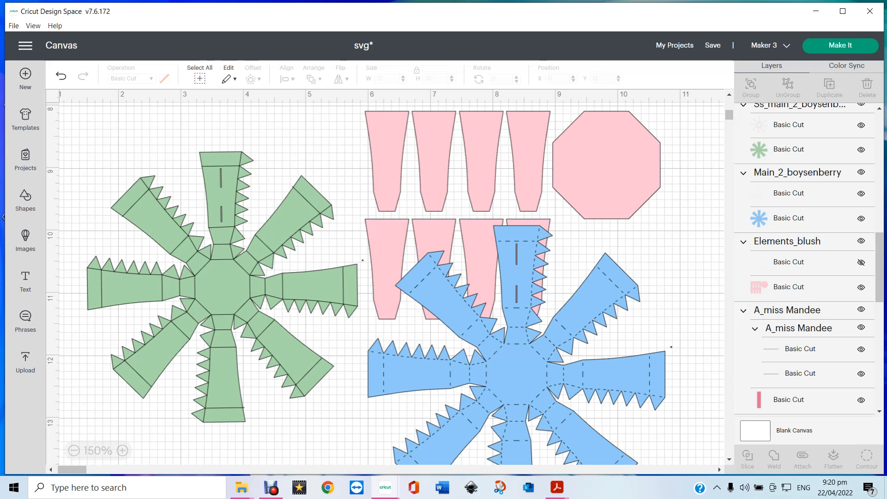
left_click(861, 263)
Move the pink pieces up and clear of the blue star template, to about X 8.302, Y 5.311.
left_click_drag(513, 216, 529, 196)
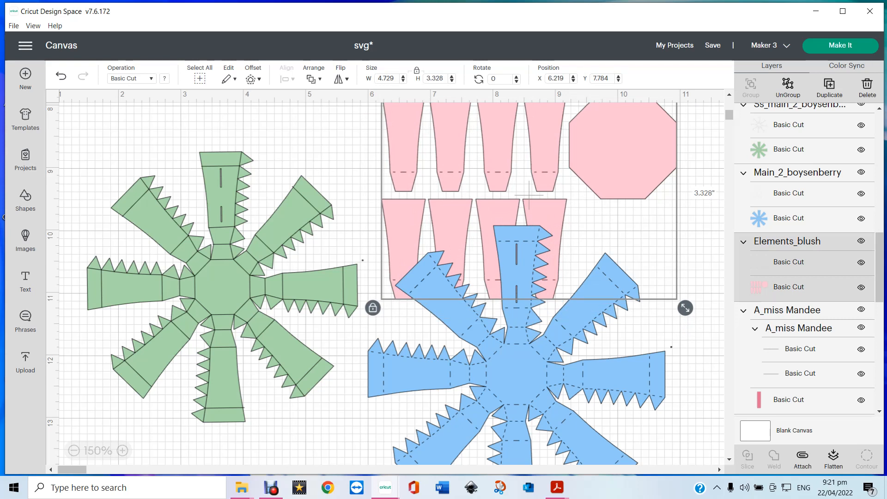
key("Escape")
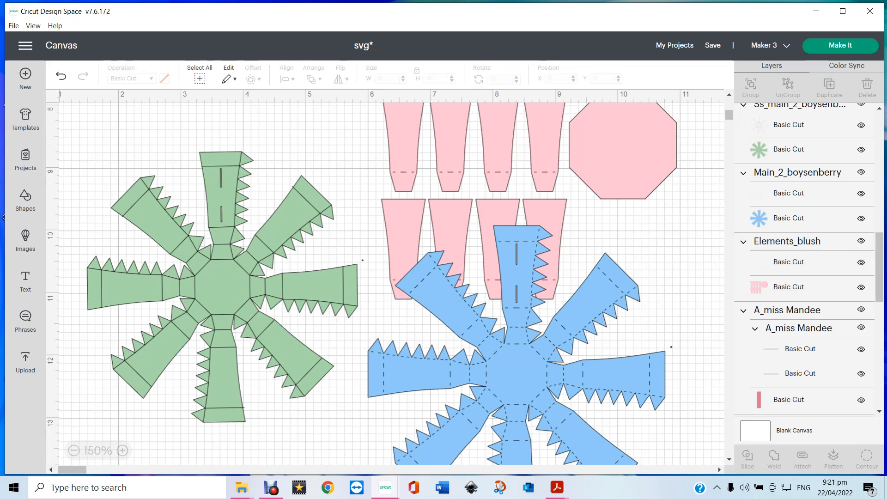
left_click(529, 194)
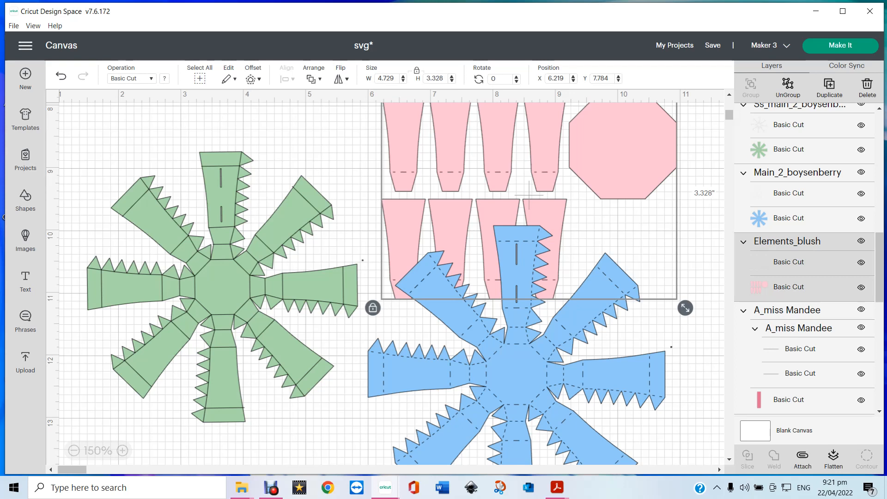
left_click_drag(529, 195, 632, 77)
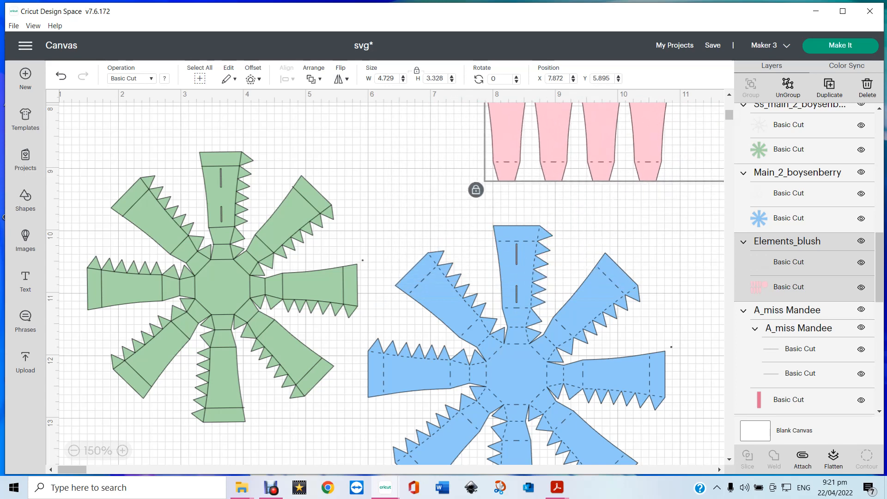
left_click_drag(632, 189, 658, 153)
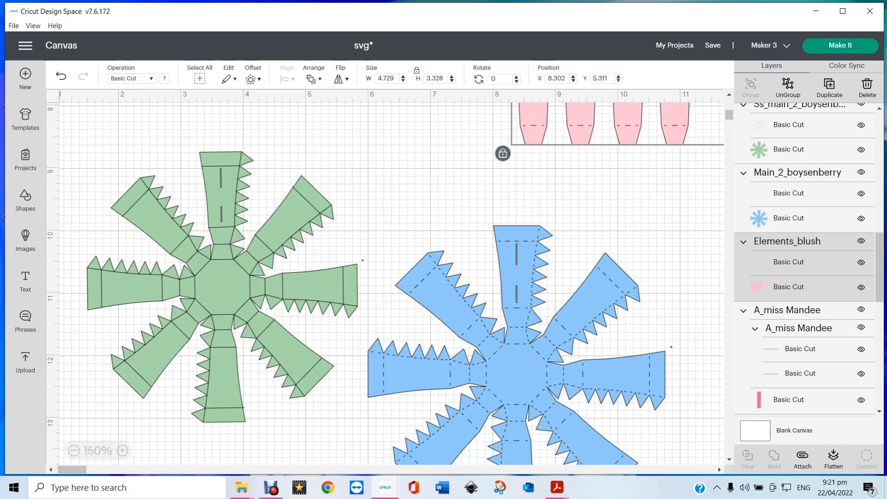
Place the blue star template beside the green one at about X 6.406, Y 8.865 and shift the green one slightly down.
left_click_drag(516, 374, 540, 315)
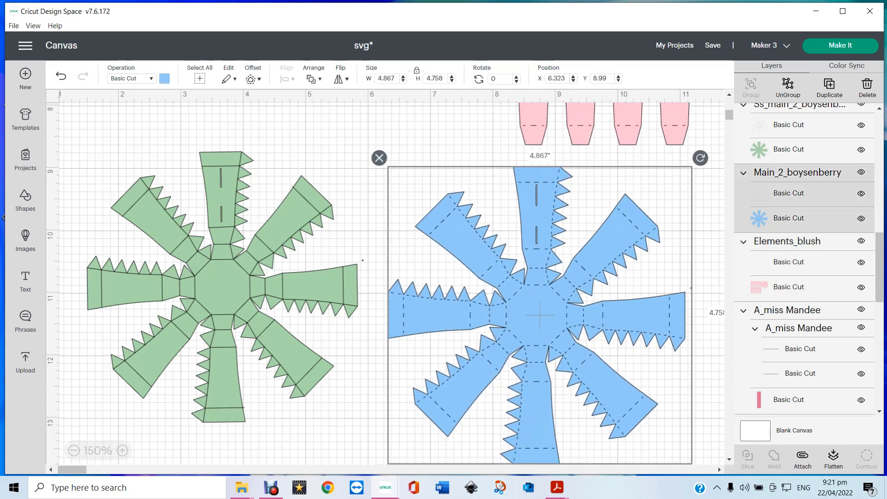
left_click_drag(223, 287, 228, 296)
left_click_drag(540, 315, 545, 308)
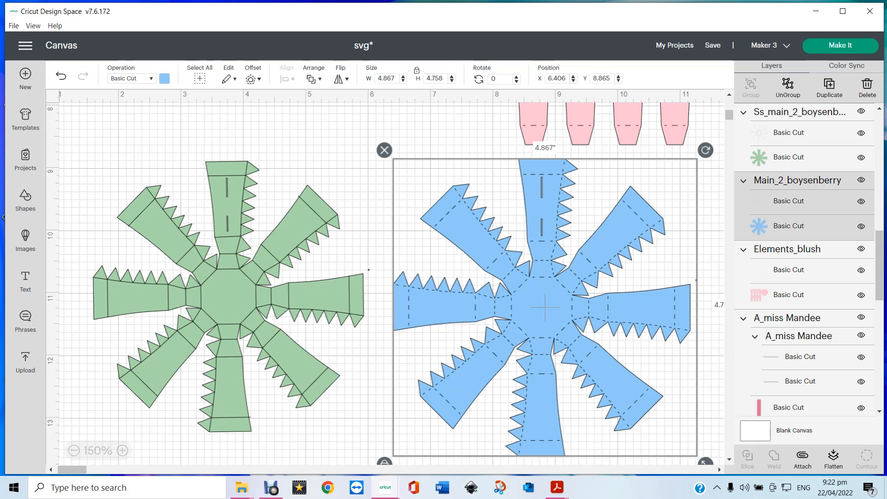
Convert the fold-line layer of the green star template to Pen with a red fine point colour.
left_click(228, 296)
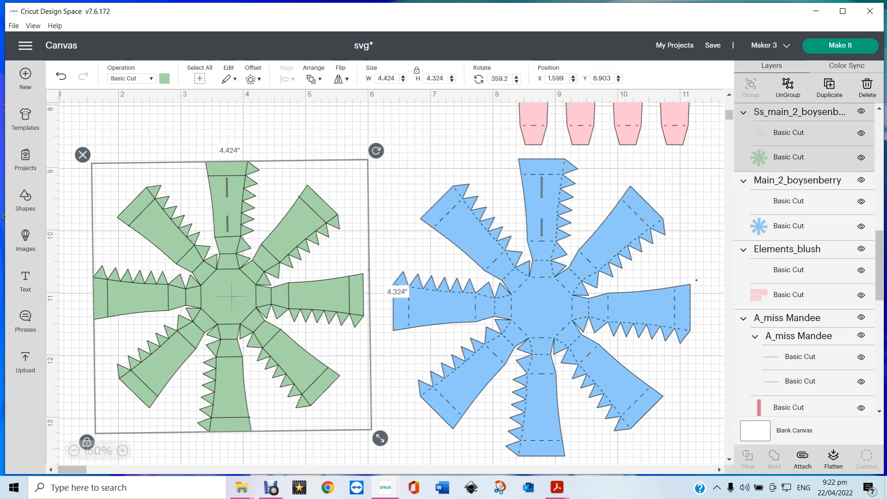
left_click(789, 133)
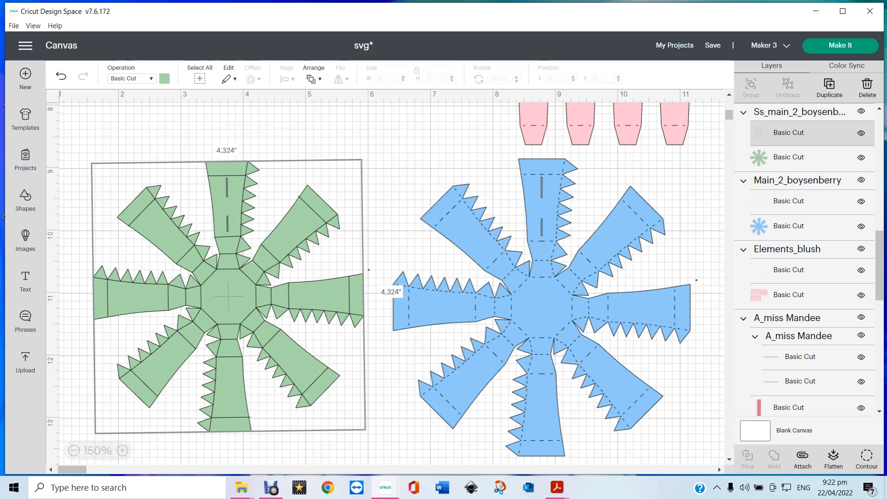
left_click(789, 158)
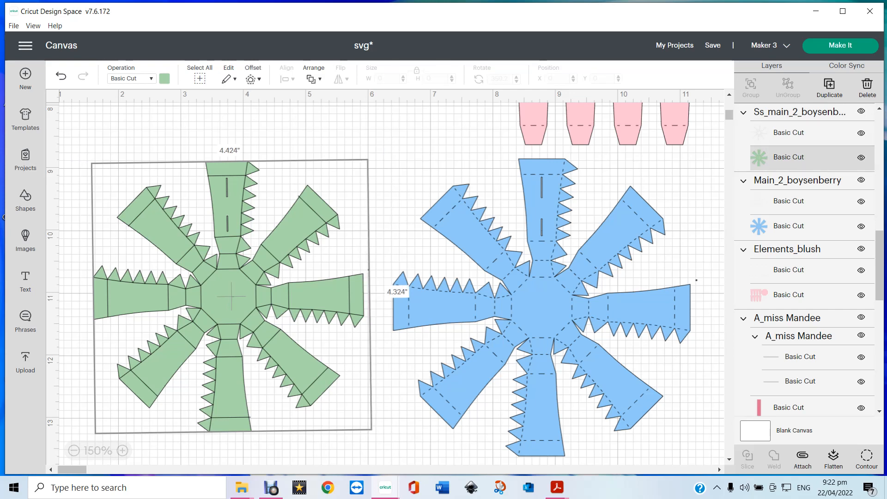
left_click(789, 133)
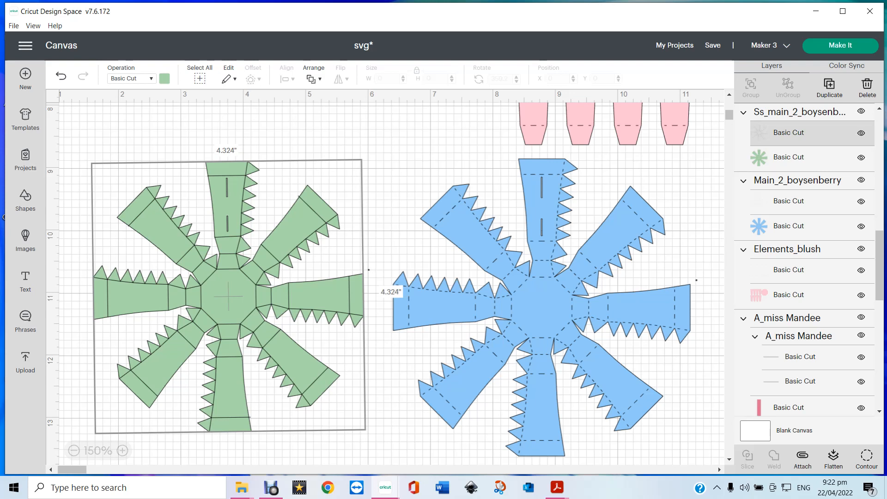
scroll(806, 259, "up", 2)
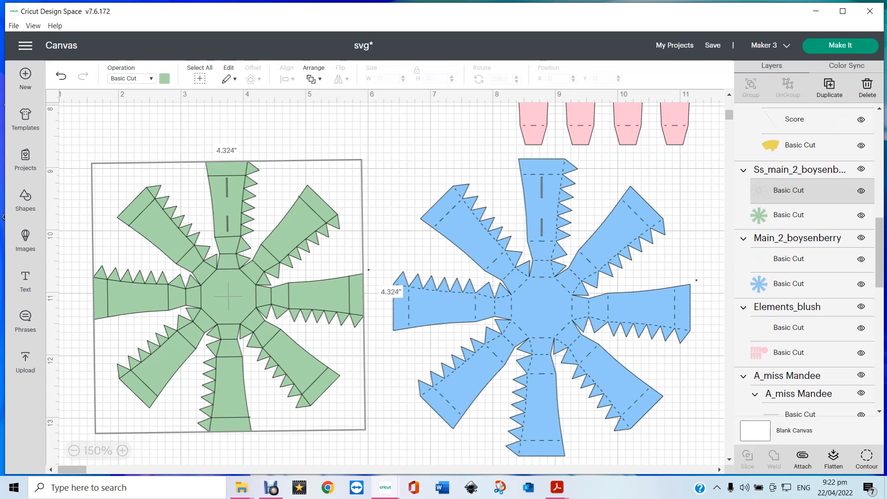
left_click(132, 78)
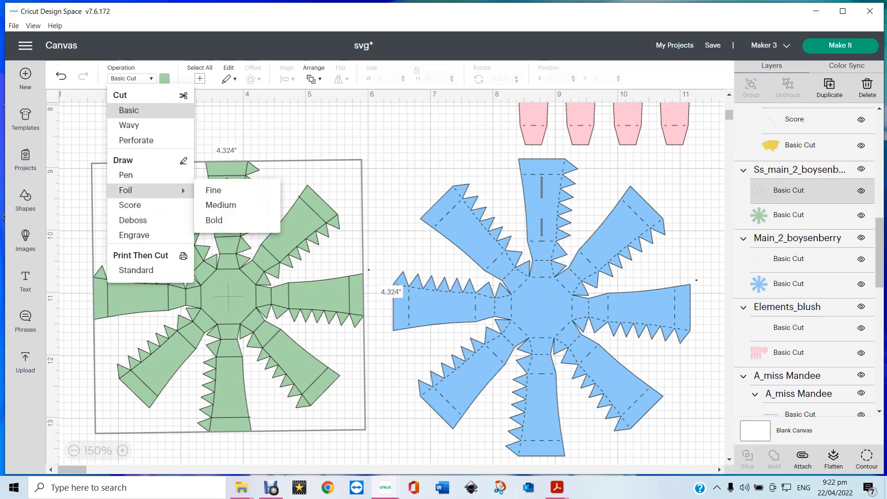
left_click(126, 174)
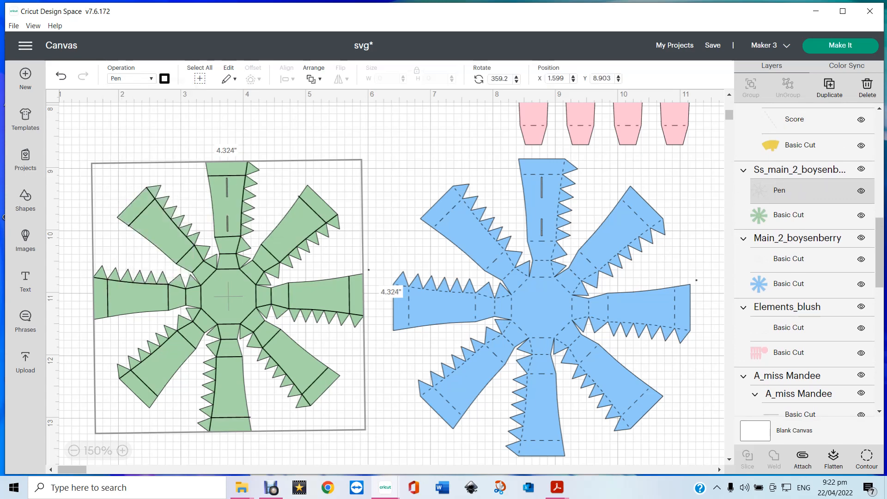
left_click(164, 78)
left_click(203, 262)
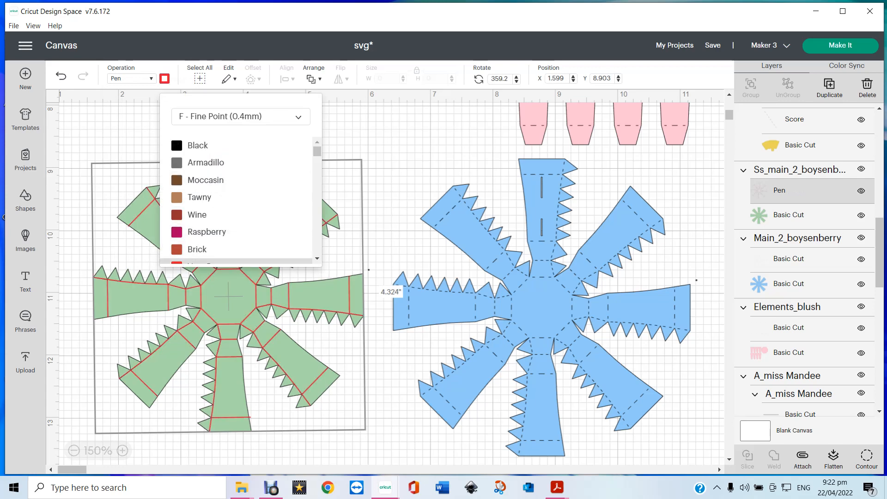
left_click(374, 194)
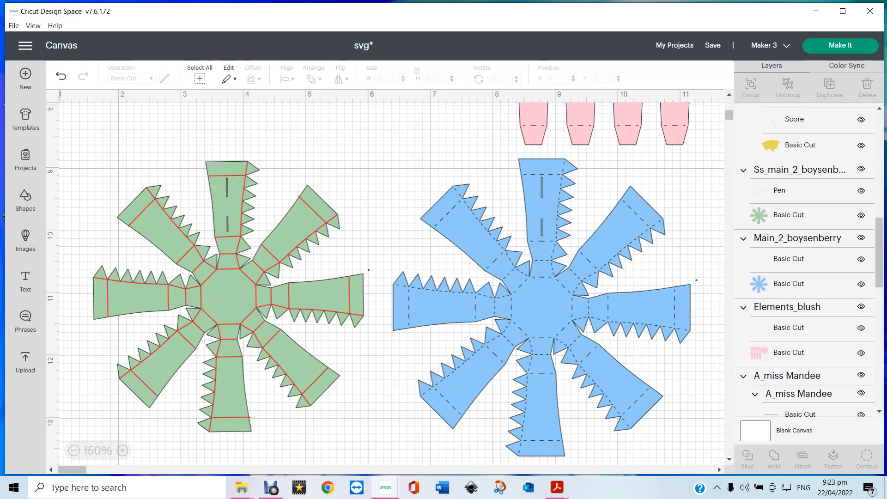
Change the operation of the green star template's fold-line layer to Score.
scroll(806, 259, "up", 3)
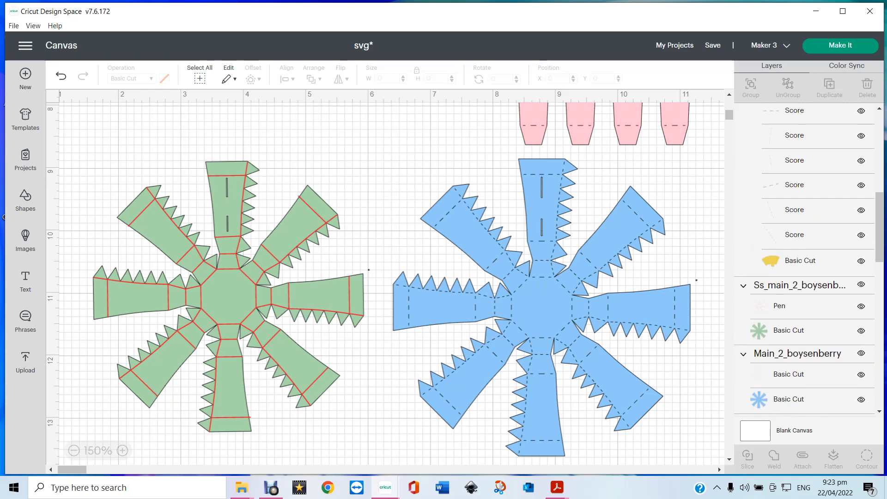
scroll(806, 258, "down", 3)
left_click(799, 170)
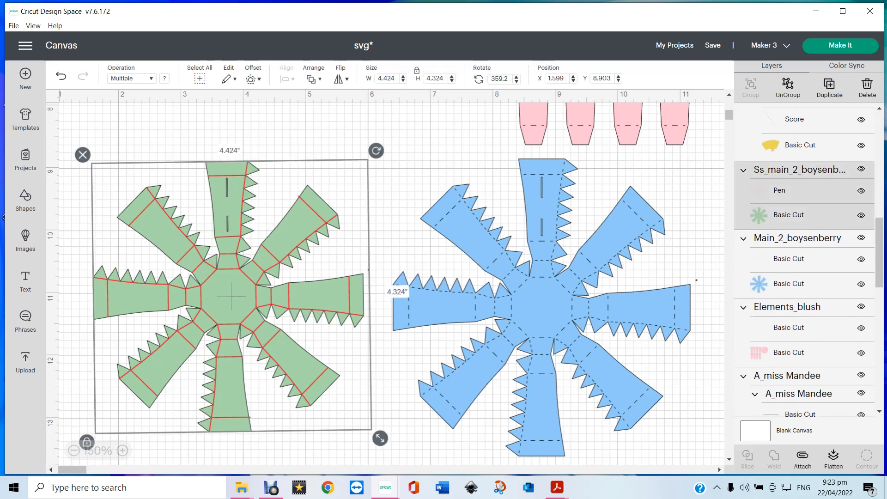
left_click(785, 191)
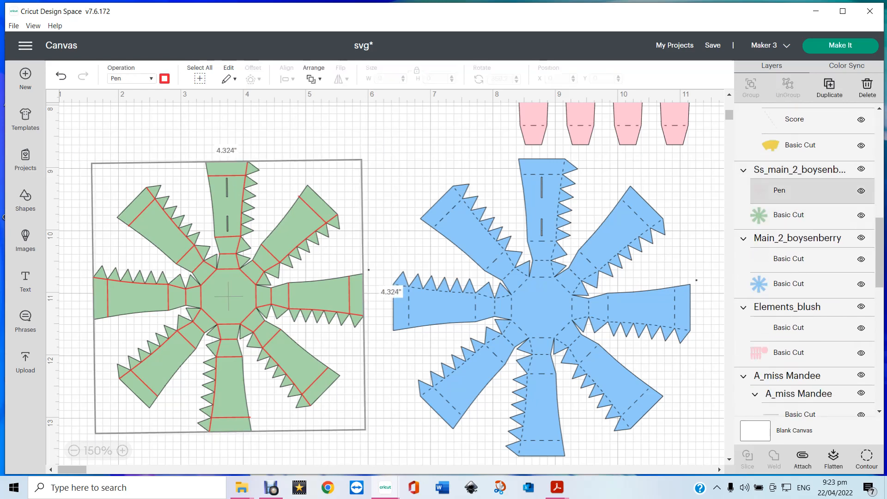
left_click(132, 79)
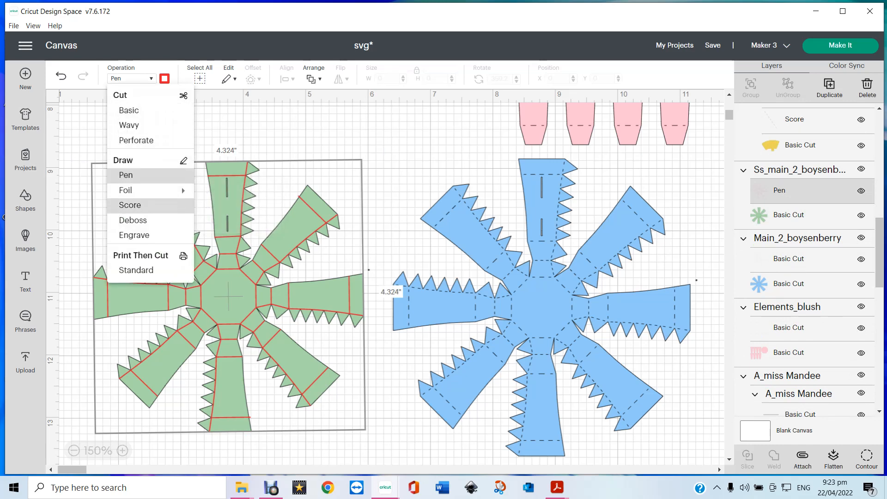
left_click(130, 205)
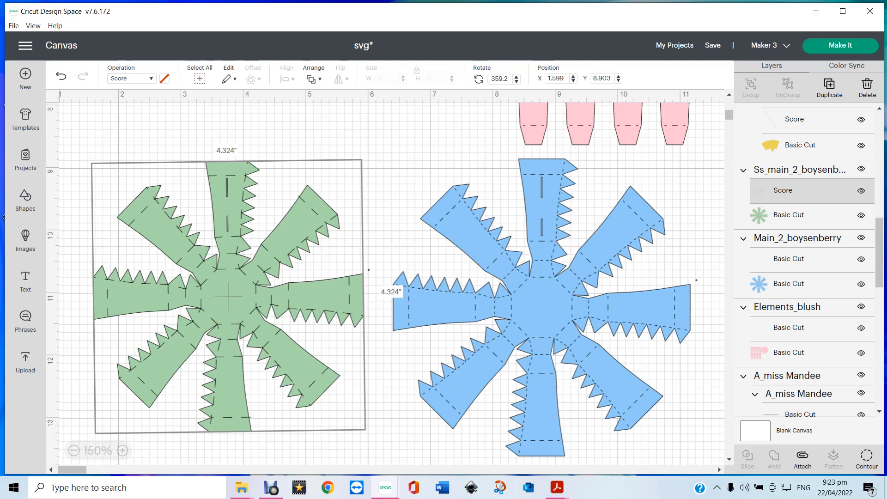
Attach the green star template's score and cut layers together, and attach the layers of the pink Elements_blush pieces.
left_click(800, 169)
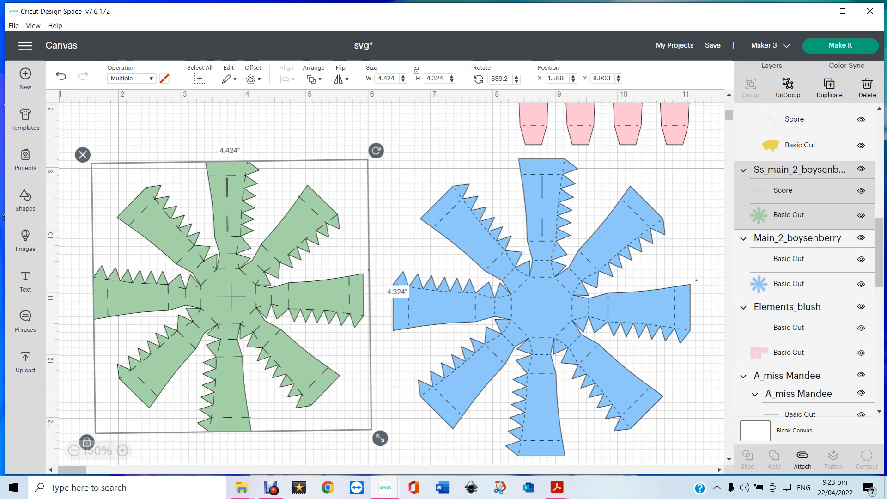
left_click(803, 459)
left_click(545, 307)
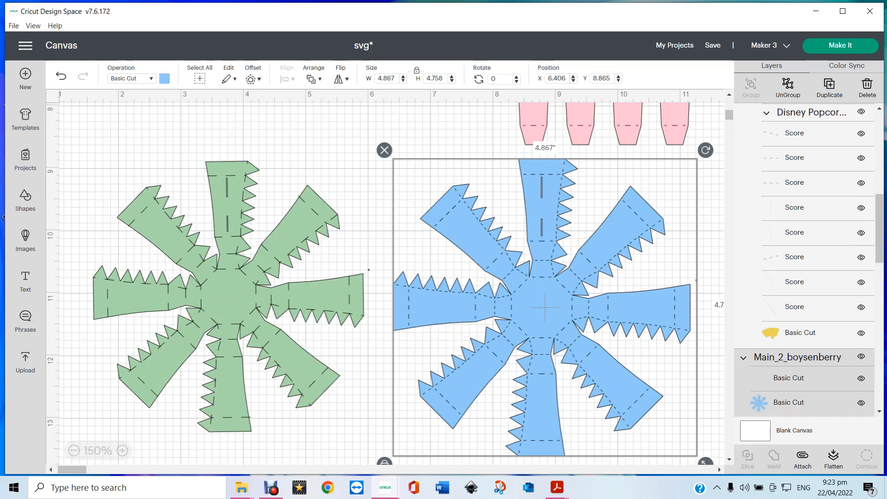
left_click(632, 134)
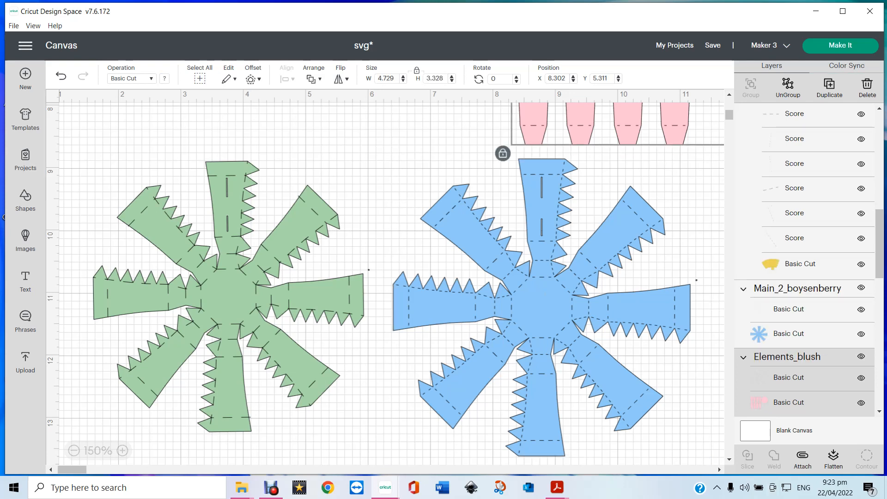
left_click(803, 459)
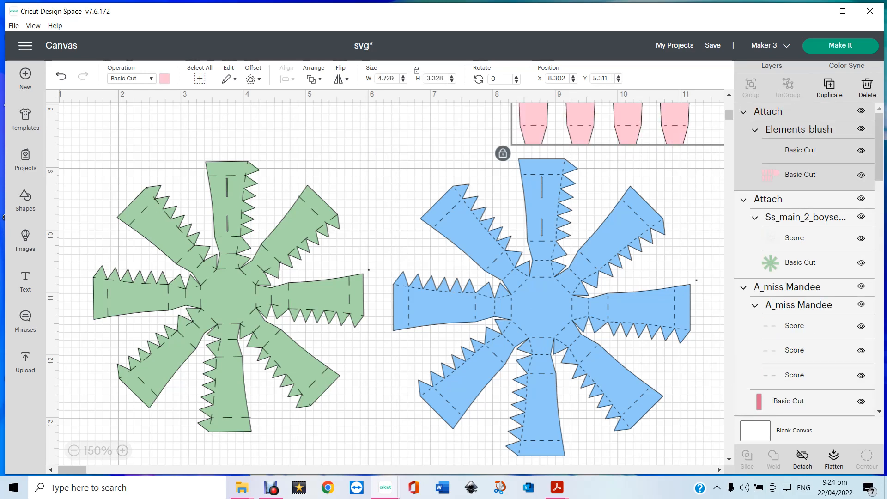
Generate the mat preview, open mat 1 and shift its black score line slightly down, away from the other lines.
left_click(840, 45)
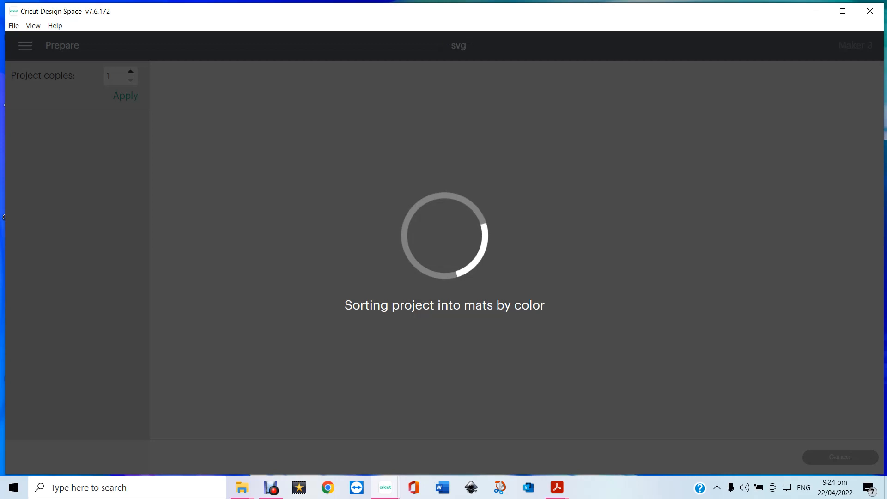
scroll(74, 277, "down", 6)
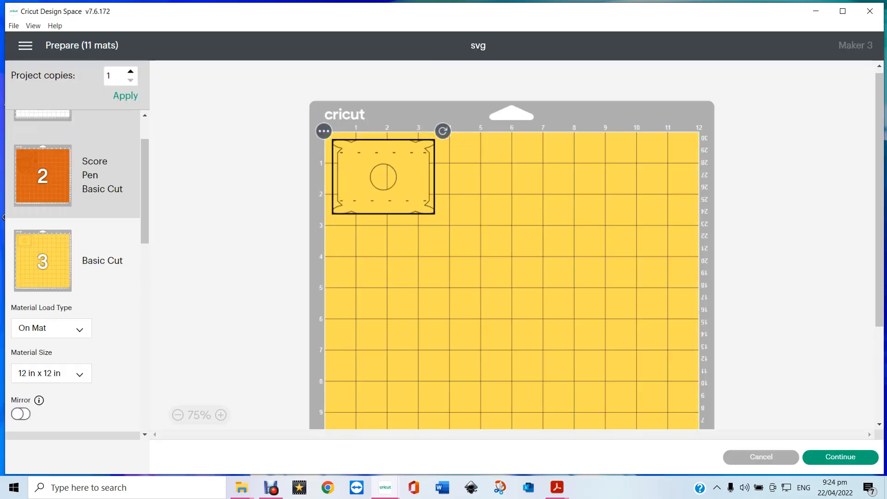
scroll(74, 277, "up", 4)
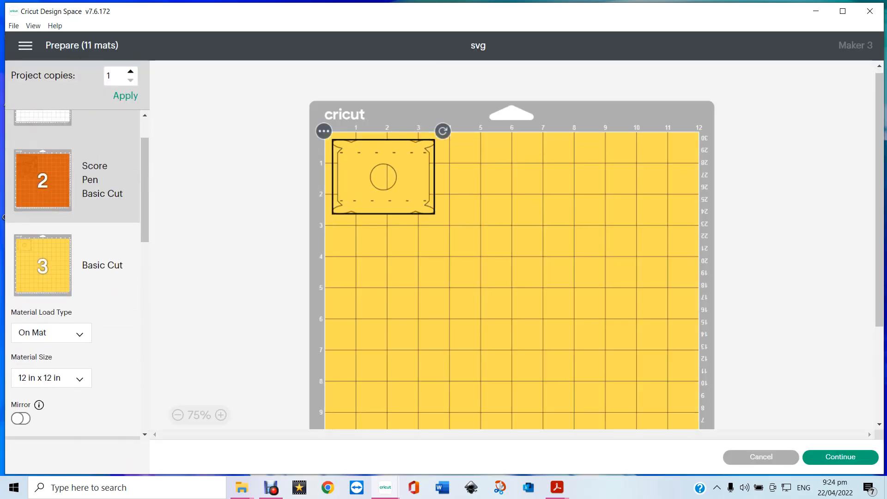
scroll(74, 277, "up", 2)
left_click(43, 152)
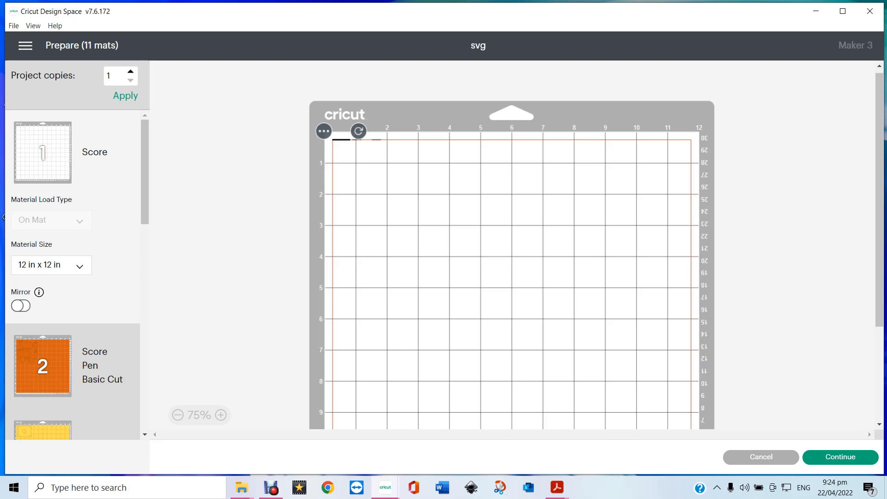
left_click_drag(342, 140, 354, 160)
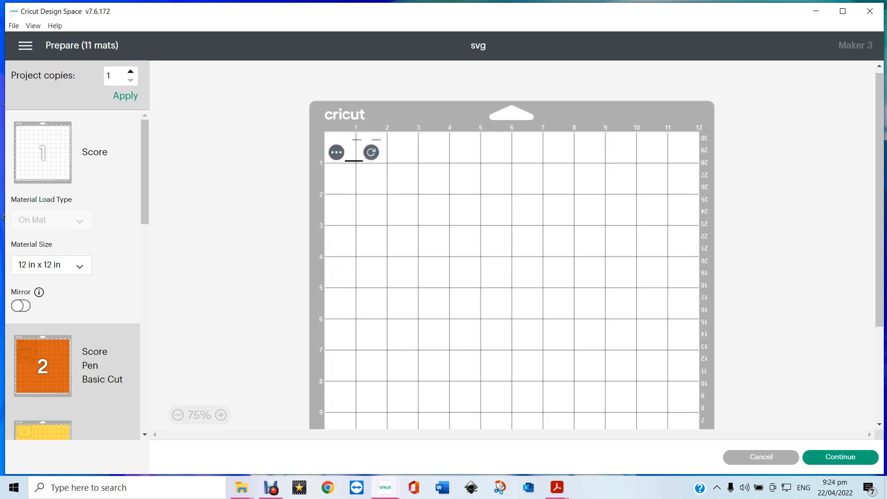
Examine how the attached green star template on mat 5 and the pieces on mat 6 are laid out.
scroll(74, 273, "down", 7)
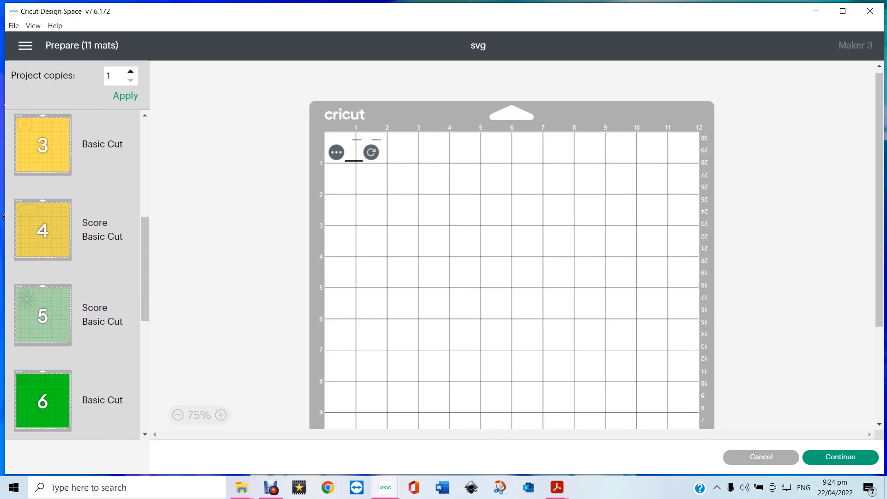
scroll(74, 273, "down", 2)
left_click(42, 276)
scroll(42, 276, "down", 1)
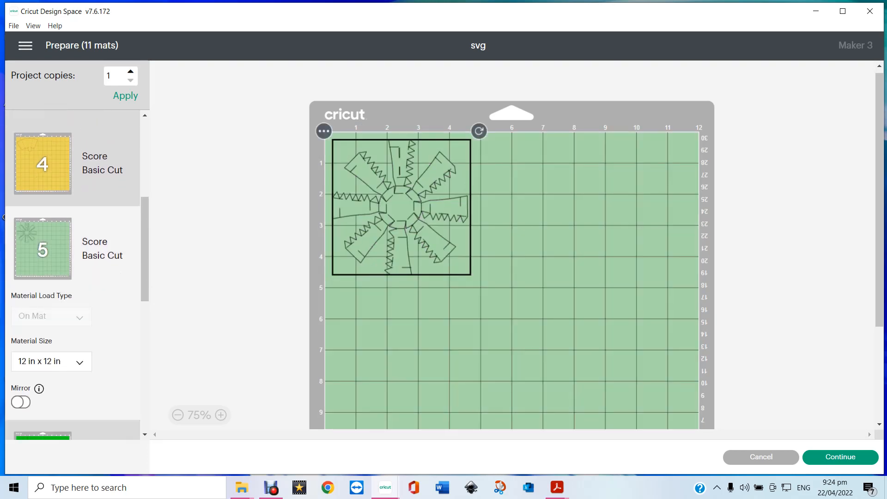
scroll(74, 273, "down", 4)
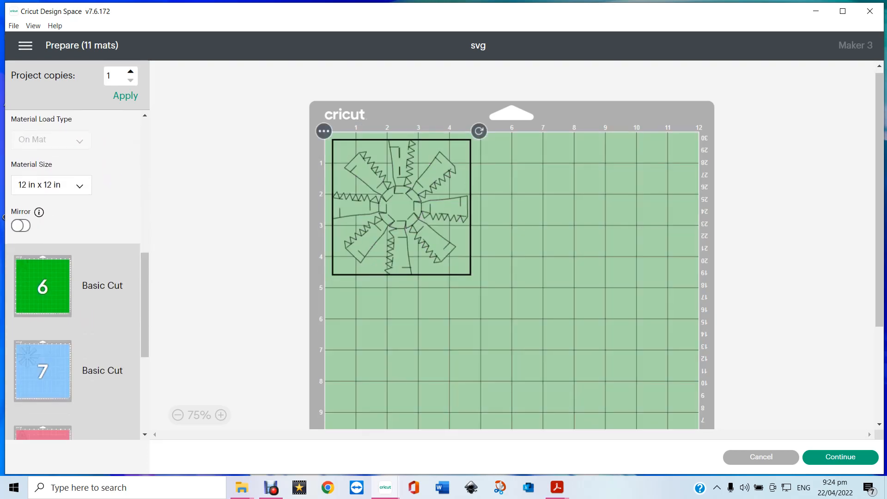
left_click(42, 257)
scroll(73, 273, "down", 1)
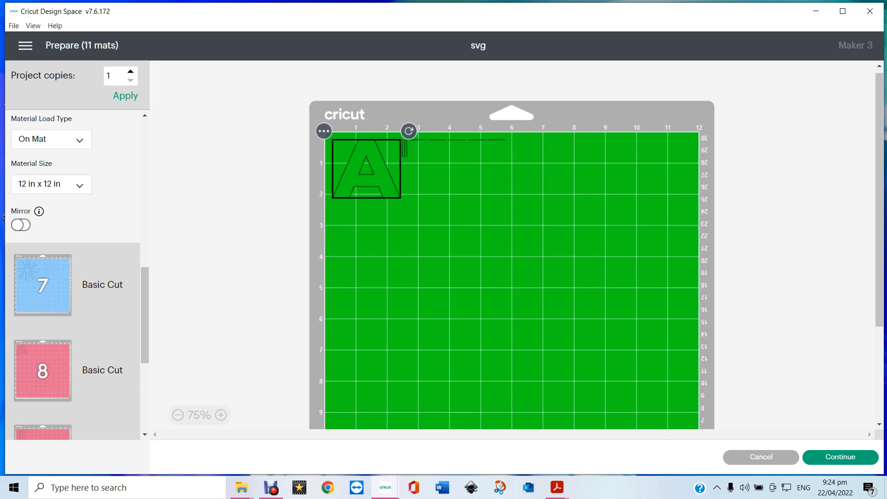
On the blue mat 7, place the separated fold lines over the star template's cut outline.
left_click(42, 286)
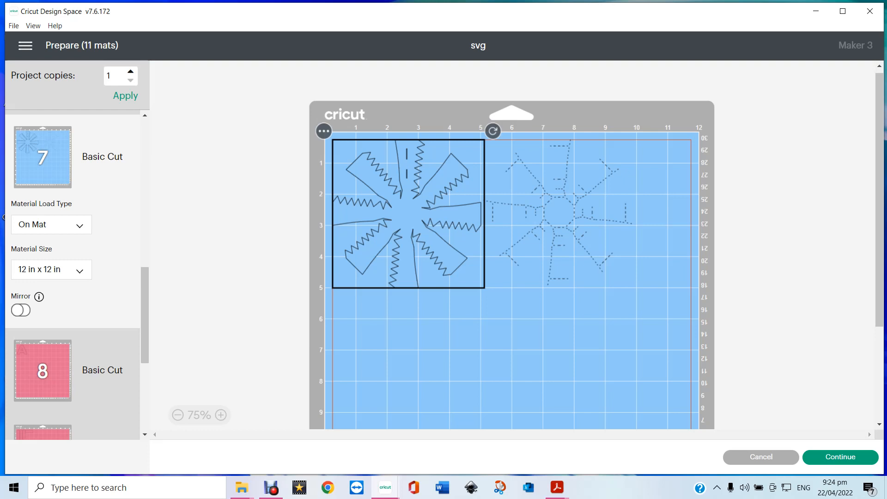
left_click(559, 212)
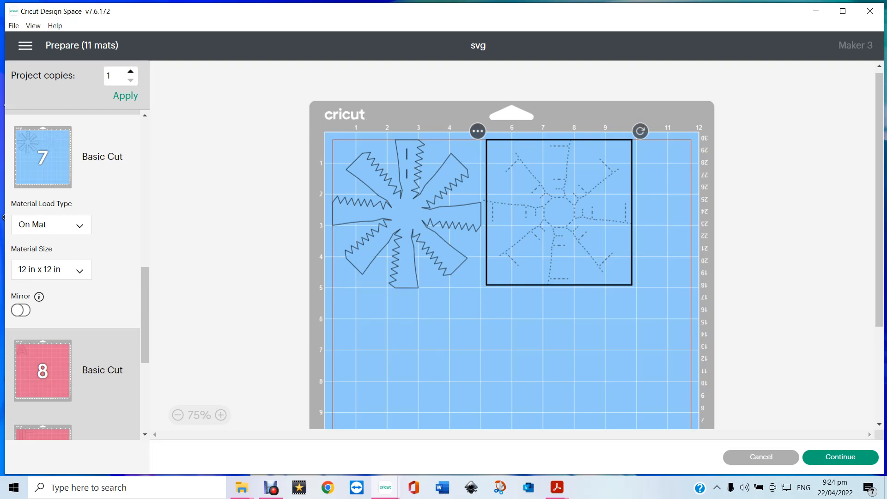
left_click_drag(559, 212, 407, 212)
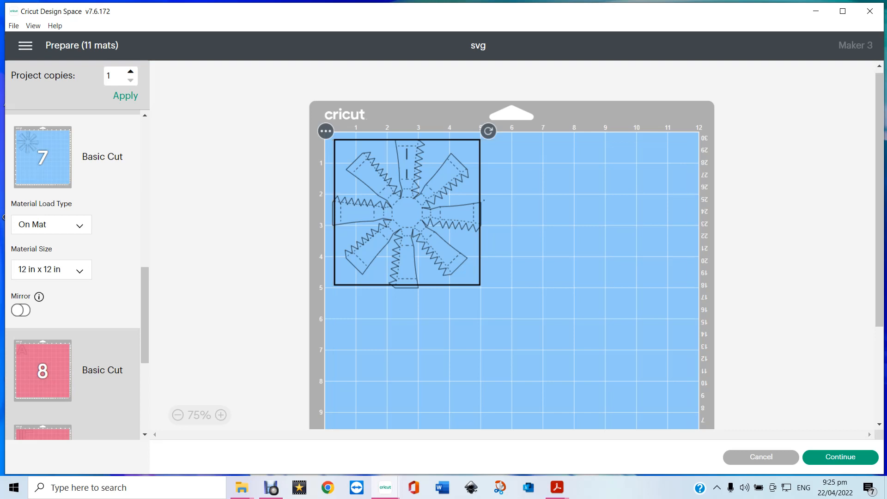
Return to the canvas and attach the layers of the blue star template.
left_click(25, 45)
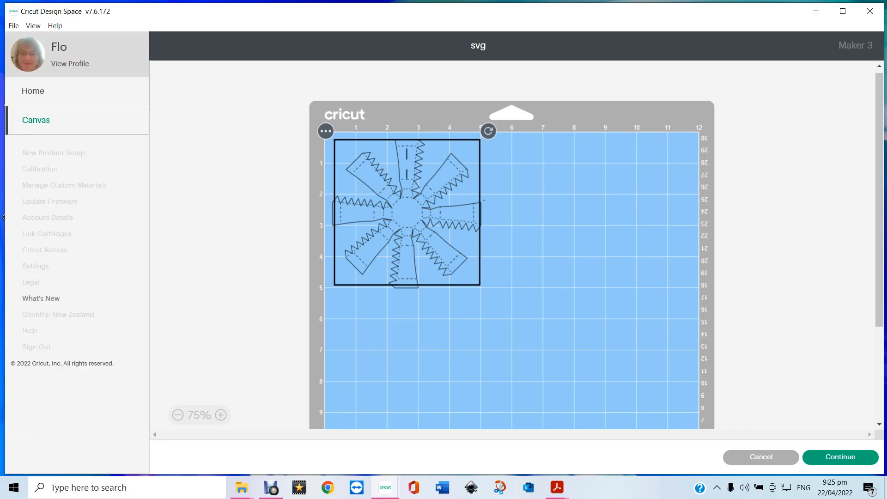
left_click(36, 120)
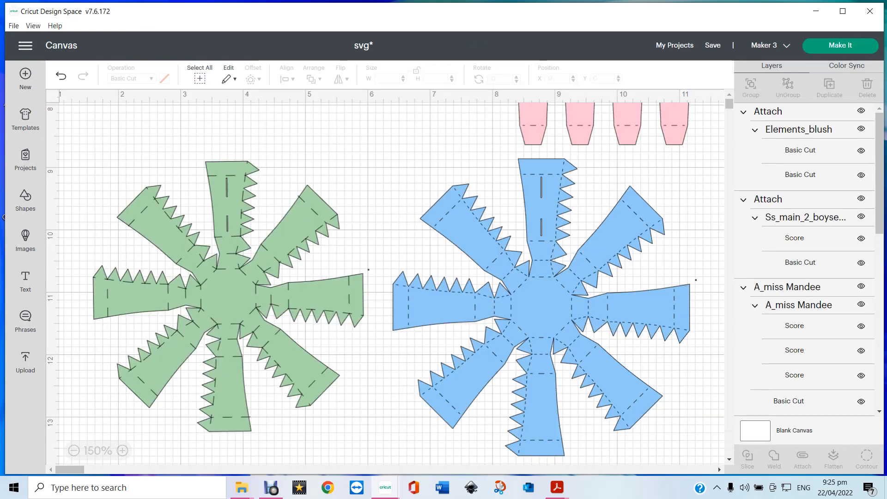
left_click(545, 308)
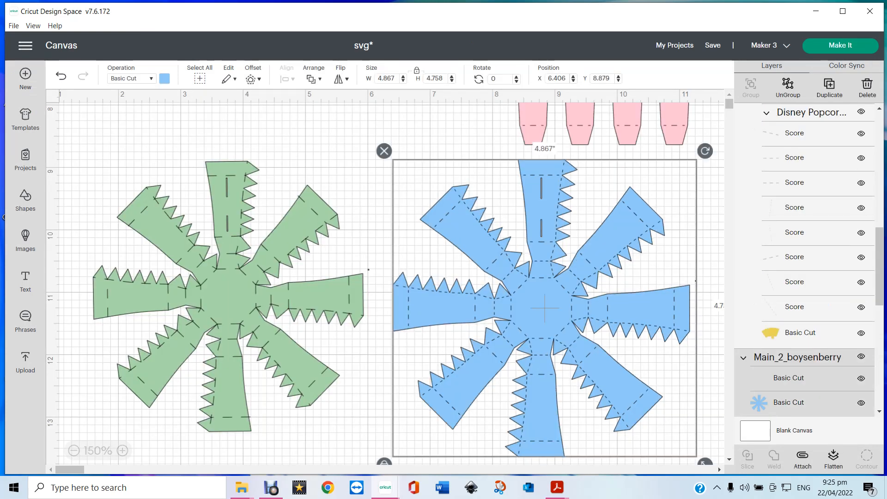
left_click(802, 459)
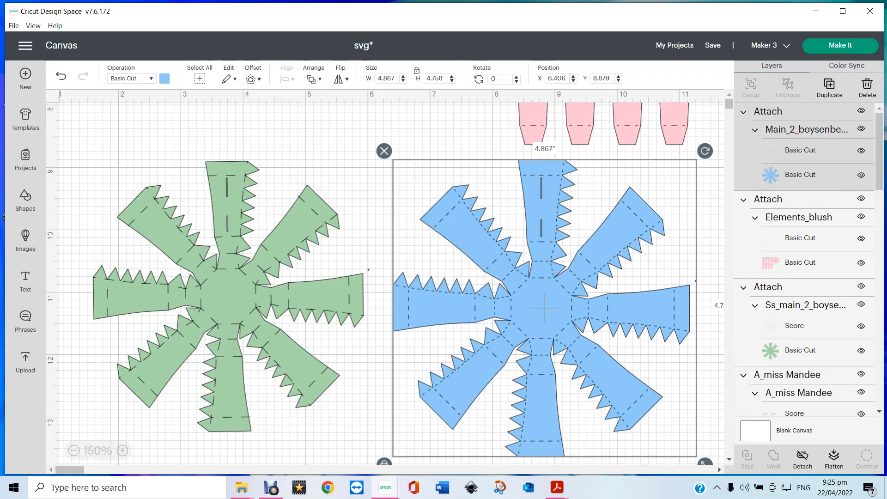
scroll(389, 284, "down", 2)
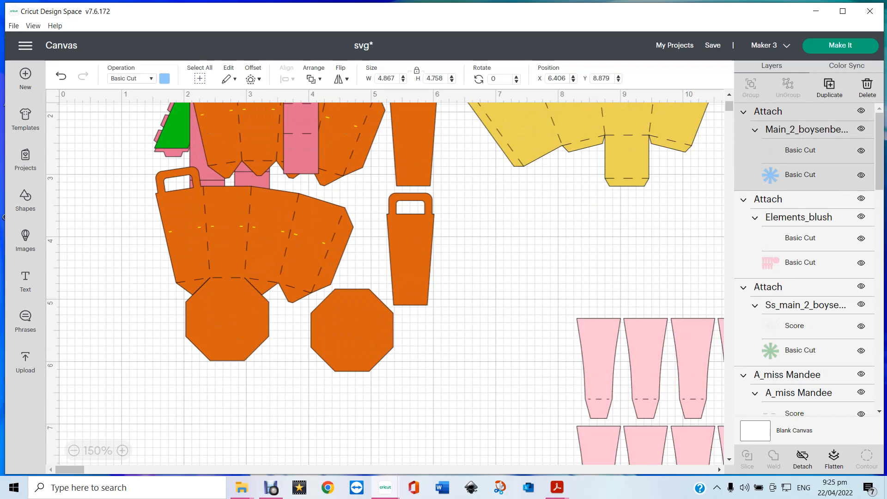
Move the pink template pieces closer to the yellow popcorn box template and shift the popcorn template slightly left and down.
left_click_drag(723, 421, 618, 330)
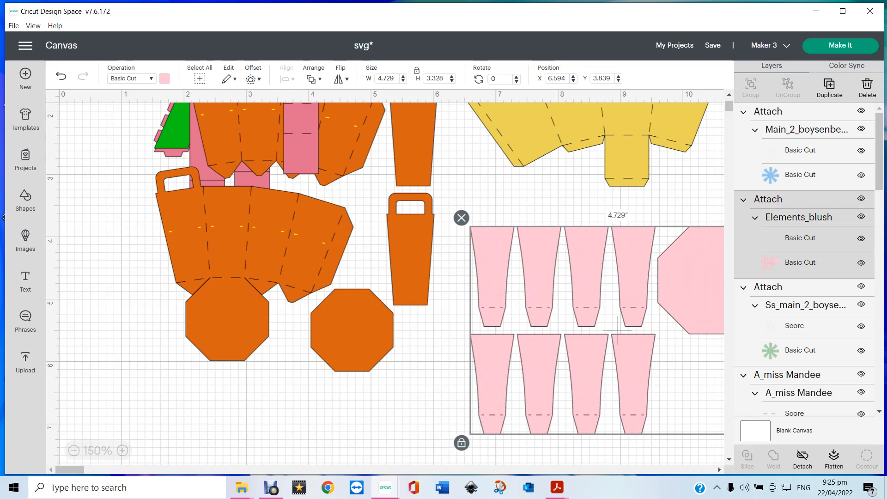
scroll(617, 329, "up", 5)
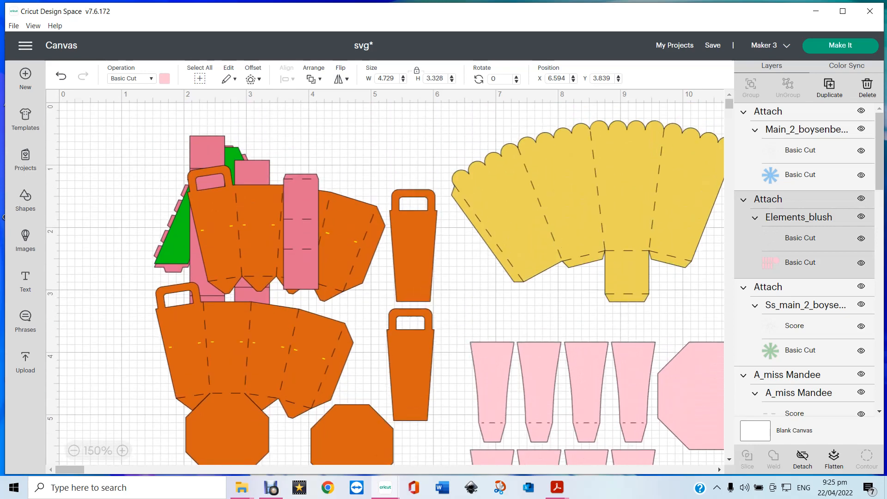
left_click_drag(593, 210, 582, 226)
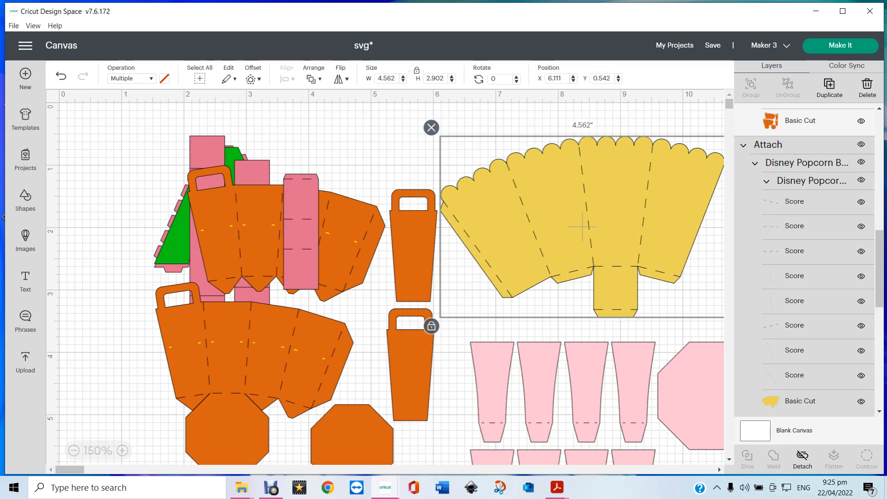
Switch to the other Design Space window containing the numbered green and orange papercraft templates.
left_click(816, 12)
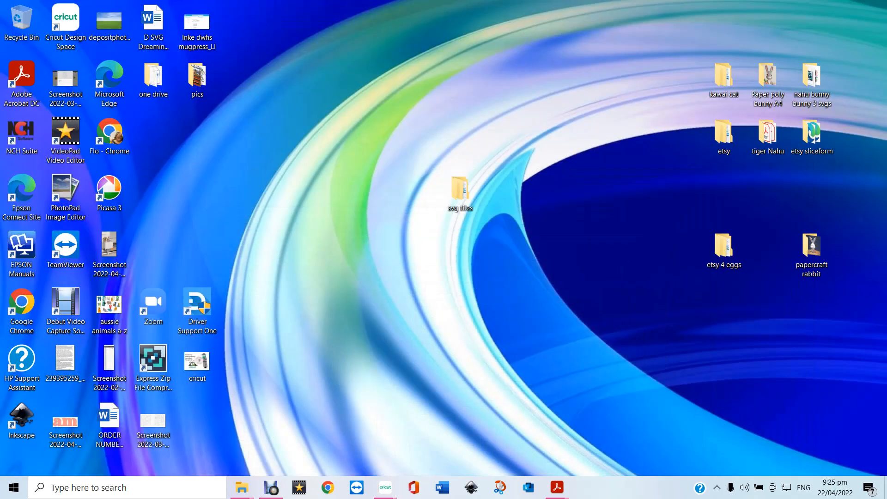
mouse_move(386, 487)
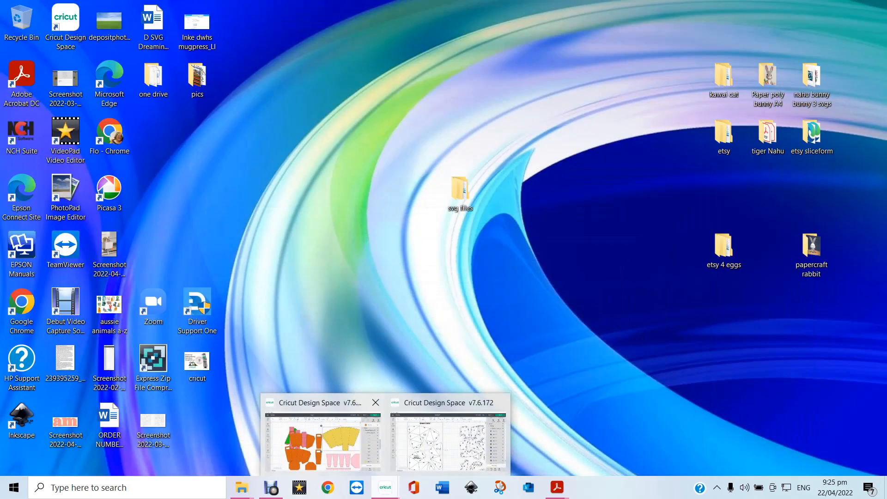
left_click(451, 432)
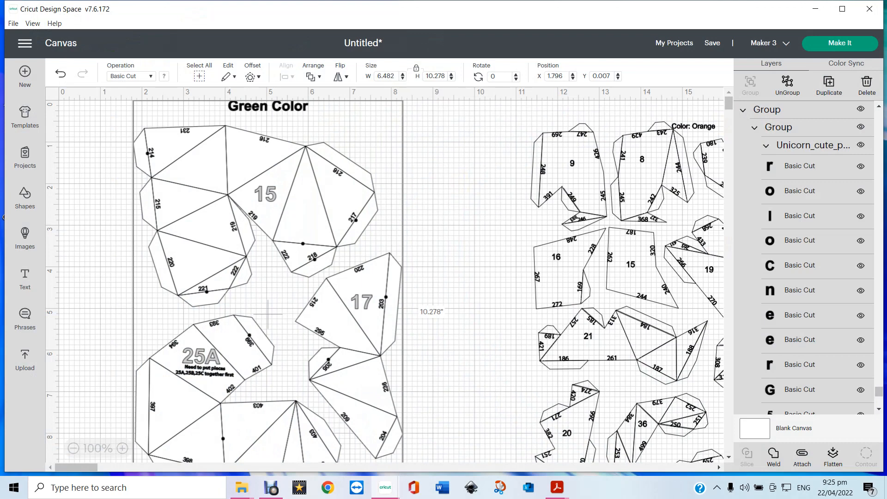
Space the template pages apart, with the orange page farther right and the green page at about X 2.226, Y 0.229.
left_click_drag(631, 277, 616, 268)
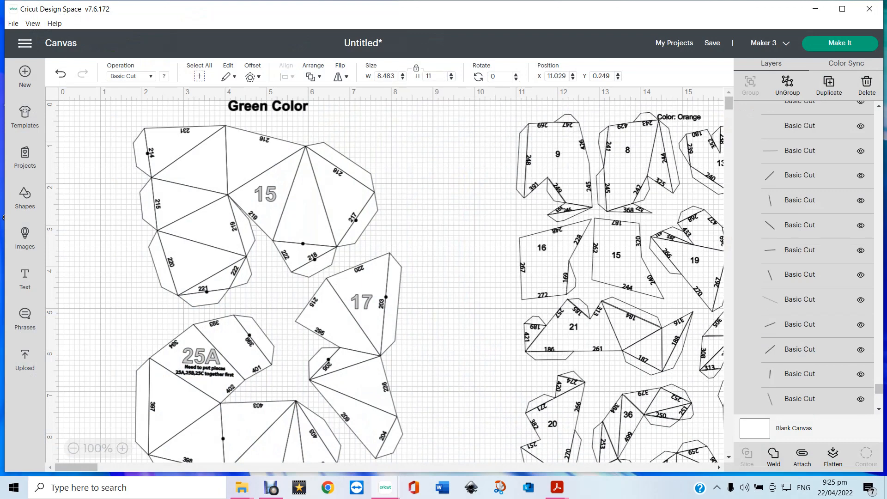
scroll(391, 281, "down", 4)
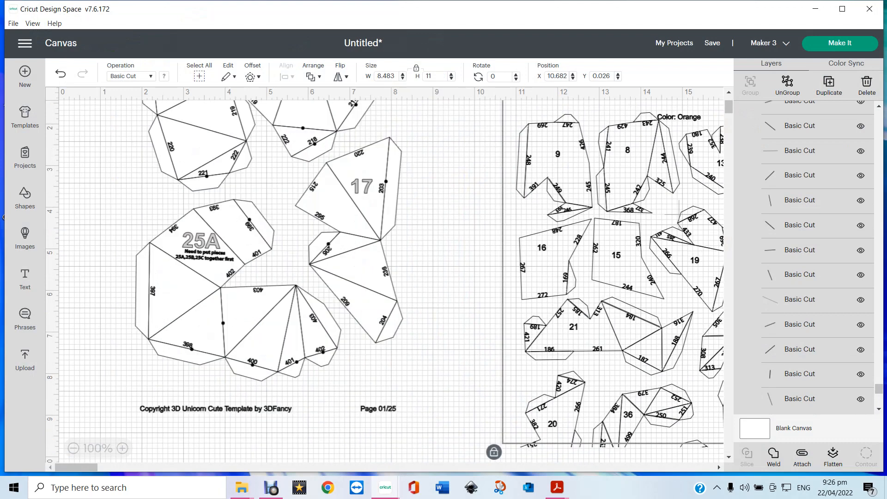
scroll(385, 281, "up", 3)
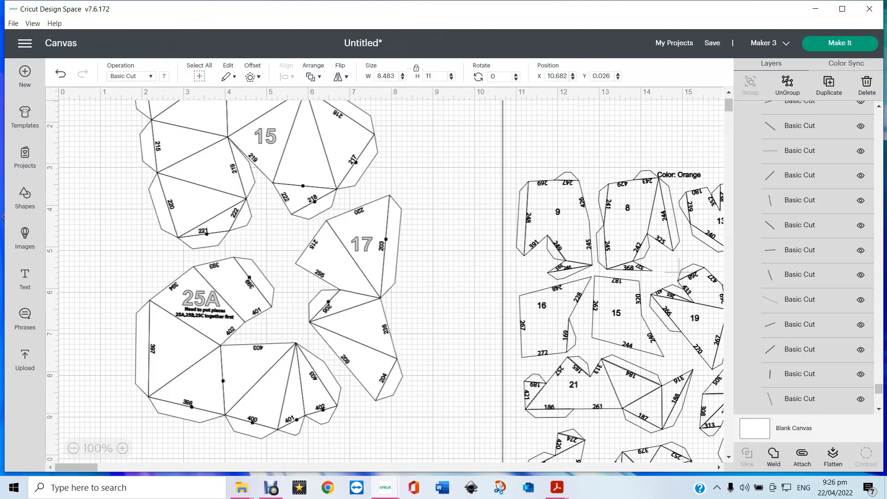
left_click(74, 448)
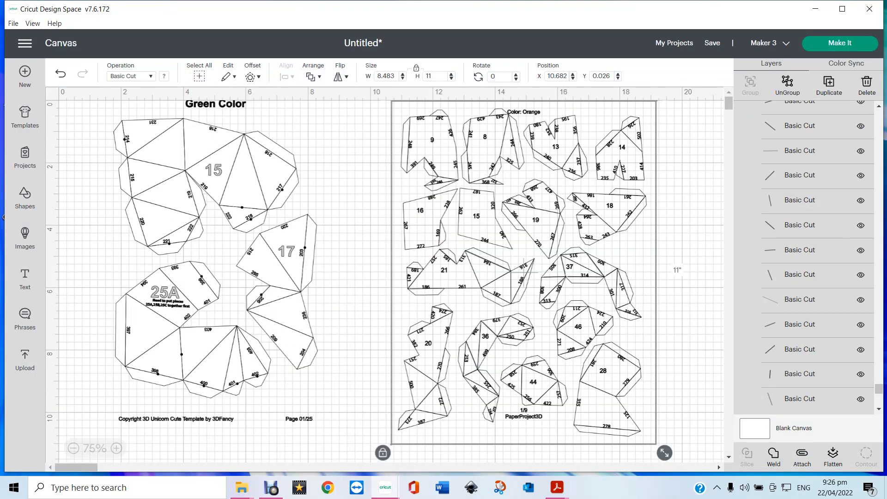
left_click_drag(524, 276, 583, 282)
left_click_drag(198, 279, 229, 267)
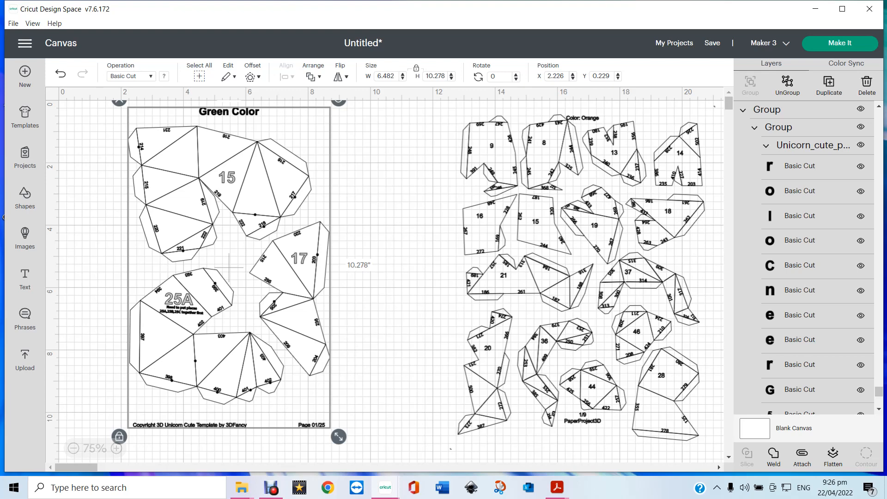
Change the green page's title and copyright text layers to a red Fine Point (0.4mm) pen.
left_click(799, 166)
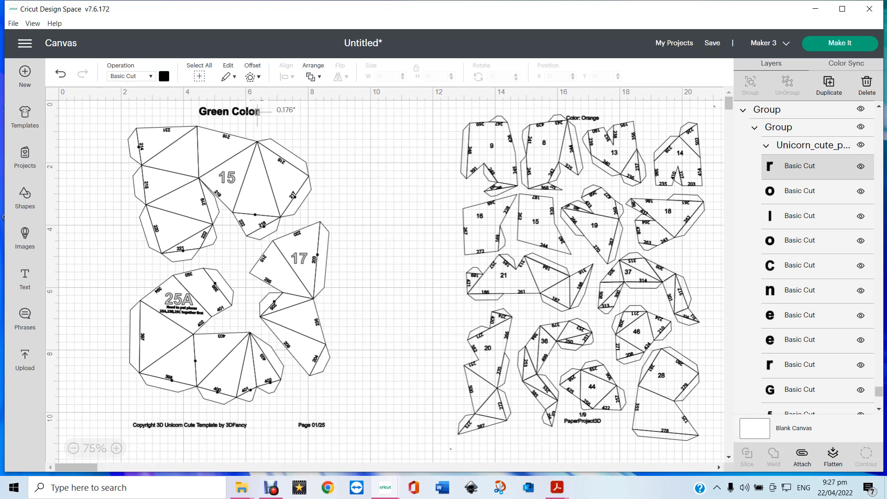
left_click(229, 266)
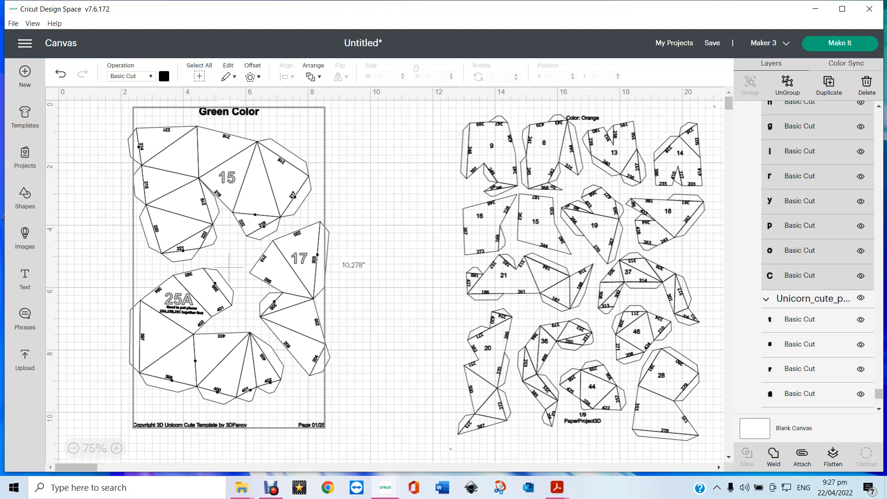
left_click(164, 76)
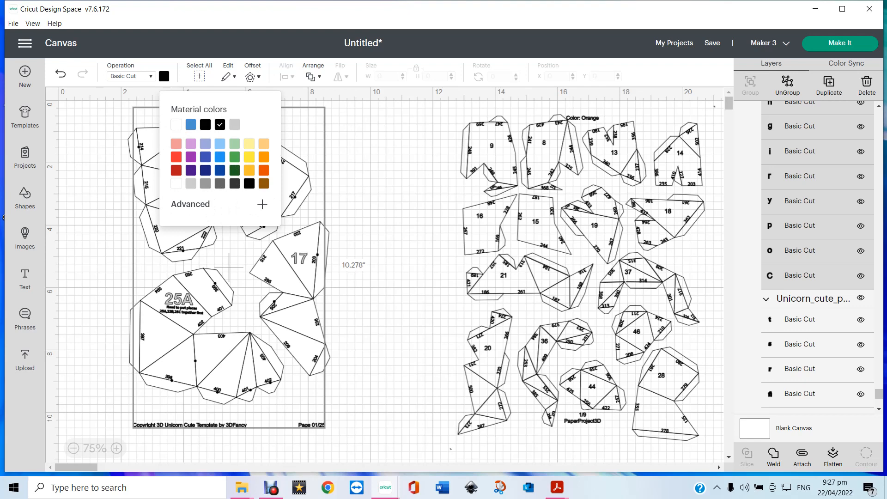
left_click(131, 76)
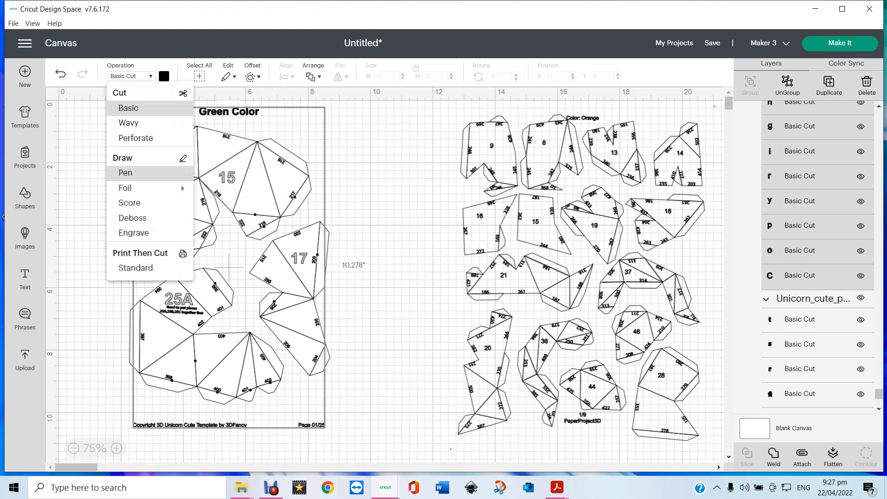
left_click(126, 173)
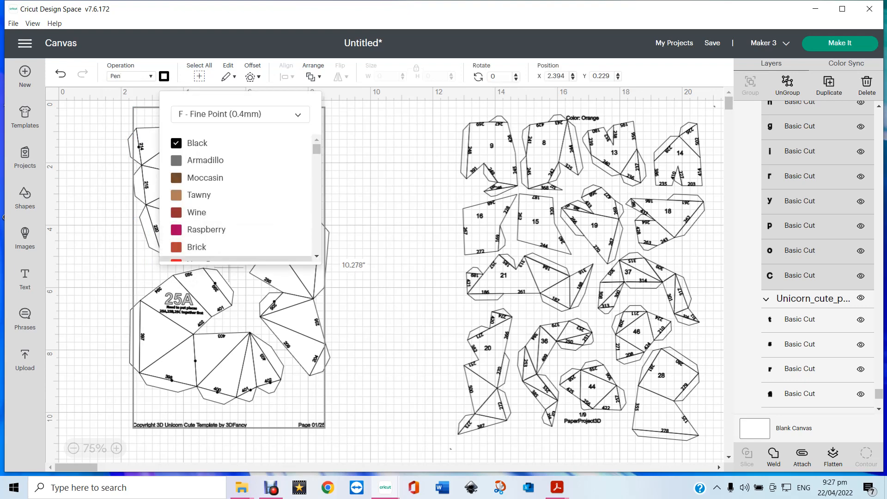
left_click(199, 261)
left_click(391, 272)
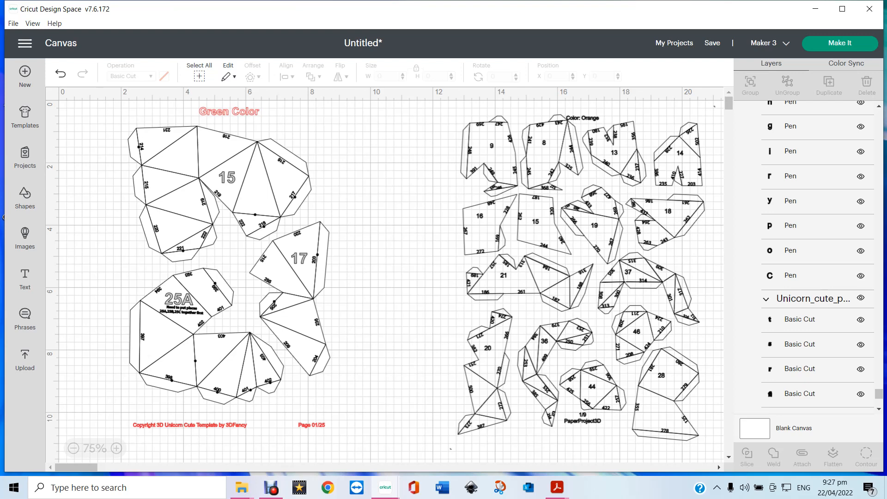
Hide the green page's title and copyright text group, then delete it.
left_click(229, 267)
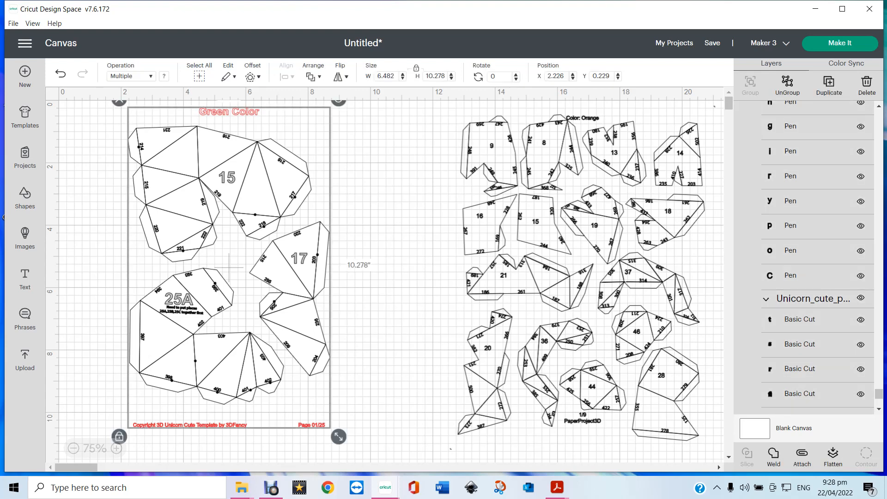
scroll(808, 257, "up", 20)
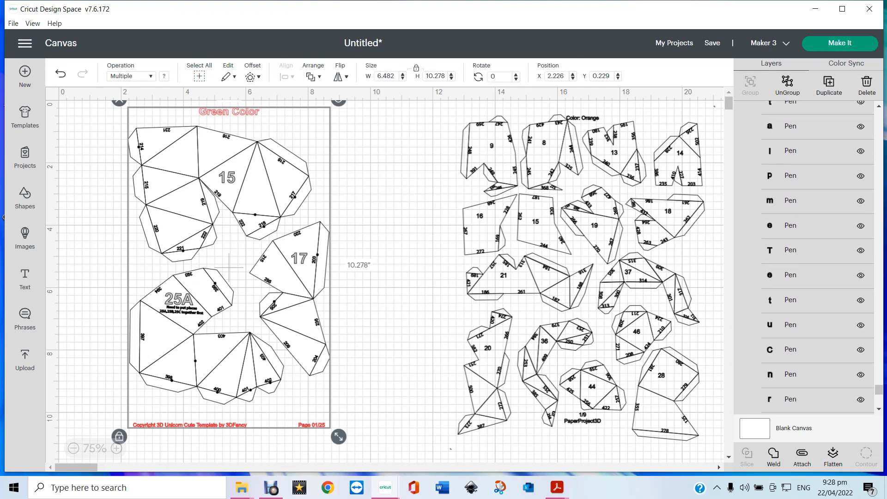
scroll(808, 257, "down", 5)
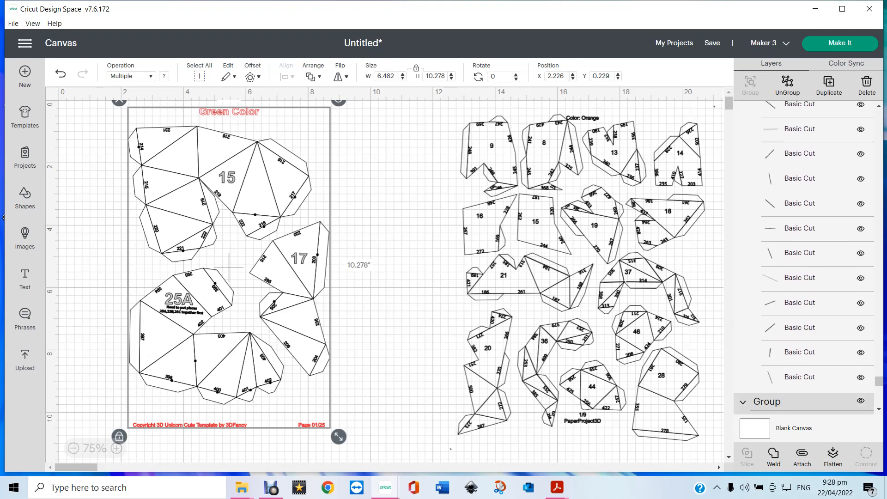
scroll(808, 256, "up", 2)
scroll(809, 257, "down", 4)
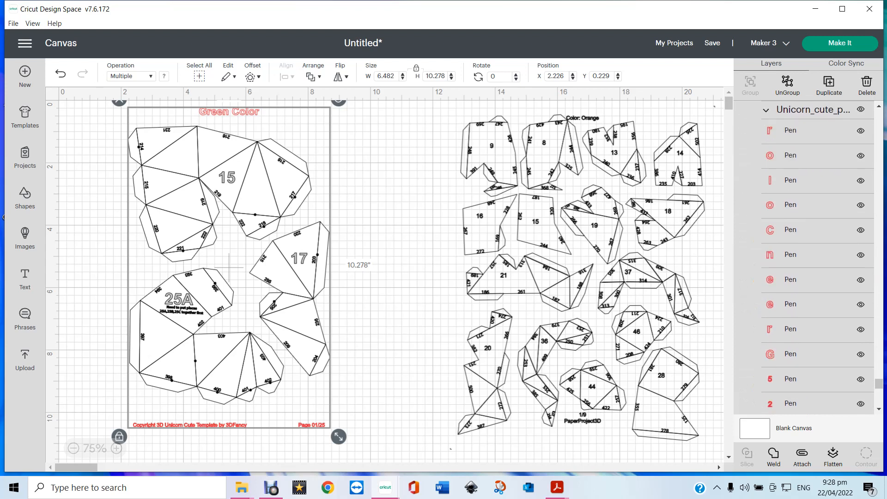
scroll(808, 257, "up", 3)
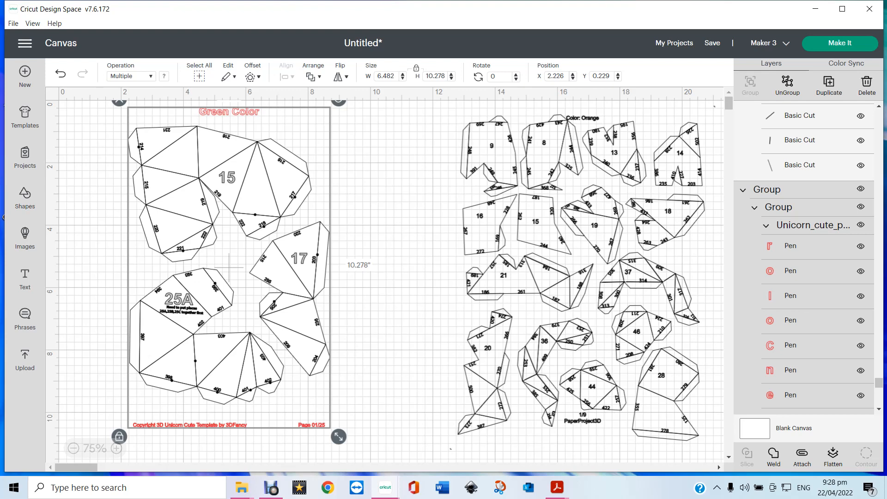
left_click(861, 225)
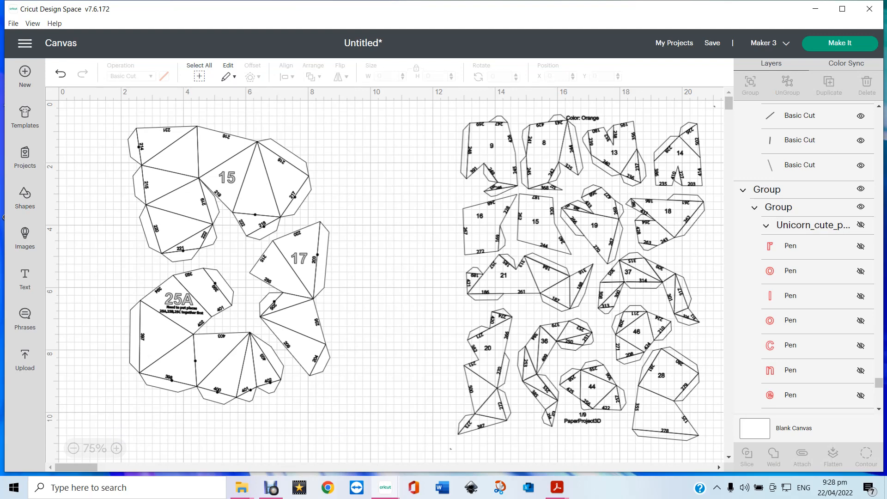
left_click(813, 225)
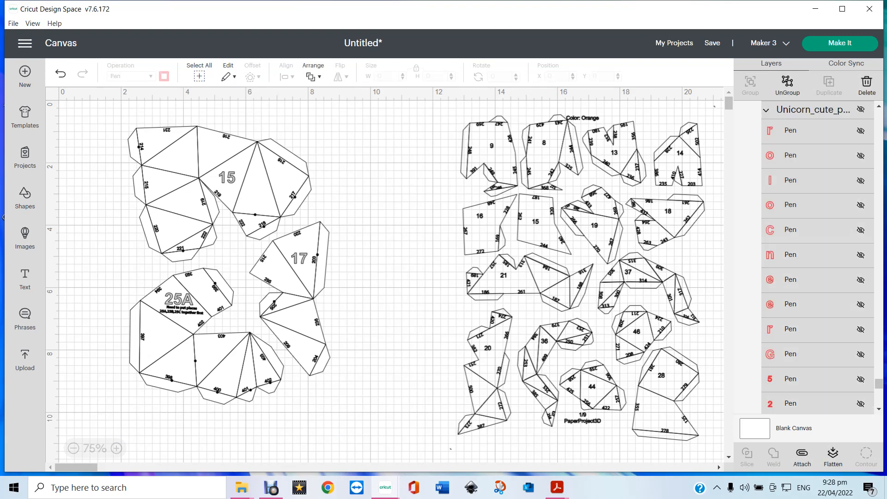
key("Delete")
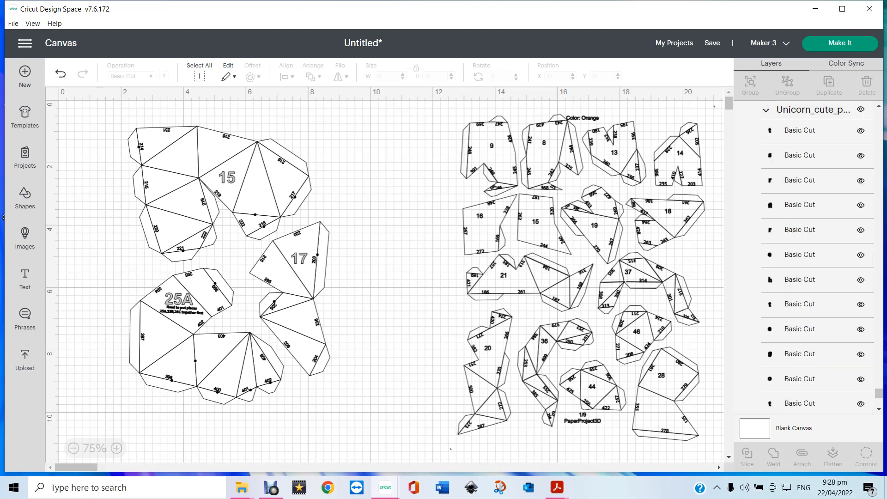
Change the green template's number and label layers to a red Fine Point (0.4mm) pen and inspect the labels up close.
left_click(228, 266)
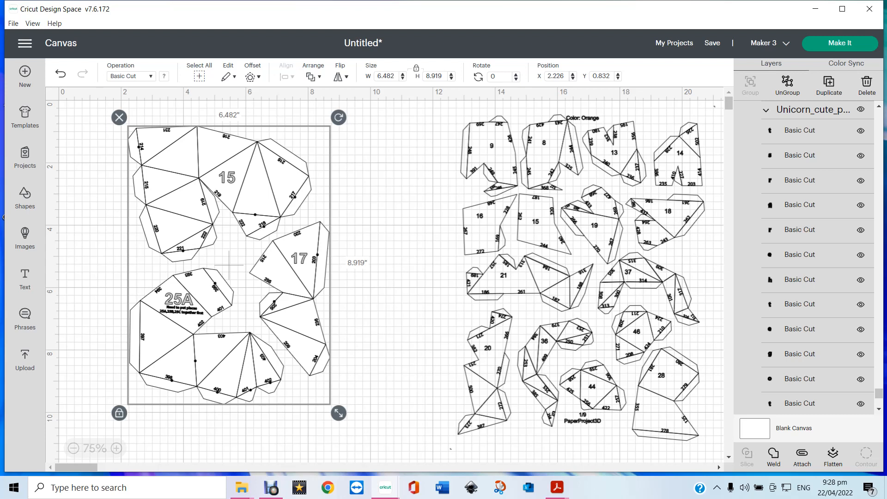
scroll(806, 259, "up", 2)
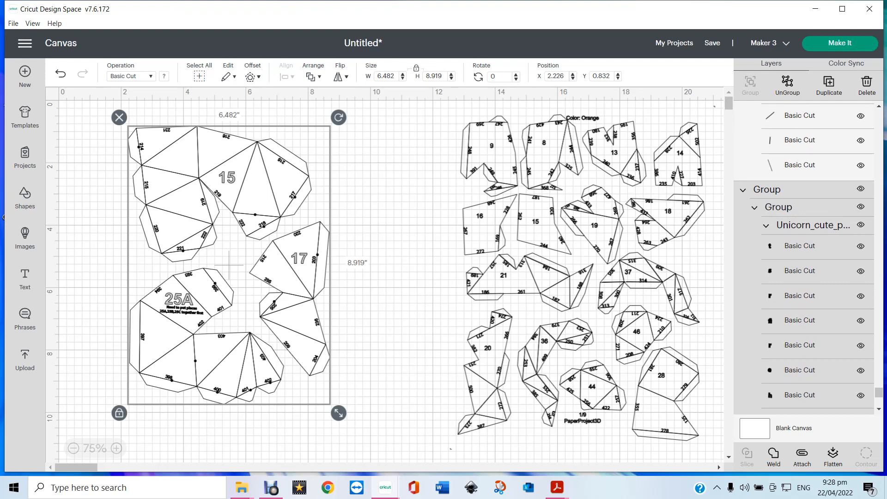
left_click(813, 225)
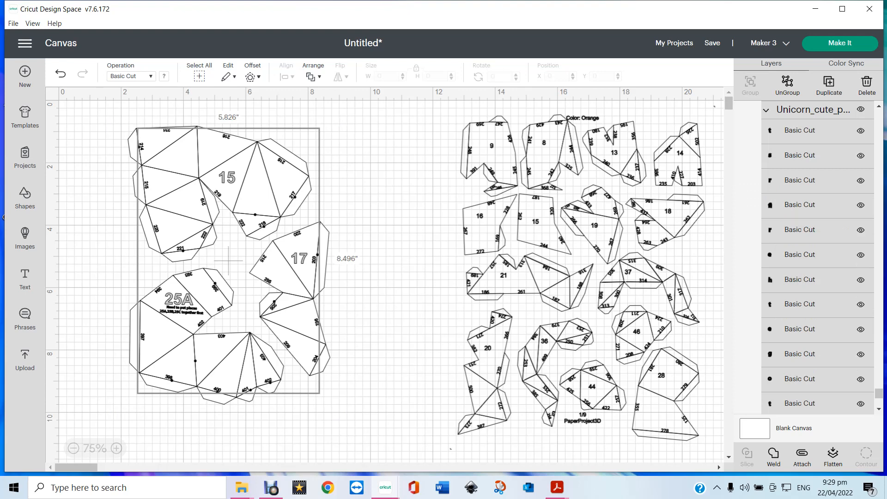
left_click(131, 76)
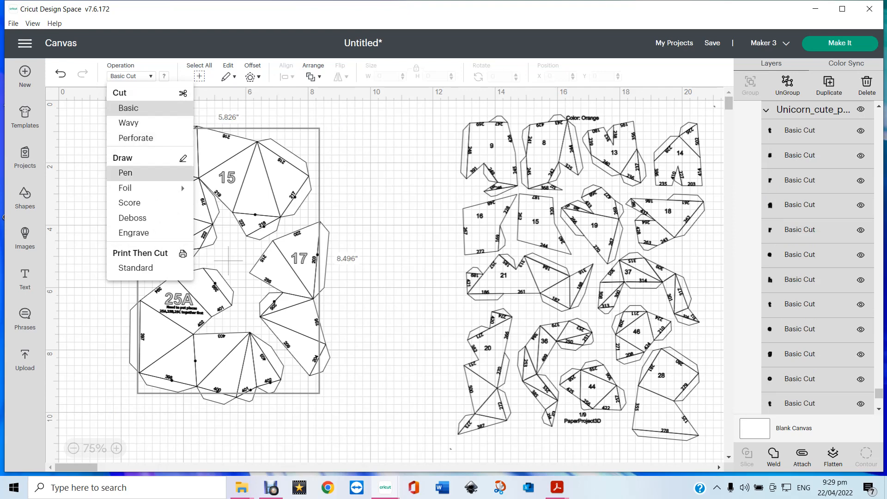
left_click(127, 173)
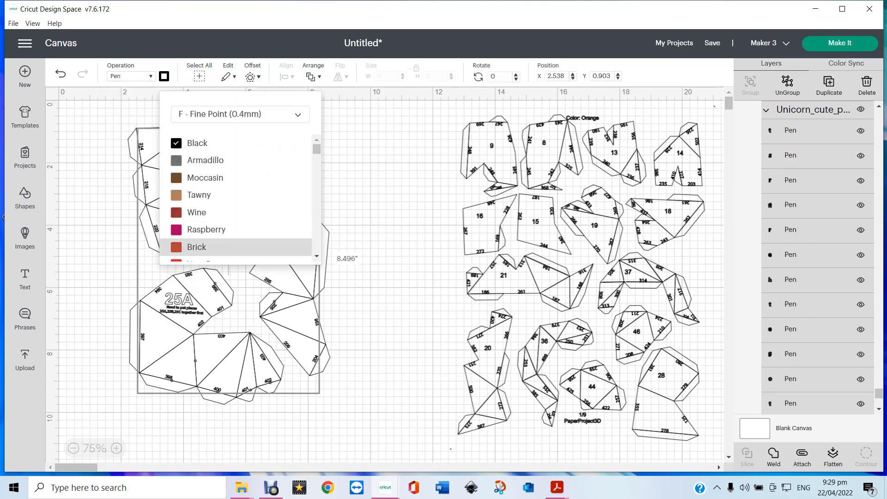
left_click(199, 247)
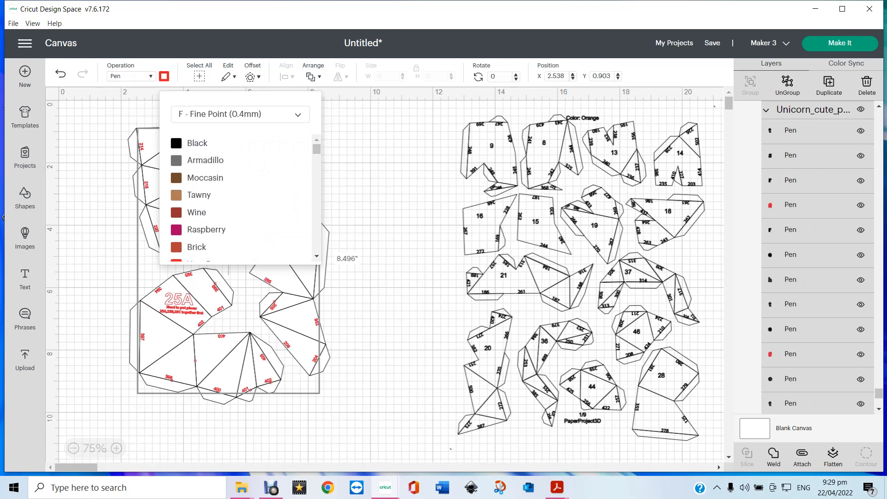
left_click(388, 259)
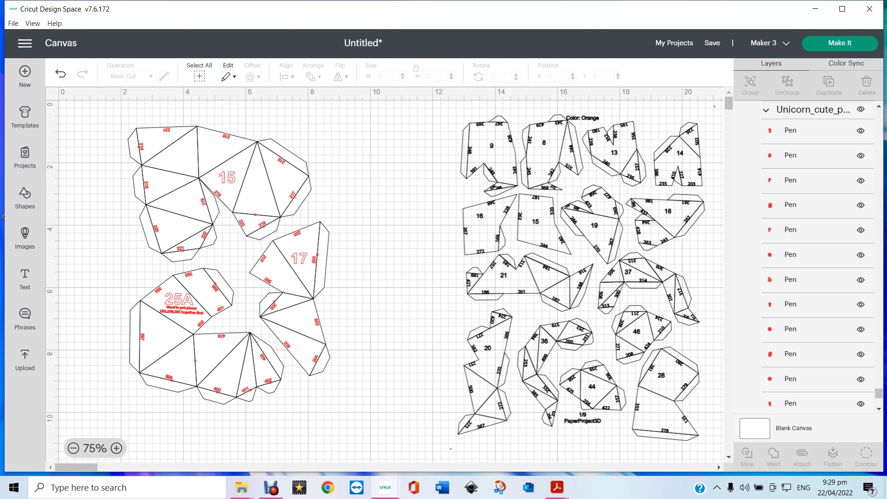
left_click(117, 449)
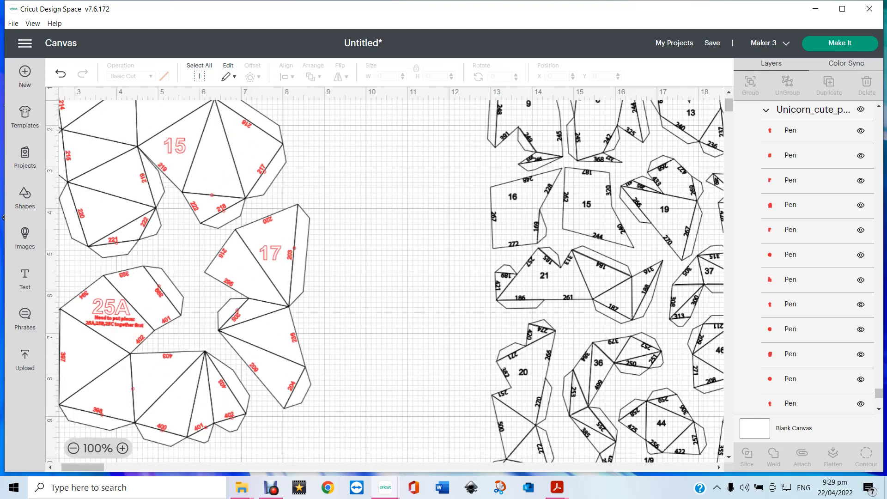
left_click(123, 448)
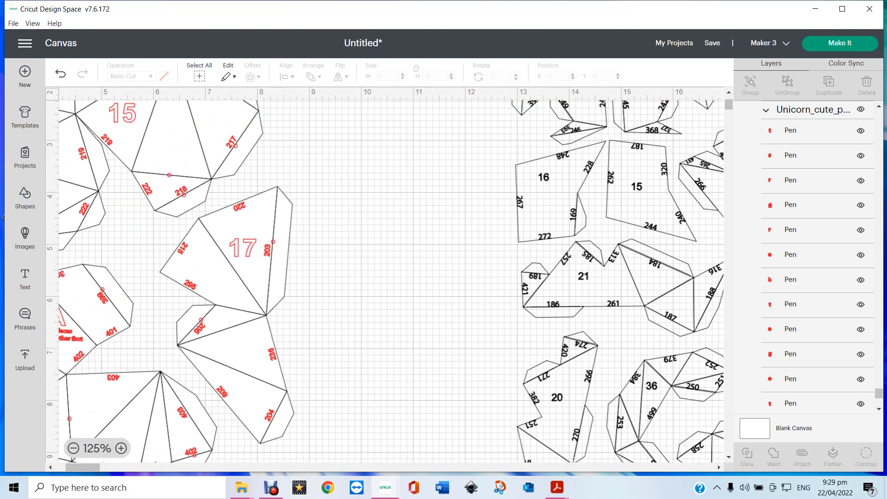
left_click(121, 449)
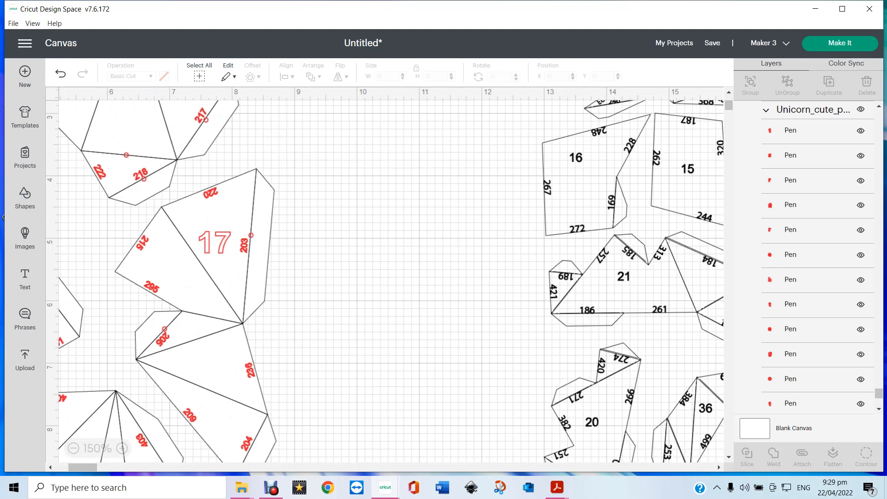
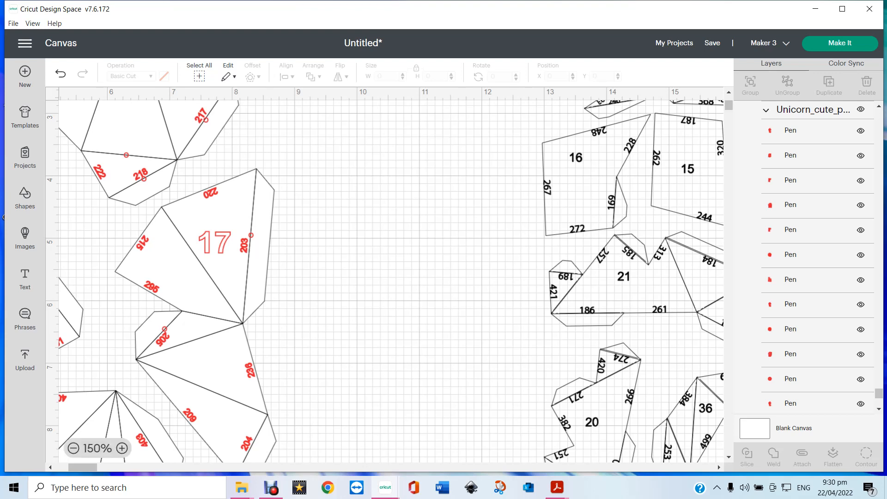
Move the green template page to about X 3.393, Y 1.11, away from the canvas corner.
left_click(73, 448)
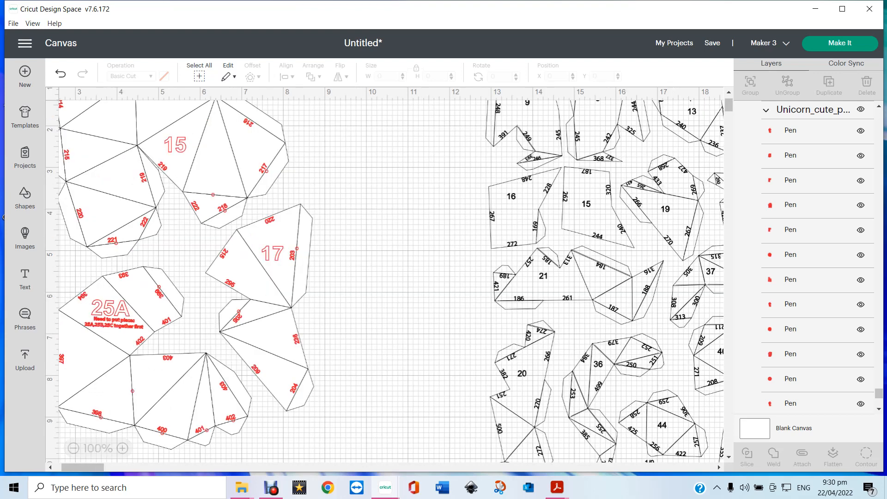
left_click_drag(178, 261, 227, 273)
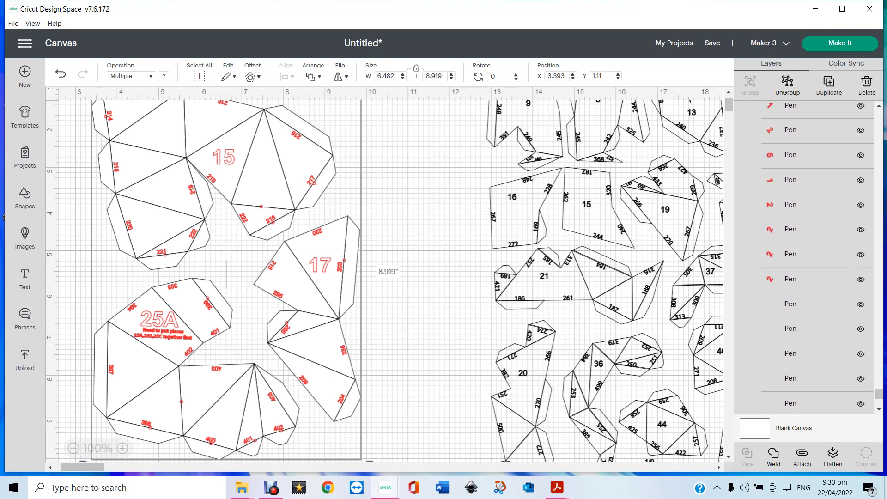
Weld the green template's red pen number and label layers into a single pen layer and select the result.
scroll(817, 257, "down", 12)
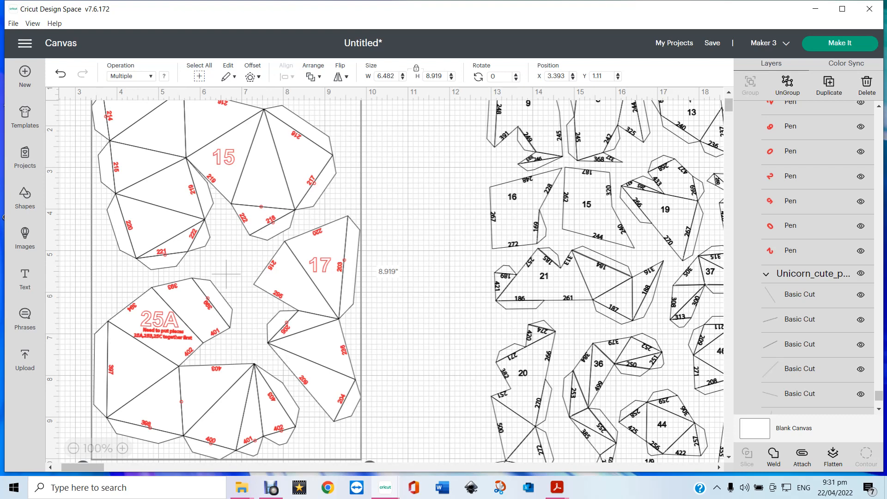
scroll(818, 257, "up", 5)
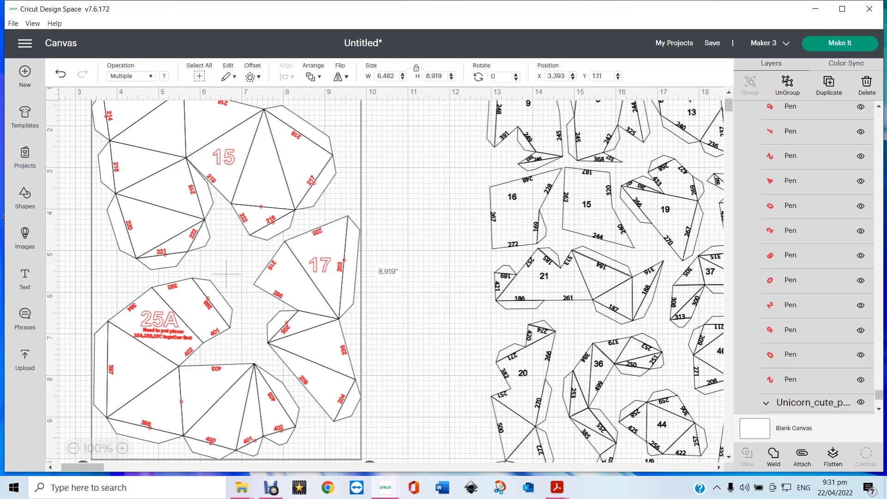
scroll(818, 256, "up", 5)
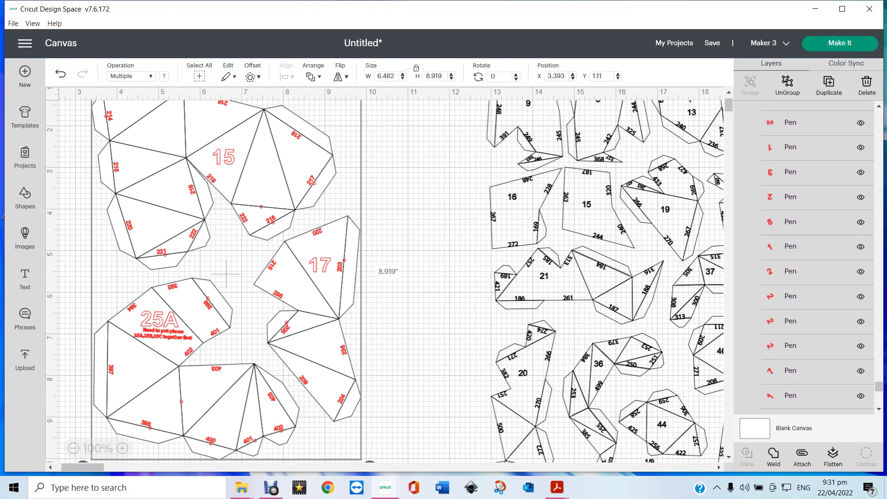
scroll(818, 257, "up", 5)
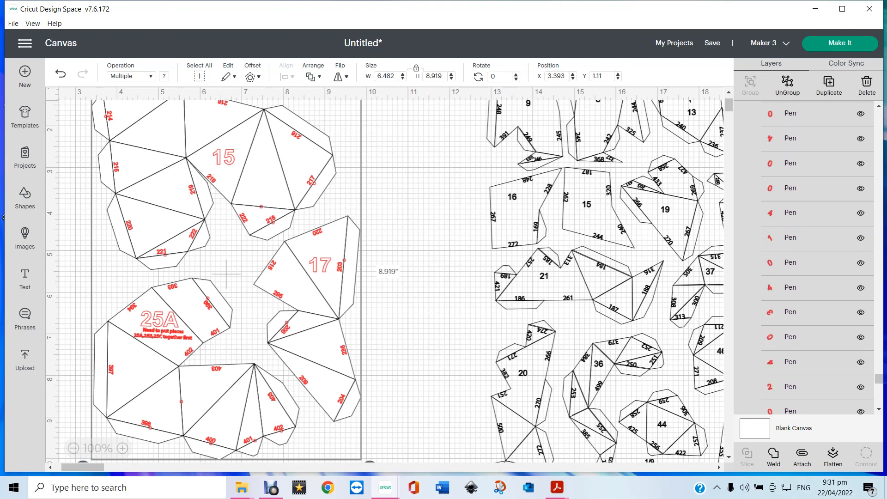
scroll(818, 257, "up", 5)
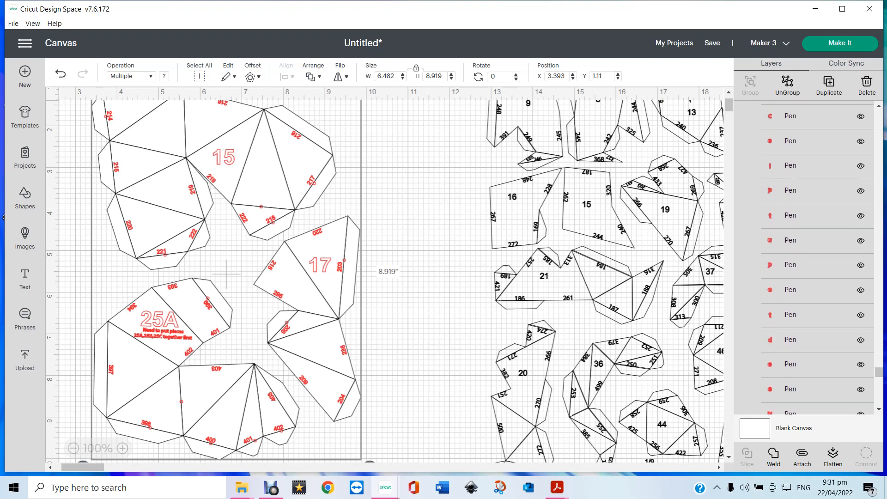
scroll(818, 257, "up", 5)
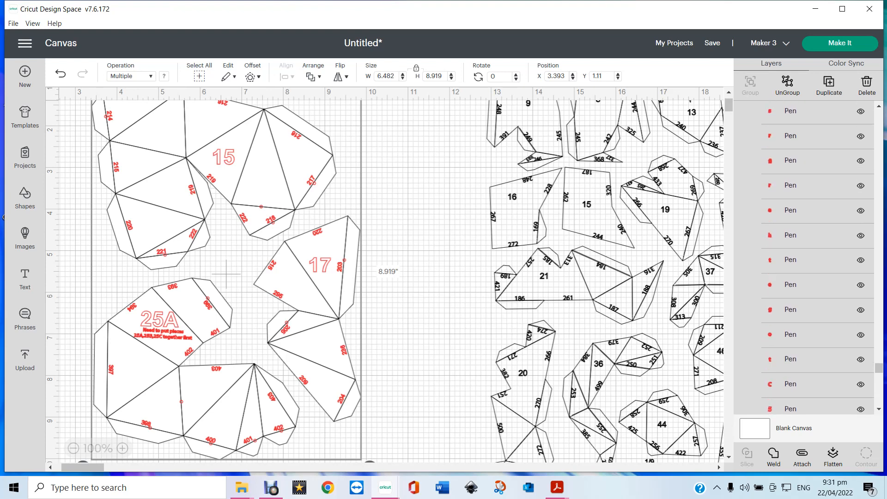
left_click(814, 226)
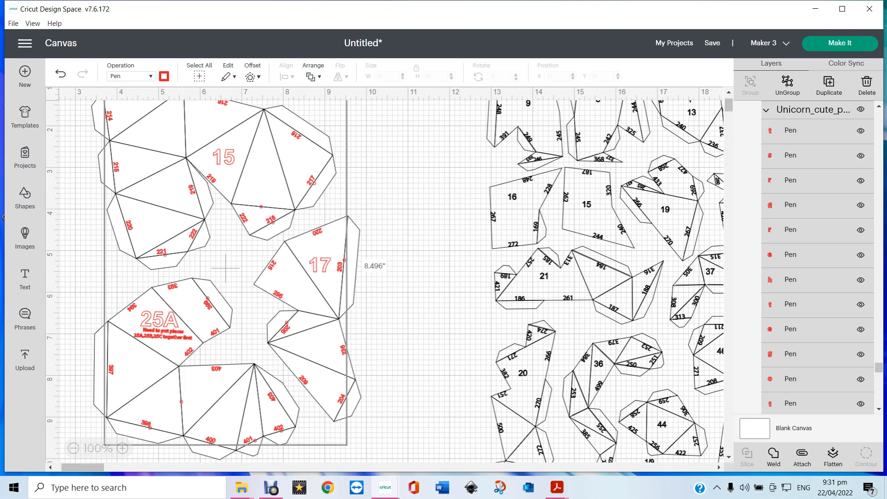
left_click(225, 268)
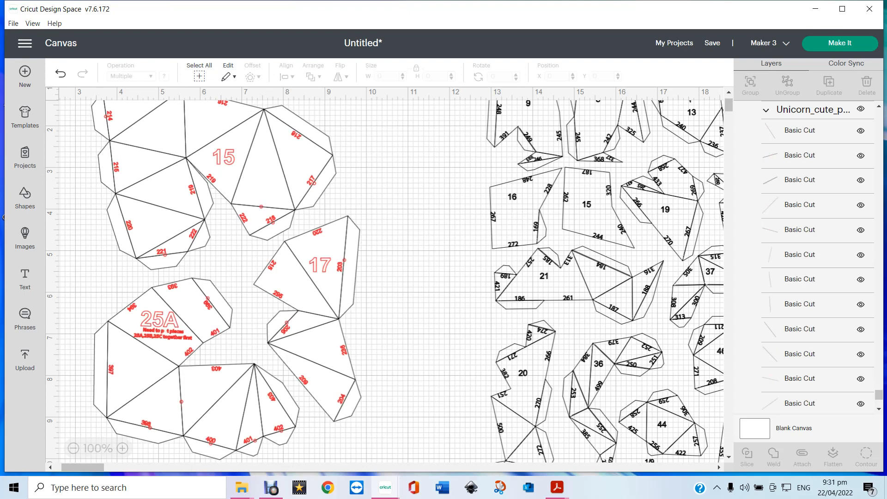
scroll(806, 257, "up", 2)
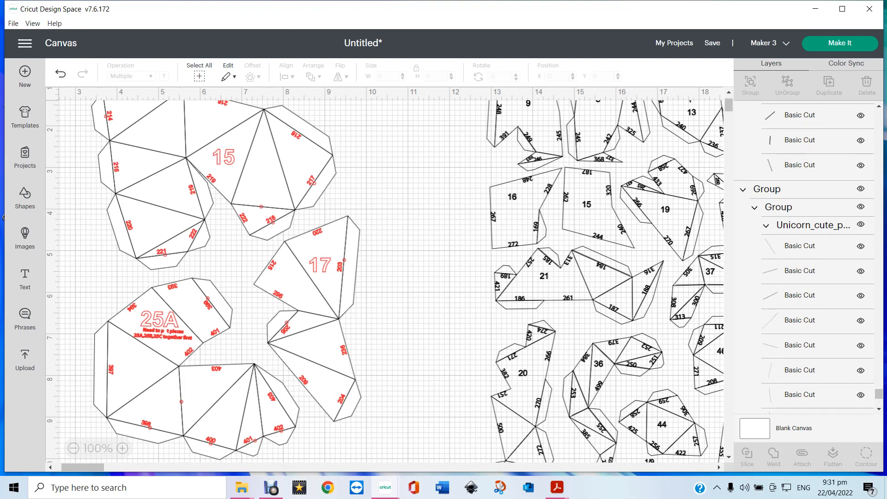
left_click(226, 268)
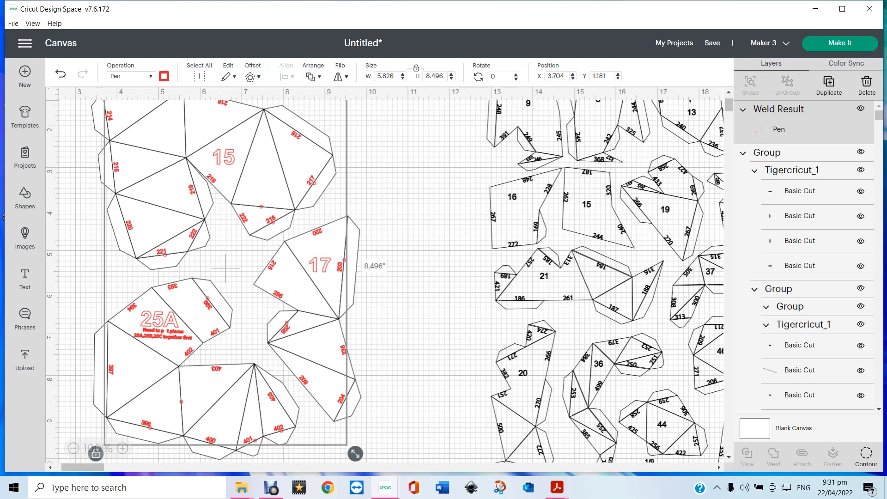
Nudge the welded number and label layer into place over the green template, at about X 3.746, Y 1.181.
scroll(384, 281, "up", 2)
key("Left")
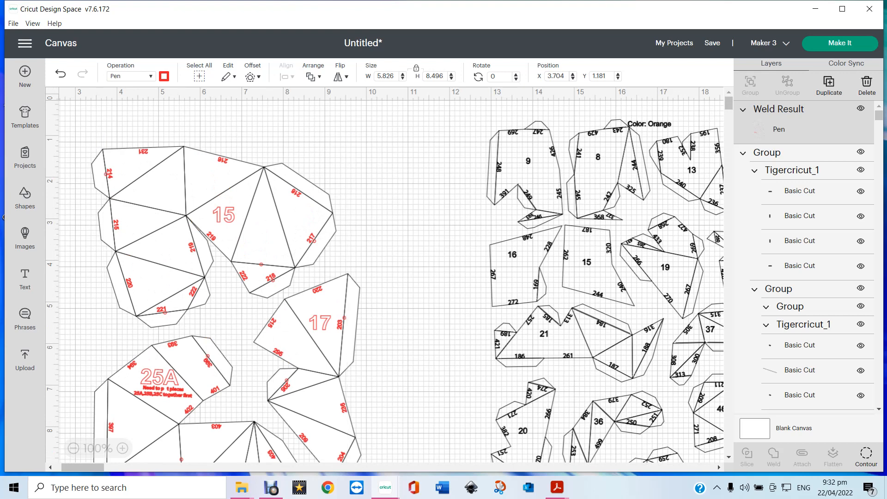
key("Up")
key("Left")
key("Right")
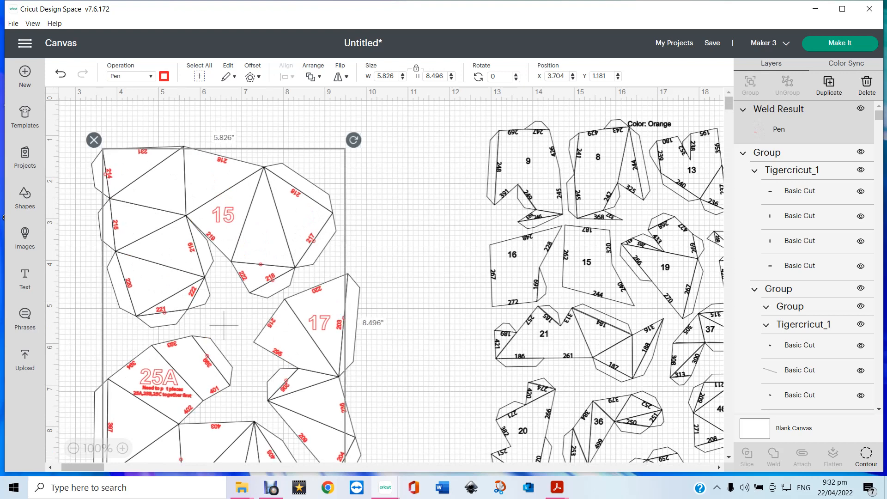
key("Up")
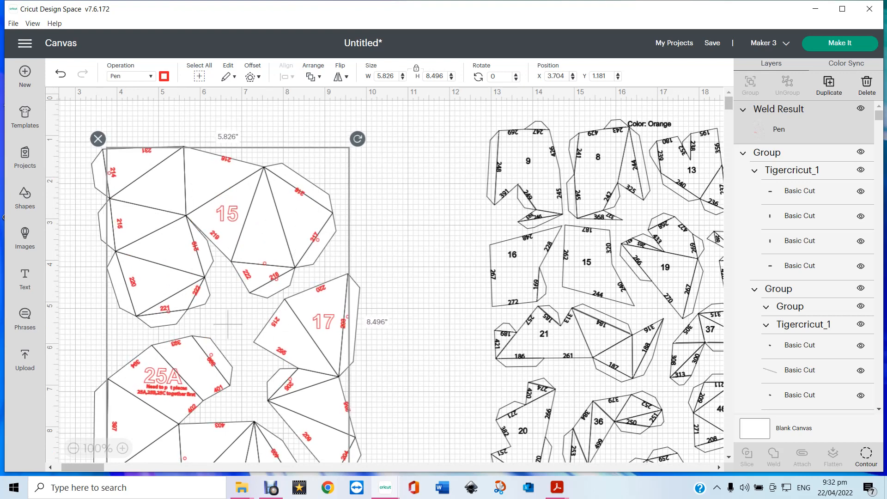
key("Left")
key("Down")
key("Down")
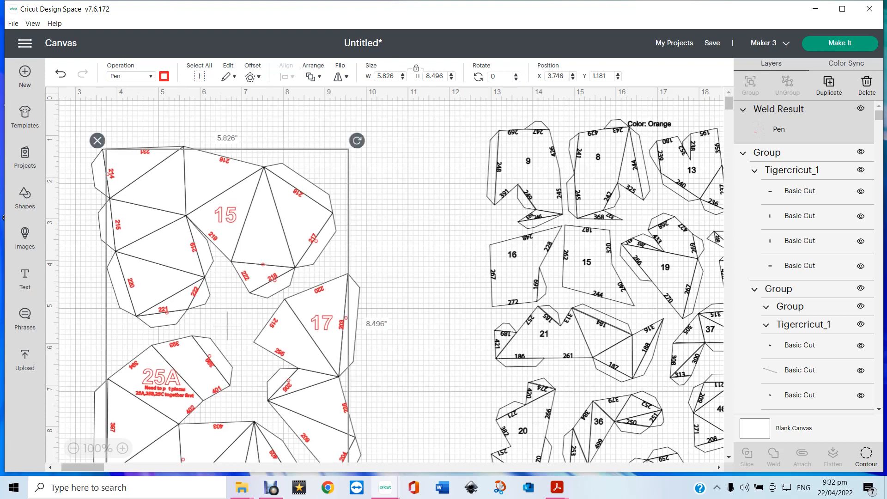
left_click(76, 203)
left_click(227, 326)
scroll(226, 326, "down", 5)
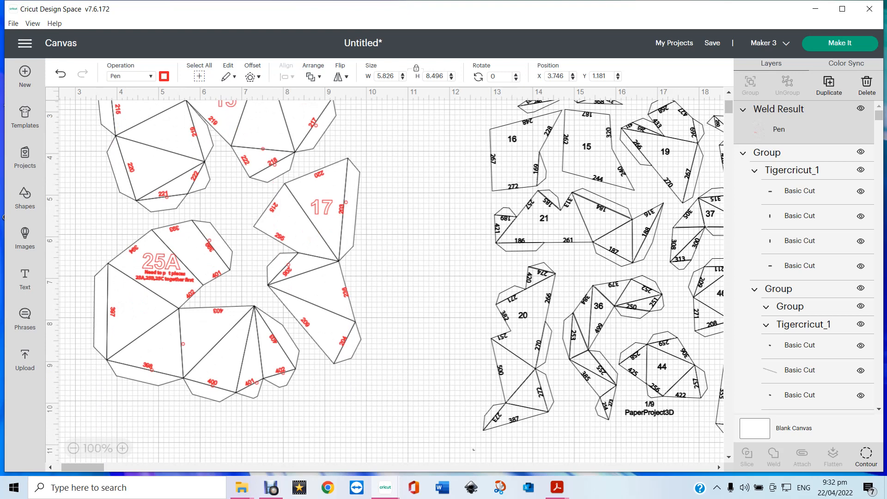
Try repositioning the welded labels over the green template, at about X 3.635, Y 1.25.
right_click(216, 132)
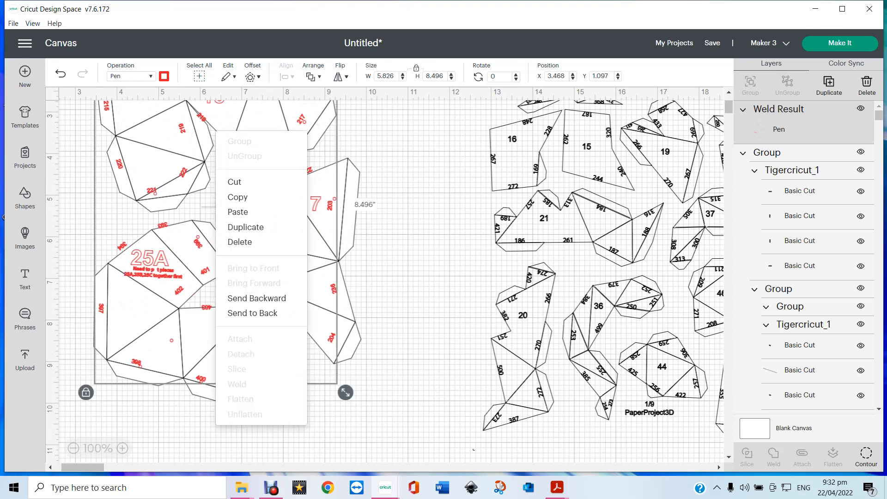
left_click(388, 408)
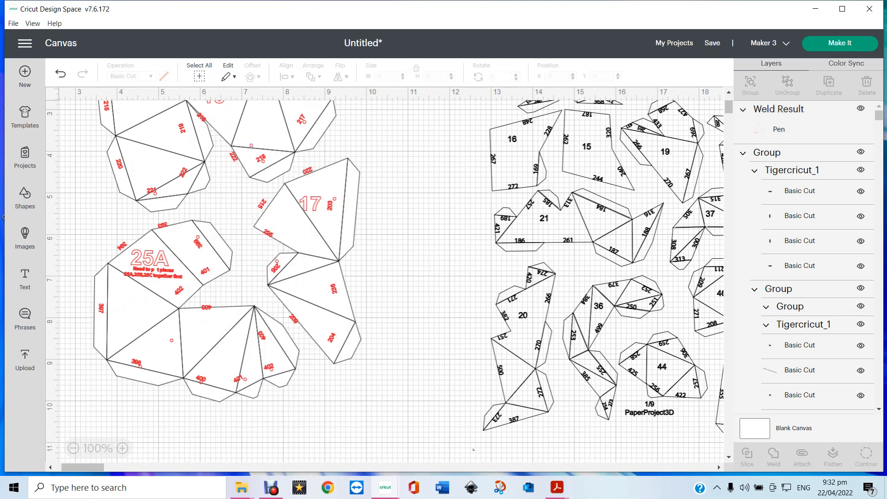
left_click_drag(149, 259, 155, 264)
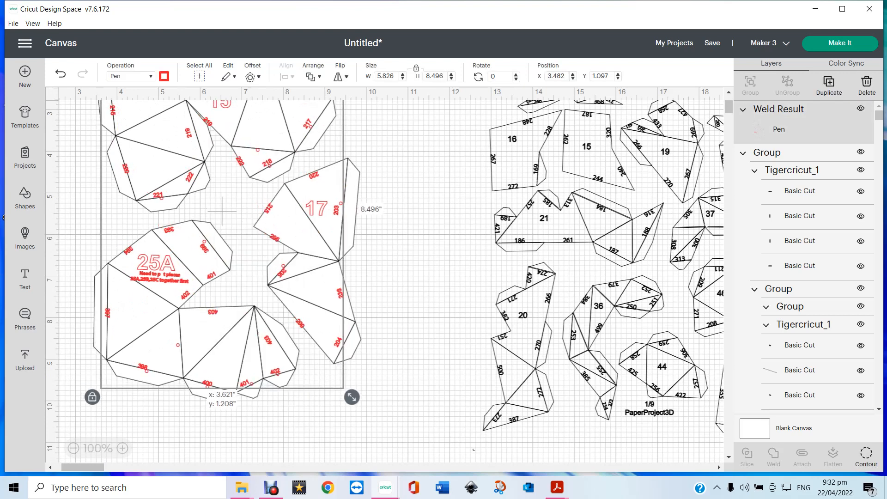
left_click_drag(222, 211, 222, 213)
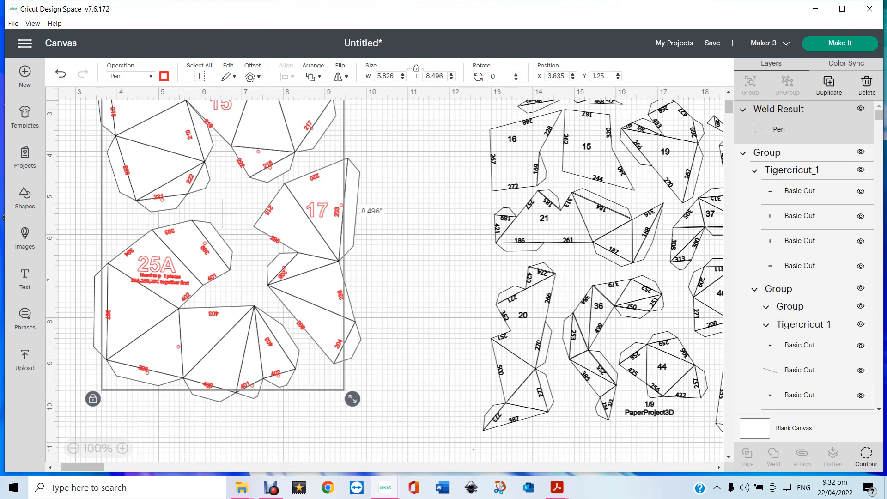
Undo the last moves of the welded label layer.
key("ctrl+z")
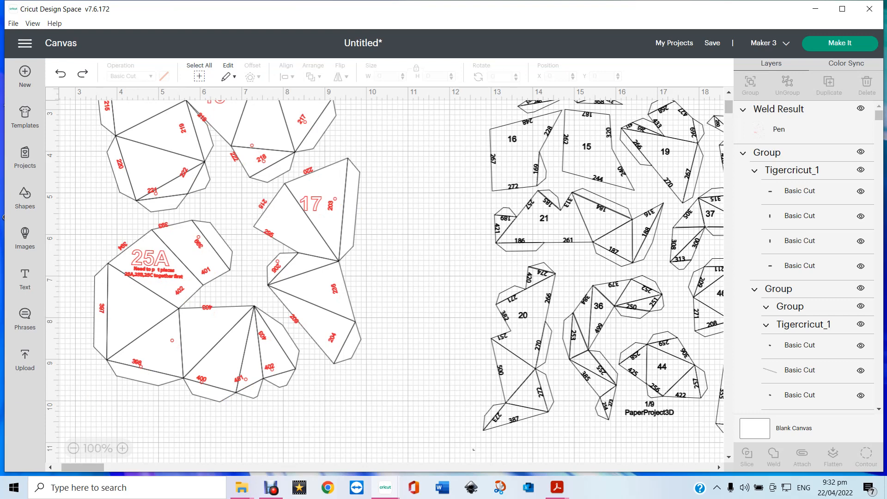
left_click(60, 73)
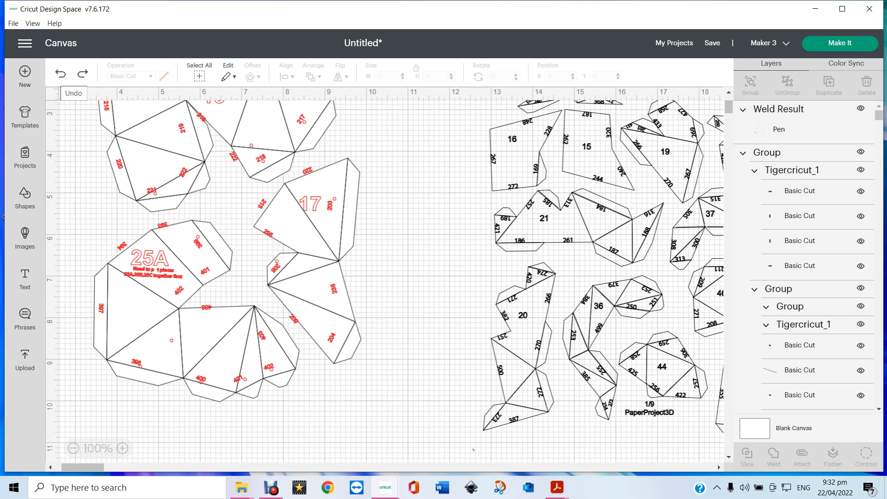
left_click(60, 73)
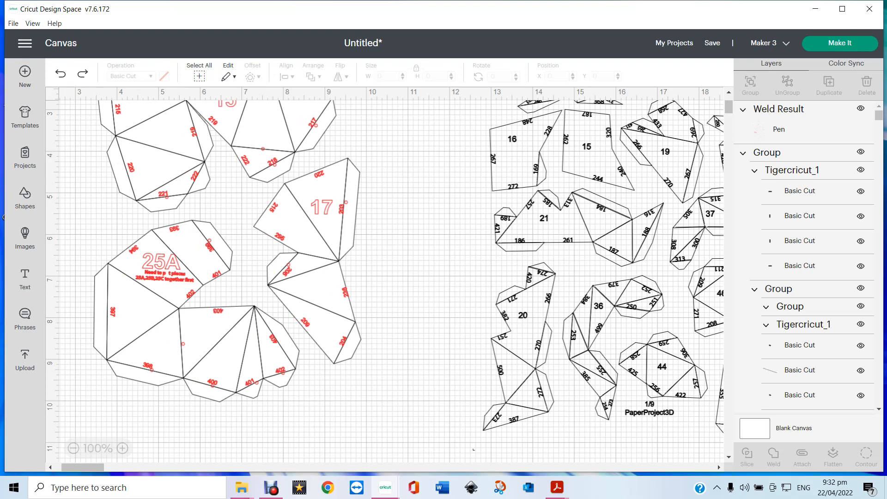
Select the whole green template together with its welded number and label layer.
left_click(799, 191)
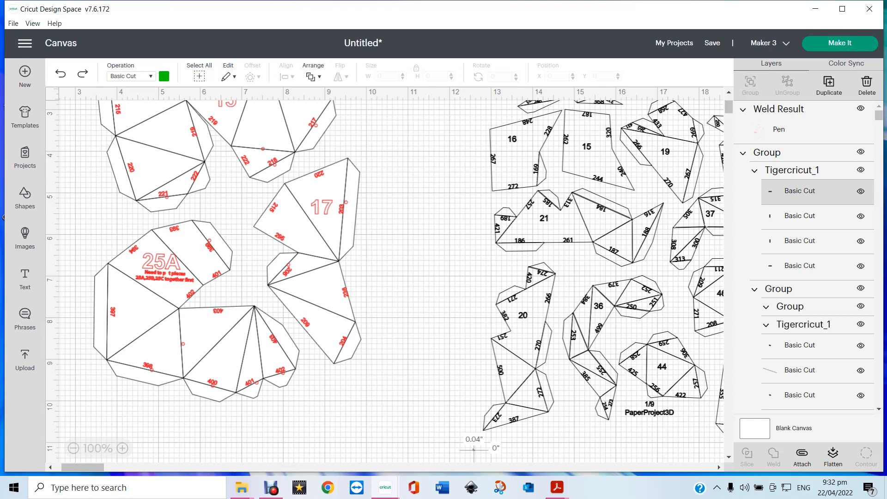
scroll(473, 448, "up", 5)
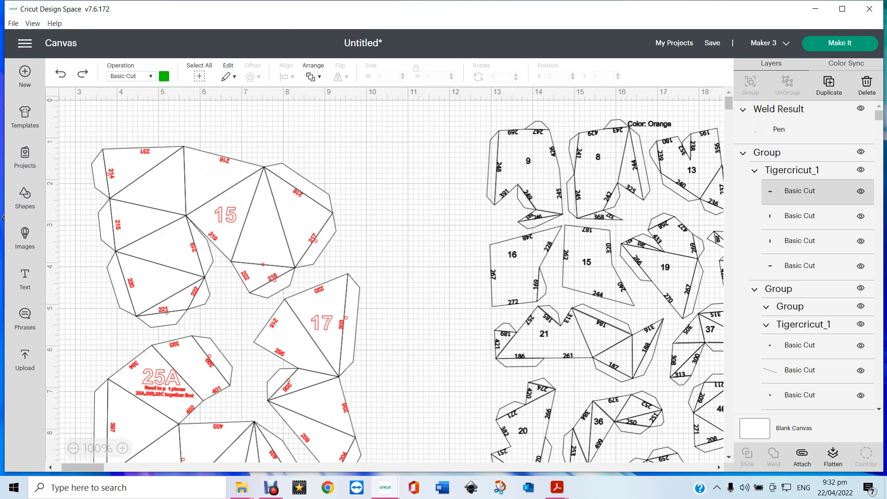
left_click_drag(62, 106, 402, 340)
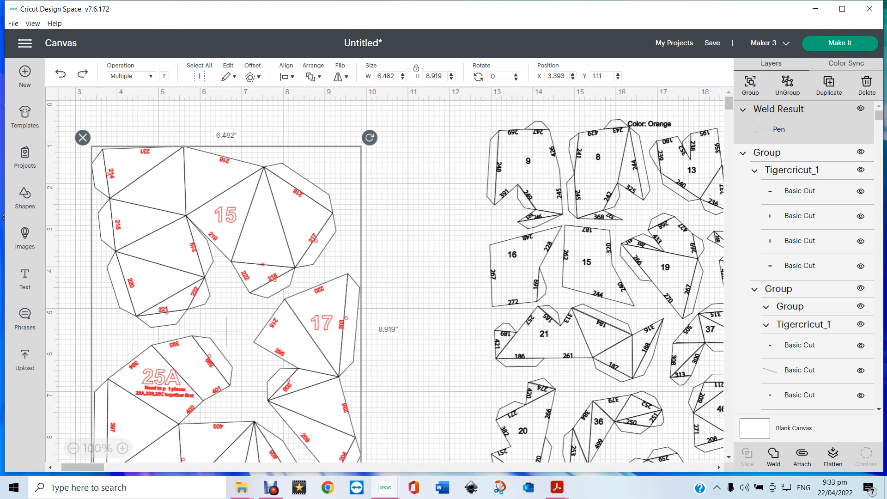
Look through the template's layers to locate the fold-line layers below the number and label layers.
scroll(806, 259, "down", 5)
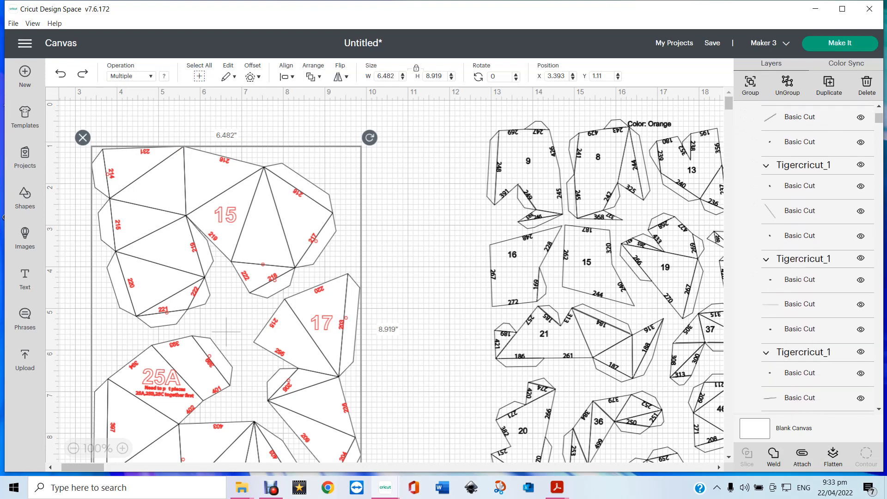
scroll(817, 259, "down", 2)
scroll(806, 258, "down", 6)
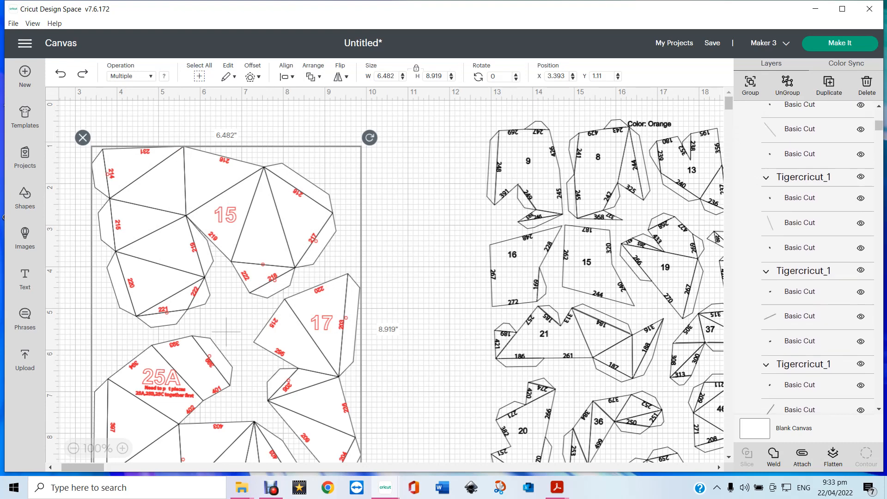
scroll(806, 259, "down", 4)
scroll(806, 259, "down", 4)
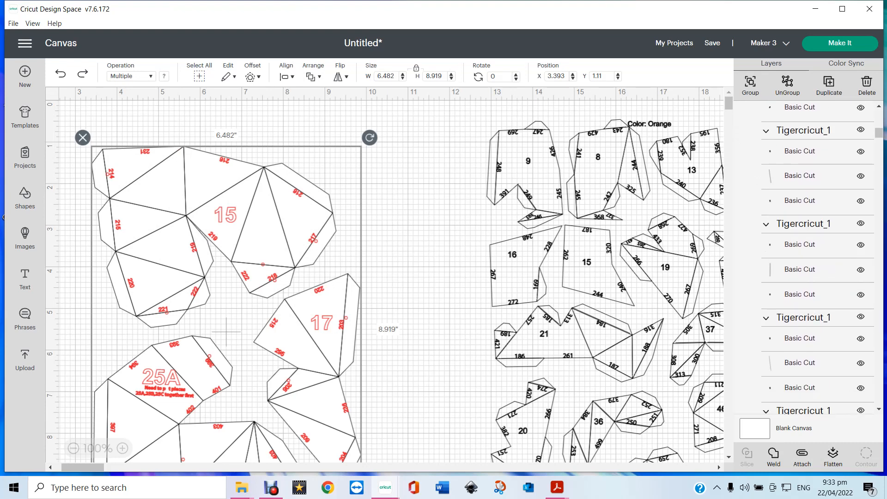
scroll(806, 259, "down", 1)
scroll(806, 259, "down", 5)
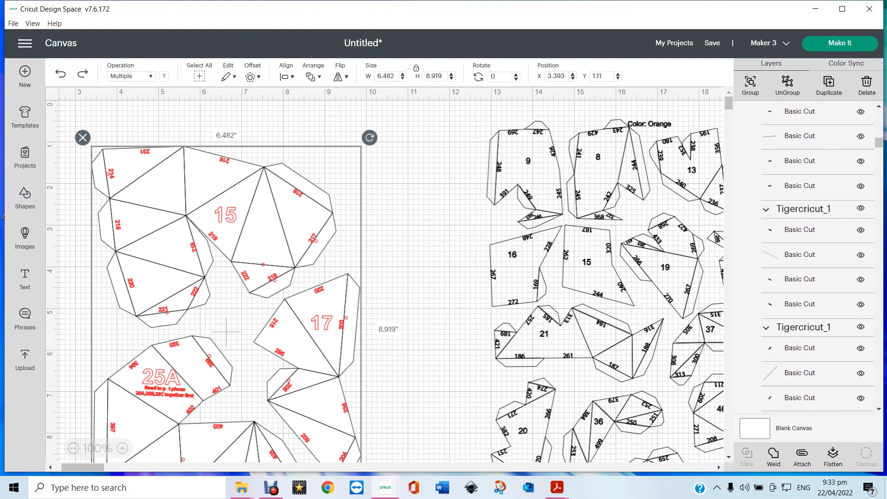
scroll(806, 258, "down", 3)
scroll(806, 259, "down", 1)
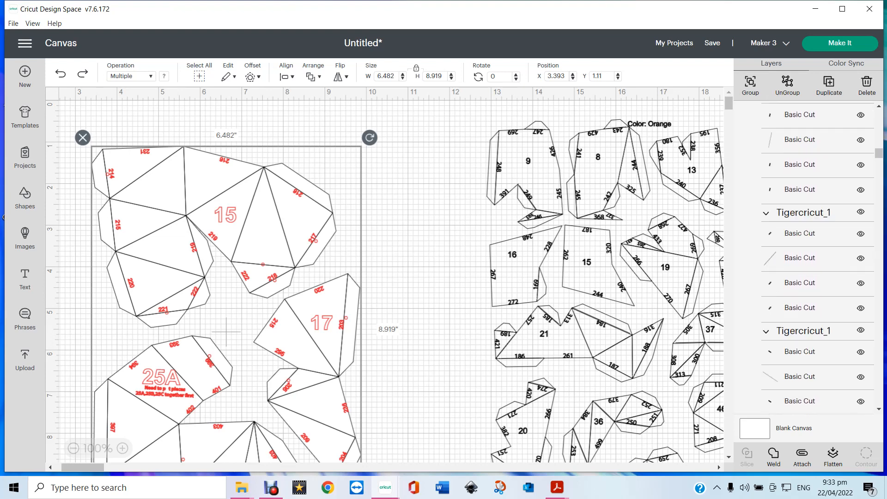
scroll(806, 259, "down", 5)
scroll(806, 258, "down", 3)
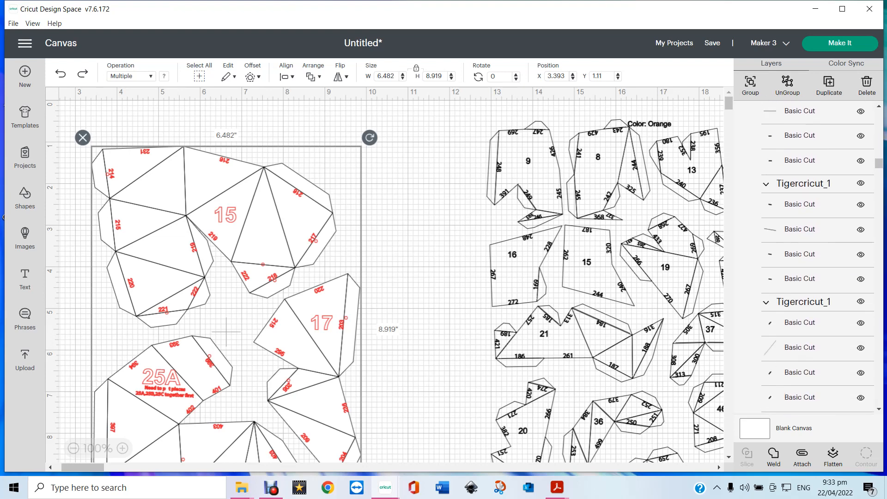
scroll(807, 259, "down", 2)
scroll(806, 259, "down", 4)
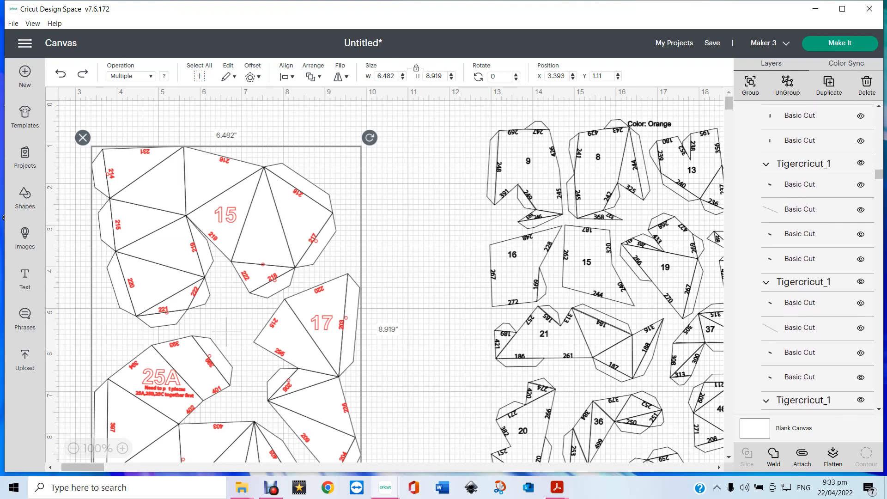
scroll(807, 259, "down", 4)
scroll(806, 259, "down", 4)
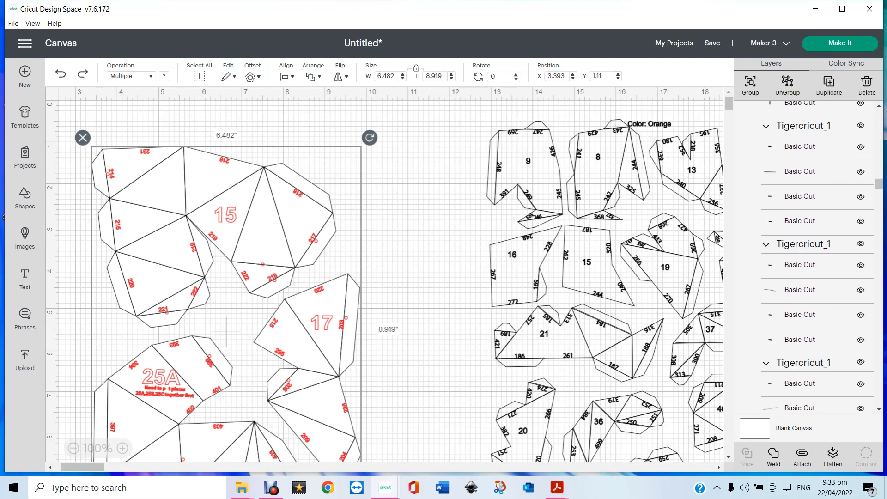
scroll(806, 259, "down", 1)
scroll(806, 259, "down", 2)
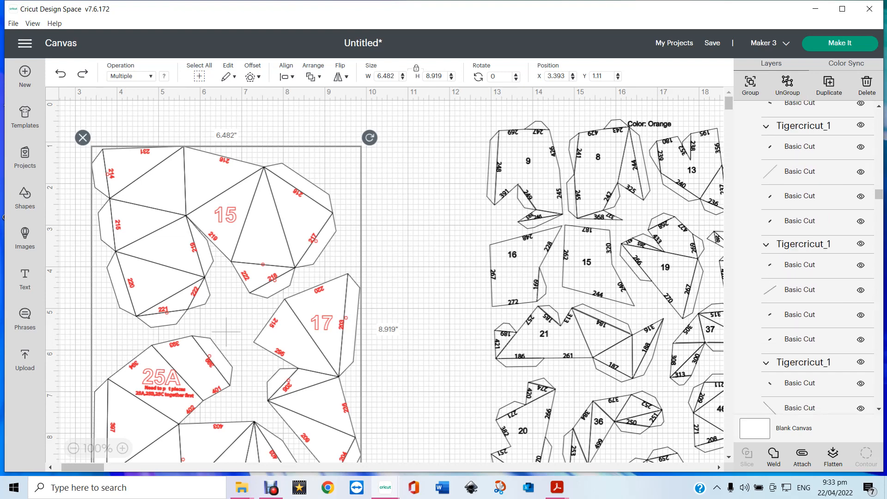
scroll(807, 259, "down", 3)
scroll(807, 259, "down", 3)
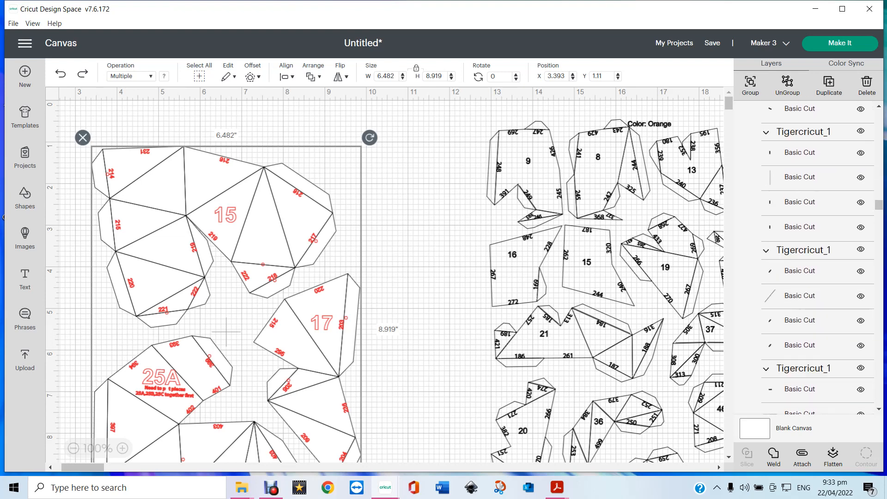
scroll(818, 258, "down", 2)
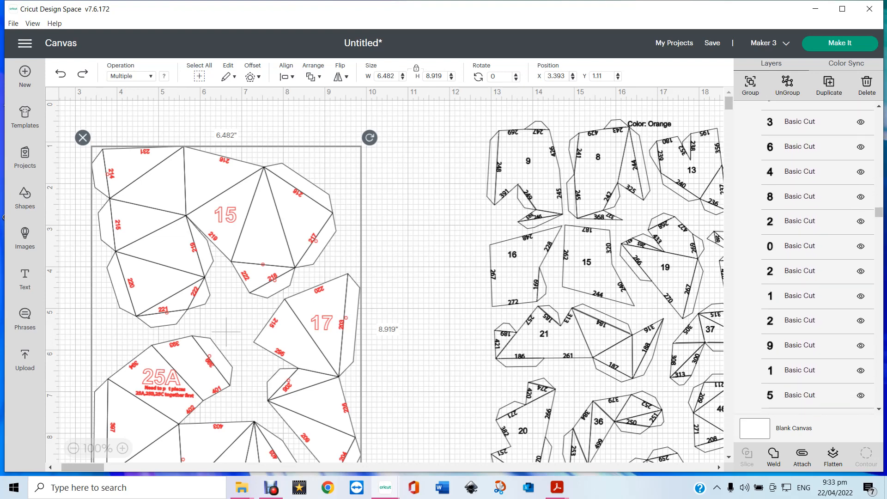
scroll(818, 259, "down", 5)
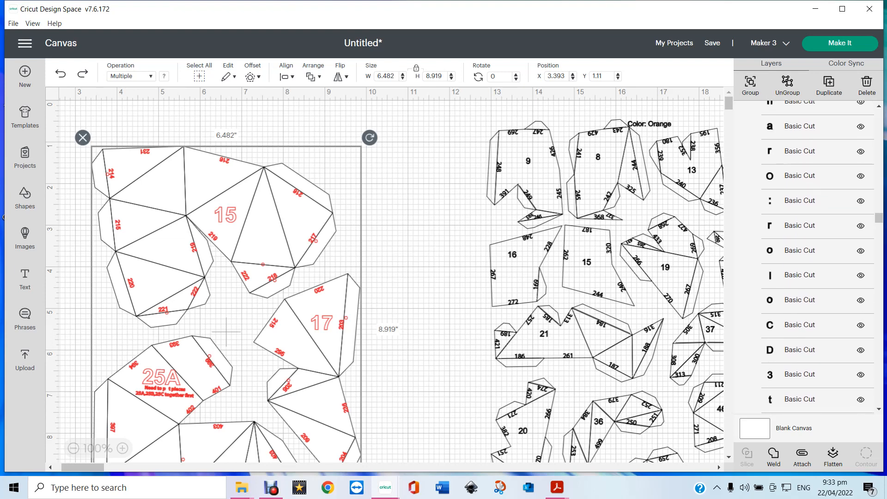
scroll(817, 259, "down", 5)
scroll(818, 259, "down", 5)
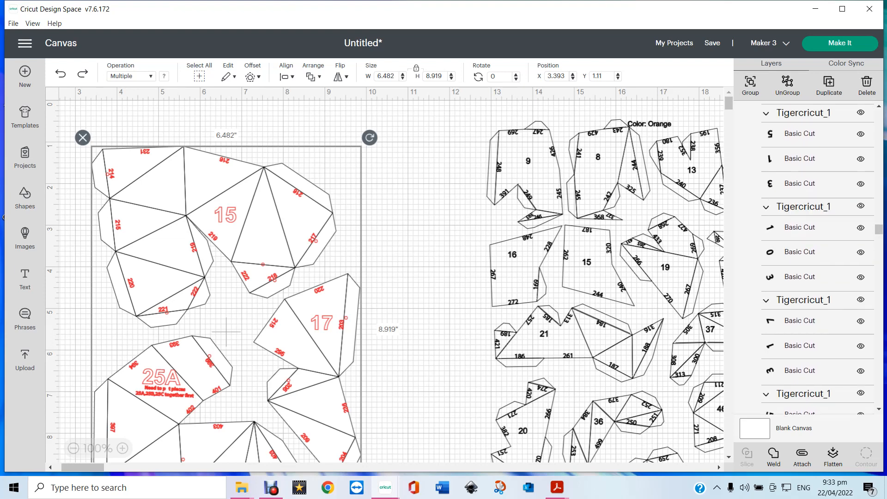
scroll(818, 259, "down", 5)
scroll(817, 259, "down", 5)
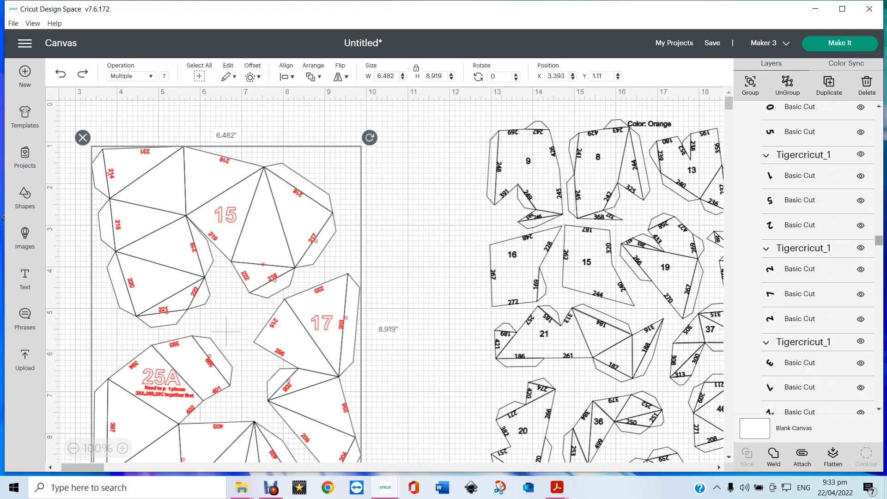
scroll(818, 259, "down", 3)
scroll(818, 258, "down", 3)
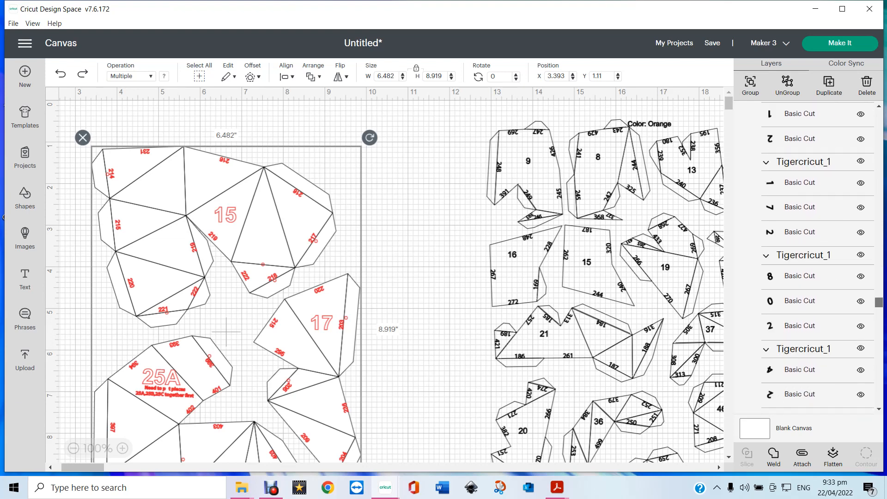
scroll(817, 258, "down", 1)
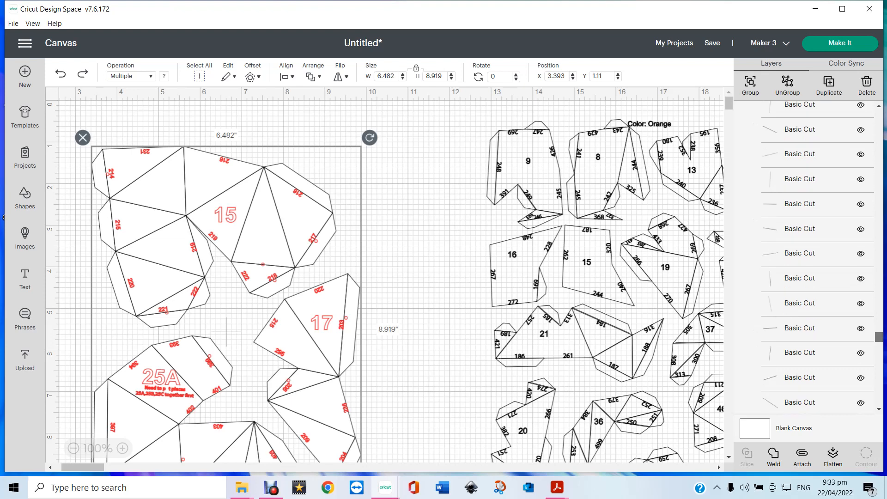
scroll(818, 259, "down", 10)
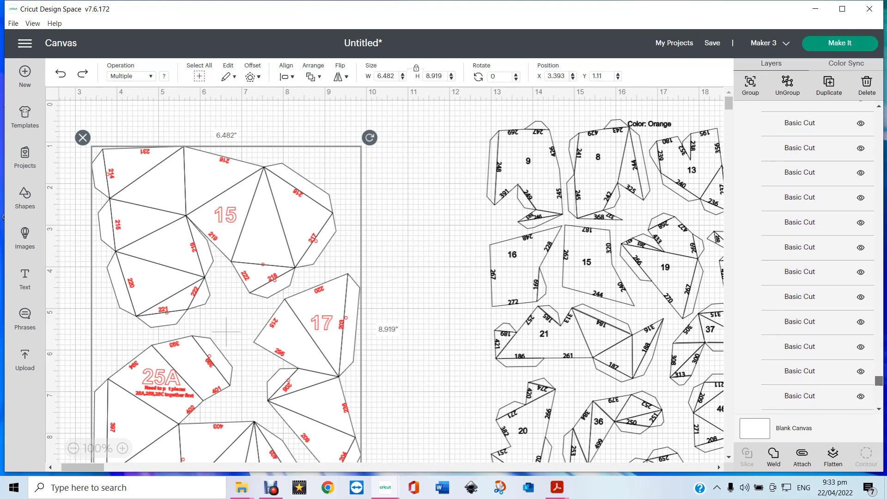
scroll(818, 258, "down", 3)
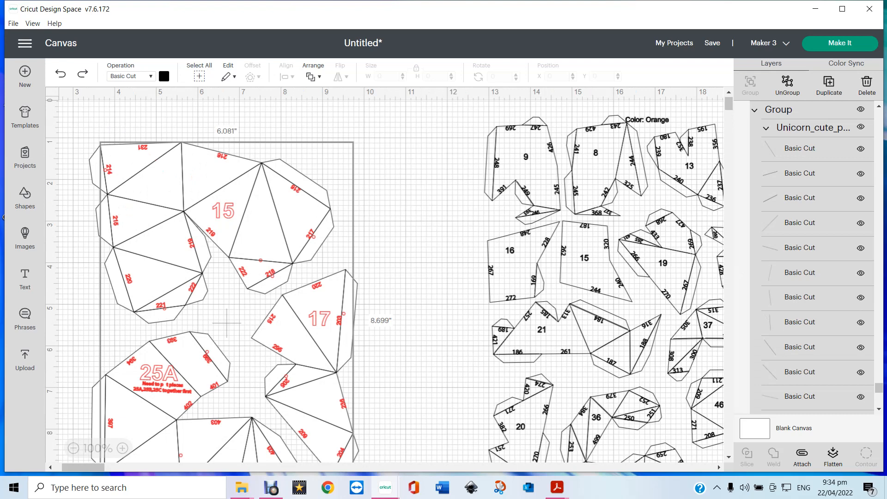
Change the first set of black fold lines to the Pen operation and colour them Light Green.
left_click(131, 75)
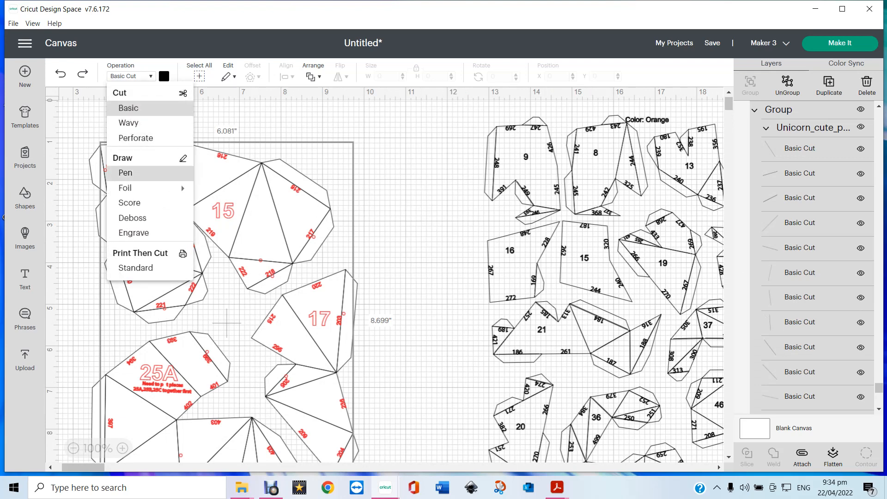
left_click(125, 172)
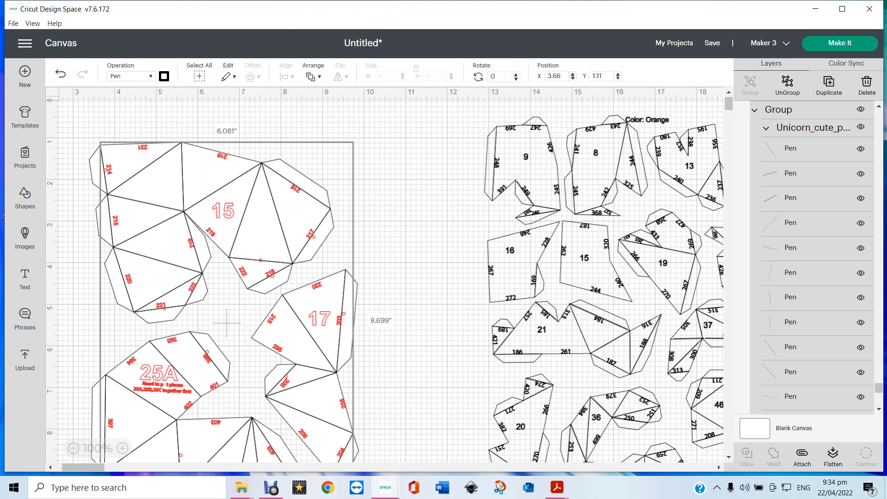
left_click(164, 77)
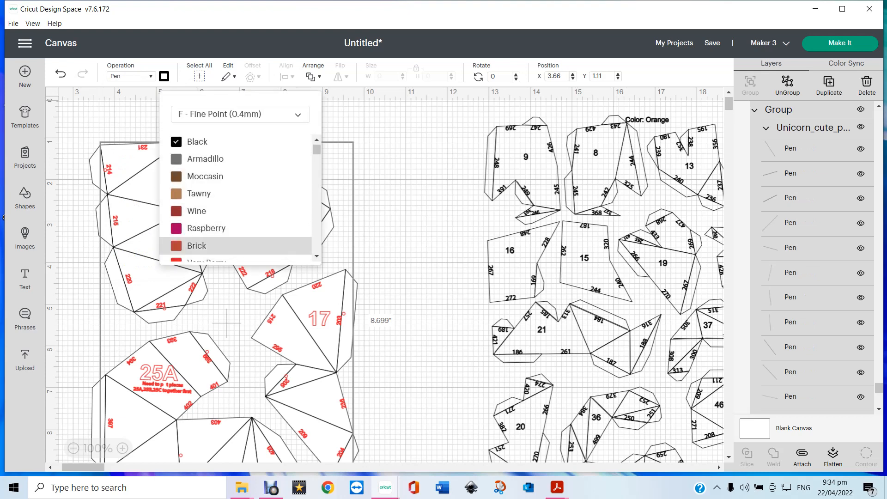
scroll(235, 254, "down", 4)
scroll(236, 254, "up", 1)
scroll(235, 247, "down", 1)
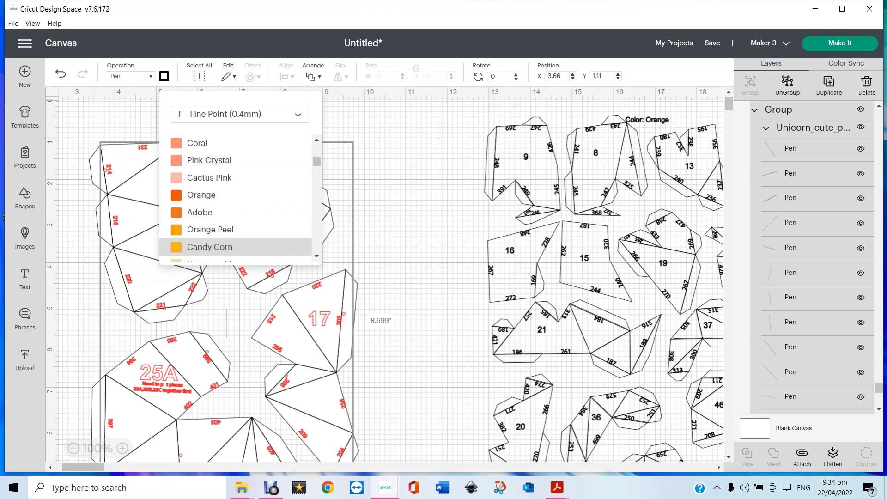
scroll(235, 245, "down", 1)
scroll(236, 198, "down", 1)
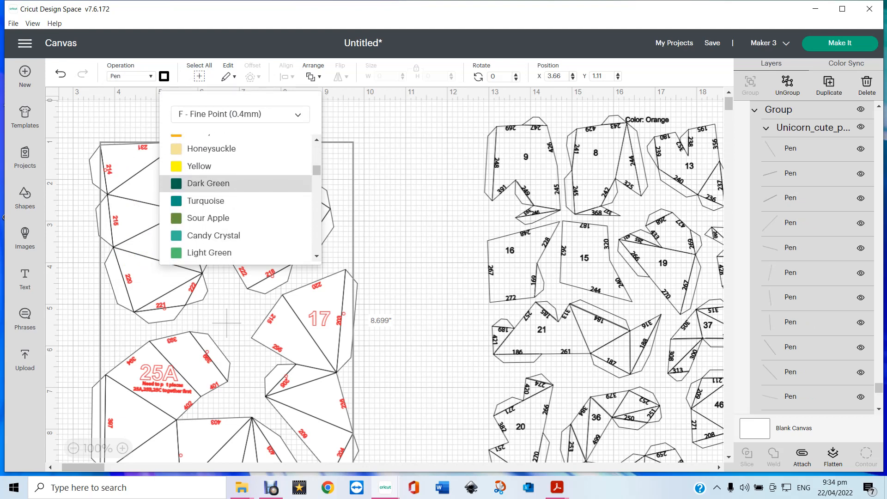
scroll(235, 235, "down", 1)
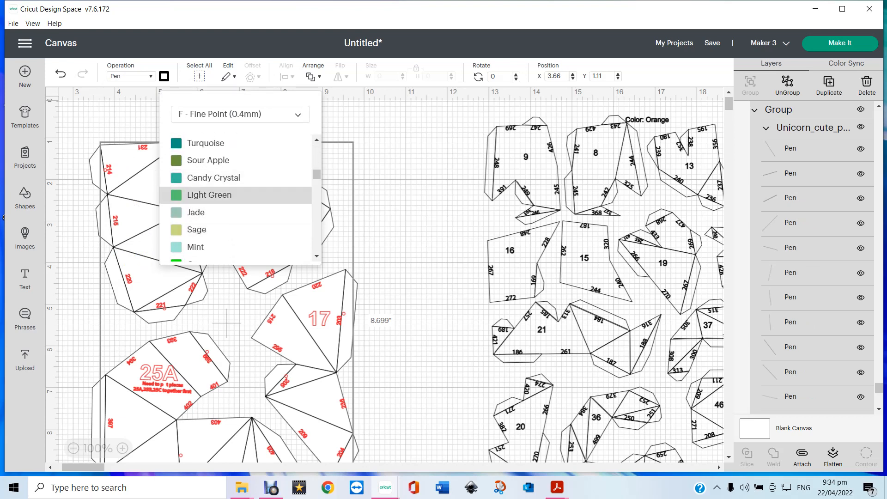
left_click(236, 194)
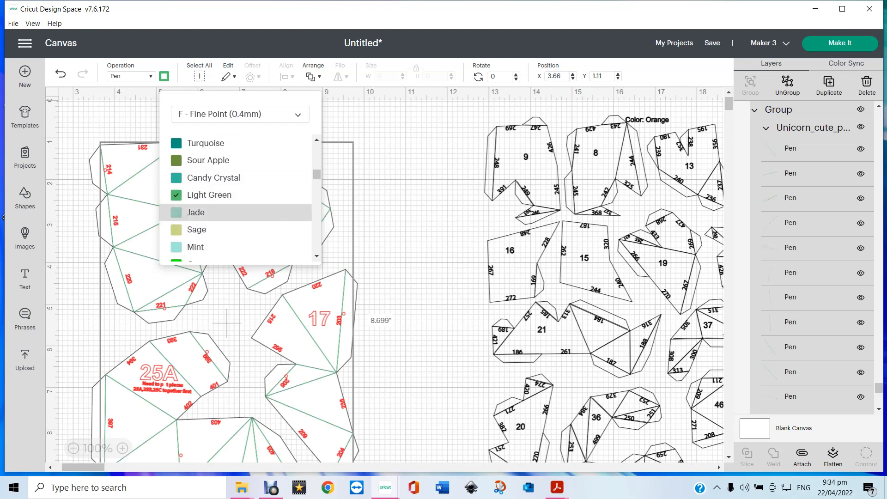
left_click(411, 187)
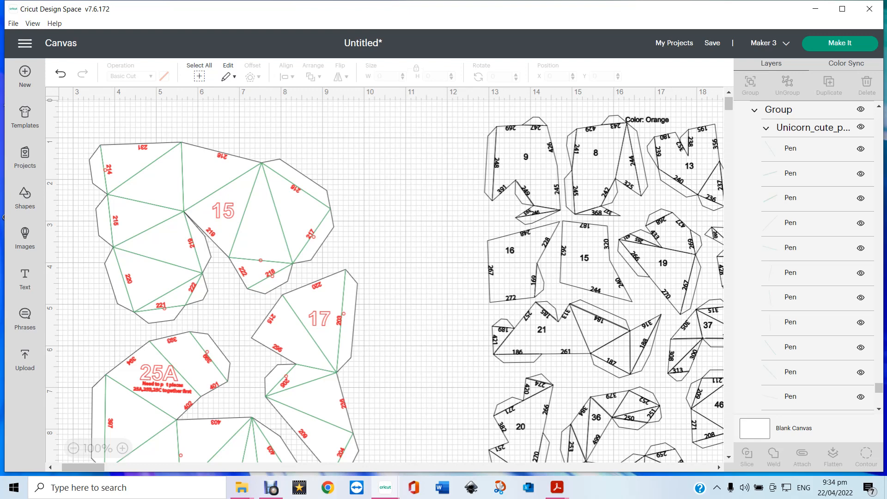
Select all the cut lines in the second Unicorn_cute_pap... layer set, below the ones already changed to pen.
scroll(813, 254, "down", 3)
scroll(818, 257, "down", 5)
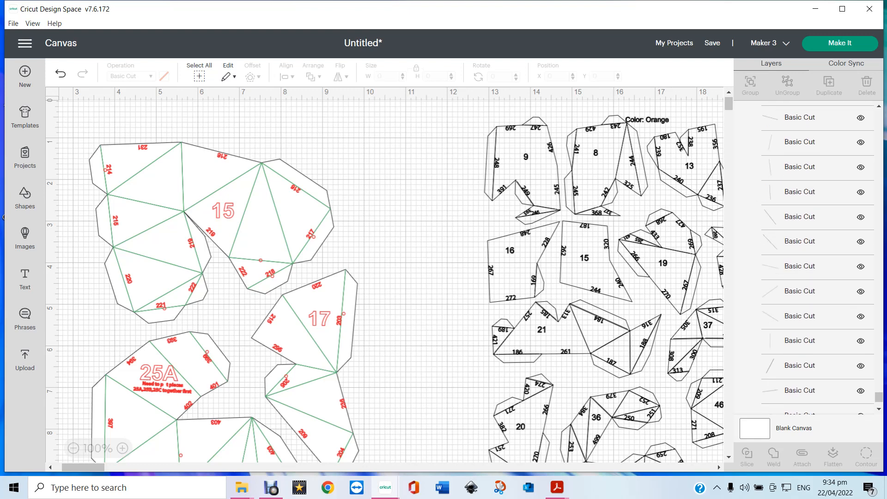
scroll(817, 258, "up", 2)
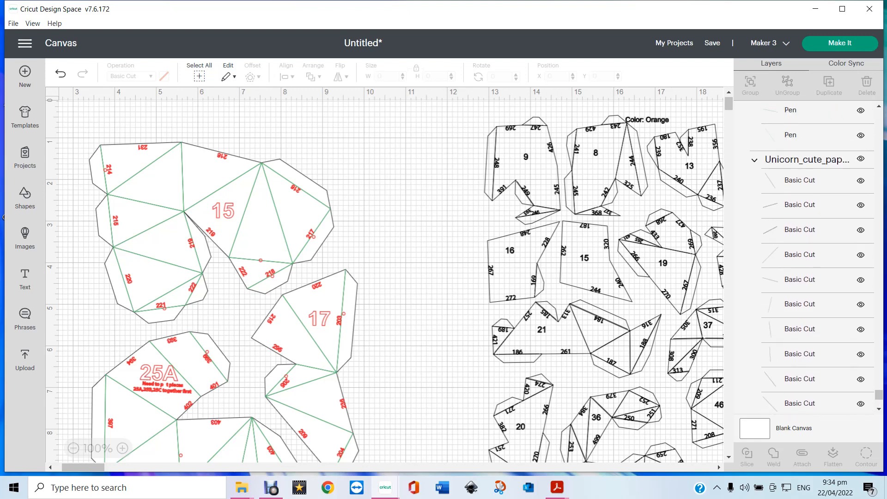
left_click(800, 180)
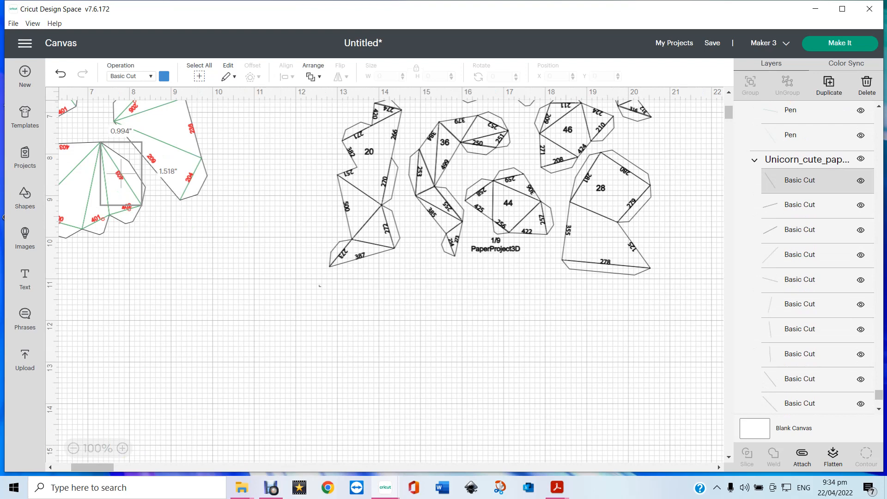
left_click(121, 173)
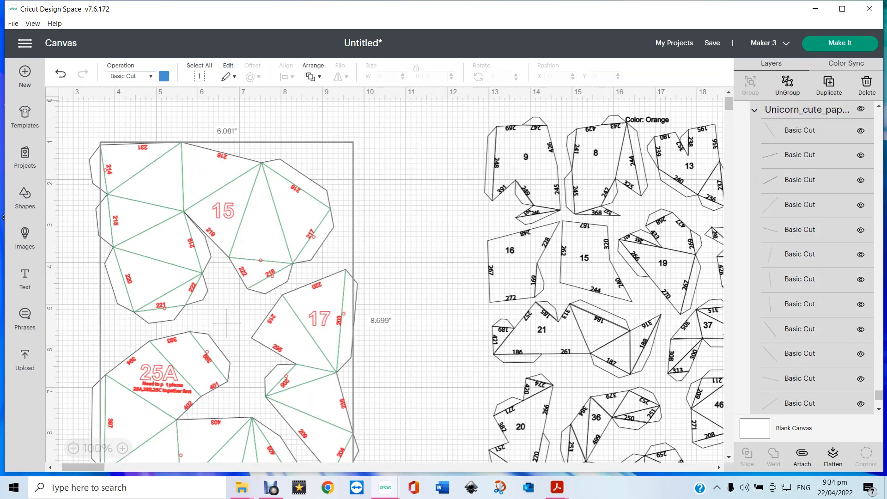
left_click(226, 323)
Change the selected second set of fold lines to the Pen operation and colour them Blue.
left_click(131, 77)
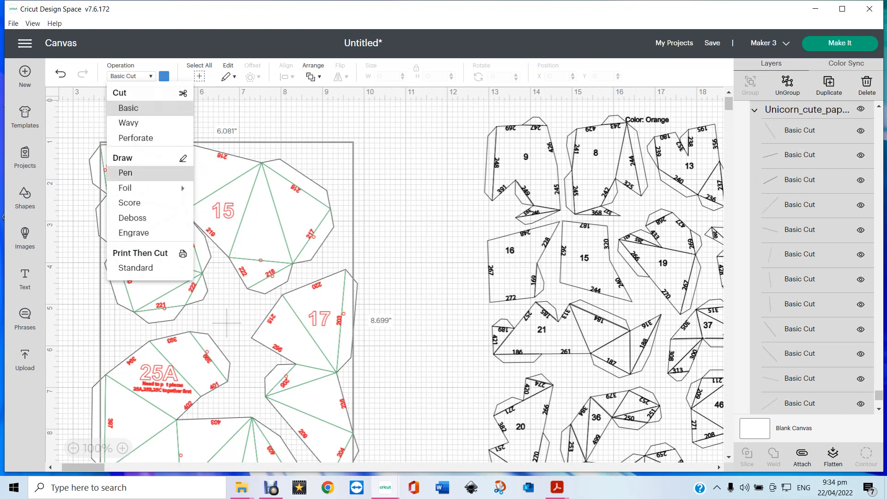
left_click(126, 172)
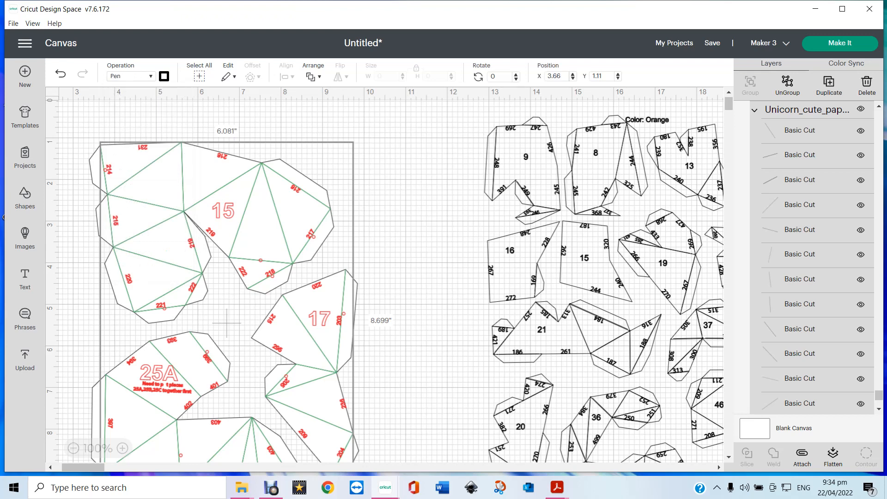
left_click(164, 77)
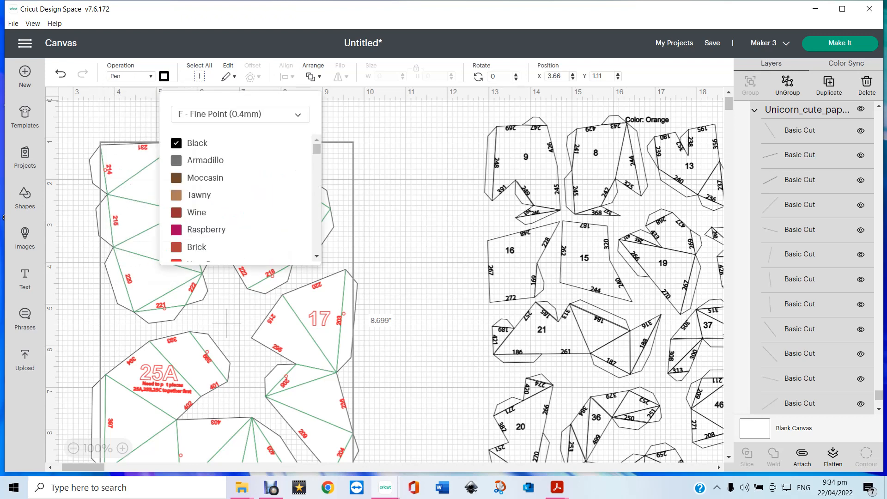
scroll(198, 161, "down", 3)
scroll(199, 167, "down", 12)
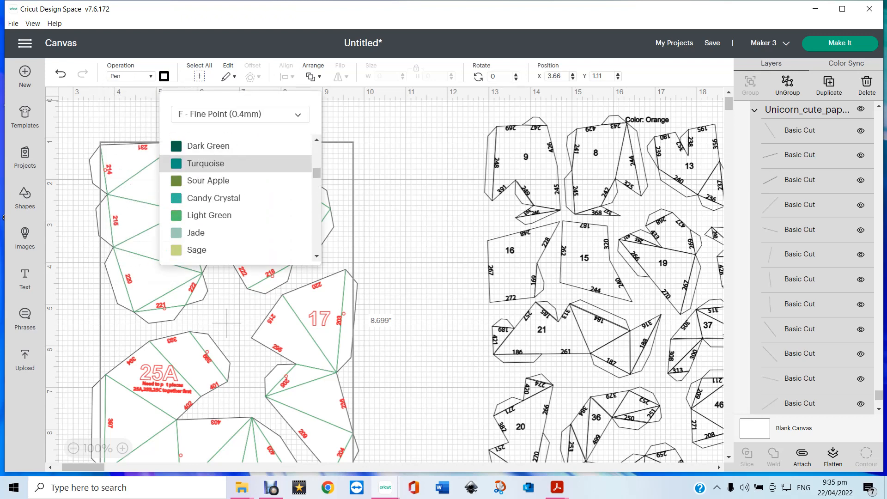
scroll(199, 175, "down", 10)
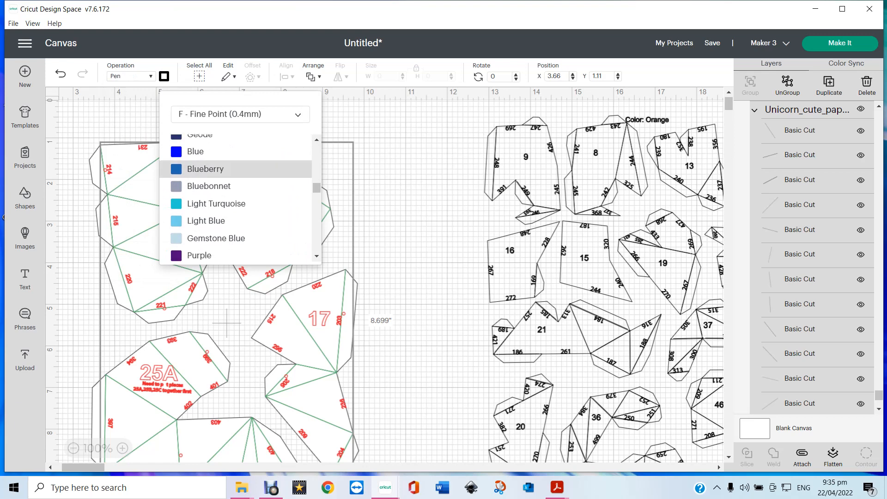
scroll(198, 171, "up", 7)
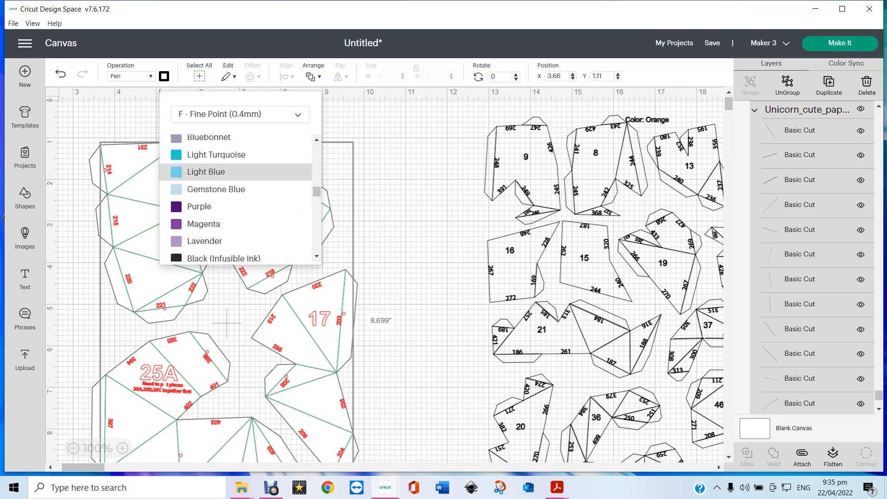
scroll(198, 167, "up", 3)
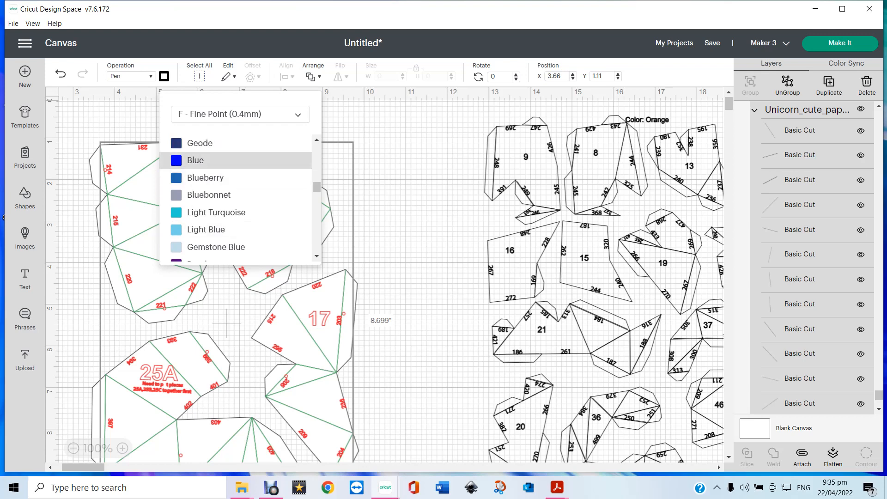
left_click(198, 162)
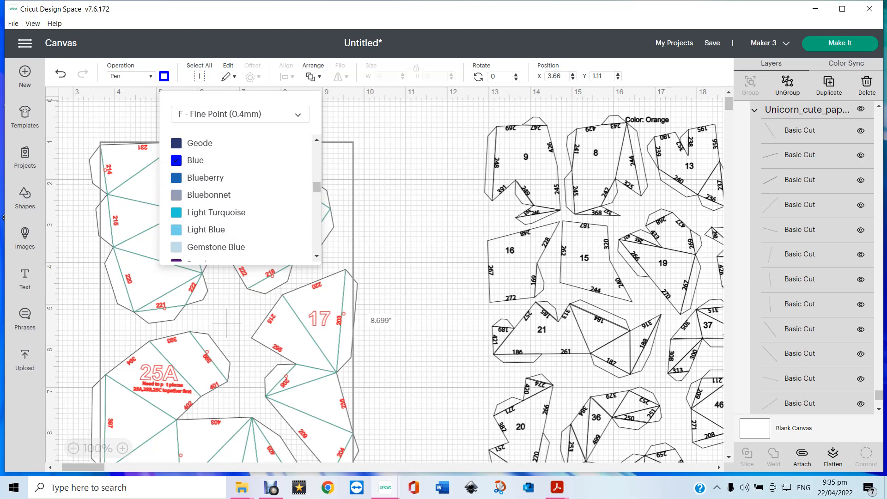
Recolour the second set of fold lines with Fuchsia (Infusible Ink).
scroll(235, 199, "down", 3)
scroll(236, 198, "down", 12)
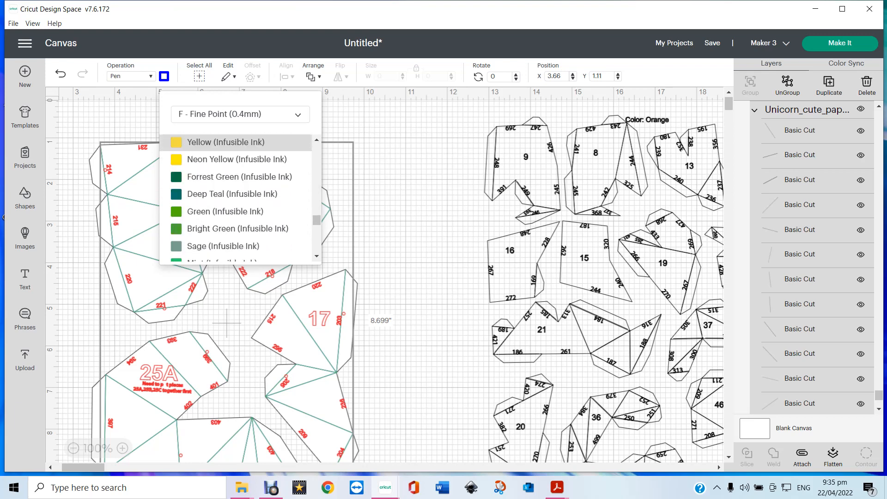
scroll(236, 199, "down", 6)
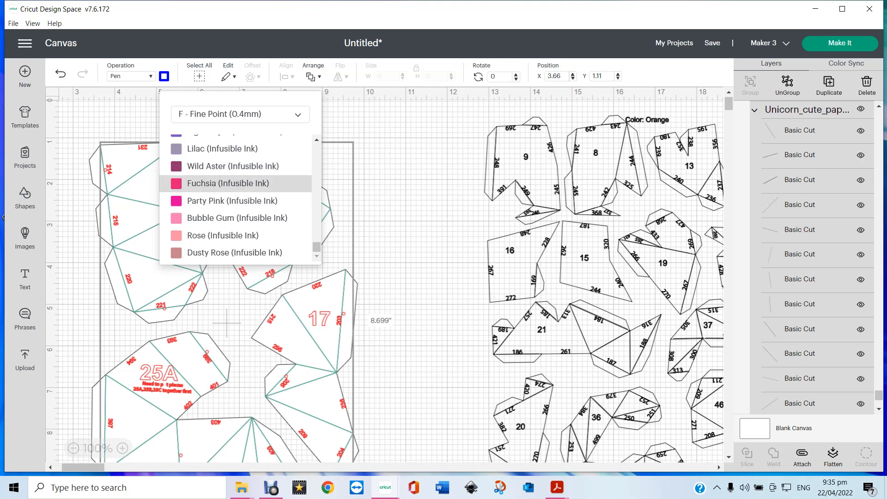
left_click(222, 183)
Recolour the second set of fold lines Very Berry and deselect them.
scroll(221, 195, "up", 10)
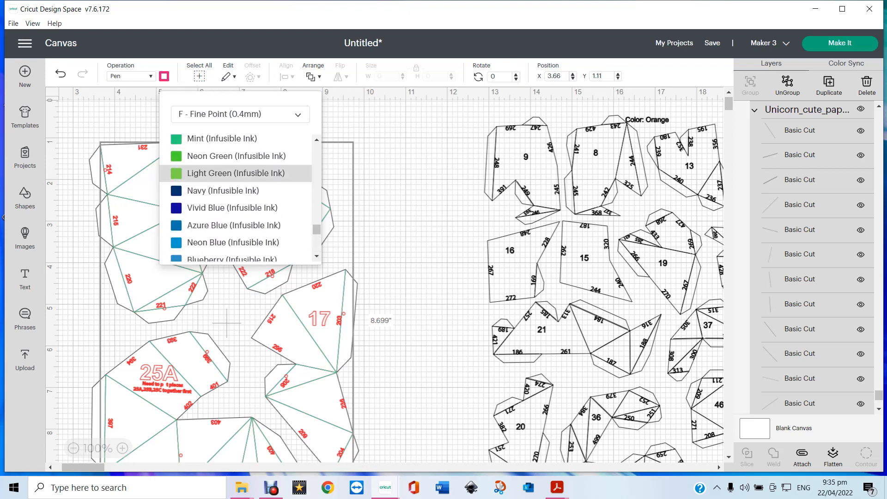
scroll(221, 185, "up", 5)
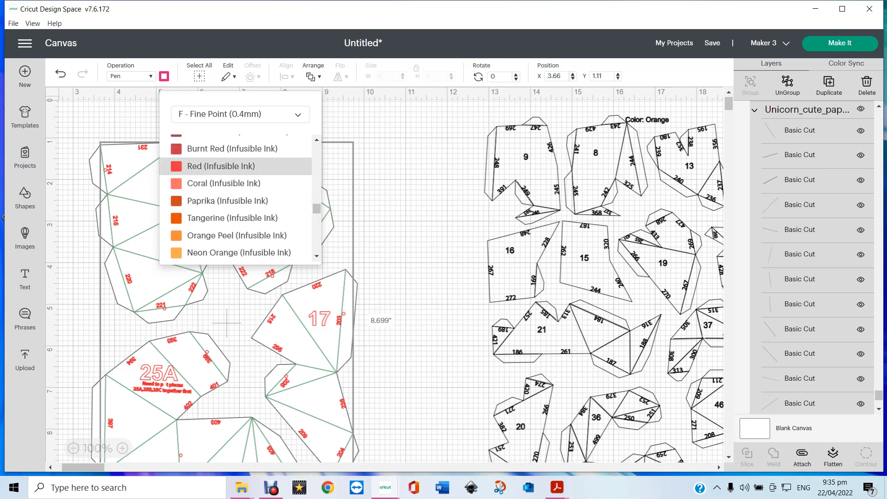
scroll(222, 170, "up", 5)
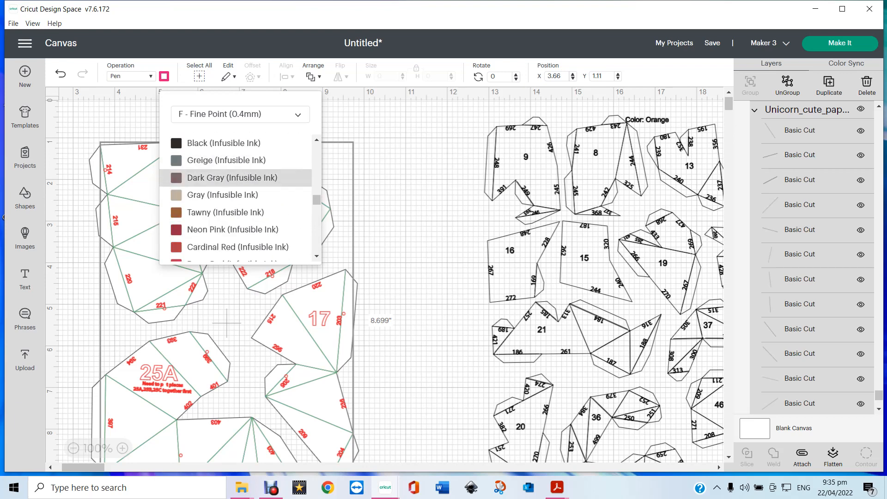
scroll(221, 172, "up", 5)
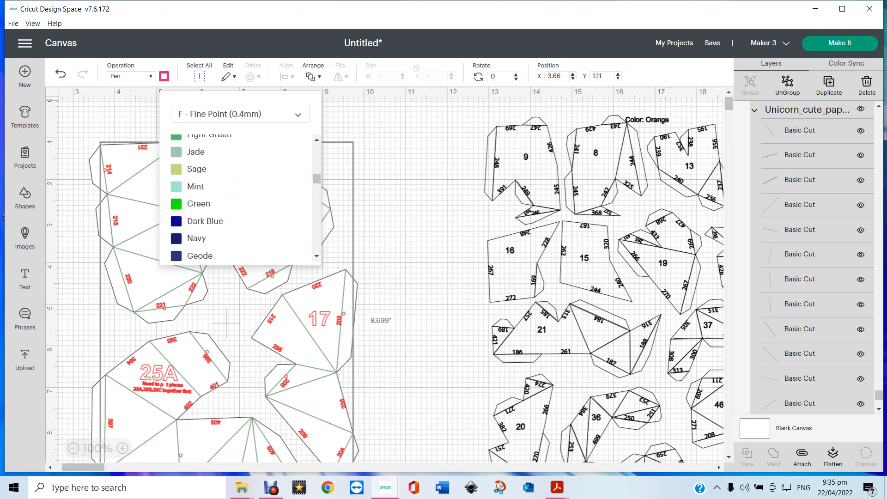
scroll(236, 198, "up", 5)
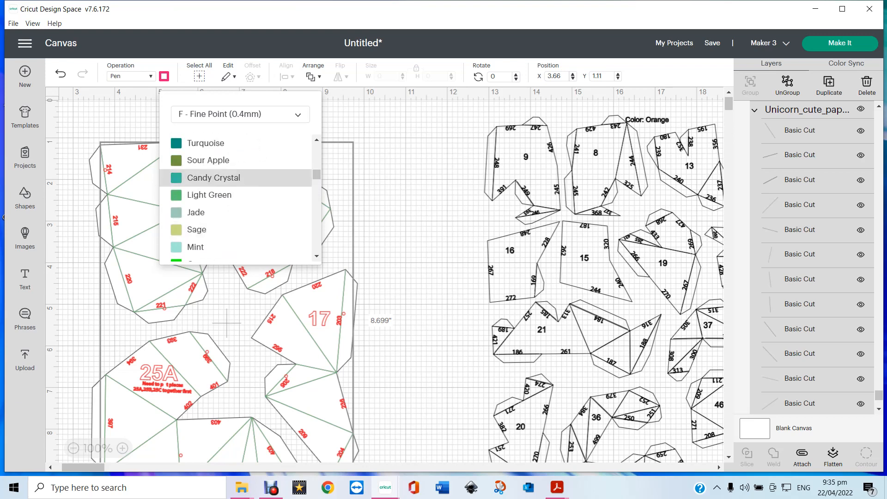
scroll(222, 212, "up", 5)
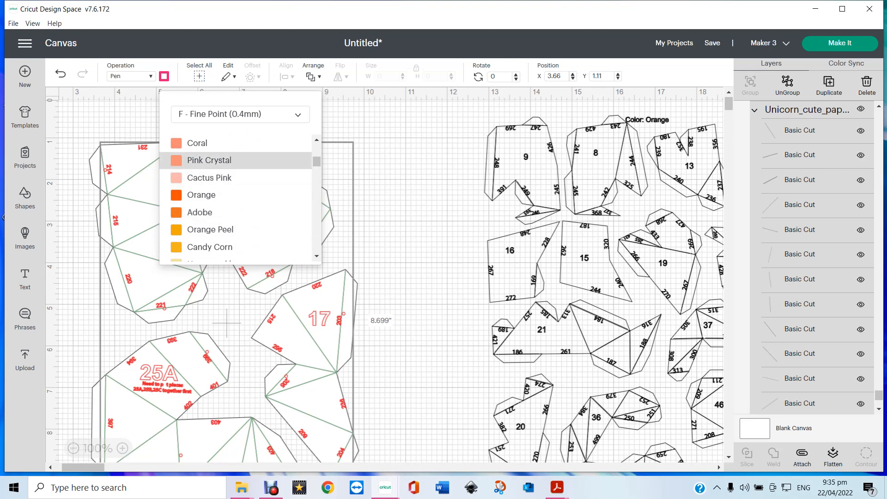
scroll(221, 166, "up", 3)
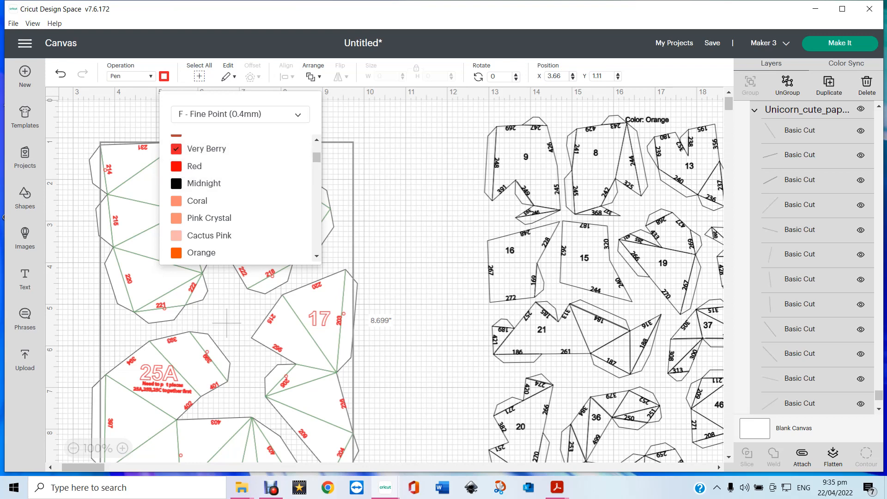
left_click(416, 194)
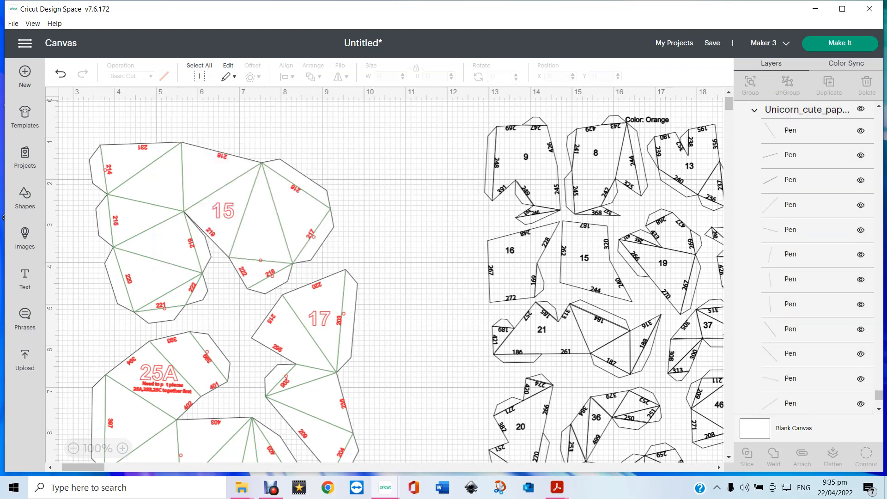
Reselect the second Unicorn_cute_pap... set of fold lines and change its operation to Score.
scroll(416, 194, "down", 5)
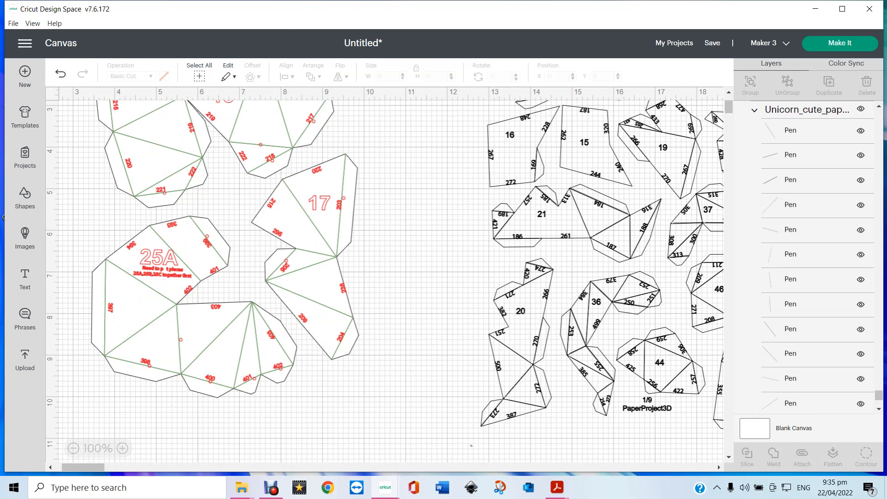
scroll(385, 281, "down", 2)
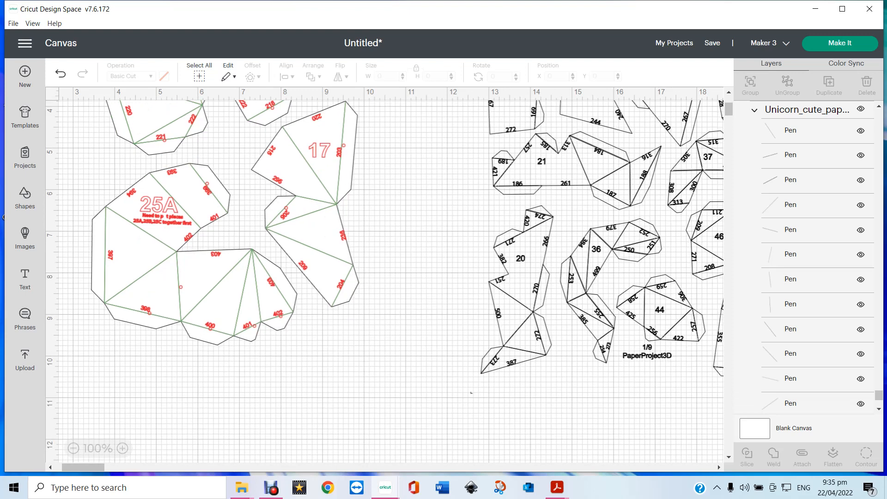
scroll(384, 281, "up", 5)
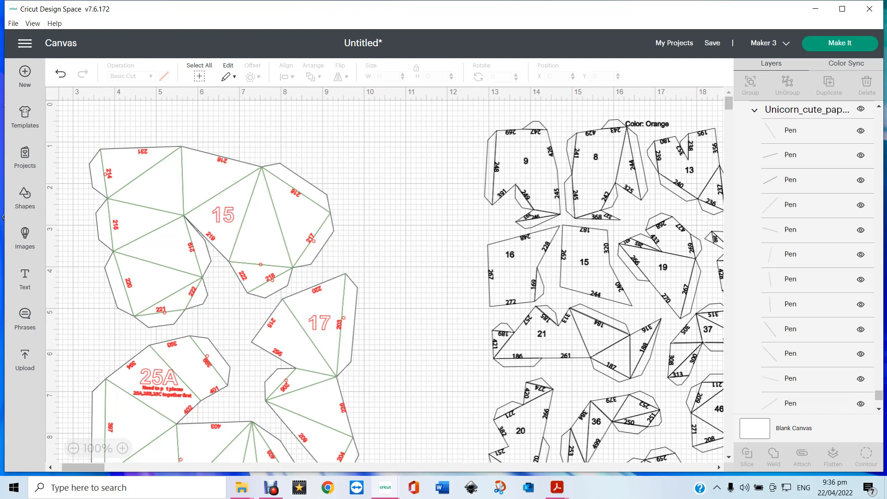
key("ctrl+a")
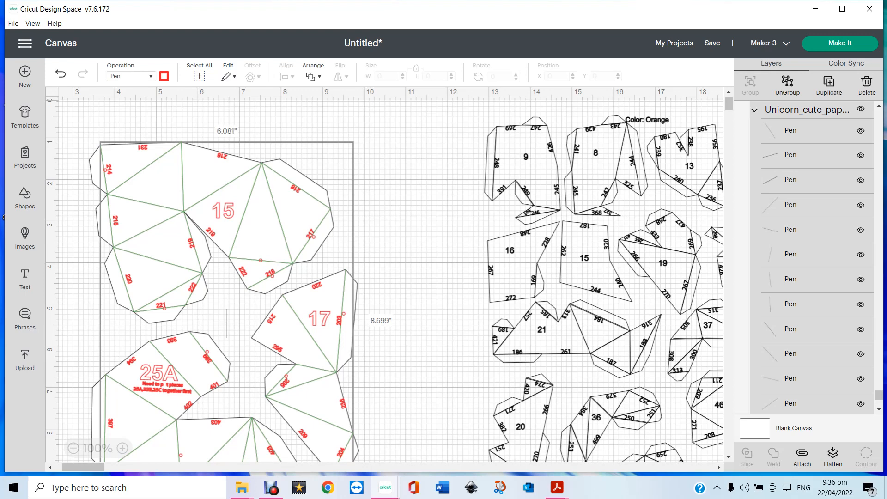
left_click(131, 77)
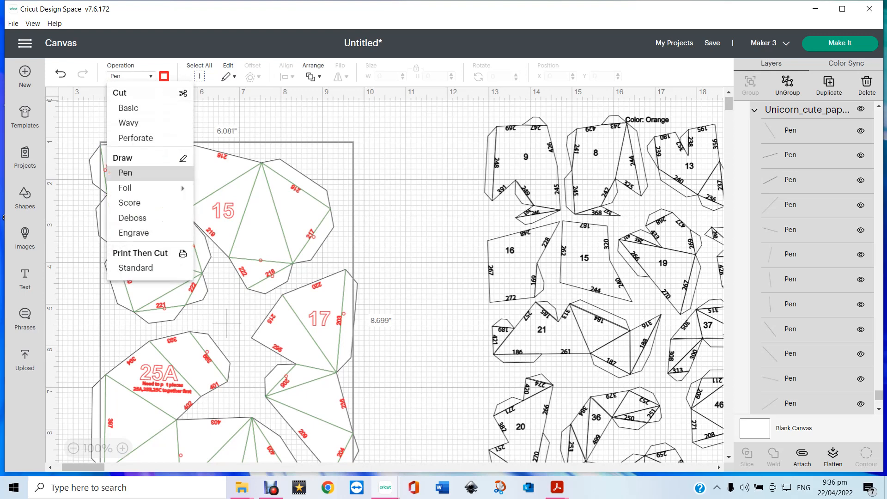
left_click(129, 203)
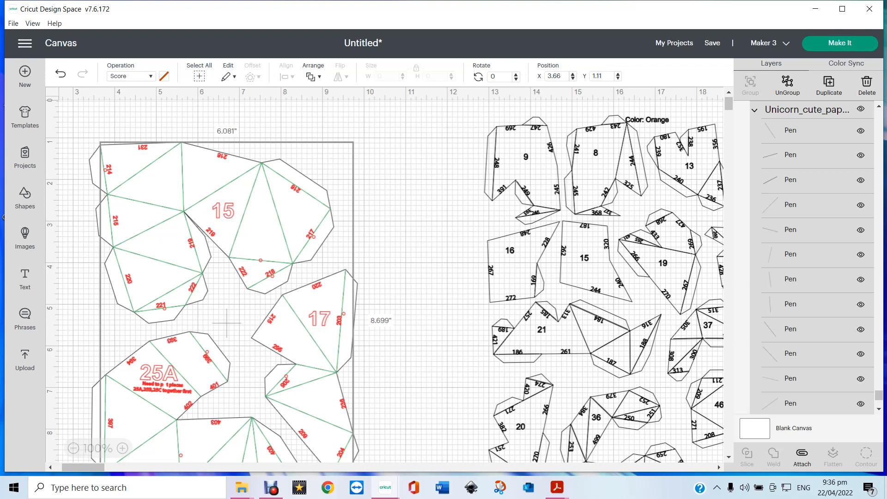
Hide the second Unicorn_cute_pap... set containing the Score lines.
scroll(813, 259, "up", 3)
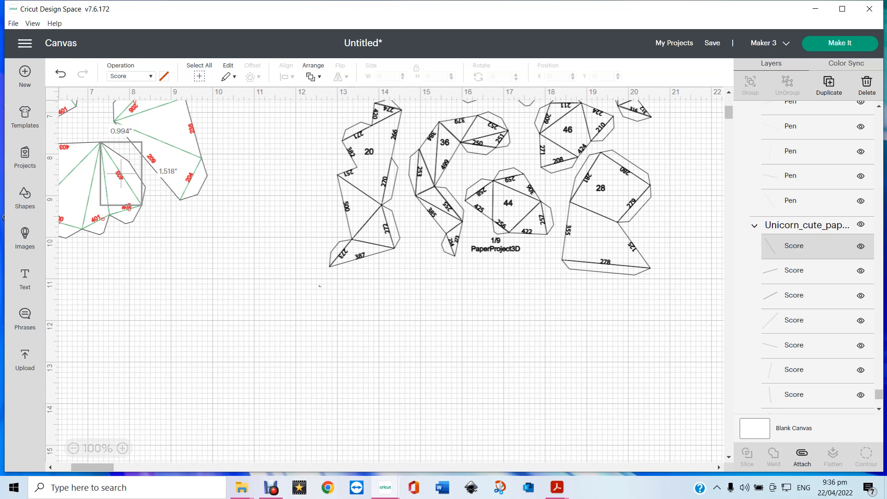
left_click(861, 225)
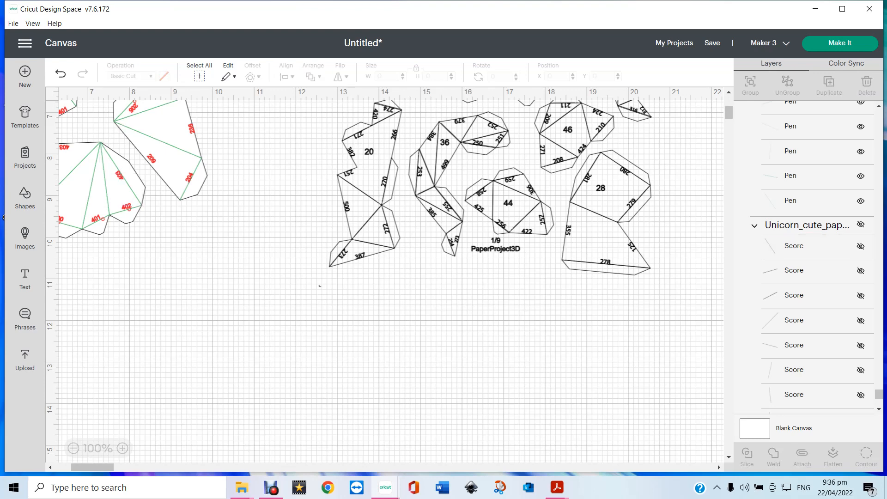
left_click_drag(94, 467, 78, 468)
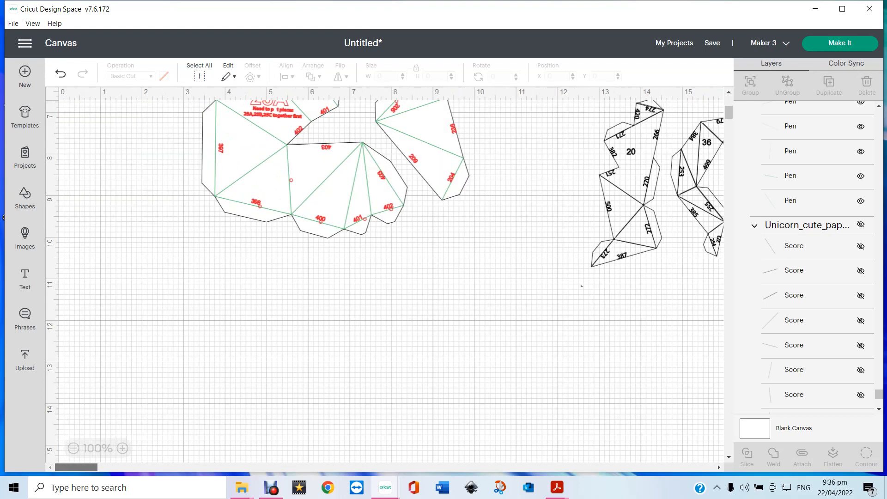
scroll(391, 281, "up", 5)
scroll(391, 281, "down", 5)
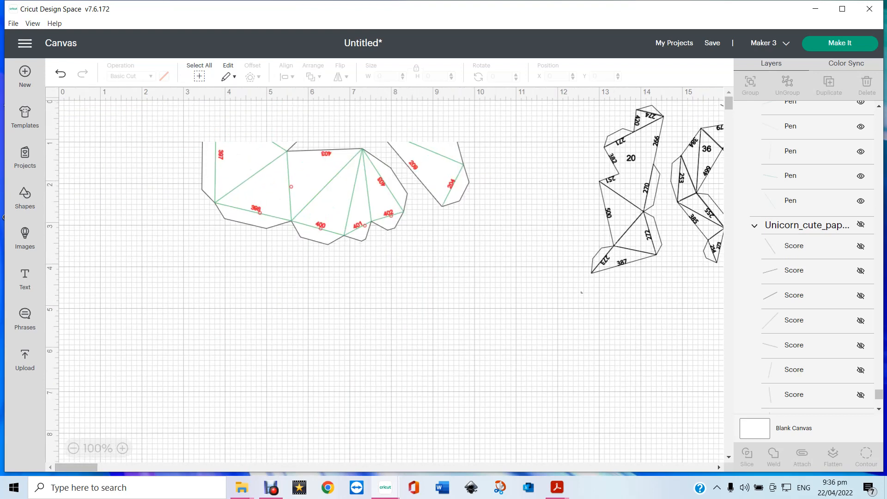
Change the grouped Light Green pen fold lines of the template to the Score operation, then deselect them.
scroll(582, 292, "up", 6)
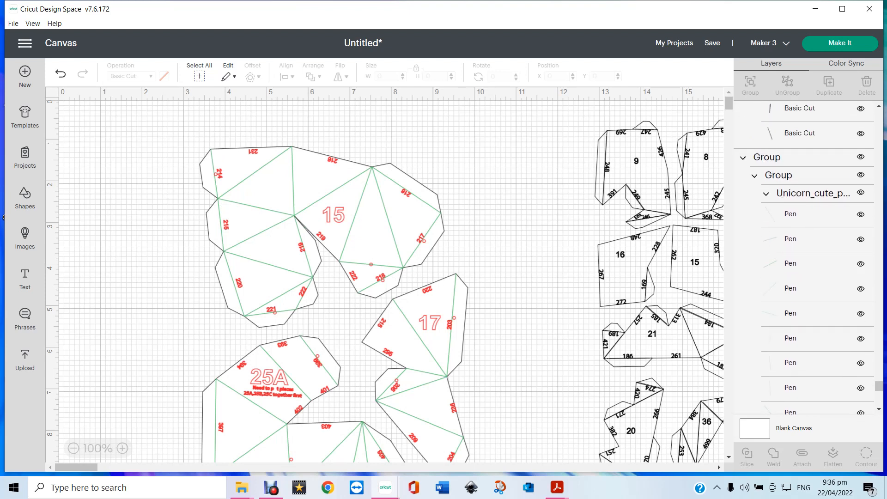
left_click(779, 176)
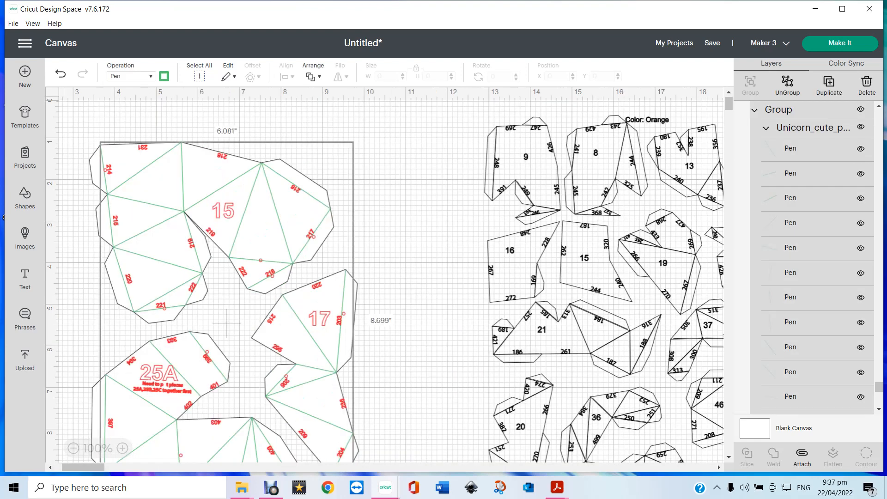
left_click(131, 76)
mouse_move(138, 187)
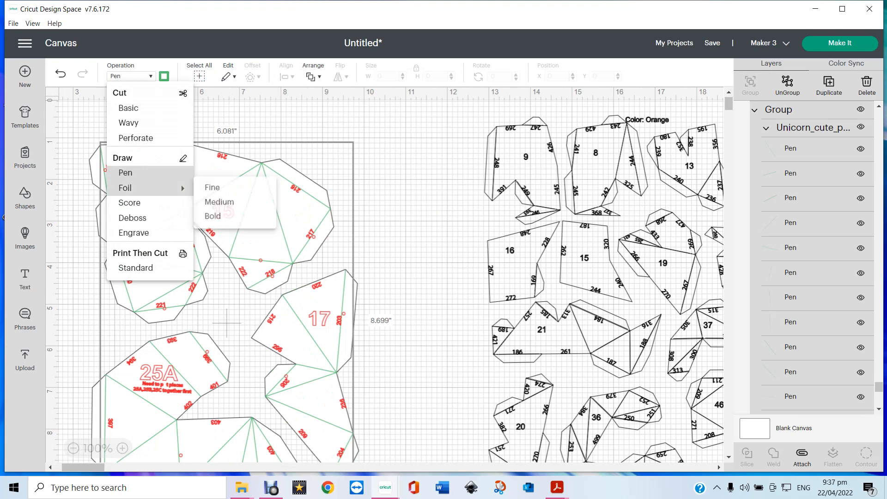
left_click(129, 202)
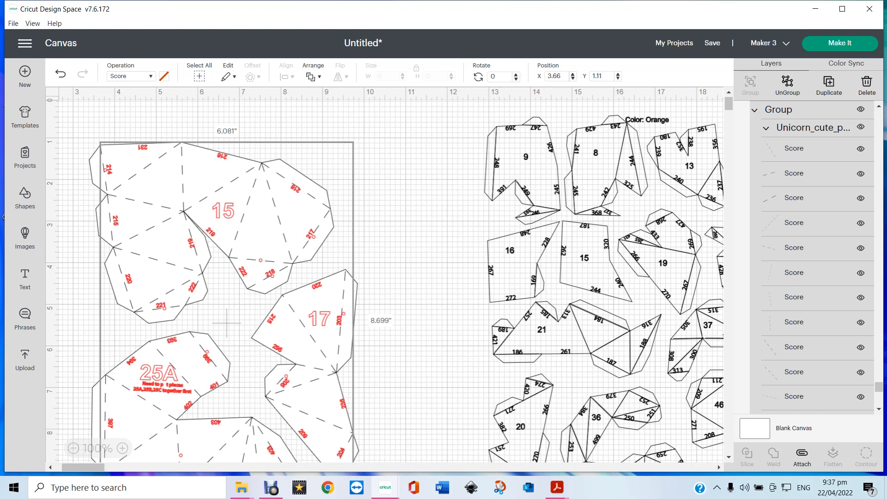
key("Escape")
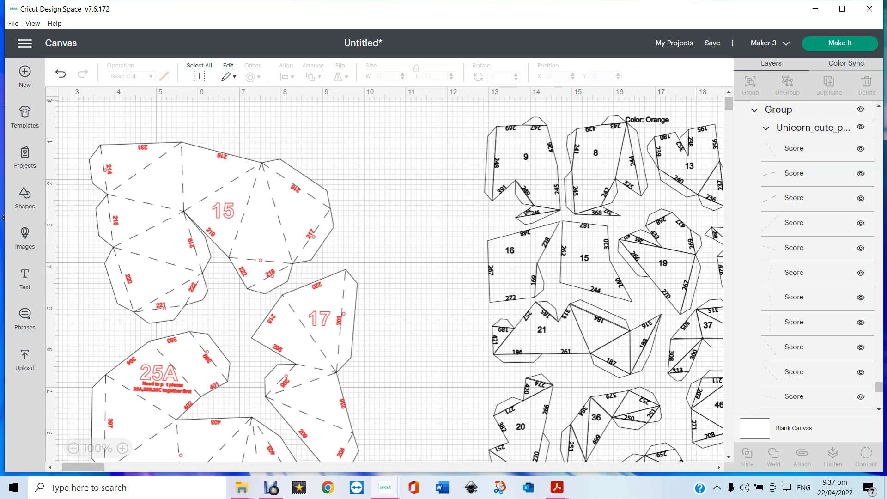
Select the whole template with its outlines, score lines and welded labels, and attach its layers together.
left_click_drag(77, 121, 374, 437)
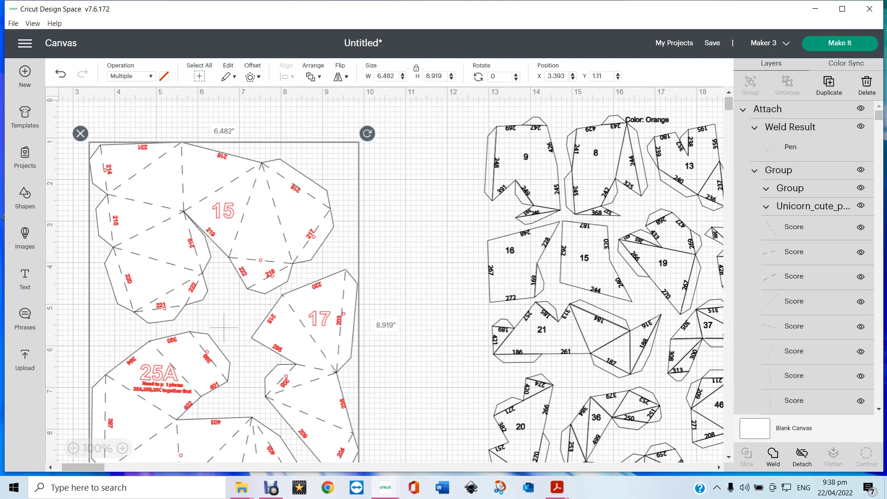
scroll(813, 259, "down", 5)
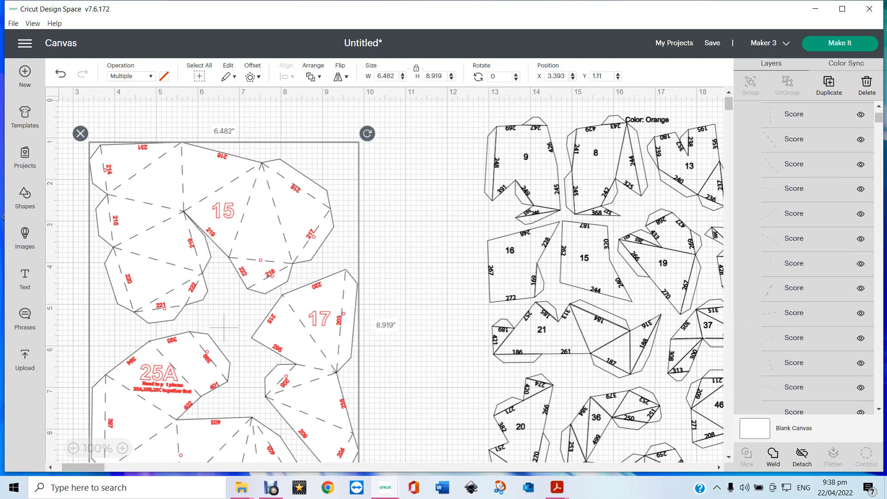
Select the Basic Cut outline layer of piece 25A and open its operation options.
scroll(813, 258, "down", 5)
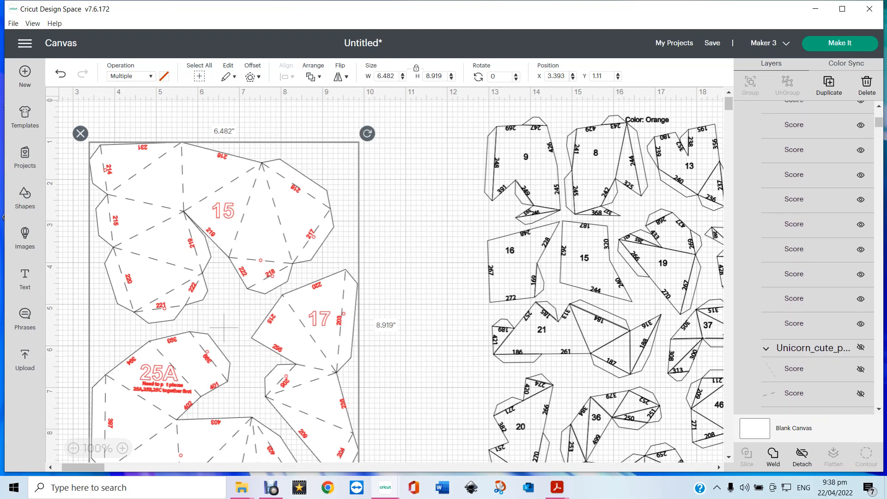
scroll(813, 259, "down", 5)
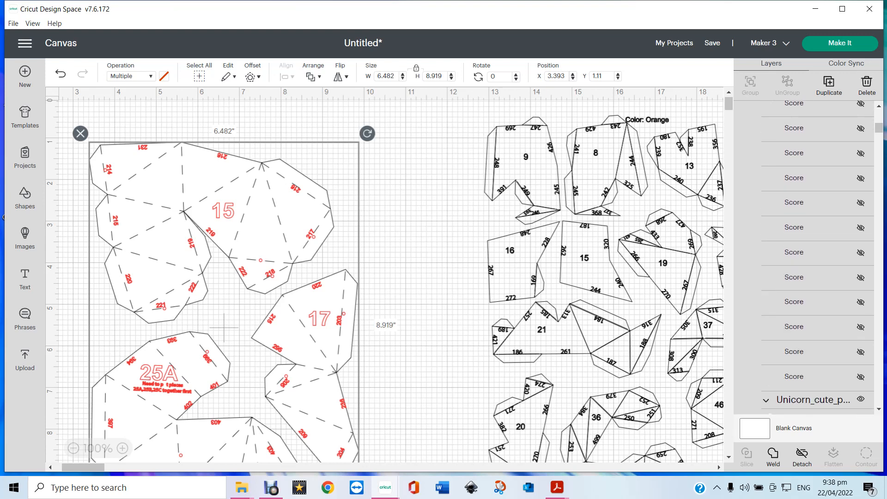
scroll(806, 259, "down", 5)
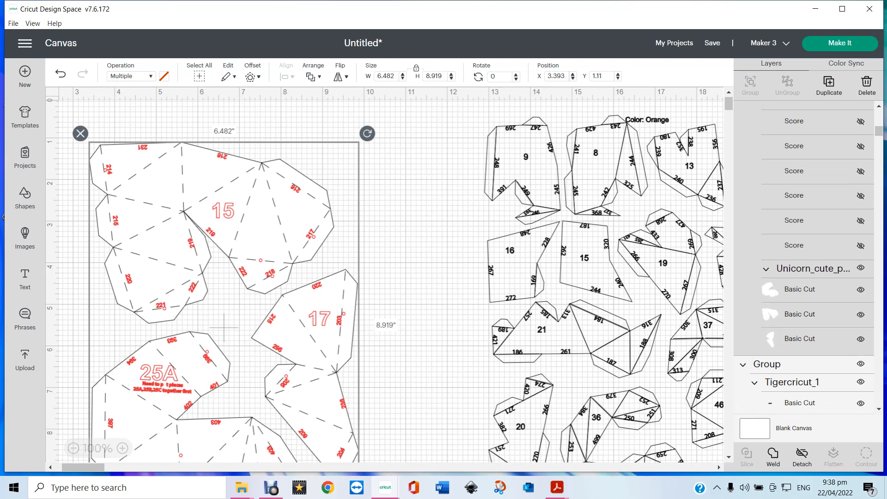
left_click(800, 289)
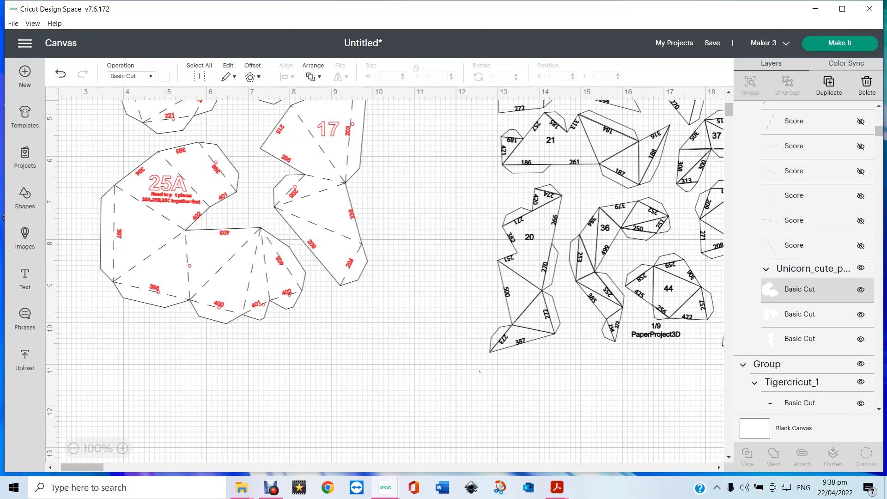
left_click(130, 76)
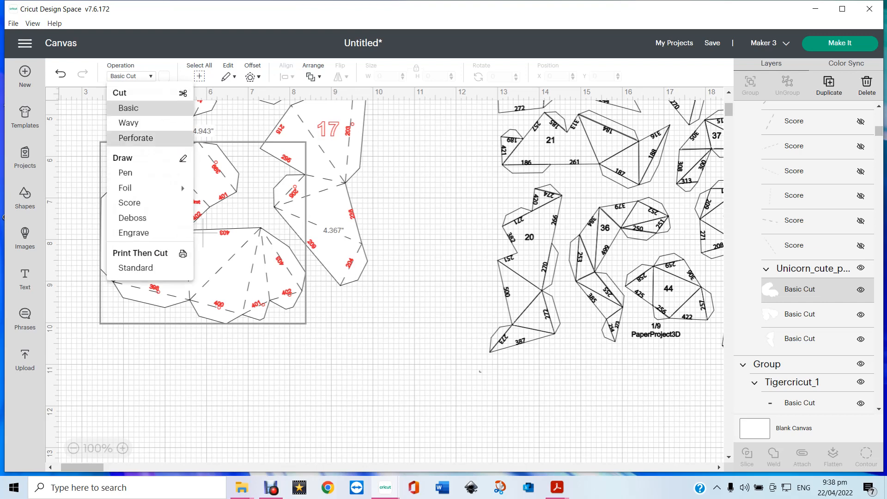
mouse_move(138, 187)
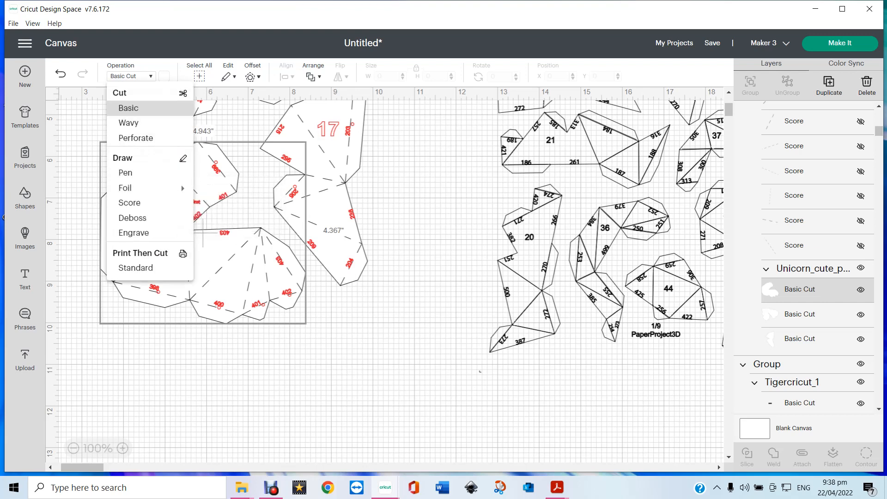
Change the material colour of the Basic Cut layers of unicorn pieces 15, 17 and 25A to green.
key("Escape")
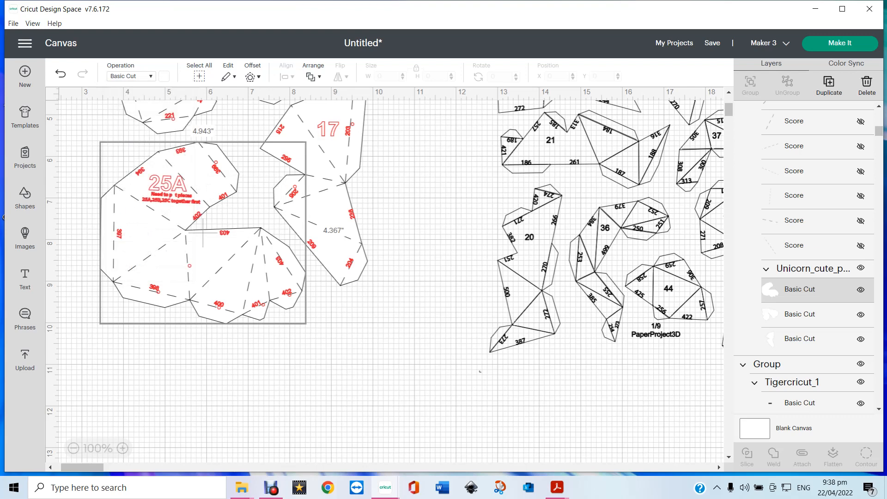
left_click(164, 76)
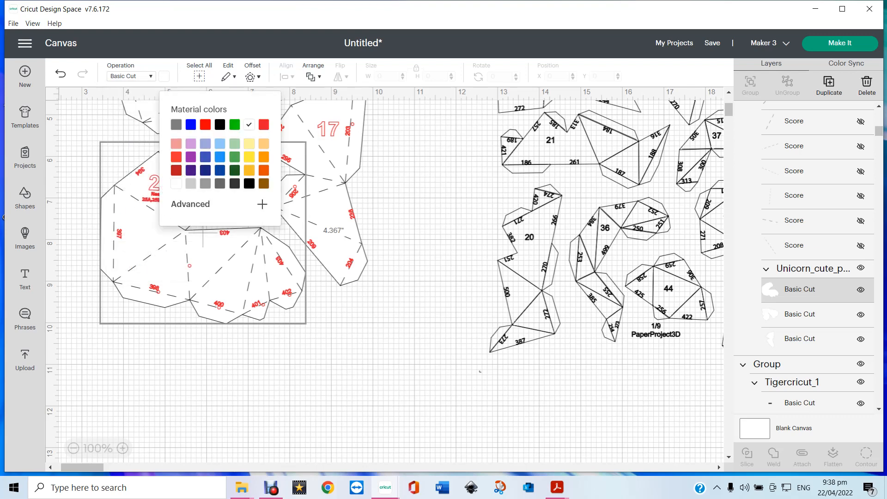
left_click(234, 124)
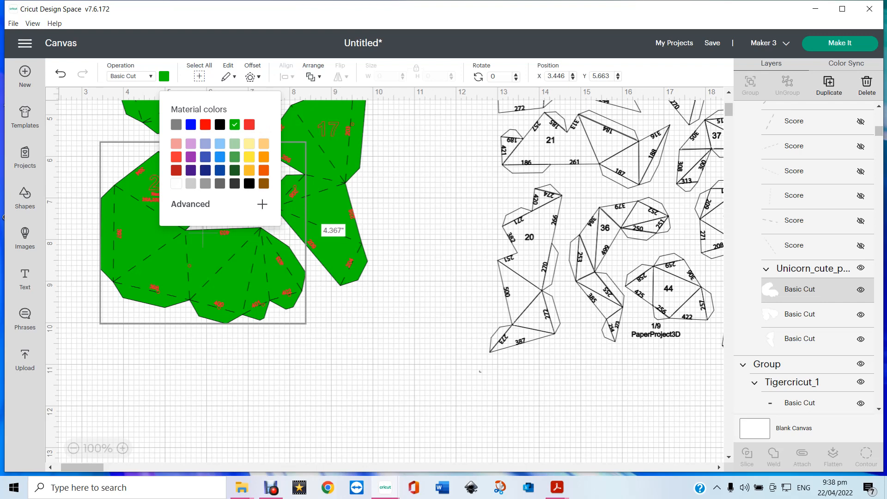
left_click(799, 314)
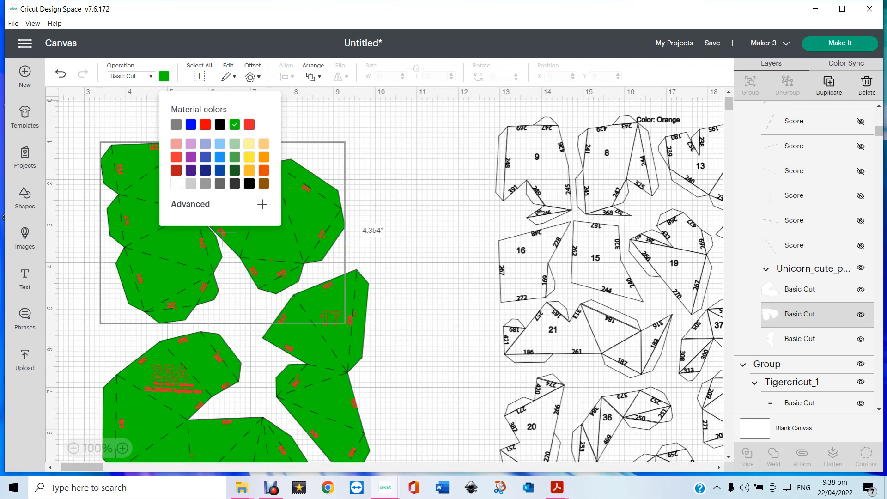
key("Escape")
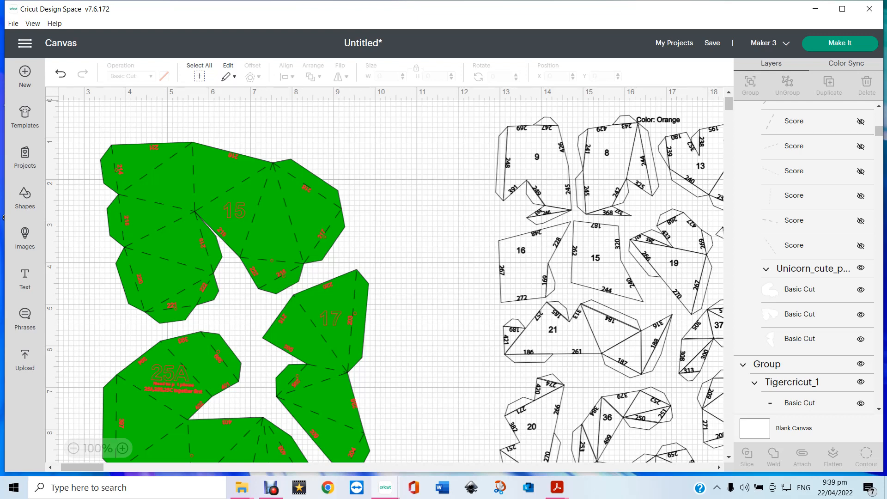
Open the mat preview and inspect the contents of mats 1 to 5.
left_click(235, 327)
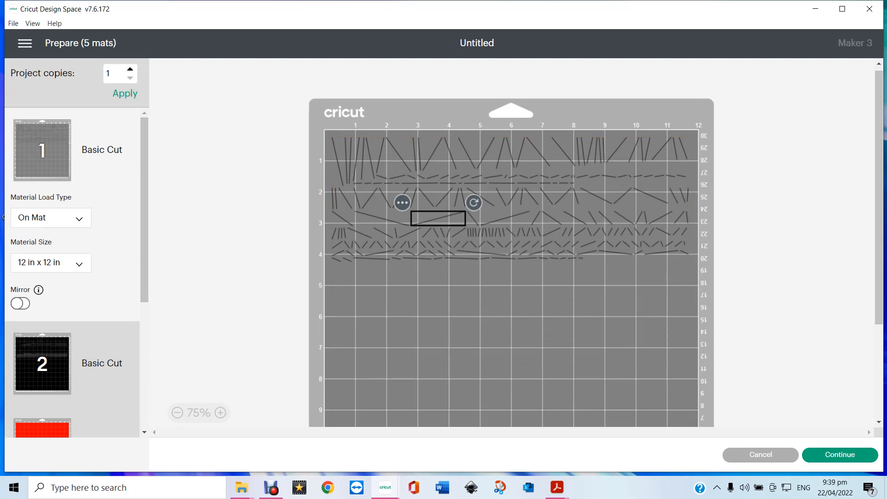
left_click(42, 363)
scroll(73, 295, "down", 3)
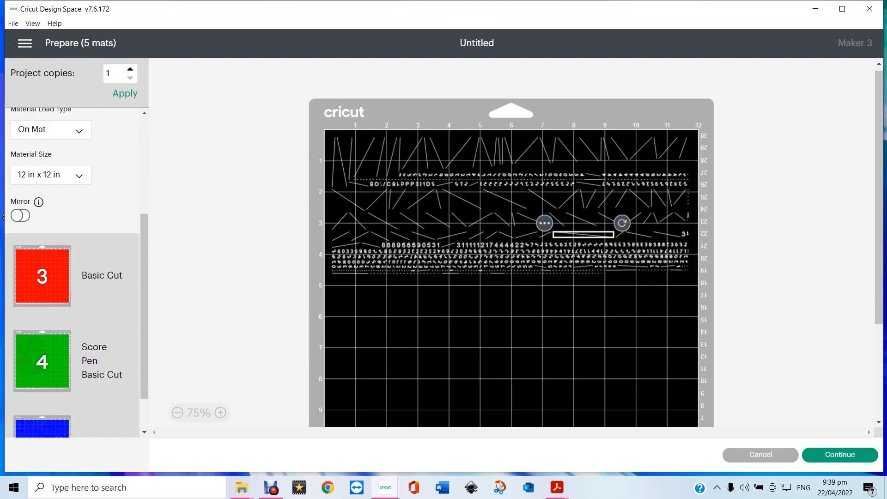
left_click(42, 276)
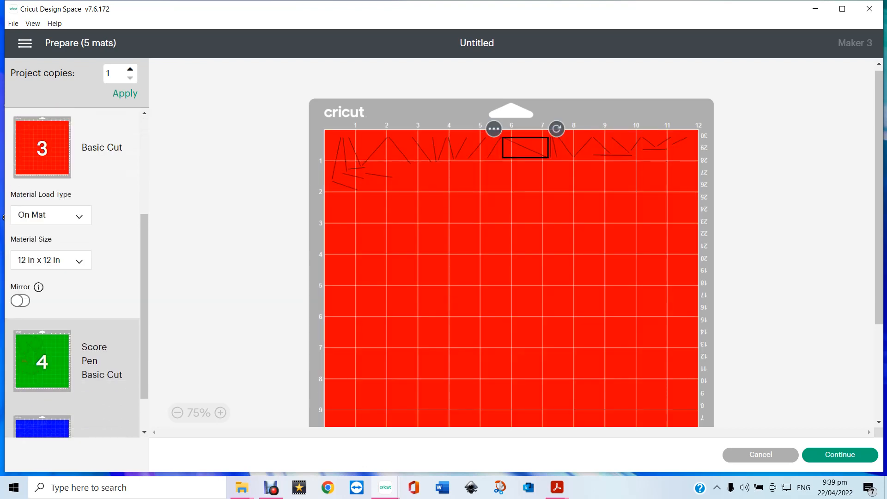
scroll(73, 273, "down", 1)
left_click(42, 310)
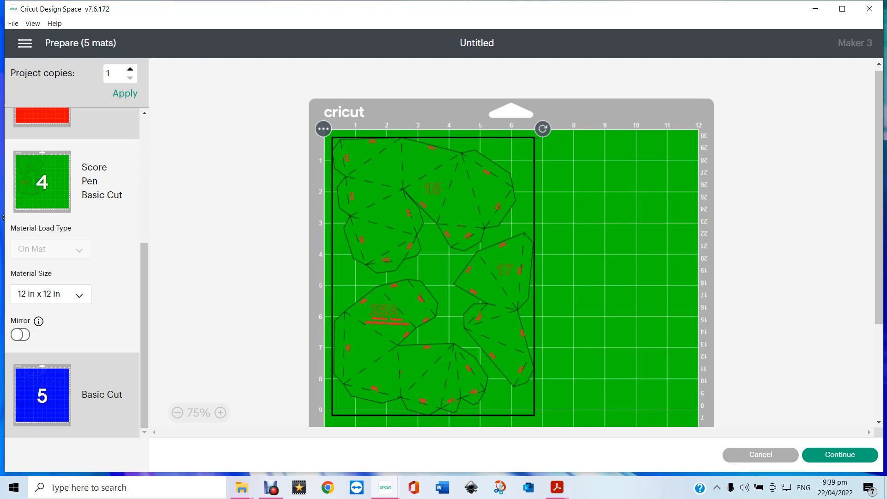
left_click(42, 395)
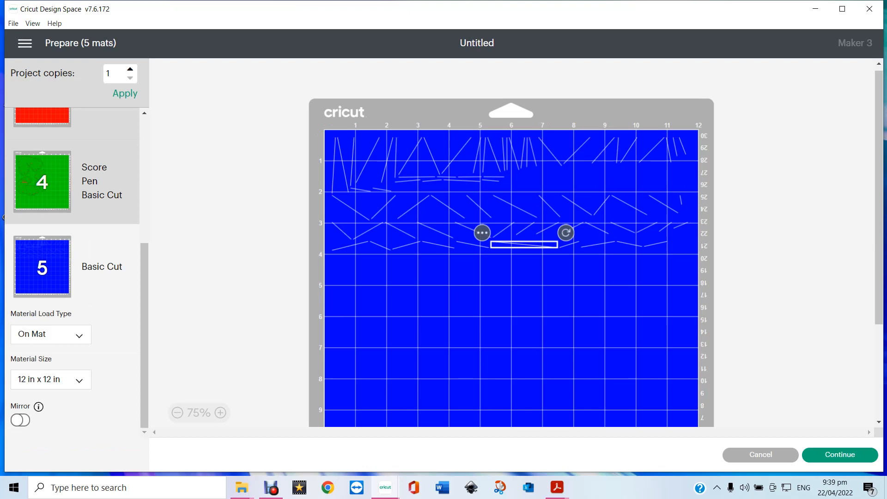
Leave the mat preview and return to the design canvas.
left_click(25, 43)
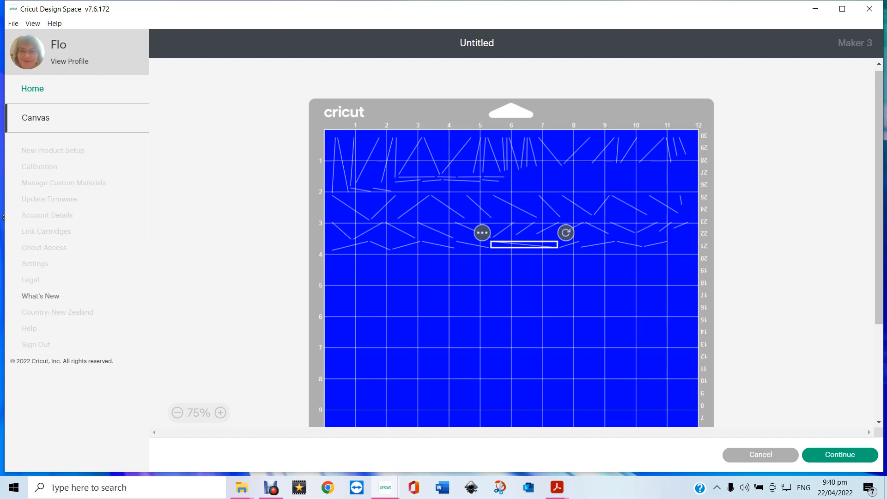
double_click(35, 118)
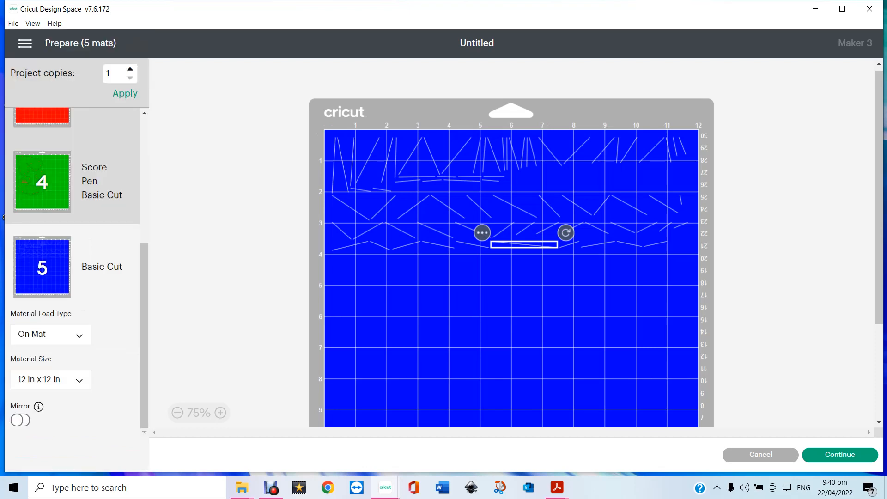
left_click(25, 43)
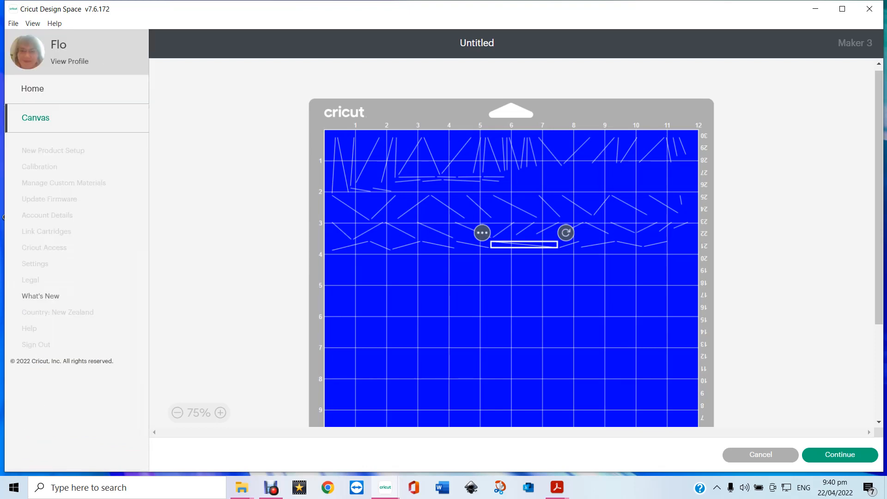
left_click(35, 117)
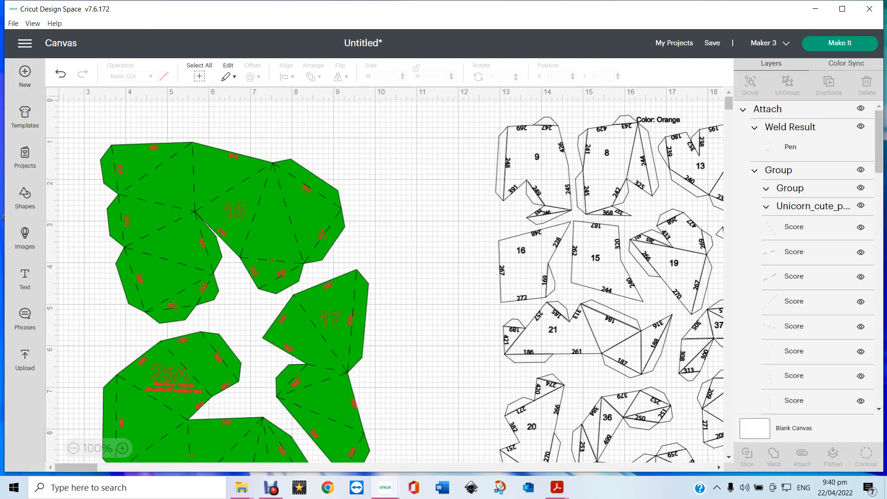
Hide the attached green unicorn pieces, look through their layers, and show the pieces again.
left_click_drag(76, 467, 102, 467)
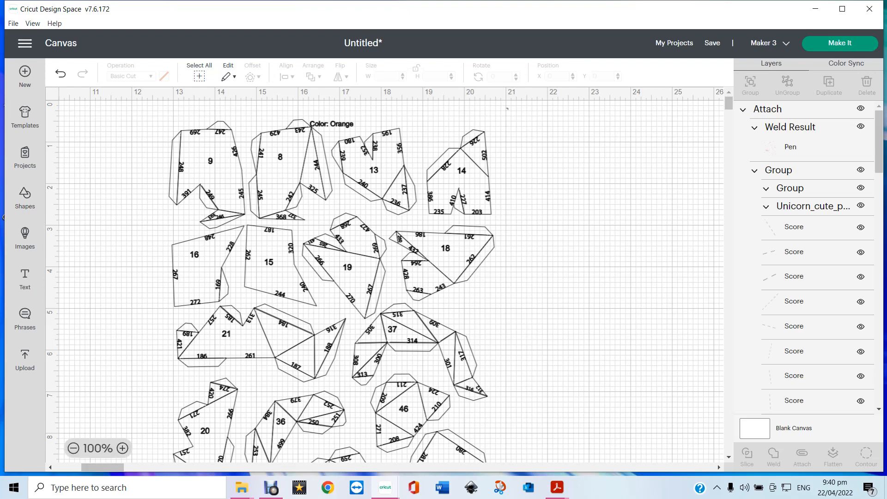
left_click_drag(103, 467, 93, 467)
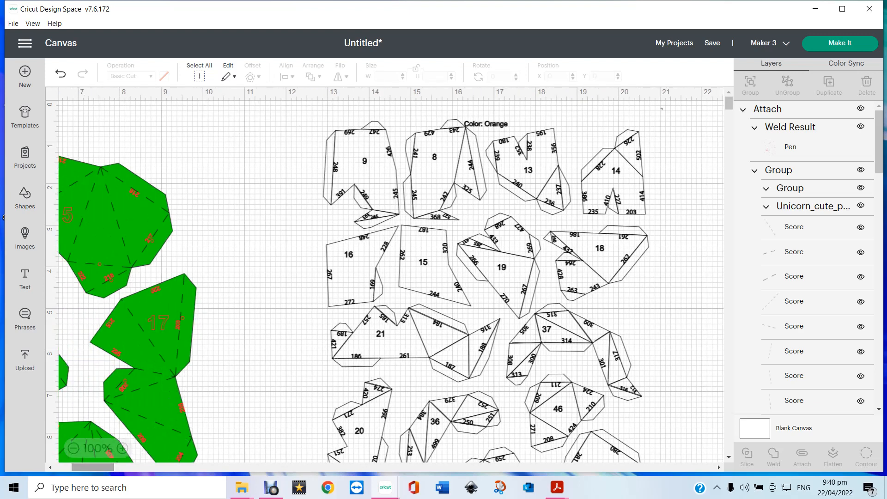
left_click(147, 309)
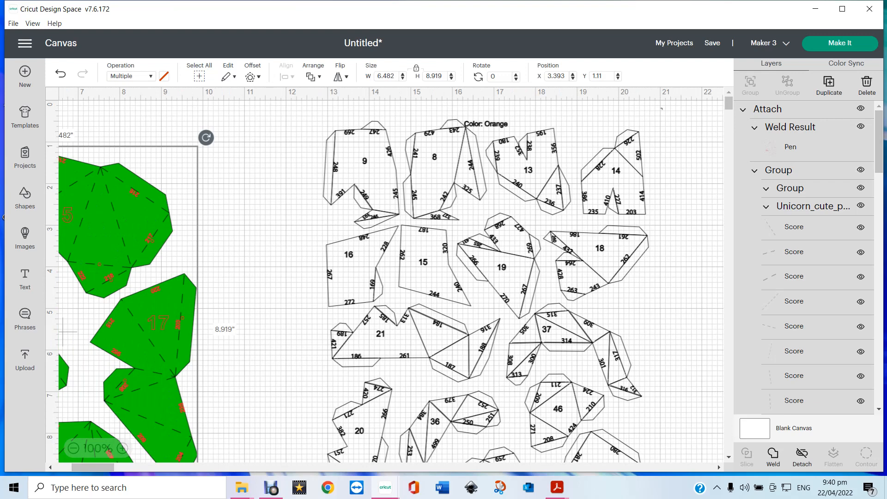
left_click(861, 109)
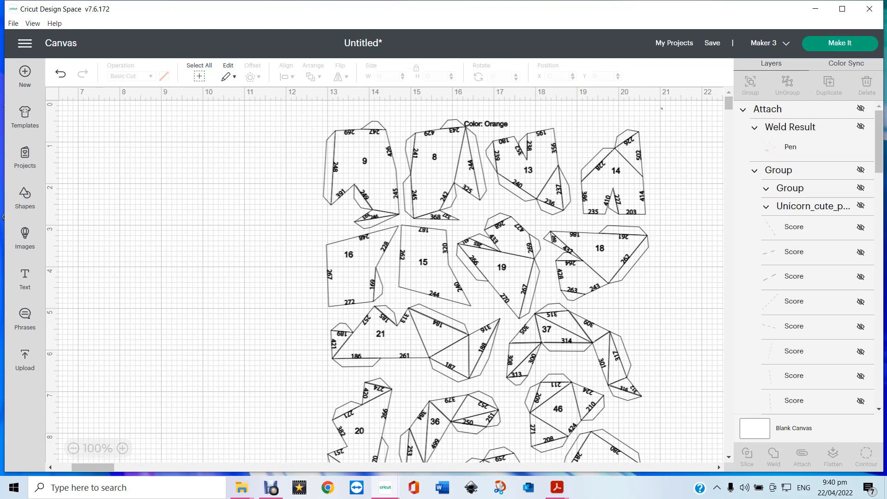
scroll(814, 259, "down", 5)
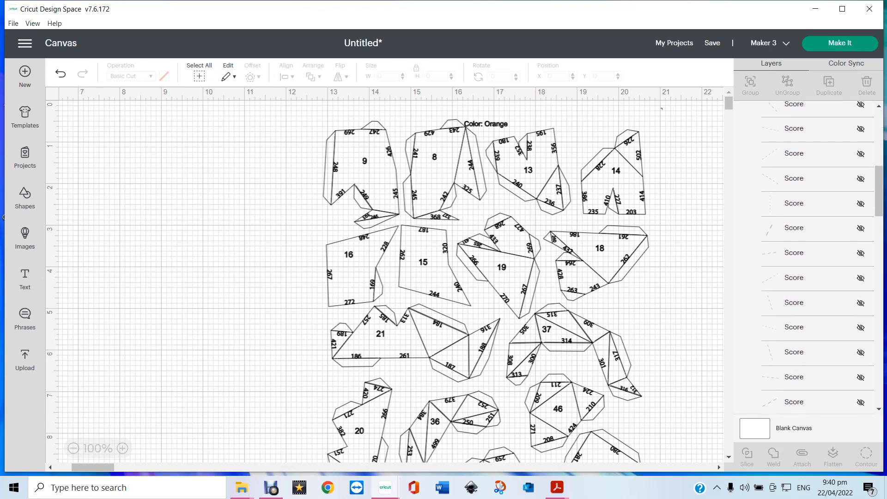
scroll(814, 254, "up", 5)
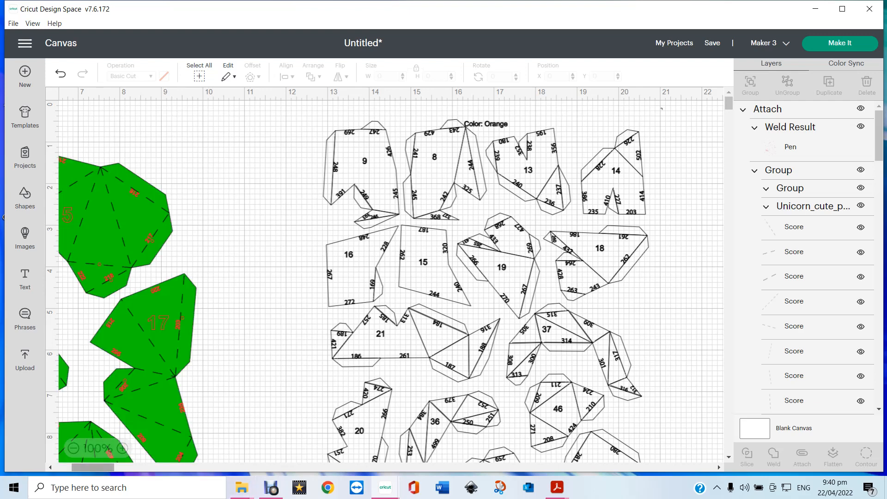
Open a new window with a blank canvas and narrow it so the original design shows beside it.
left_click_drag(93, 468, 80, 467)
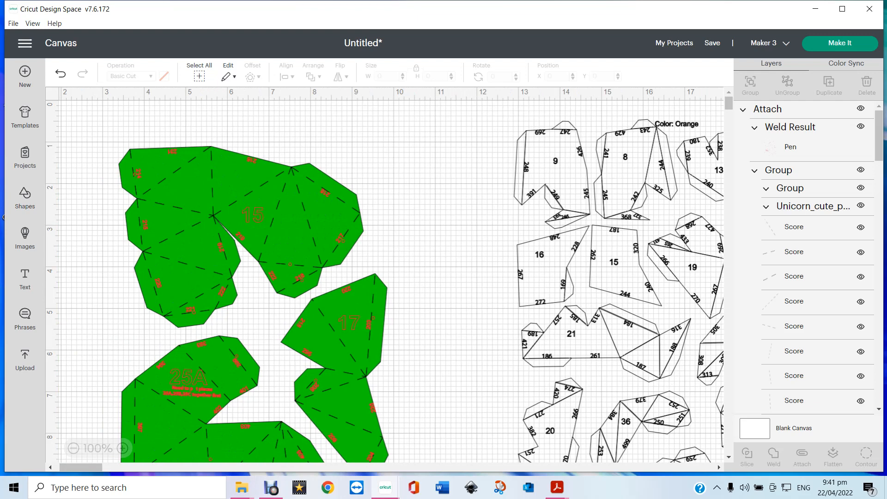
left_click(13, 24)
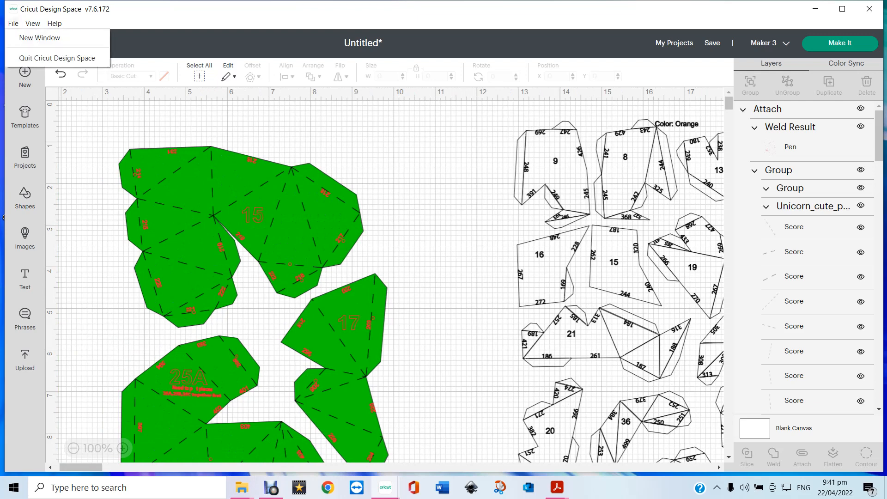
mouse_move(33, 24)
left_click(41, 38)
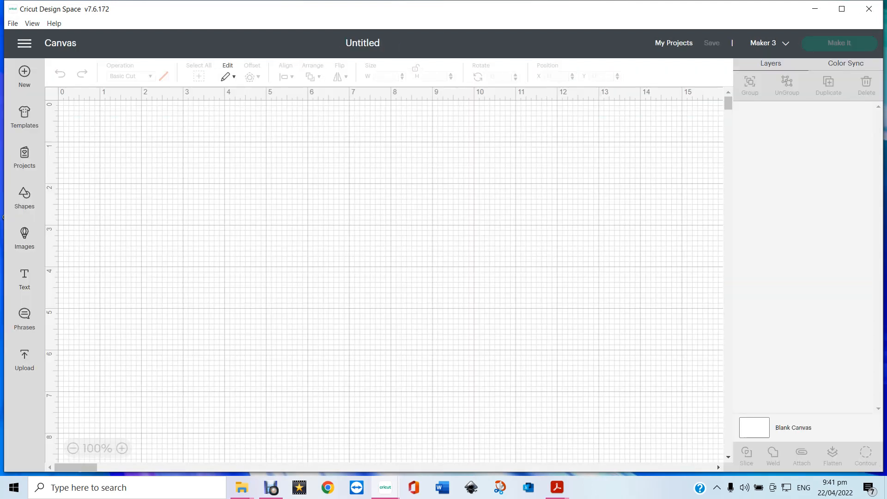
left_click_drag(2, 217, 294, 268)
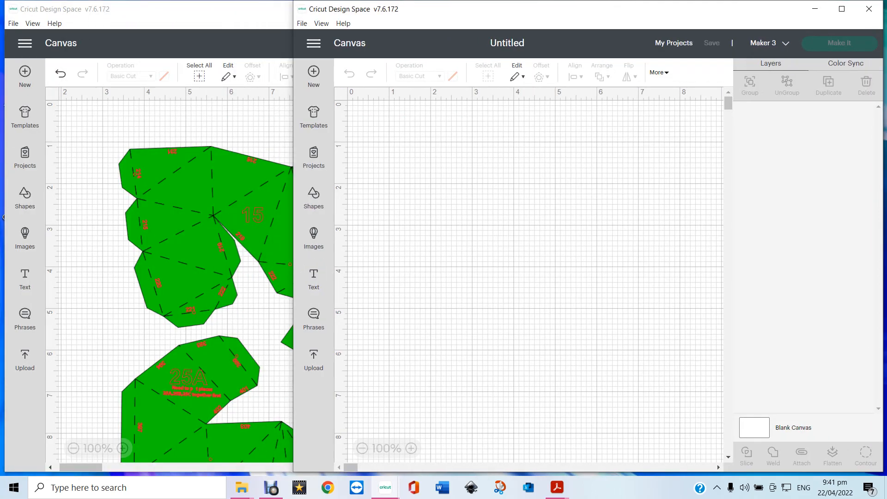
Cut the attached group of green unicorn pieces from the original canvas to the clipboard.
left_click(247, 196)
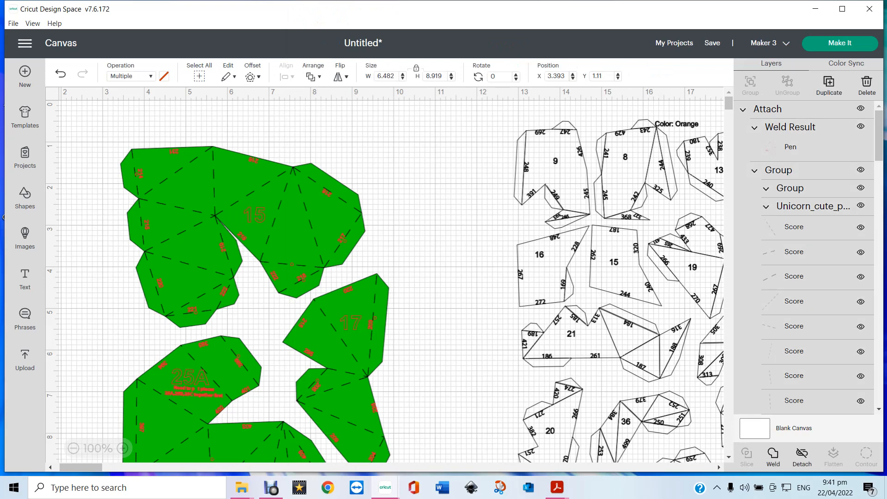
right_click(255, 332)
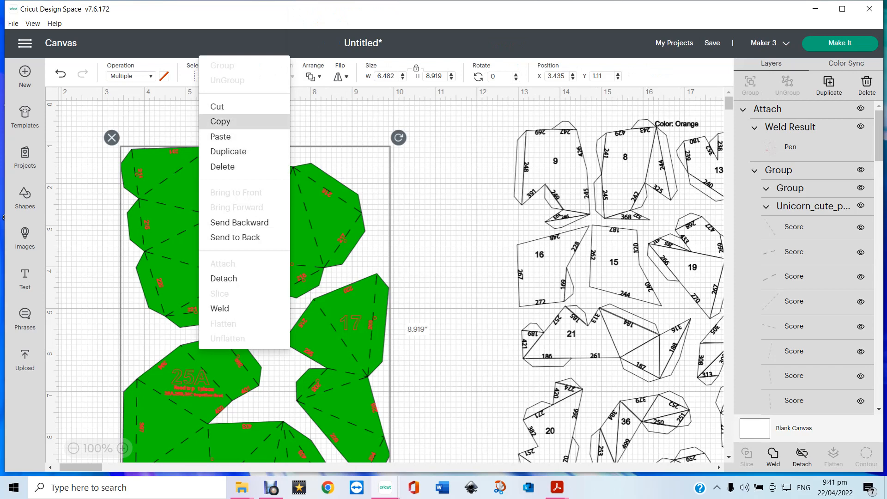
left_click(216, 107)
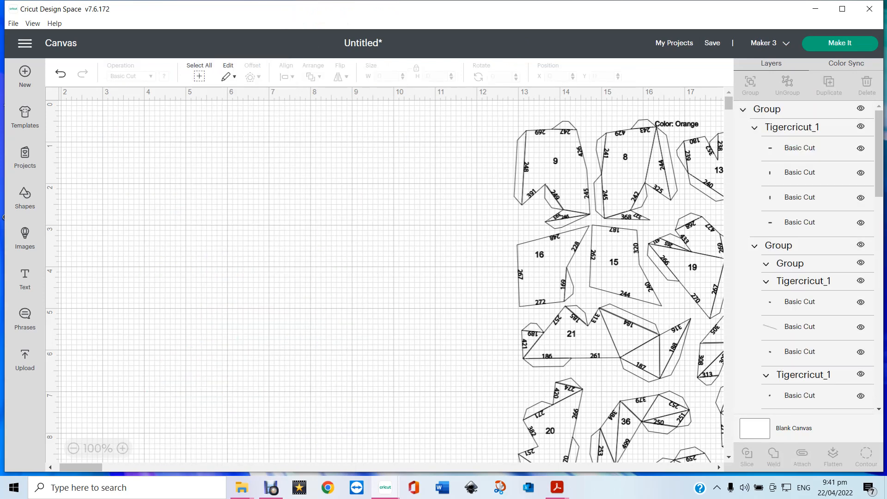
Maximise the blank design window, paste the green unicorn pieces there, and move them to about X 1.99, Y 0.679.
mouse_move(385, 487)
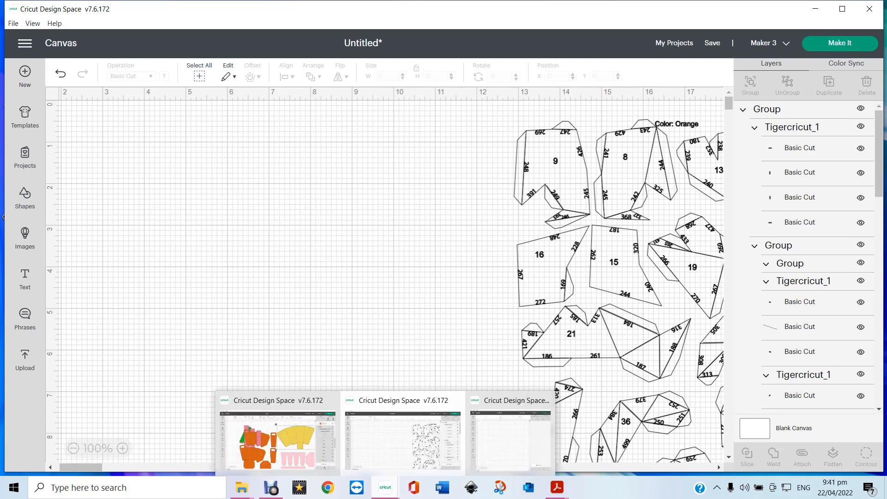
left_click(511, 439)
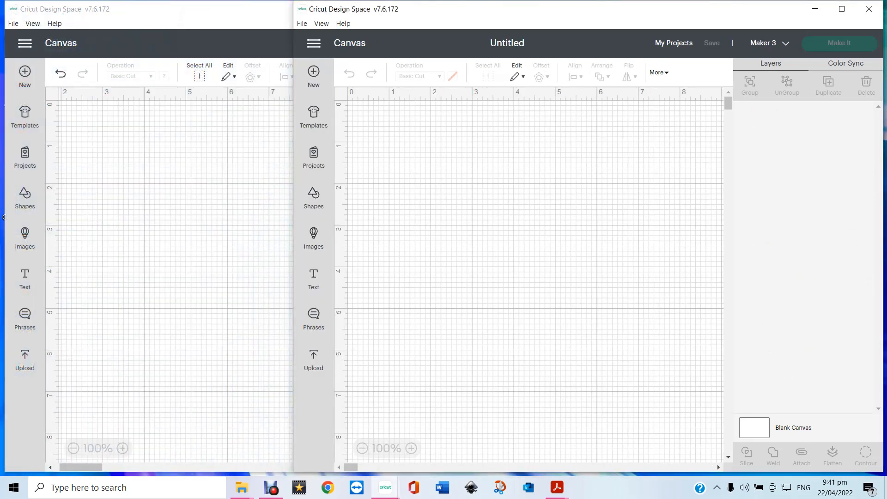
left_click_drag(457, 10, 257, 1)
right_click(245, 152)
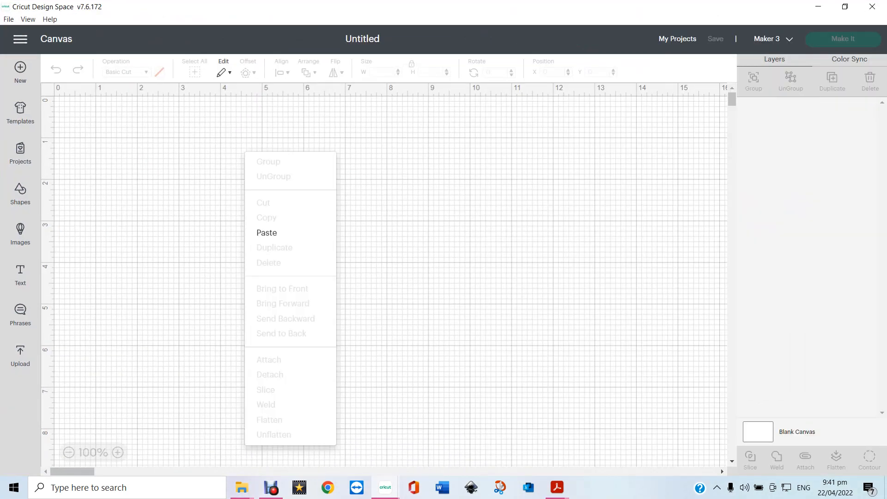
left_click(266, 232)
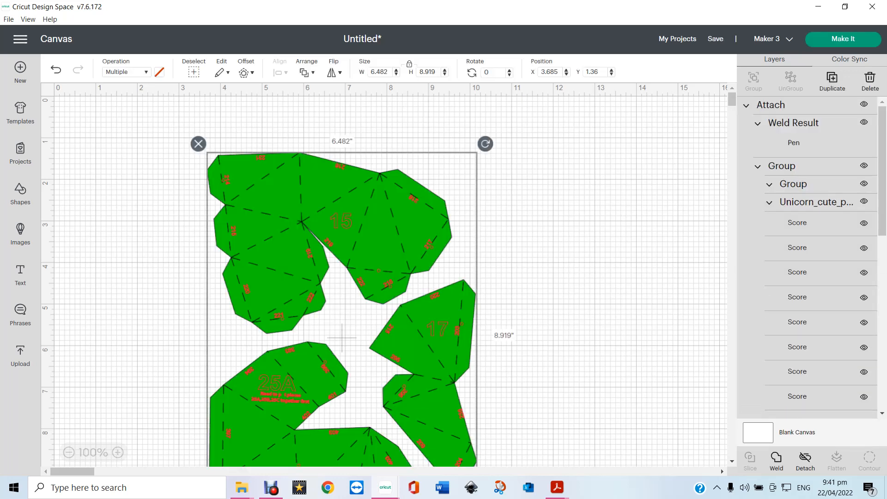
left_click_drag(281, 314, 271, 308)
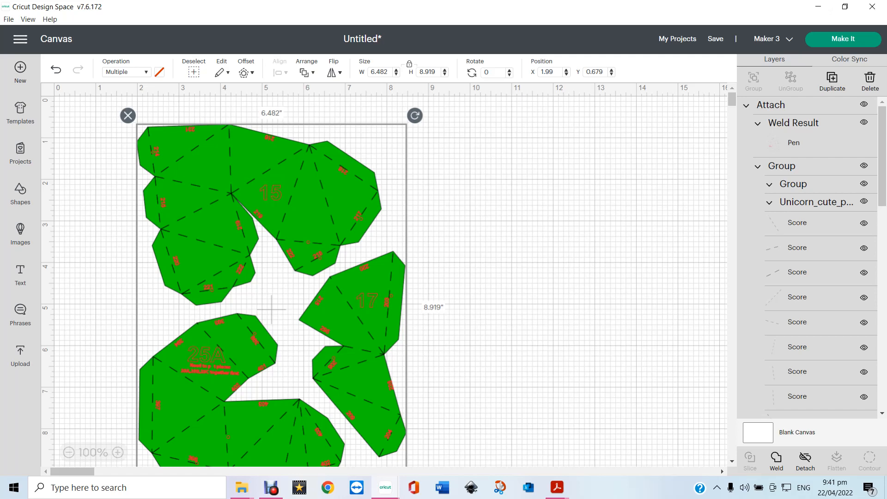
Restore the unicorn window to a smaller size, switch to the original canvas, and cut the orange tiger template group to the clipboard.
left_click_drag(216, 9, 201, 8)
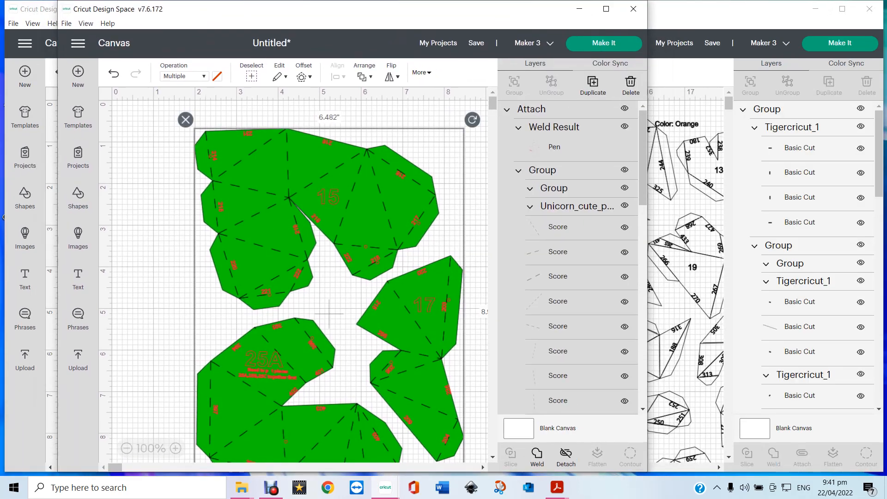
left_click(676, 337)
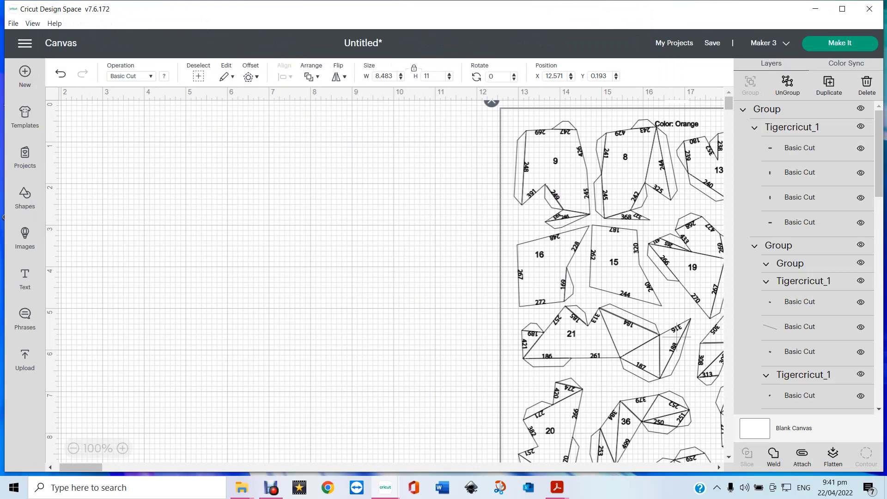
right_click(676, 329)
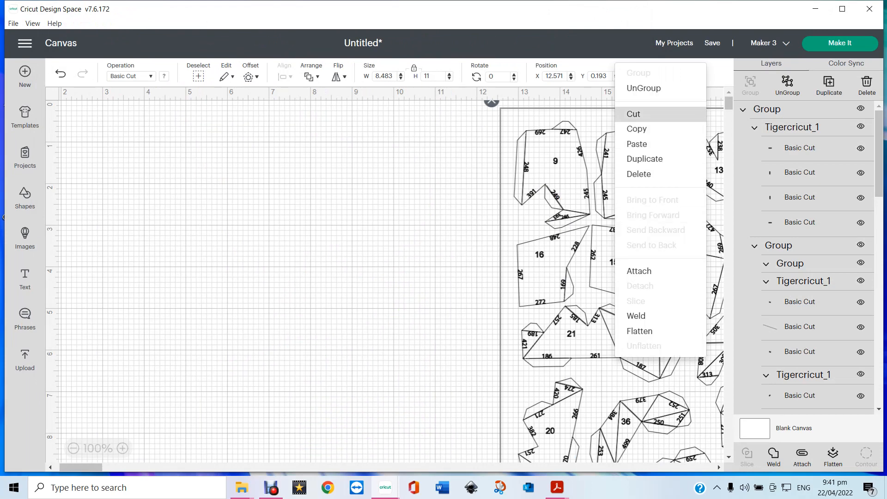
left_click(633, 113)
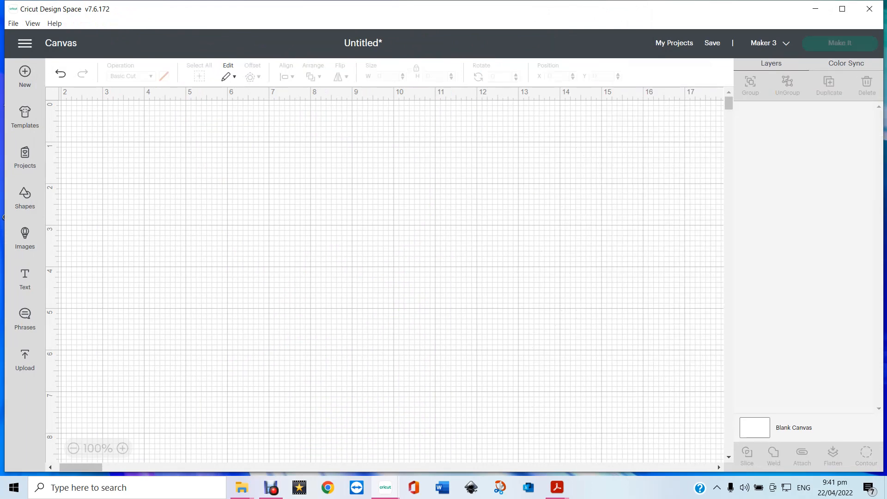
Paste the tiger template into the maximised green unicorn canvas and cut it out again.
left_click_drag(343, 9, 305, 354)
left_click(329, 313)
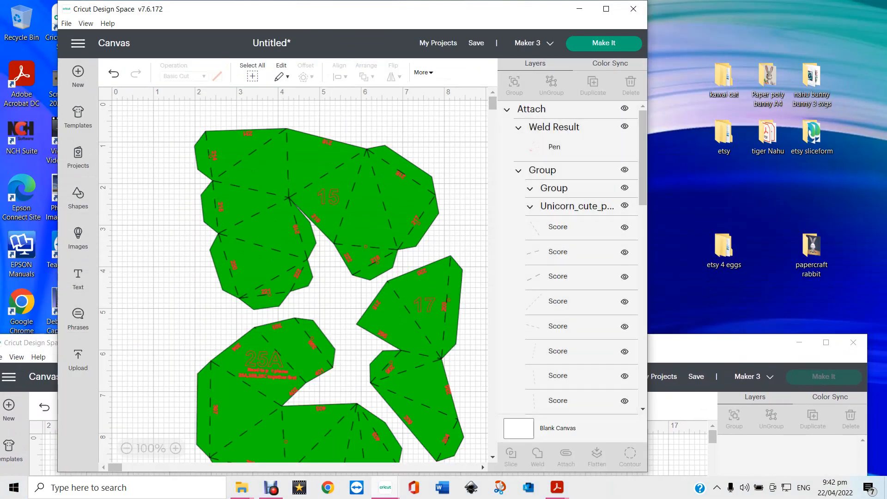
left_click(606, 9)
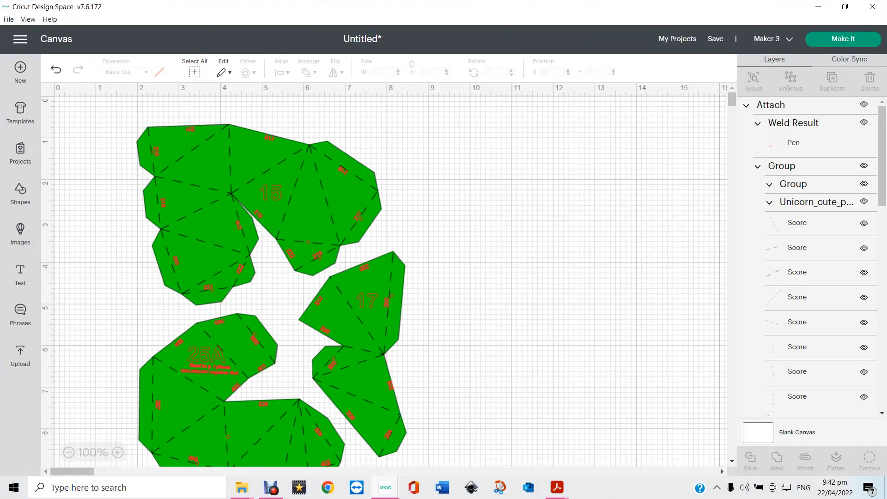
right_click(489, 145)
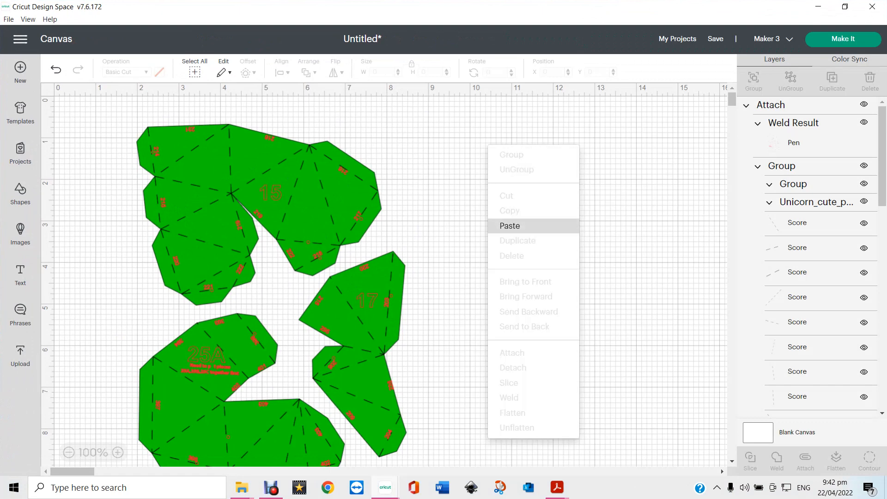
left_click(510, 226)
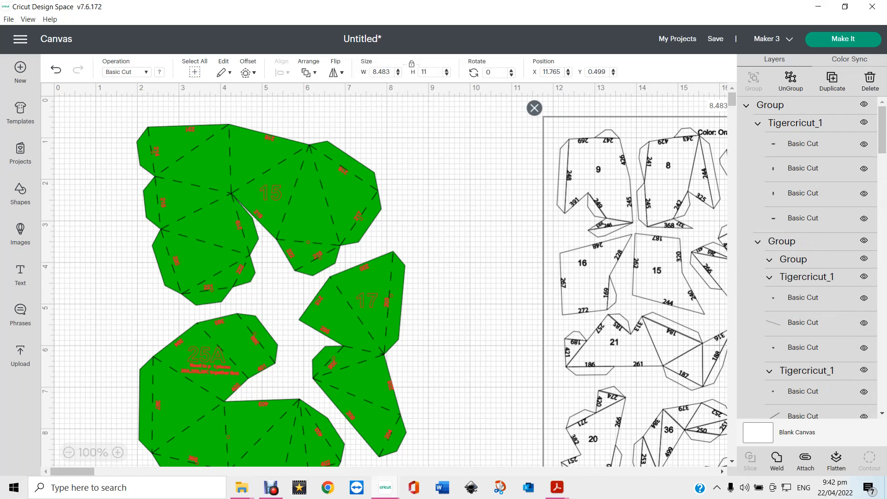
right_click(606, 43)
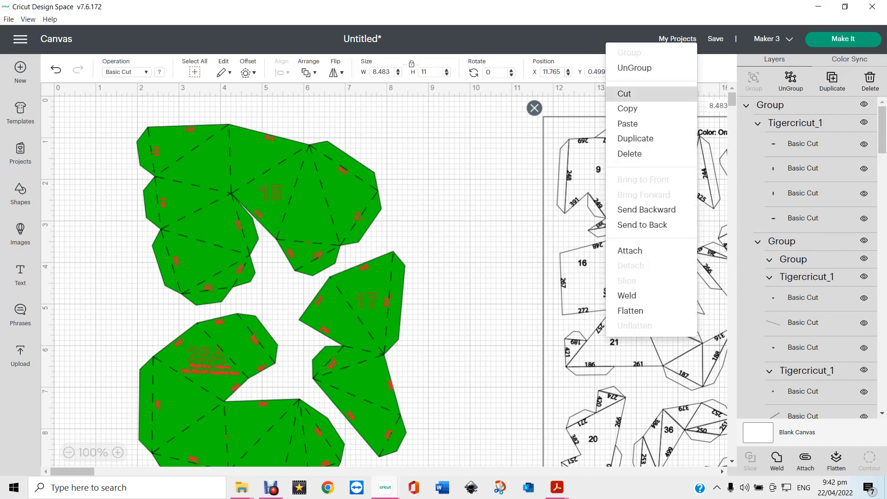
left_click(628, 94)
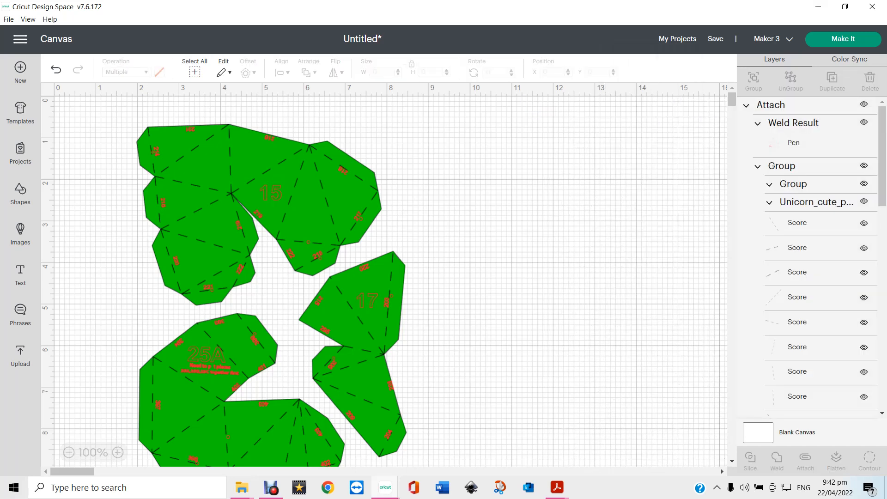
Return to the empty original canvas, paste the tiger template there, and move it to about X 6.001, Y 0.124.
left_click(818, 6)
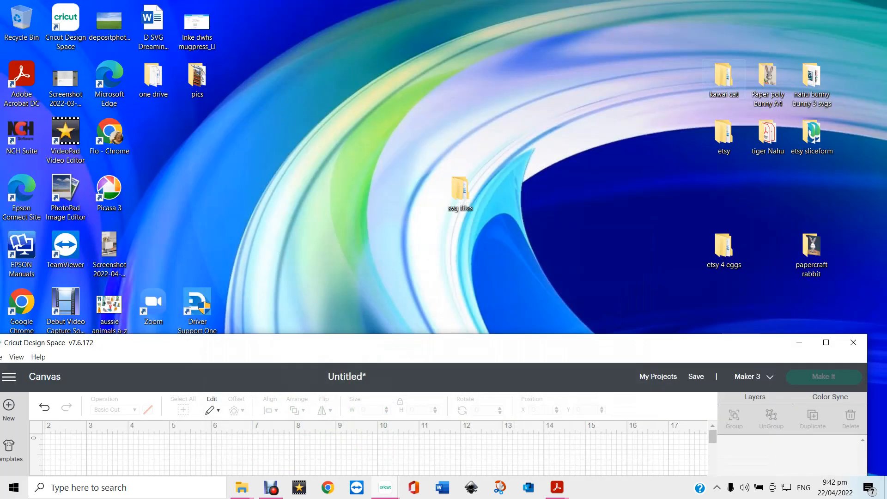
left_click_drag(491, 350, 500, 19)
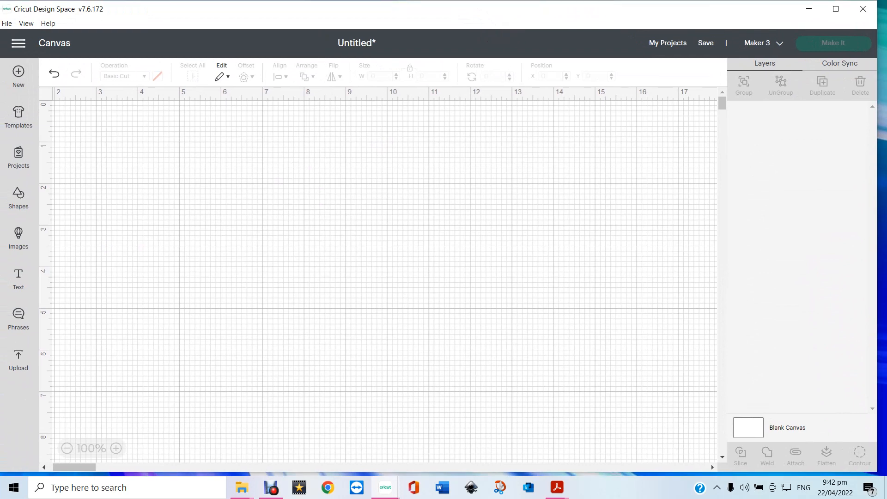
right_click(325, 205)
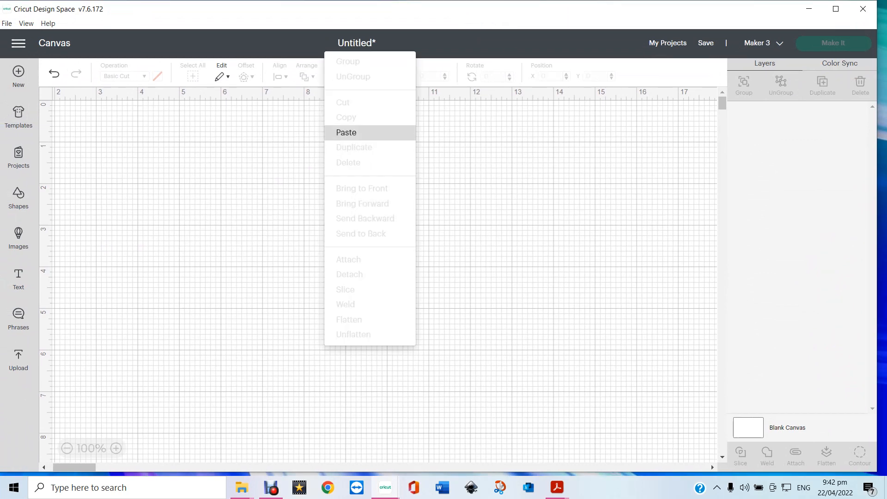
left_click(346, 132)
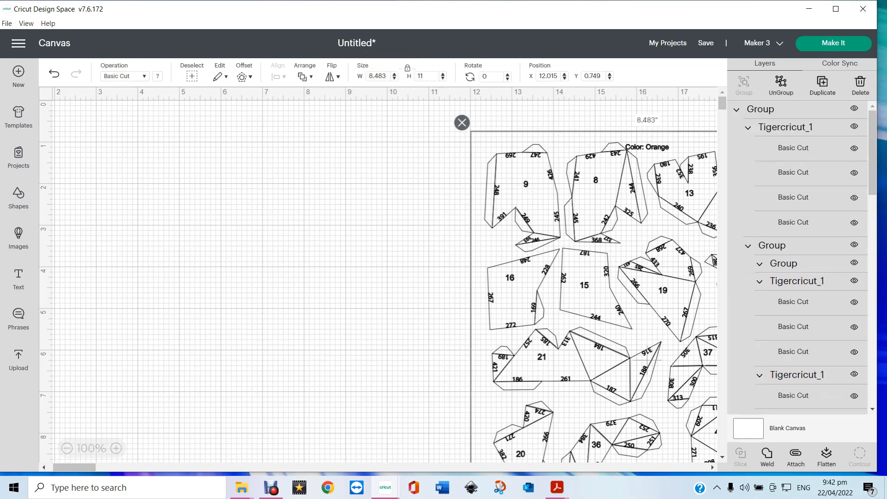
left_click_drag(594, 286, 346, 262)
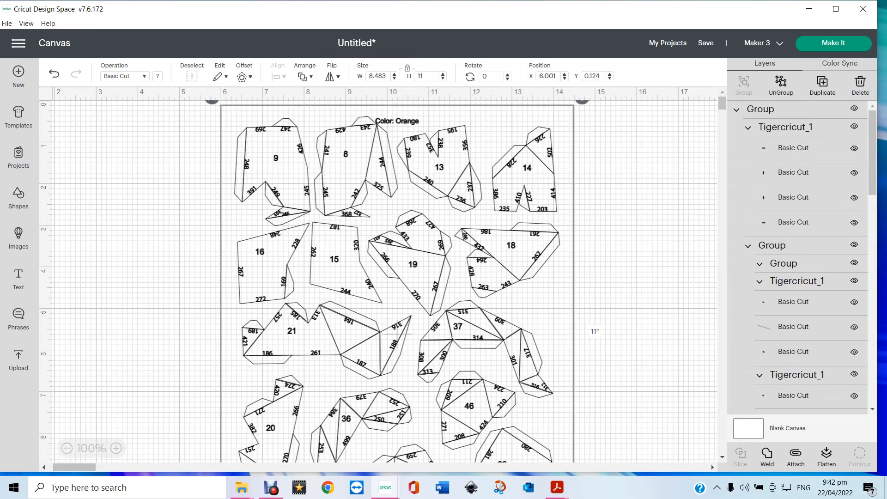
Examine the tiny cut lines of the template's first Tigercricut_1 set at up to 400% zoom and look over the whole sheet.
left_click(785, 127)
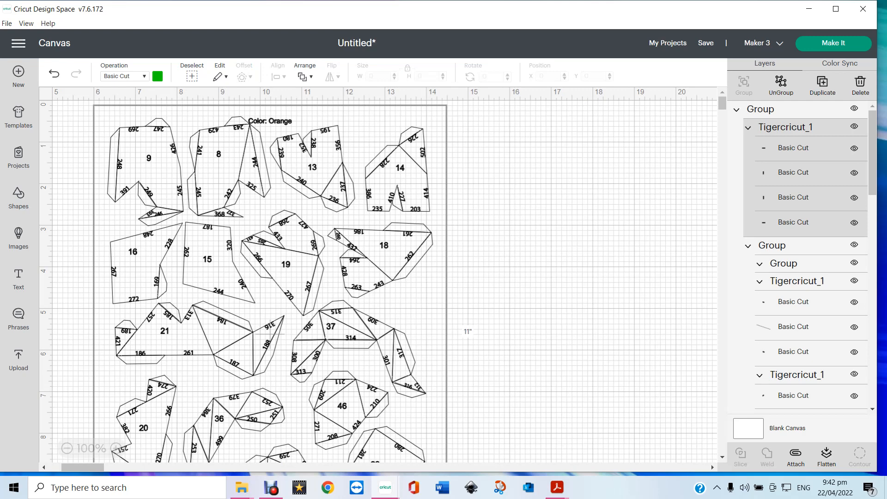
left_click(71, 139)
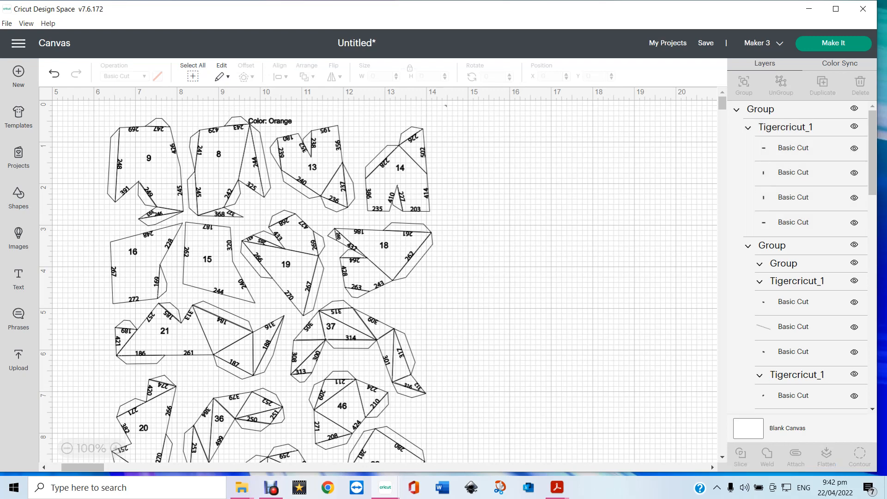
left_click(116, 449)
left_click(116, 448)
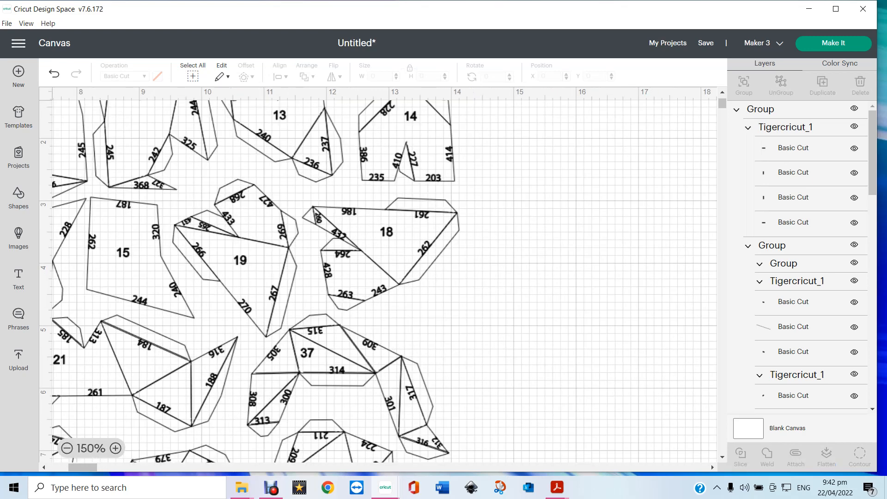
left_click(115, 448)
left_click(116, 448)
left_click(116, 448)
left_click(115, 448)
left_click(116, 448)
left_click(116, 449)
scroll(639, 134, "up", 10)
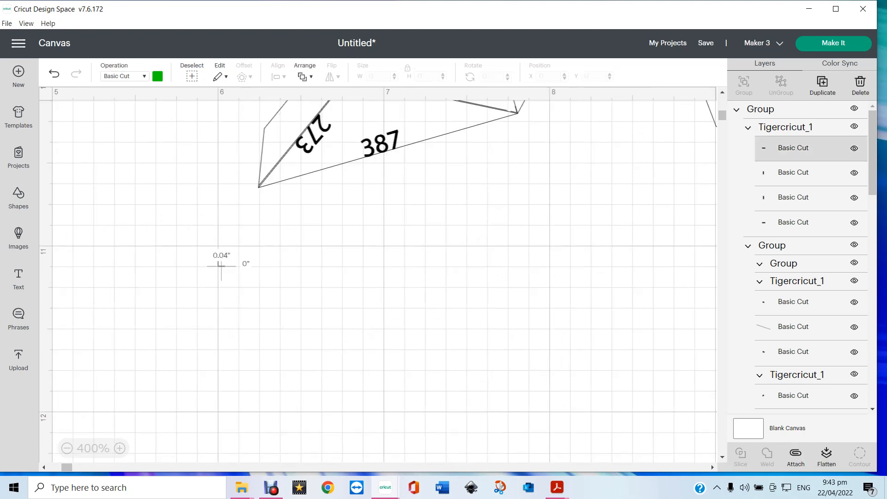
scroll(378, 281, "up", 20)
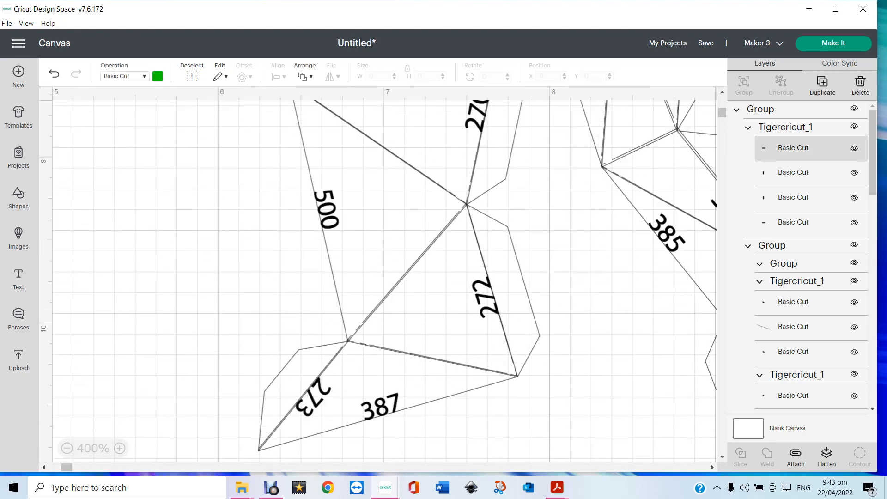
scroll(378, 281, "up", 10)
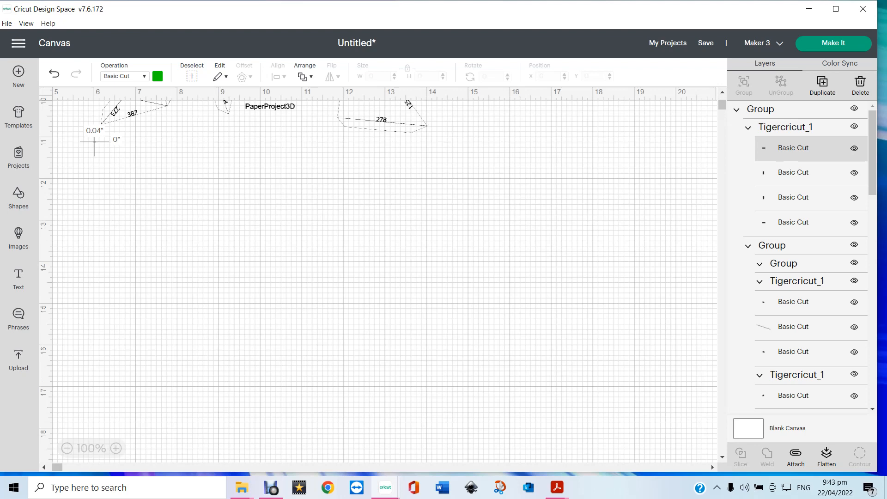
scroll(378, 280, "up", 20)
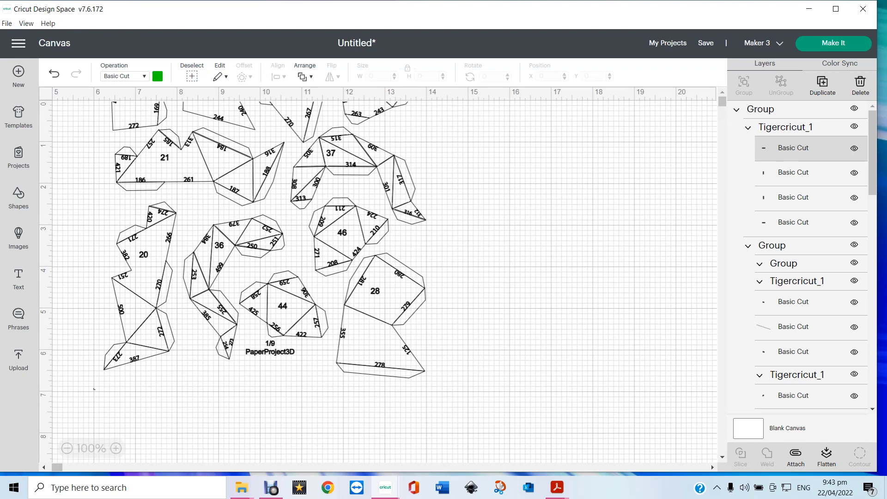
scroll(268, 277, "up", 8)
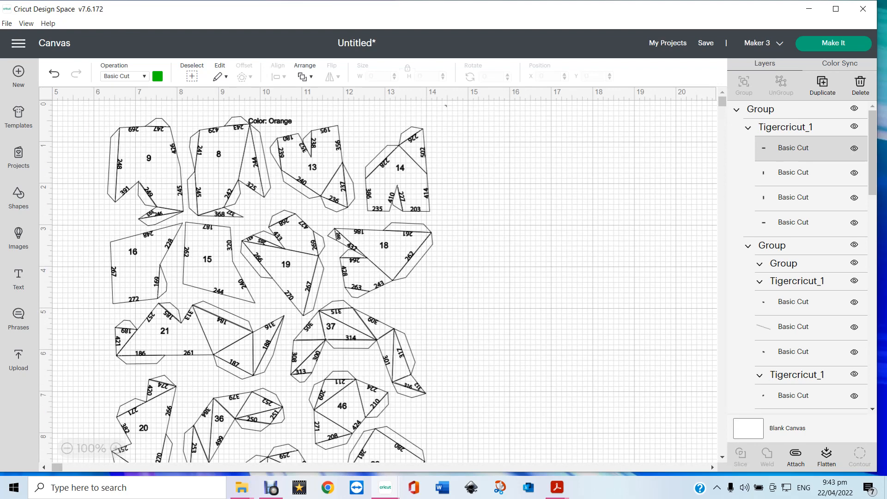
Move the whole tiger template to about X 5.974, Y 0.693 and hide its first Tigercricut_1 set of cut layers.
left_click(761, 110)
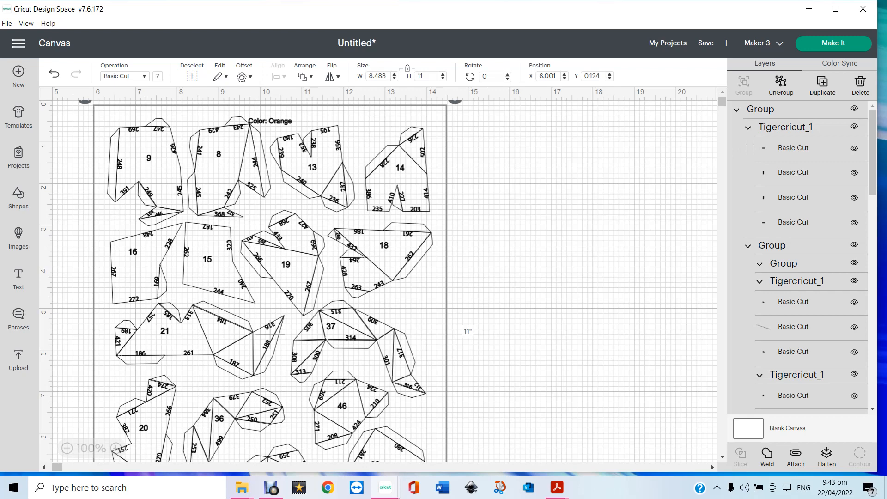
left_click_drag(270, 286, 269, 310)
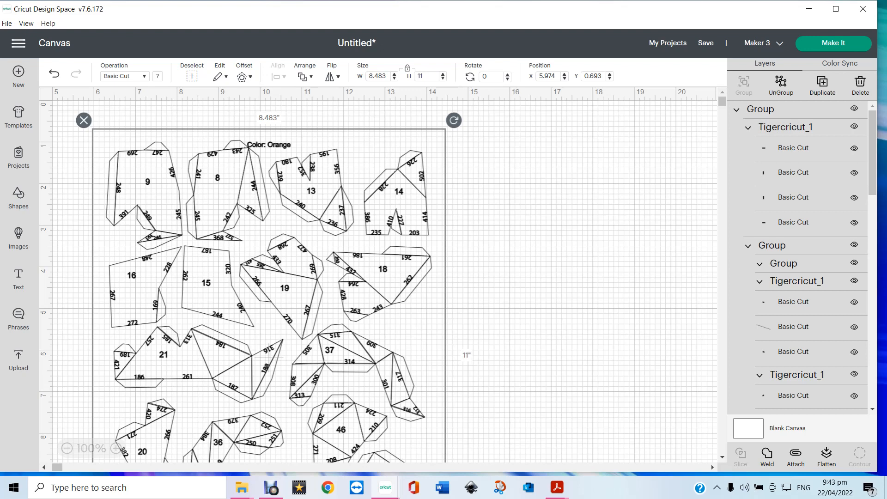
left_click(854, 126)
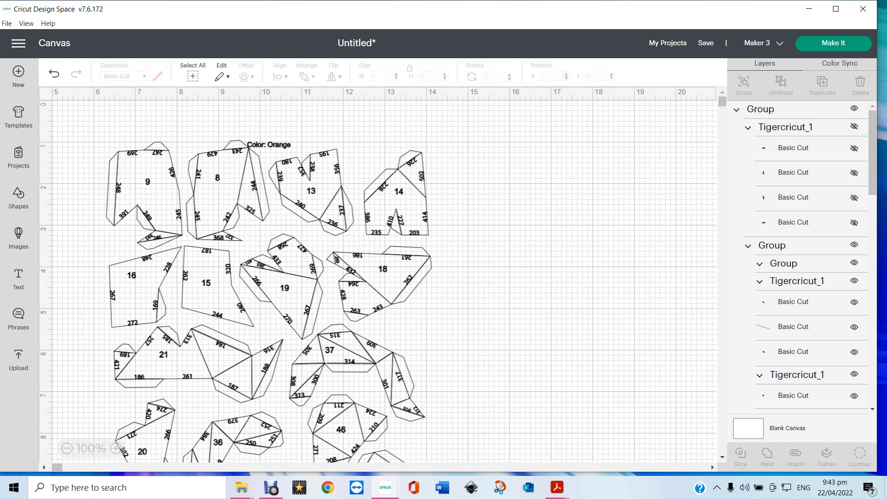
Delete the hidden Tigercricut_1 set and move the remaining tiger template to about X 4.522, Y 0.74.
left_click(785, 127)
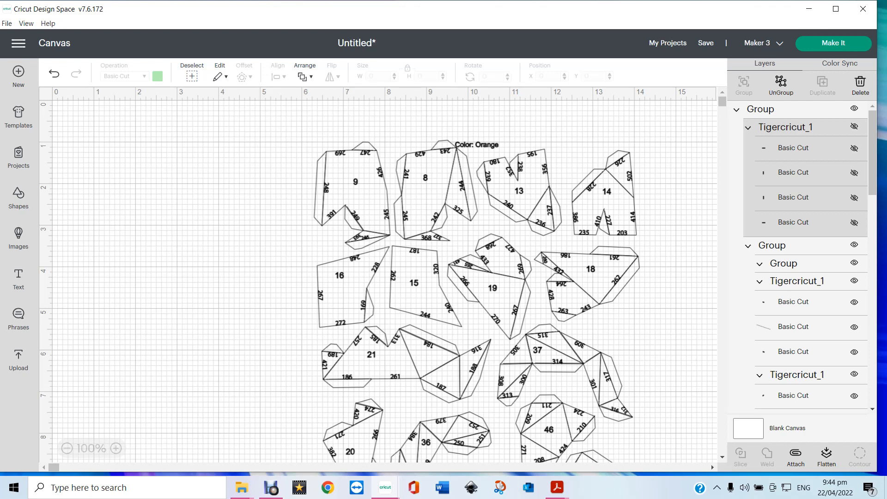
key("Delete")
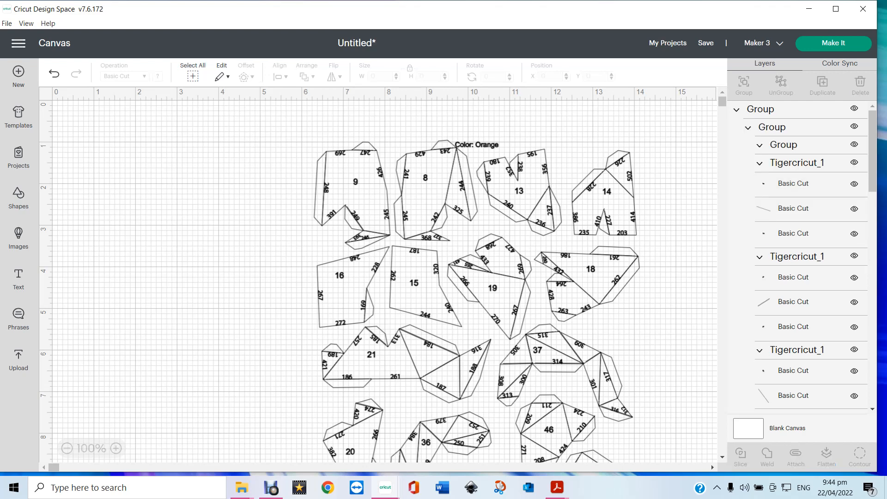
key("ctrl+a")
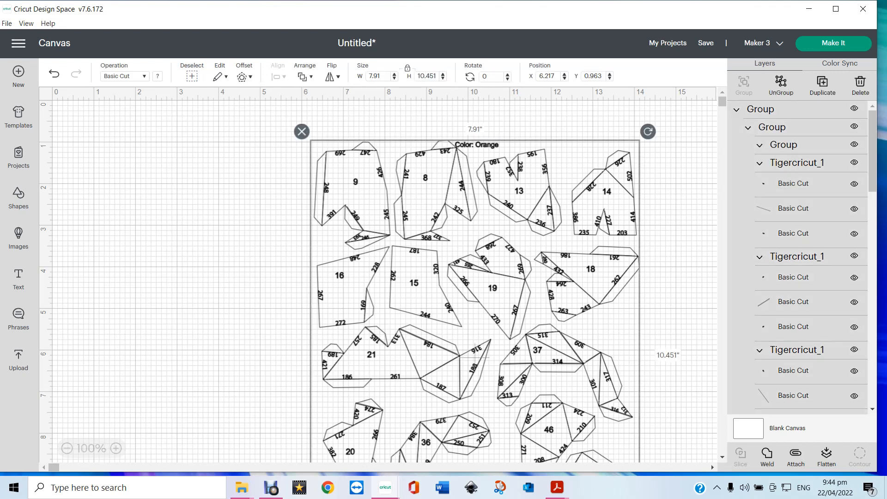
left_click_drag(474, 356, 404, 346)
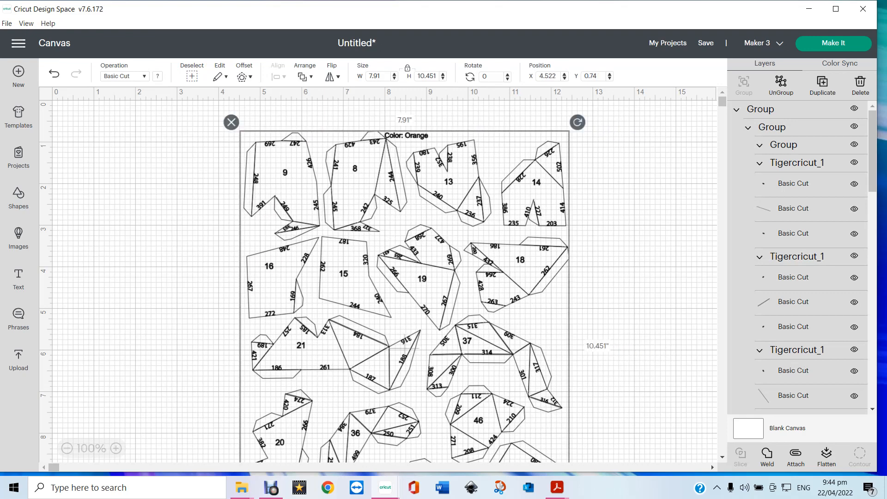
Set the line layer in the first Tigercricut_1 set, at edge 316 beside piece 37, to Pen in red.
left_click(793, 184)
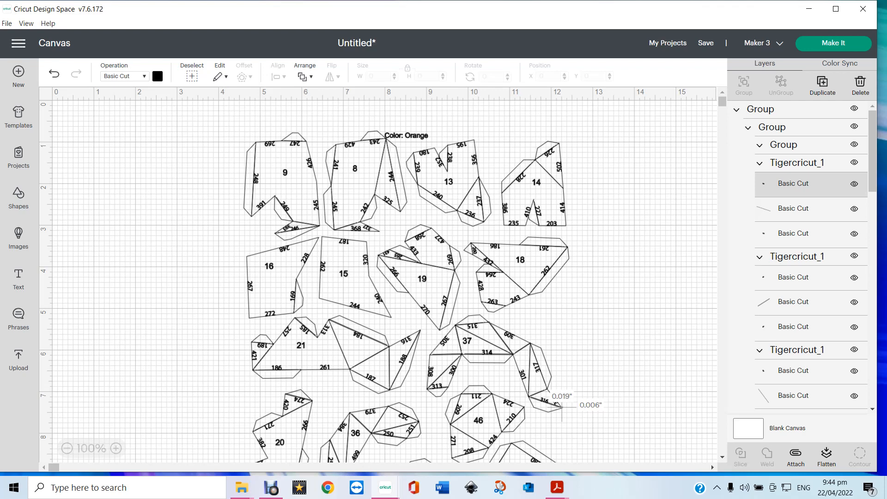
left_click(793, 209)
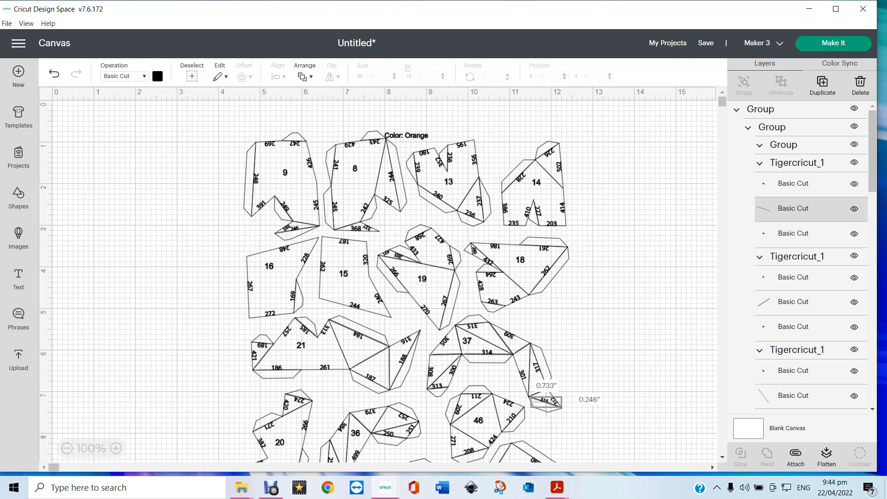
left_click(125, 76)
mouse_move(134, 188)
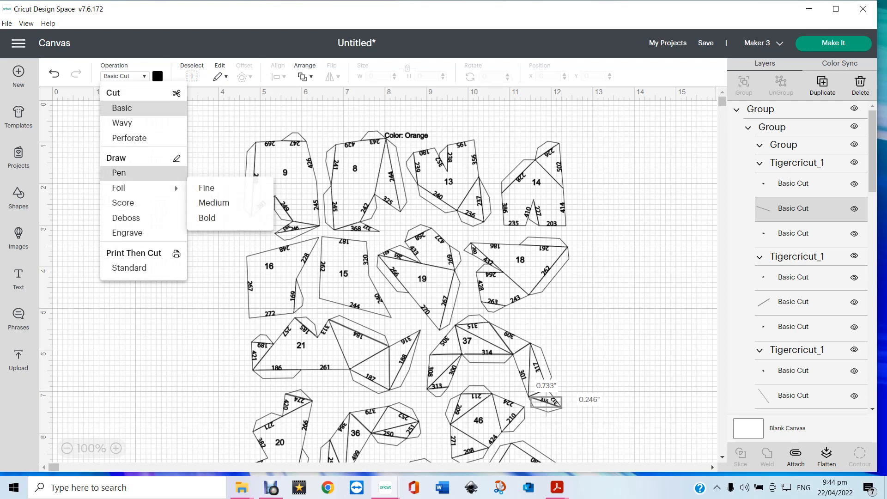
left_click(119, 173)
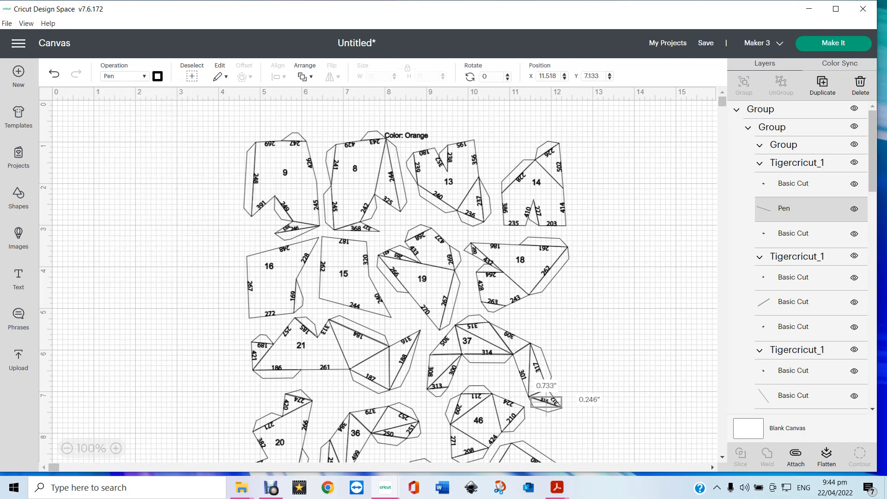
left_click(157, 76)
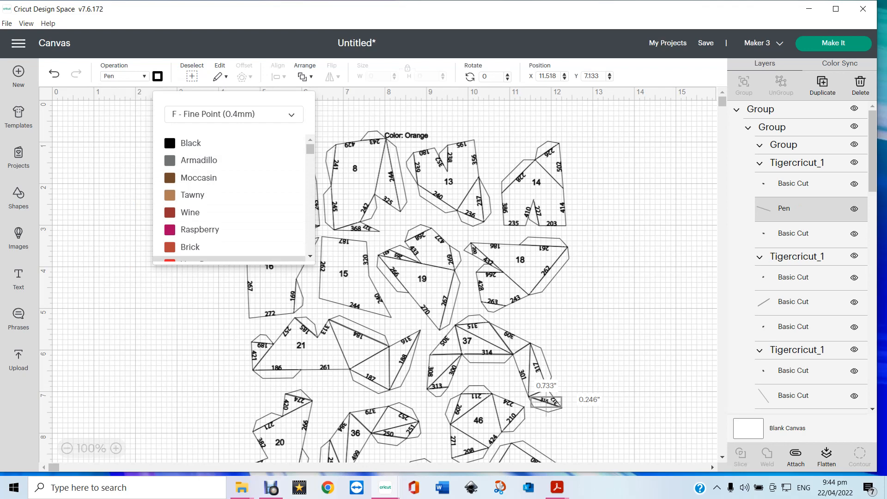
left_click(196, 258)
left_click(197, 305)
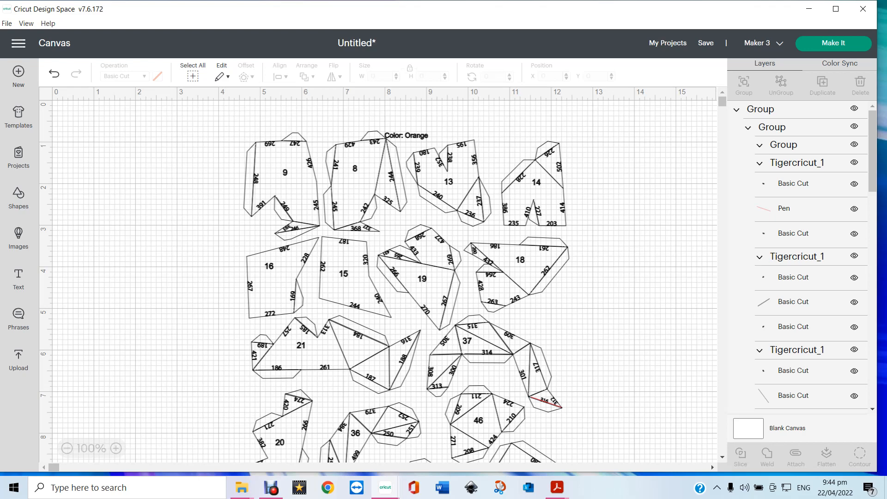
Set the whole group containing that Tigercricut_1 set to the Pen operation in red.
left_click(797, 163)
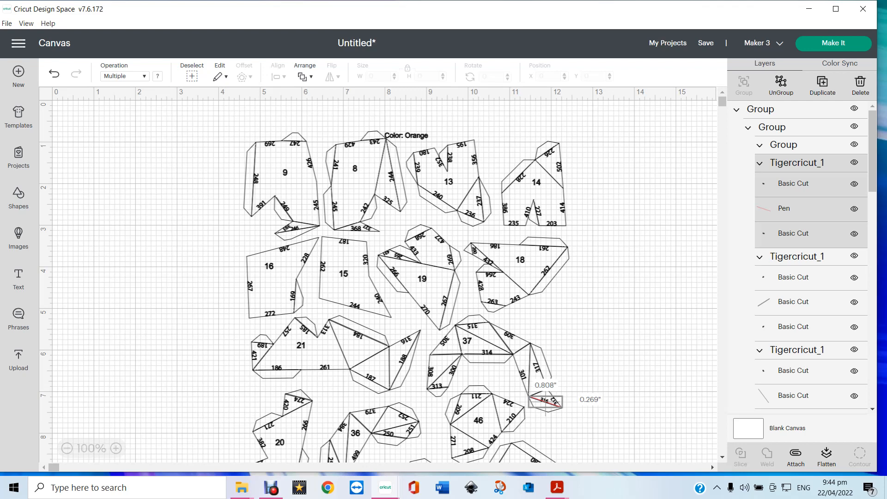
left_click(784, 145)
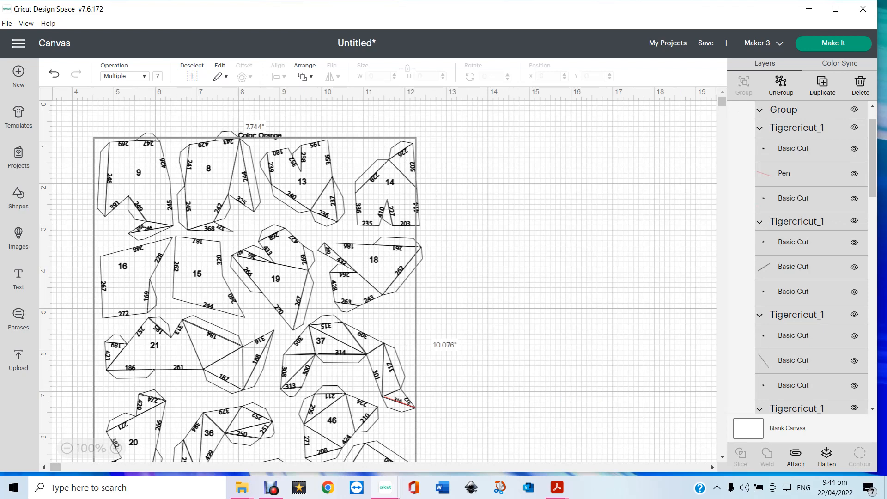
left_click(123, 75)
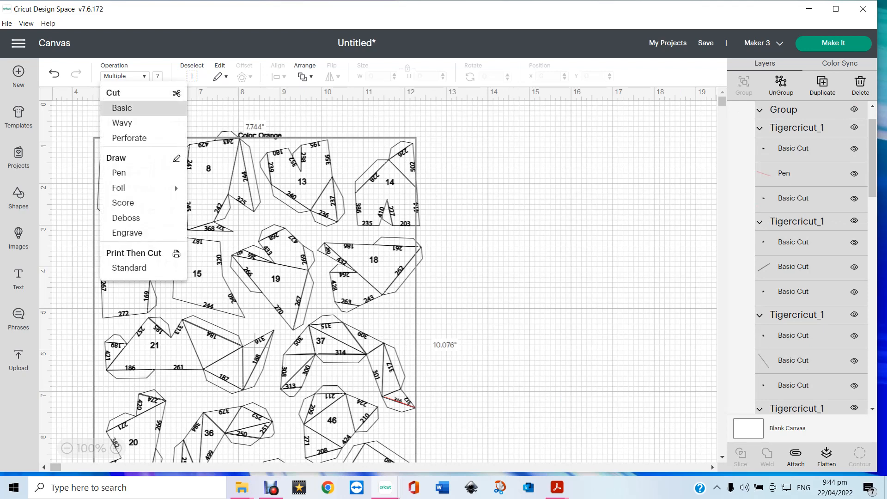
left_click(119, 173)
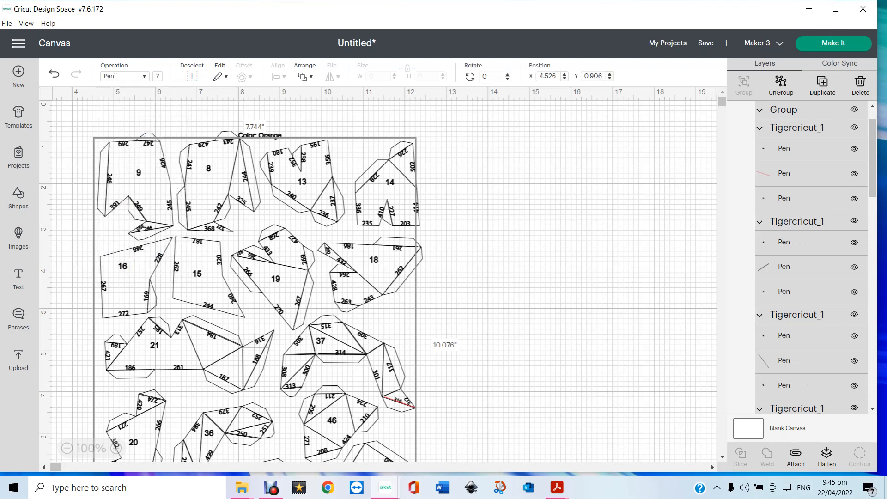
left_click(157, 77)
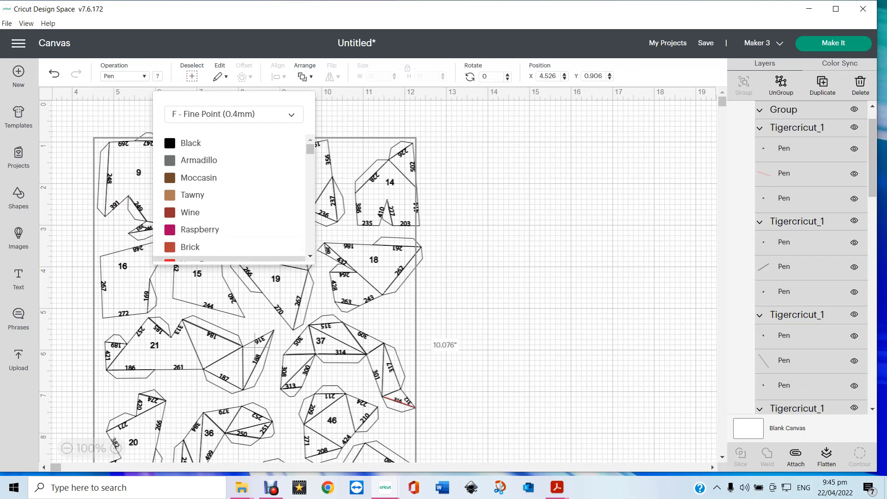
left_click(190, 246)
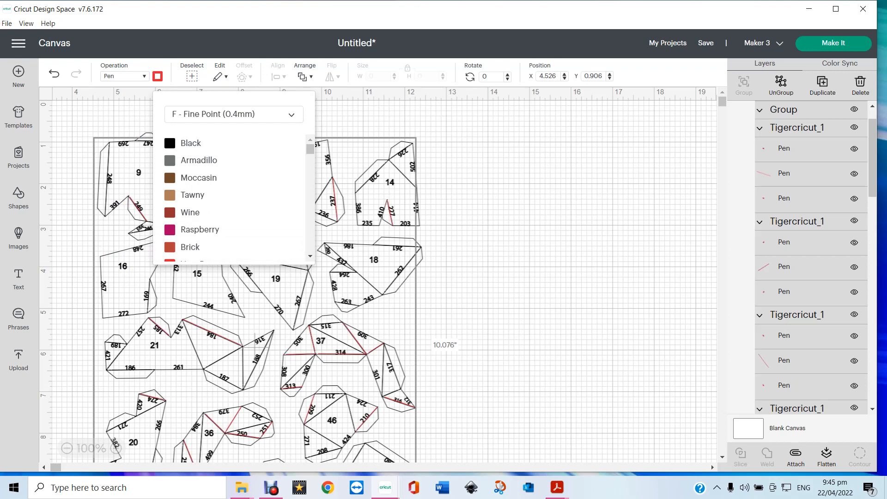
left_click(255, 347)
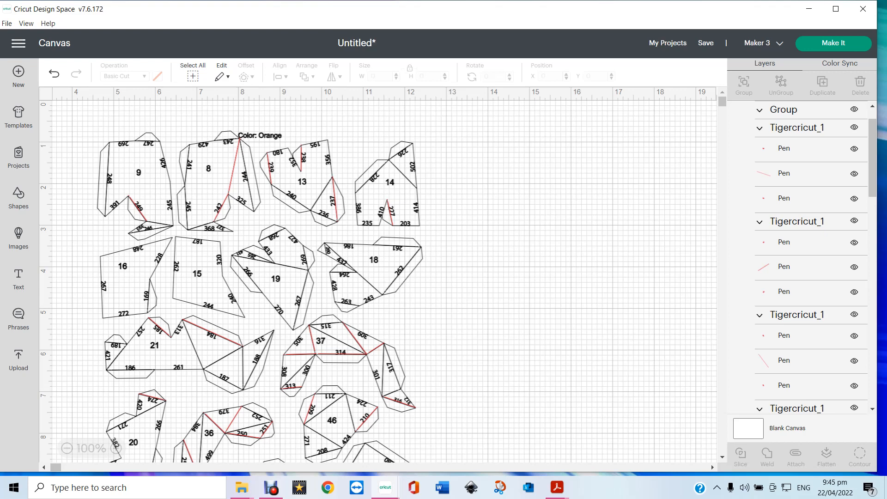
Review the red Pen layers down to the next group and check which lines its first Tigercricut_1 set covers.
scroll(811, 259, "down", 5)
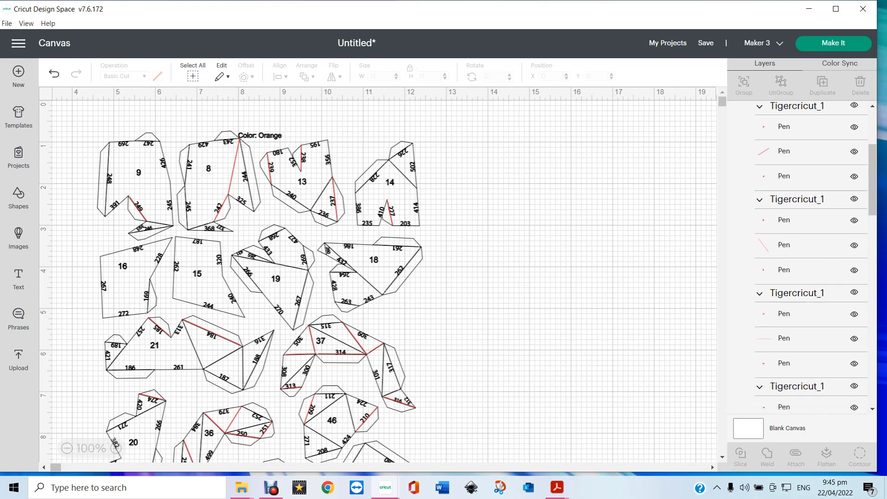
scroll(811, 259, "down", 3)
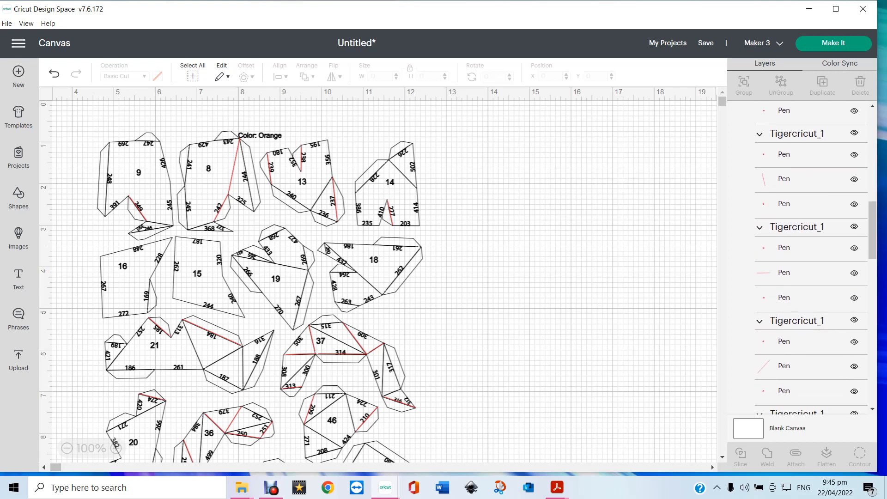
scroll(811, 259, "down", 8)
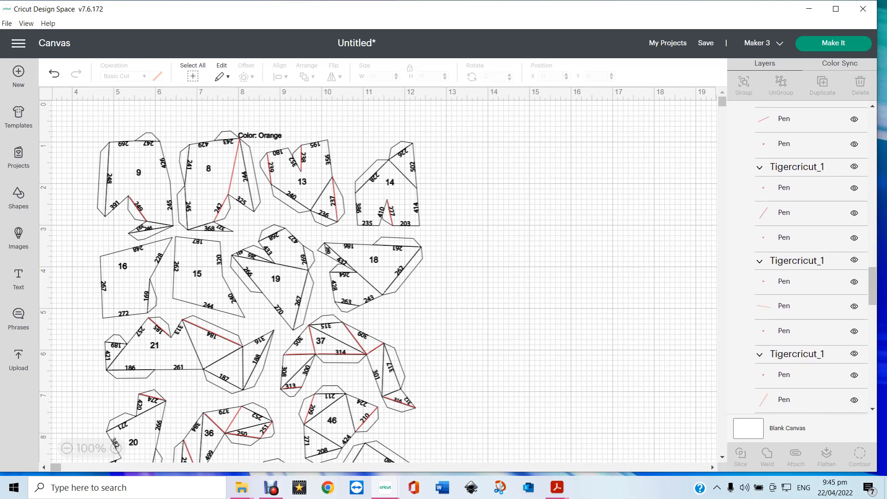
scroll(811, 259, "down", 8)
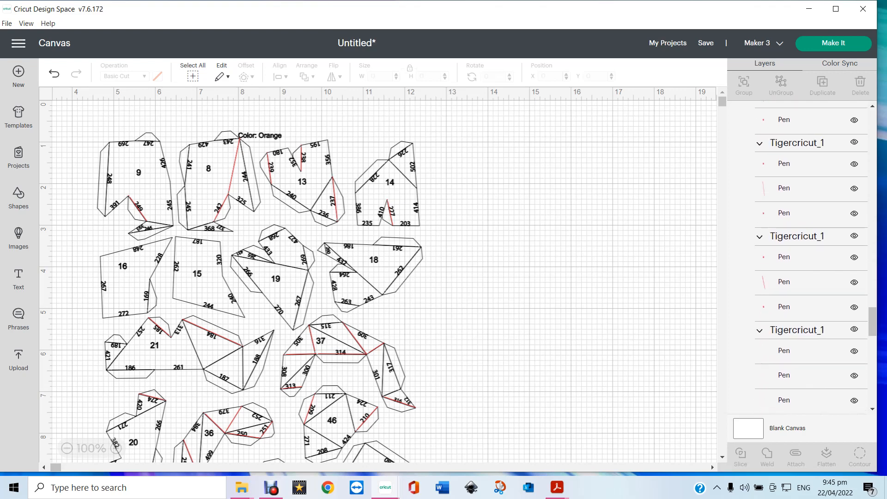
scroll(811, 259, "down", 8)
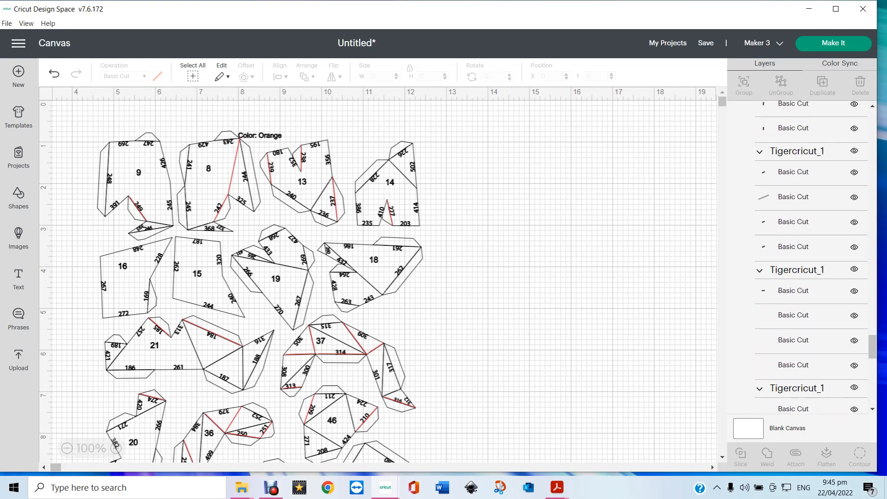
scroll(811, 258, "up", 5)
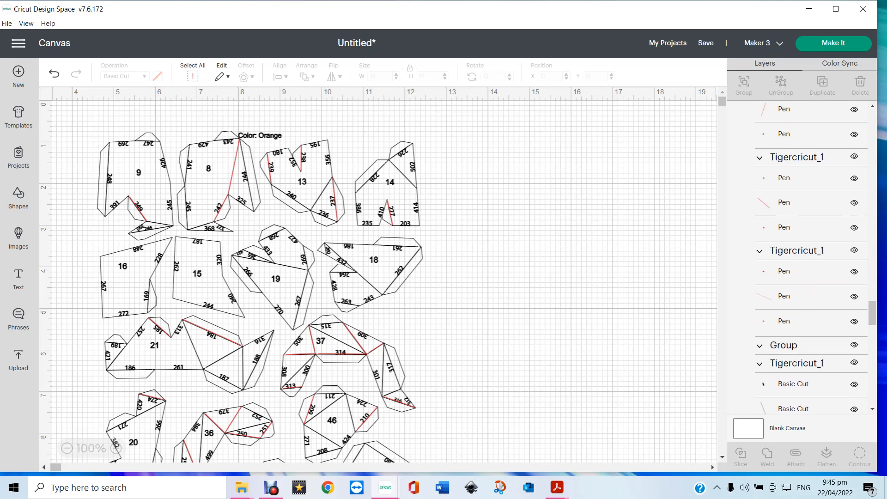
scroll(811, 259, "down", 4)
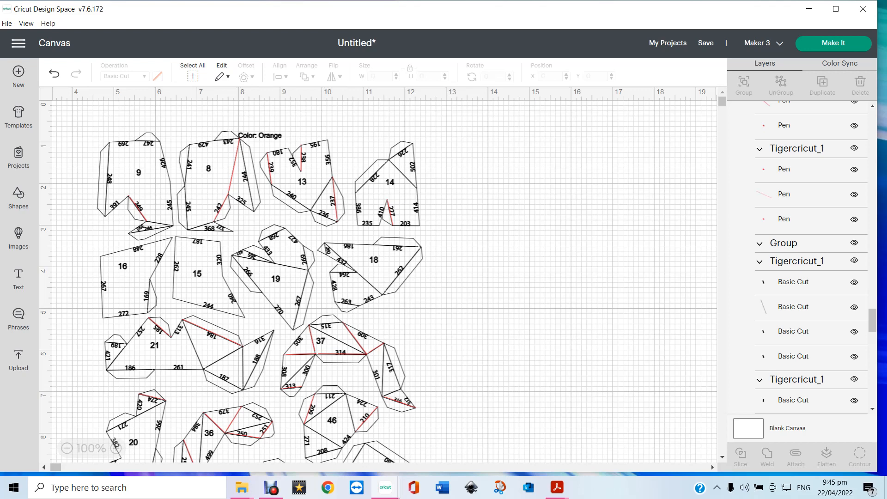
left_click(792, 283)
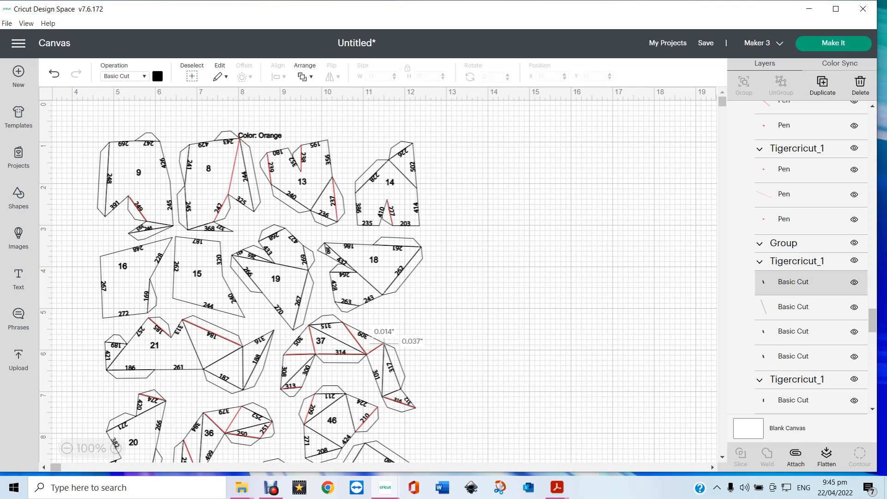
left_click(797, 262)
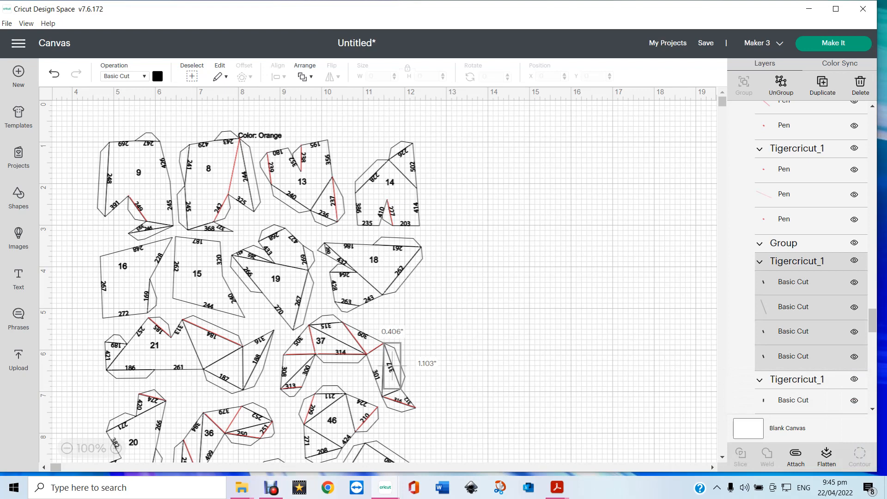
Set the entire next group of Basic Cut fold lines to the Pen operation in Light Green.
left_click(783, 244)
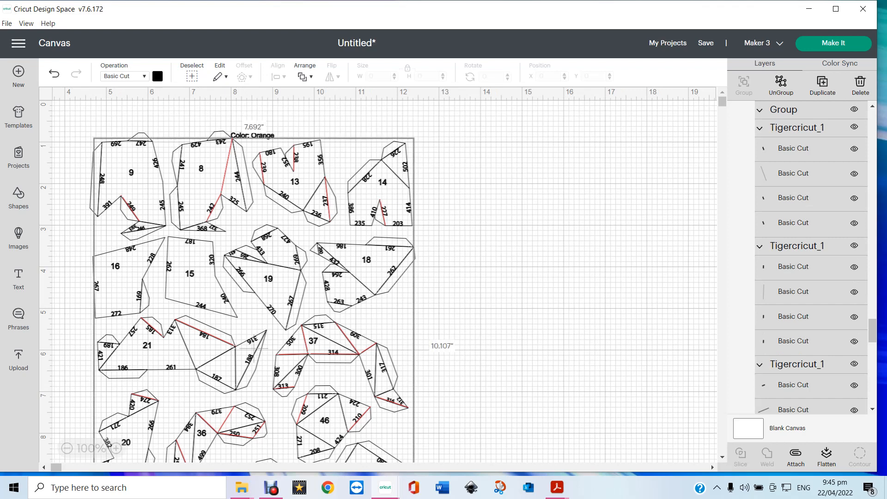
left_click(125, 76)
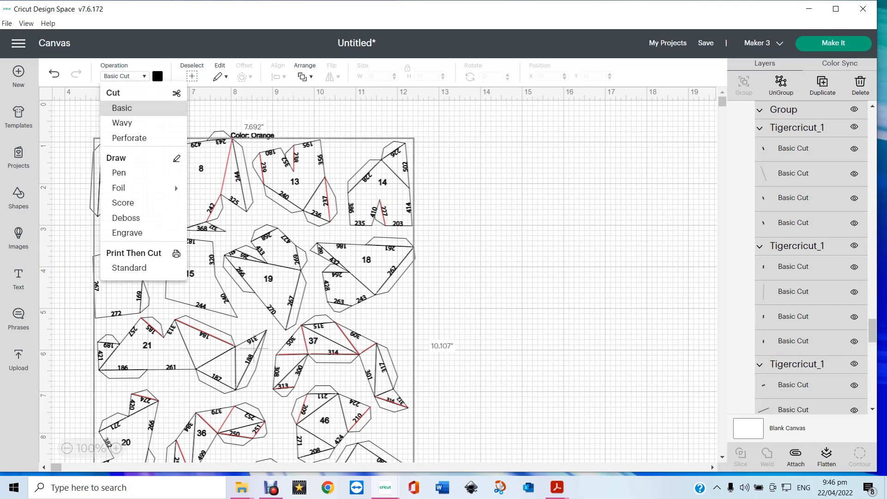
left_click(118, 172)
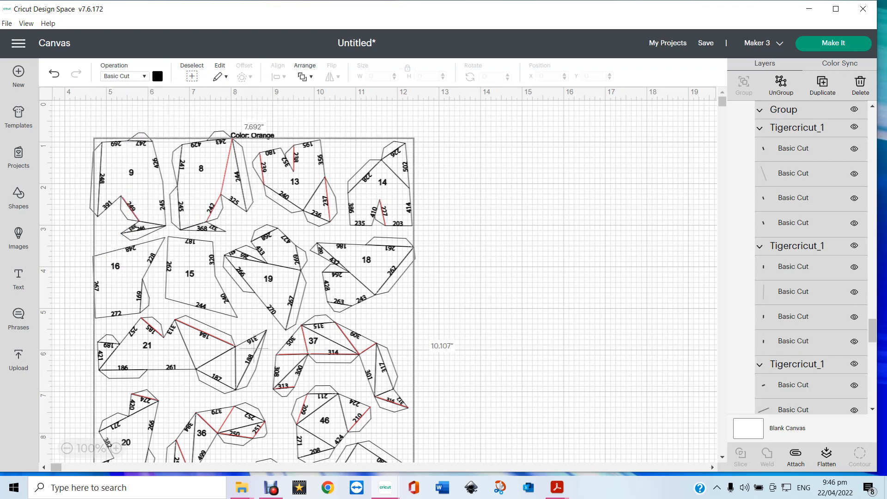
left_click(157, 76)
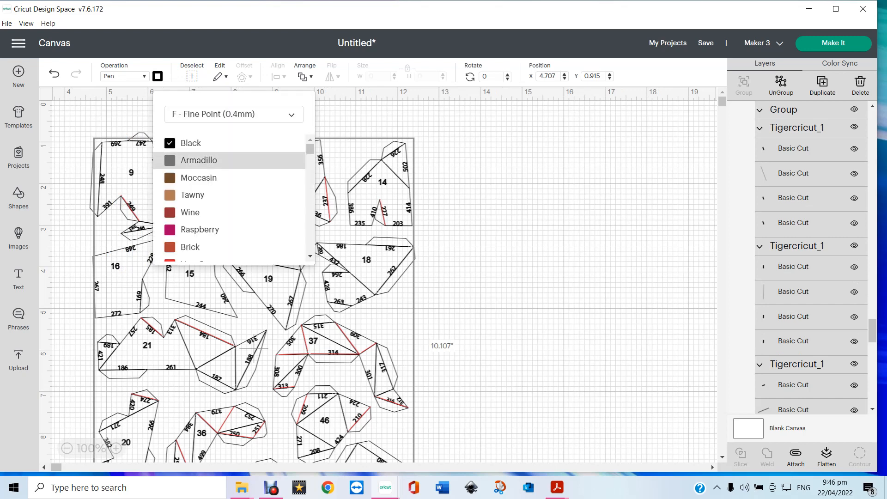
scroll(190, 180, "down", 1)
scroll(189, 181, "down", 4)
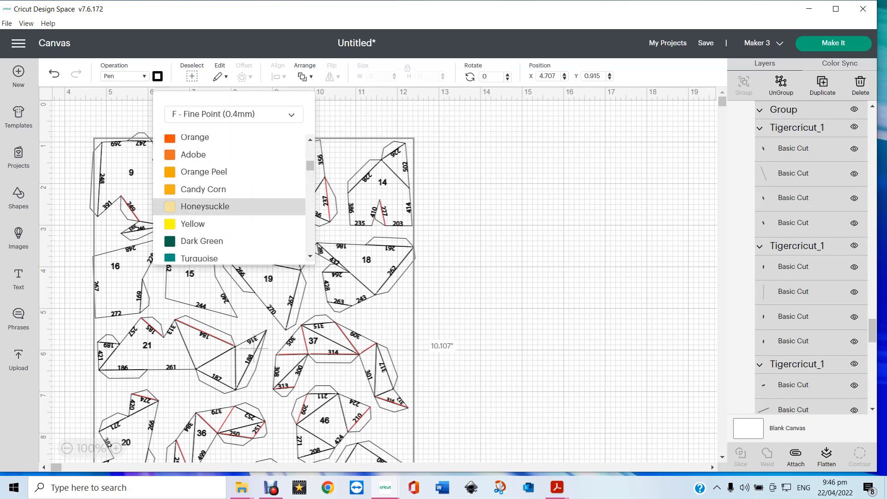
scroll(189, 157, "down", 3)
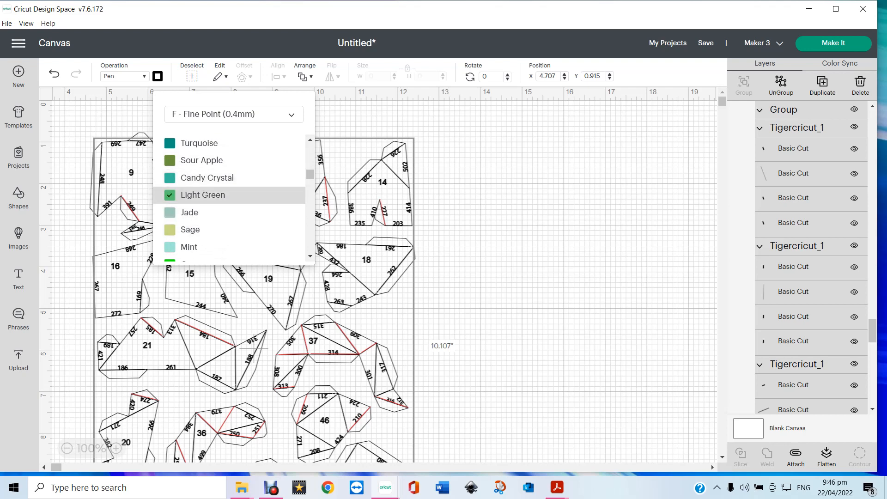
left_click(202, 195)
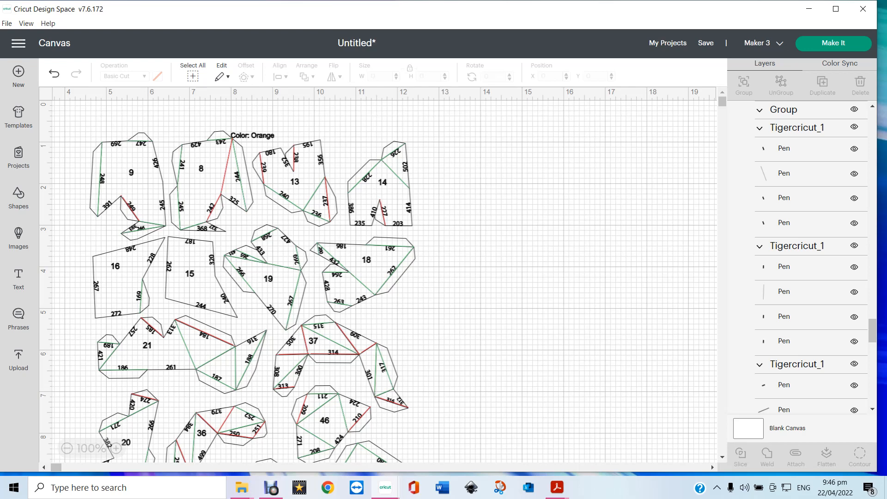
Review the green Pen fold-line layers, starting with the line at edge 317, down to the Tigercricut_1 set of Basic Cut numbers.
left_click(784, 173)
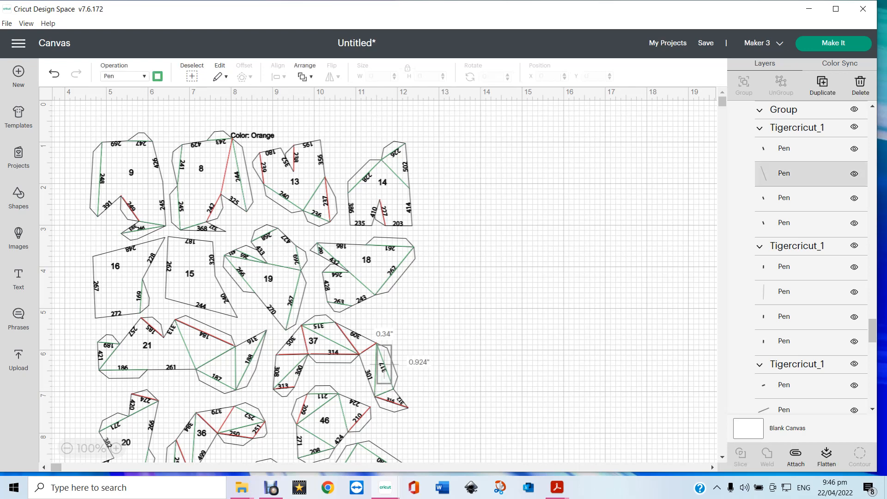
scroll(810, 258, "down", 3)
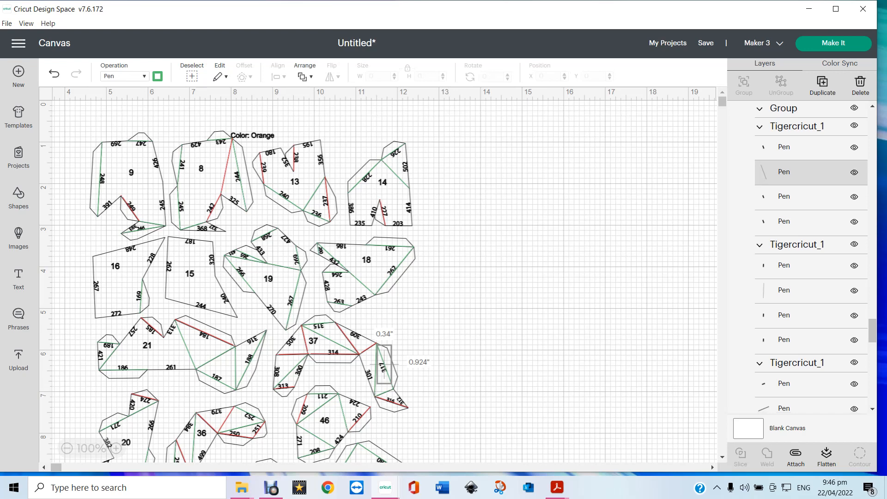
scroll(811, 259, "down", 5)
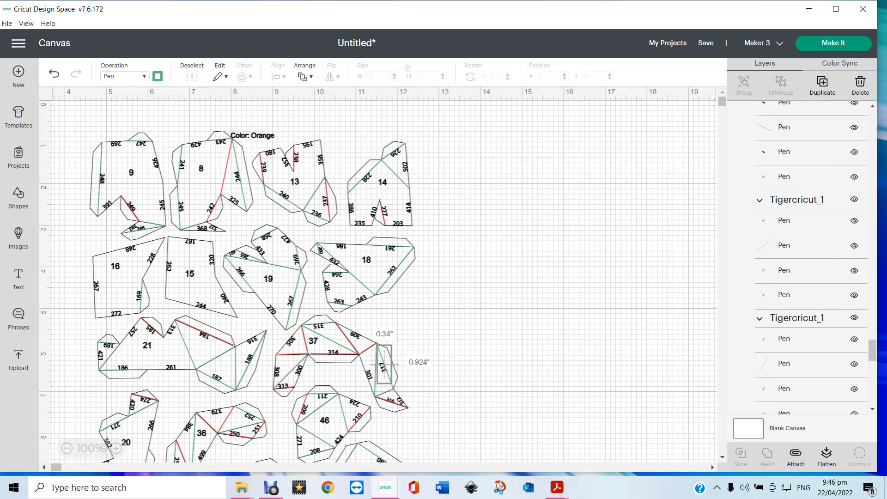
scroll(811, 259, "down", 5)
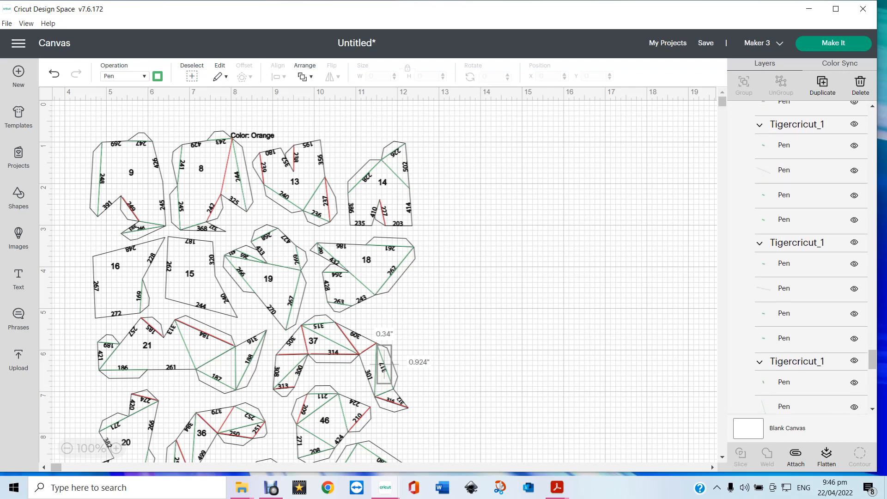
scroll(810, 258, "down", 3)
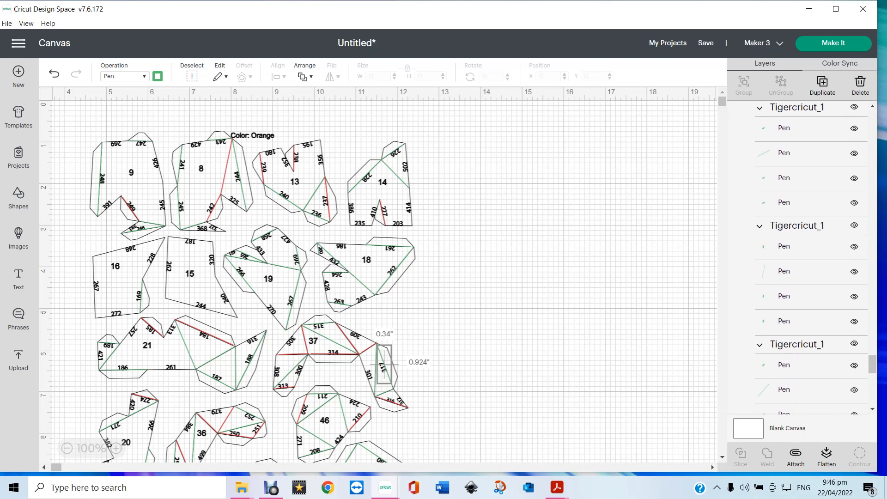
scroll(810, 259, "down", 2)
scroll(811, 259, "down", 5)
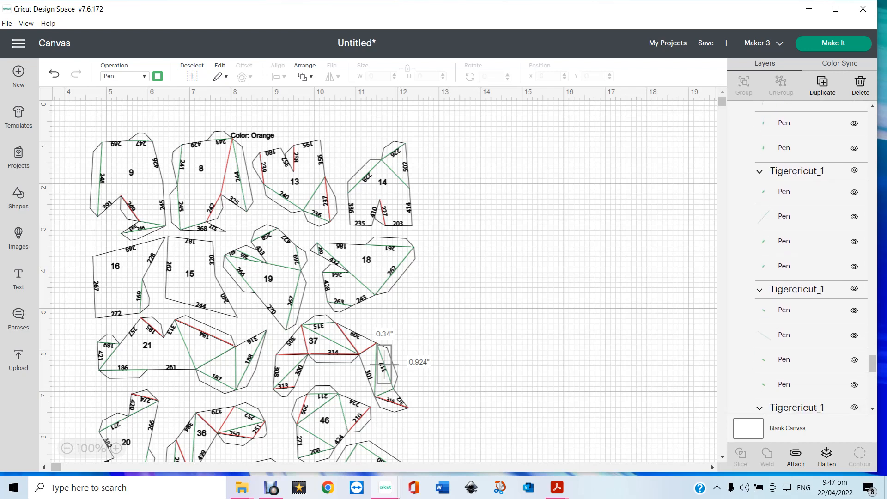
scroll(811, 258, "down", 4)
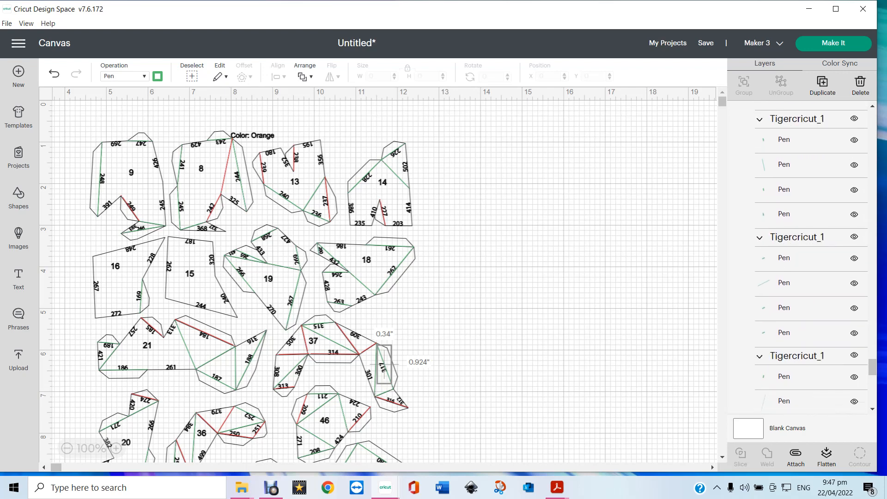
scroll(810, 259, "down", 1)
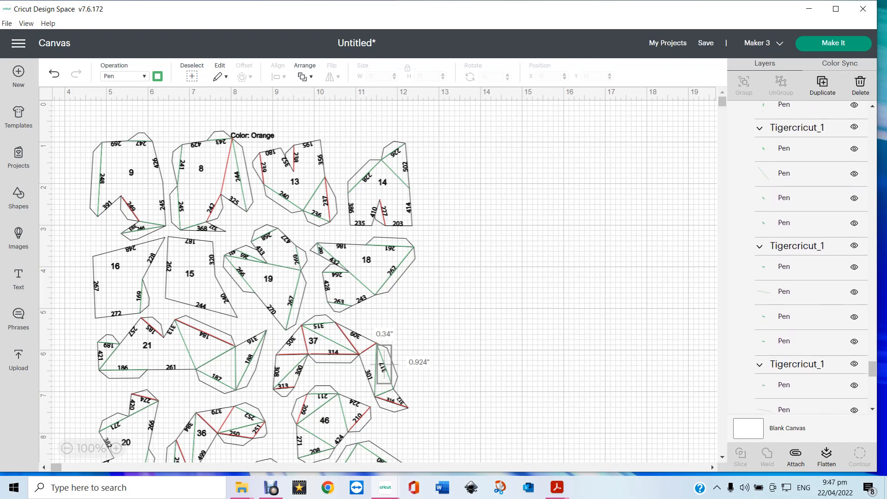
scroll(811, 258, "down", 3)
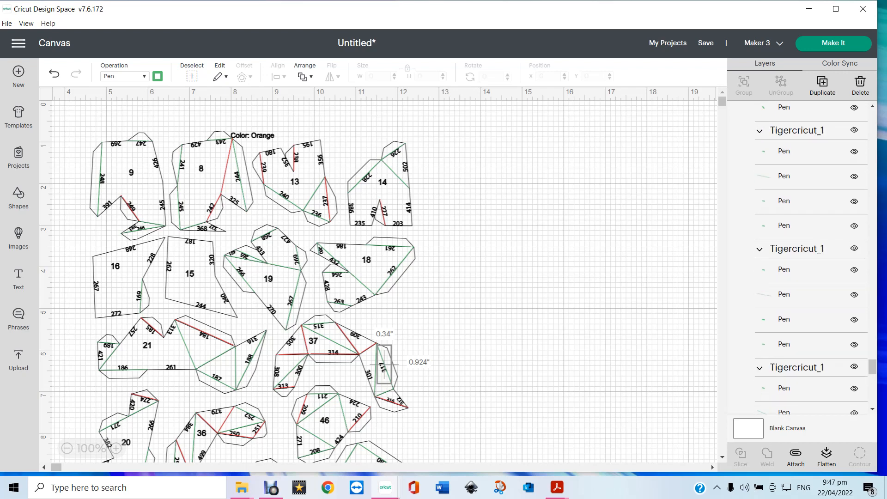
scroll(811, 259, "down", 1)
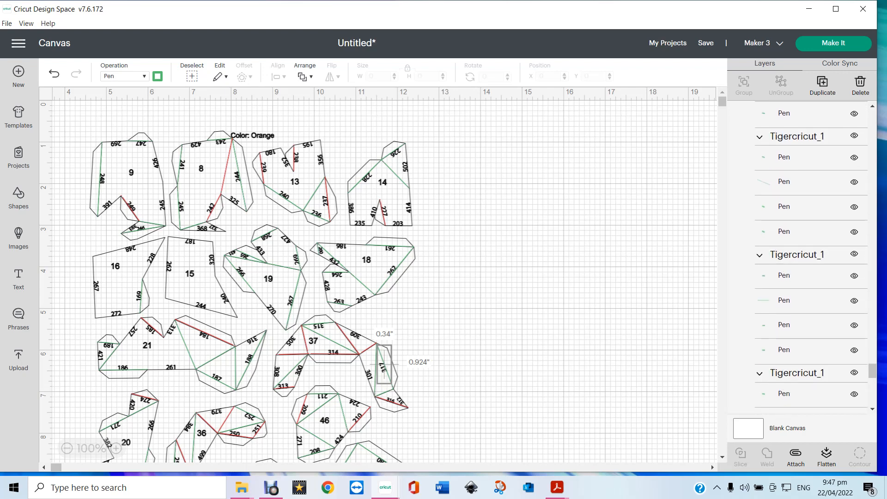
scroll(811, 259, "down", 1)
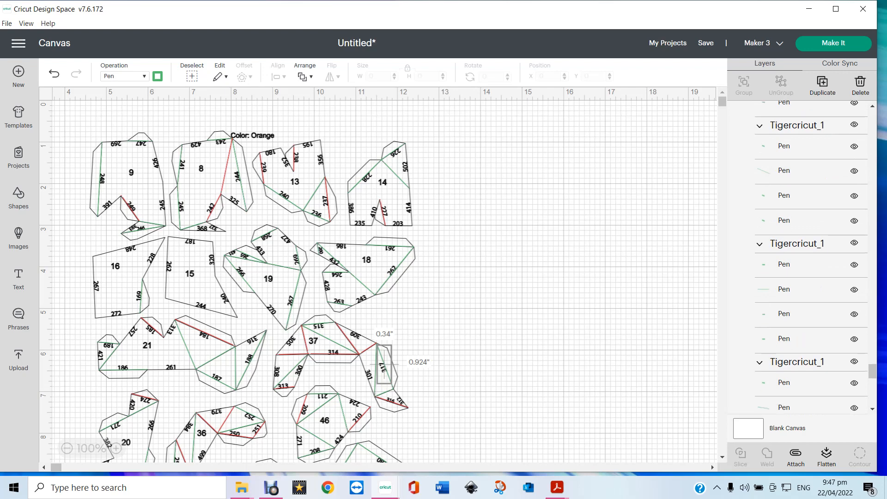
scroll(811, 258, "down", 2)
scroll(811, 259, "down", 1)
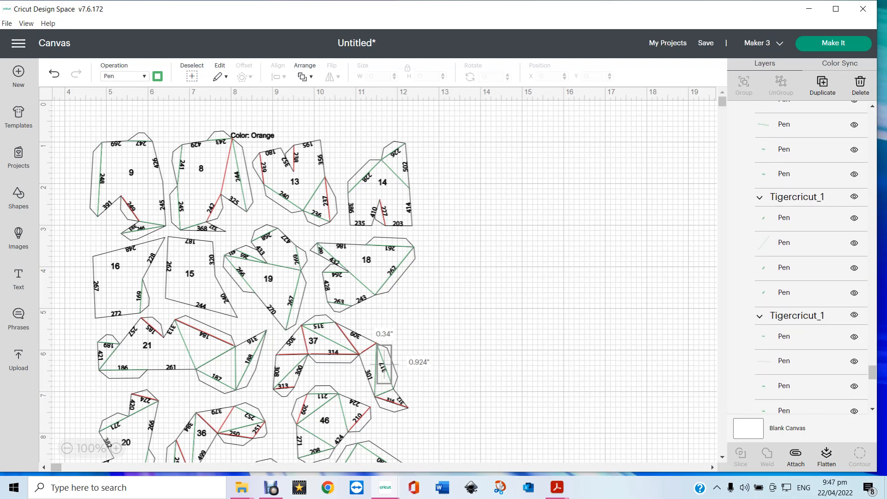
scroll(811, 259, "down", 5)
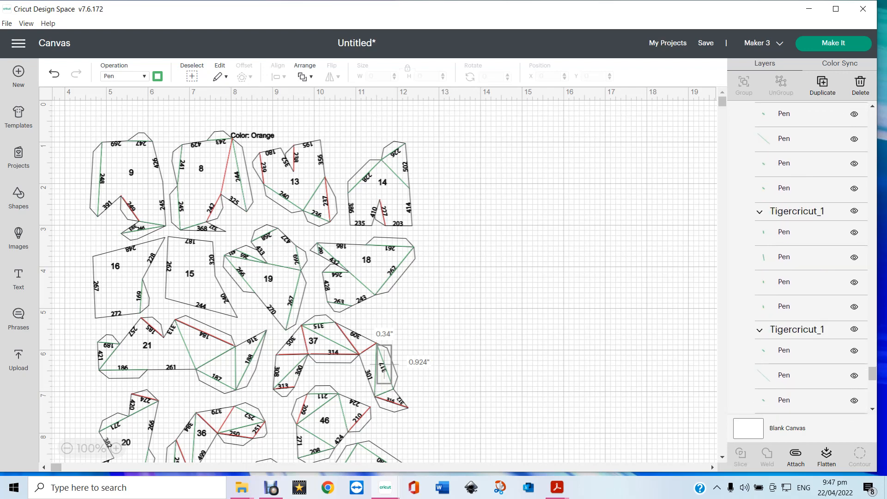
scroll(811, 259, "down", 2)
scroll(811, 259, "down", 3)
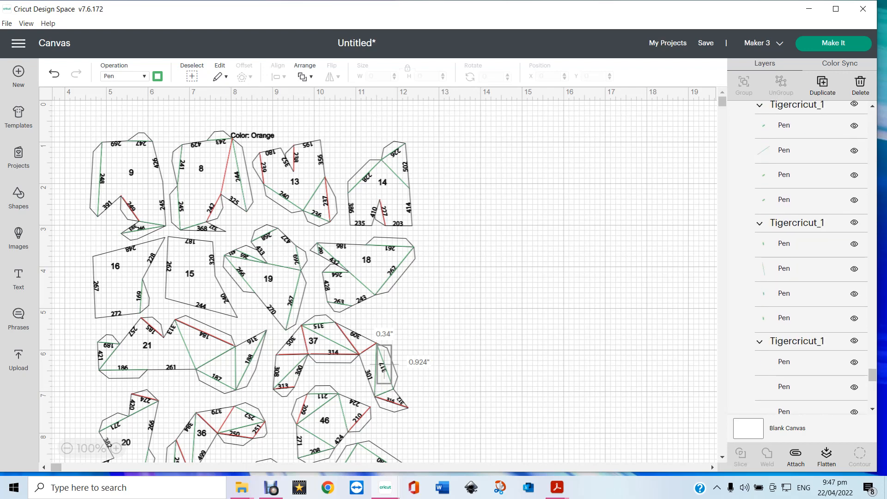
scroll(804, 258, "down", 2)
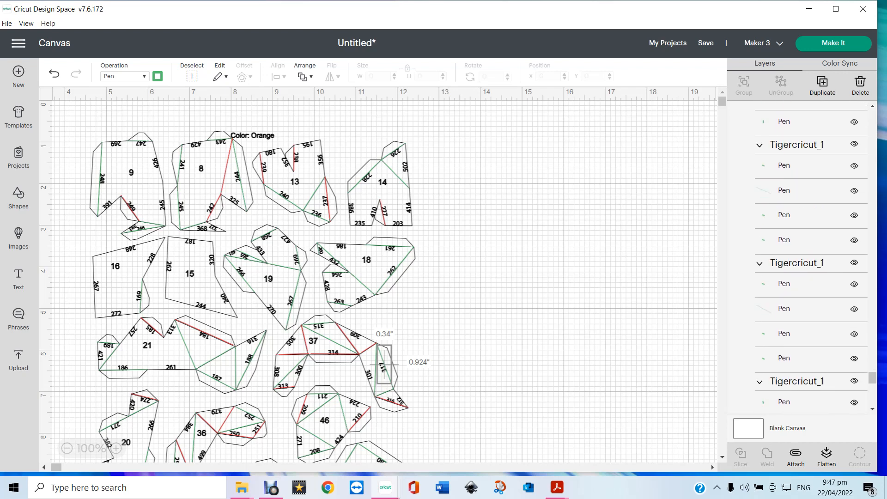
scroll(803, 259, "down", 4)
scroll(804, 259, "down", 1)
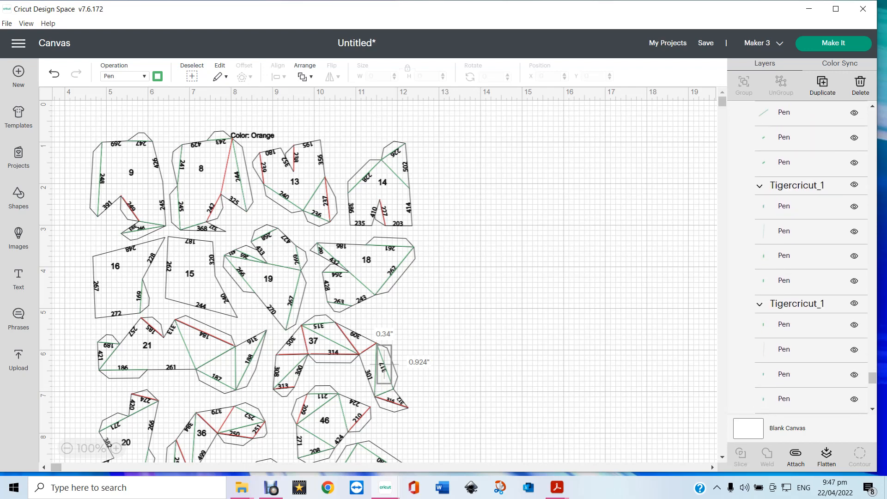
scroll(804, 258, "down", 2)
scroll(804, 258, "down", 1)
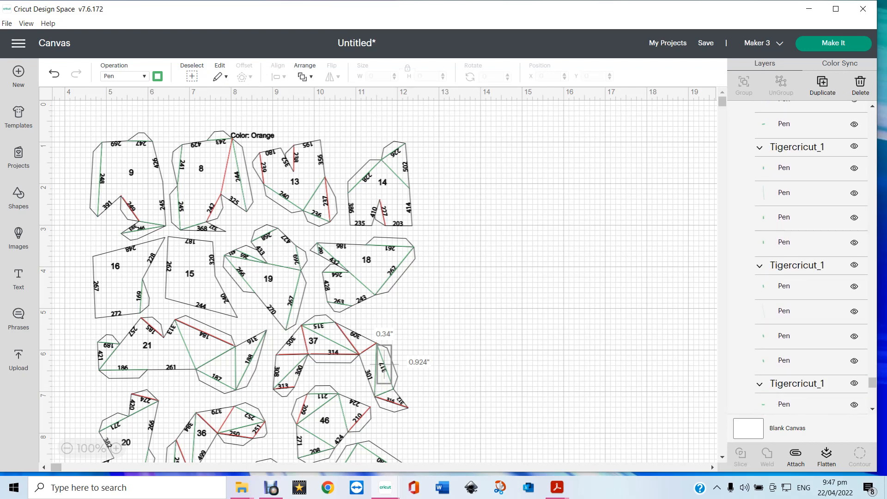
scroll(812, 257, "down", 1)
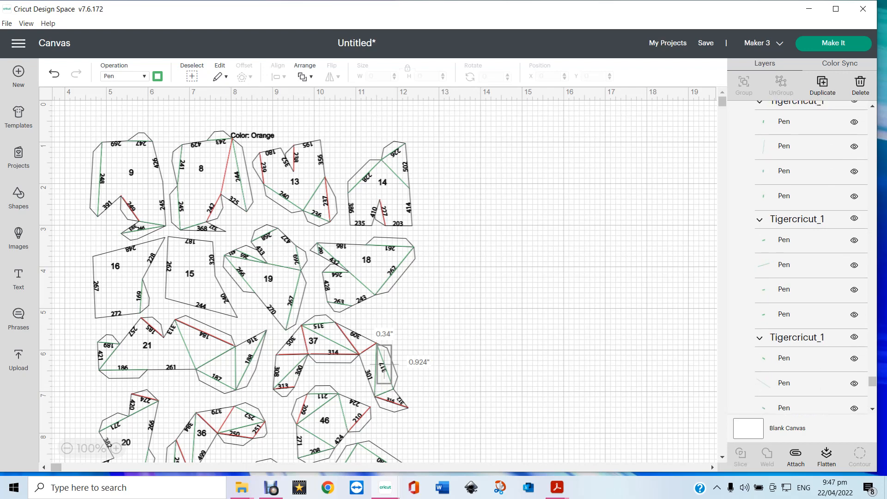
scroll(811, 257, "down", 5)
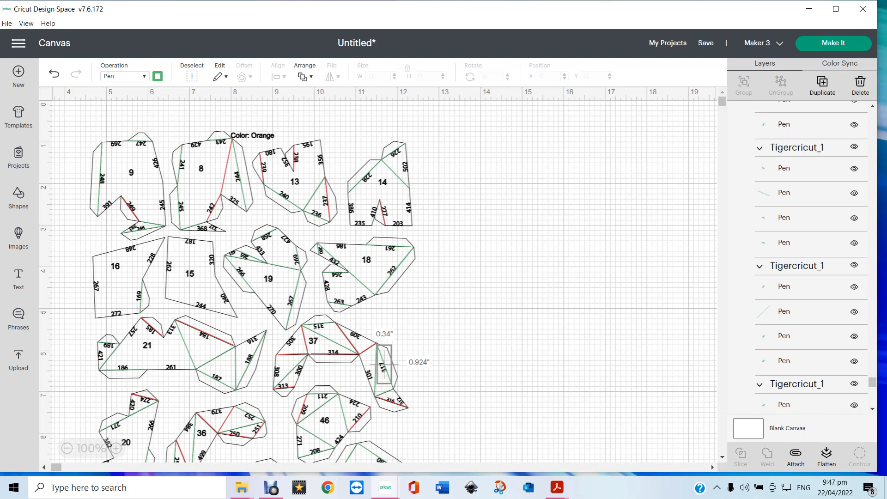
scroll(811, 256, "down", 1)
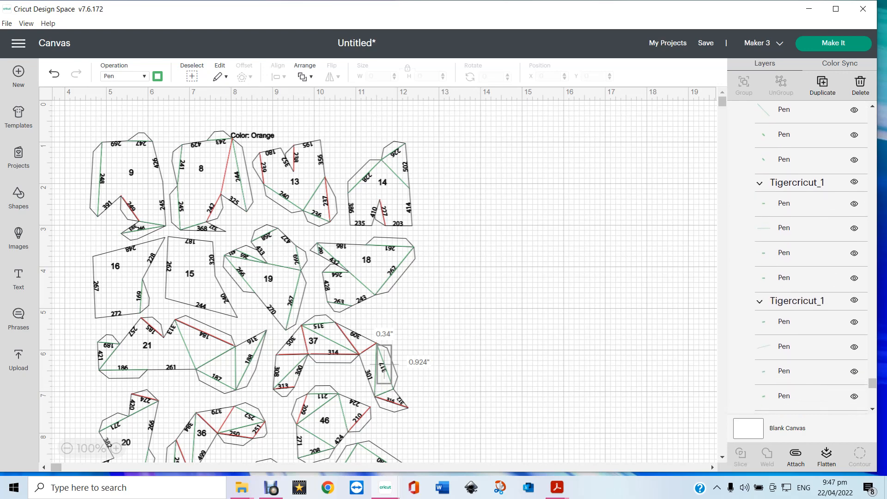
scroll(808, 259, "down", 2)
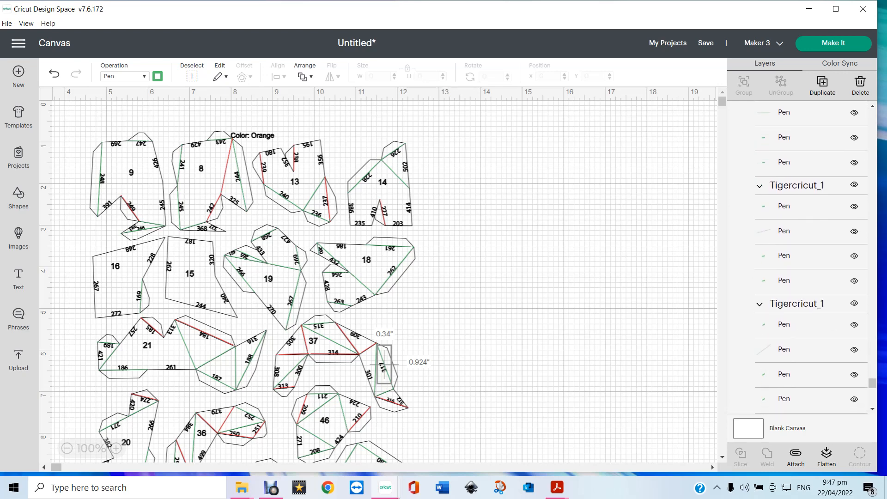
scroll(810, 259, "down", 5)
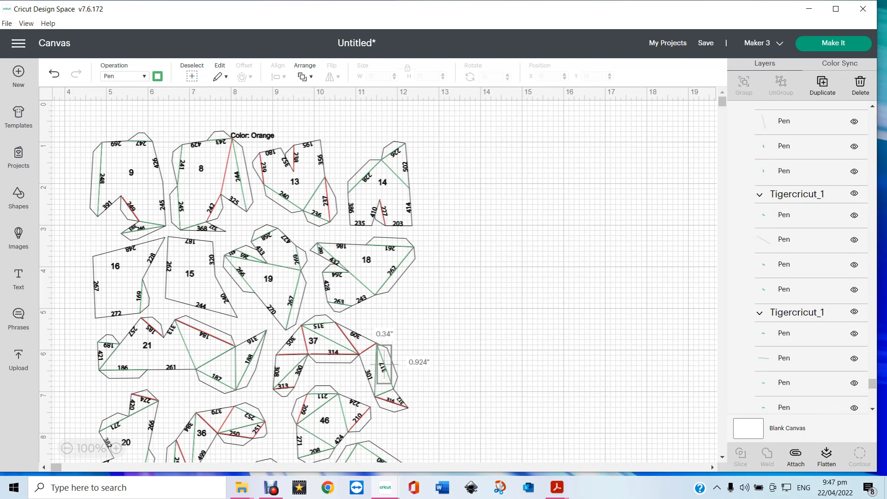
scroll(811, 259, "down", 2)
scroll(811, 259, "down", 2)
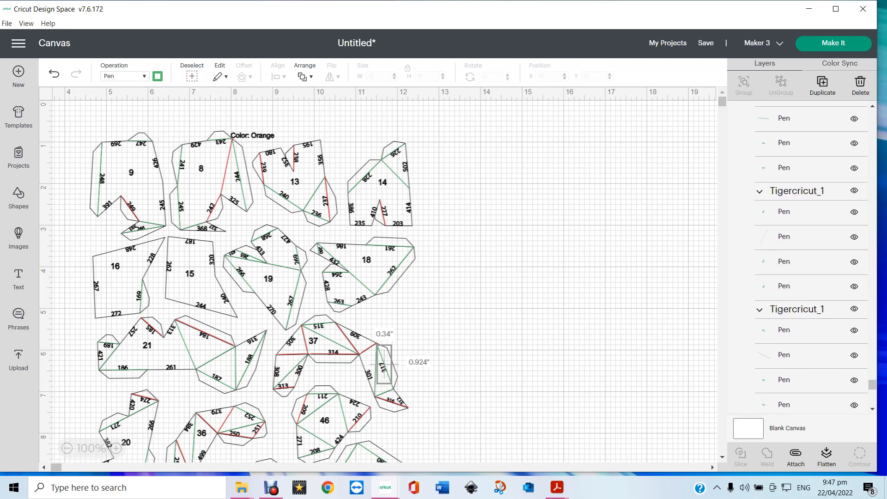
scroll(811, 258, "down", 2)
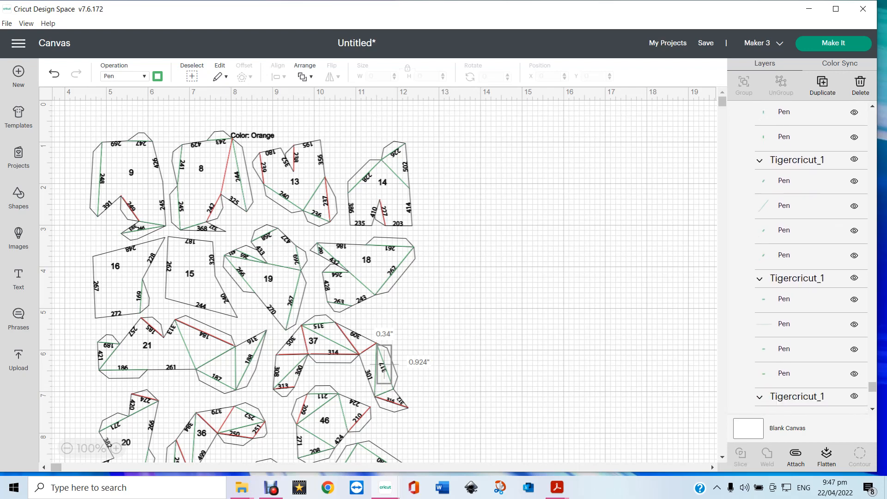
scroll(811, 259, "down", 3)
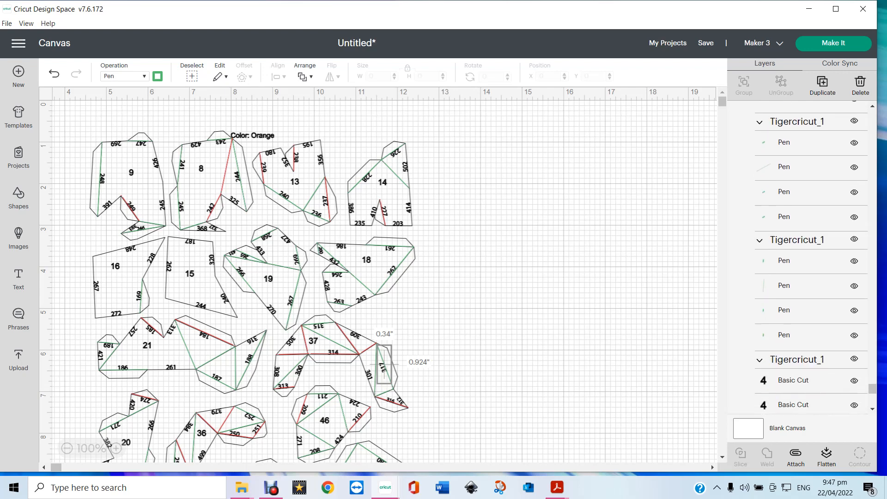
scroll(811, 258, "down", 5)
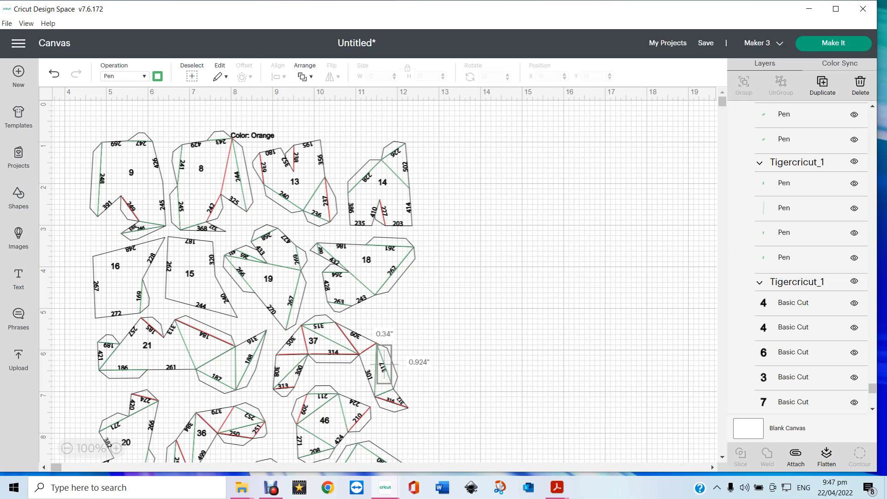
Check which piece label the first Basic Cut number covers, and set the entire Tigercricut_1 set of numbers to the Pen operation.
left_click(793, 303)
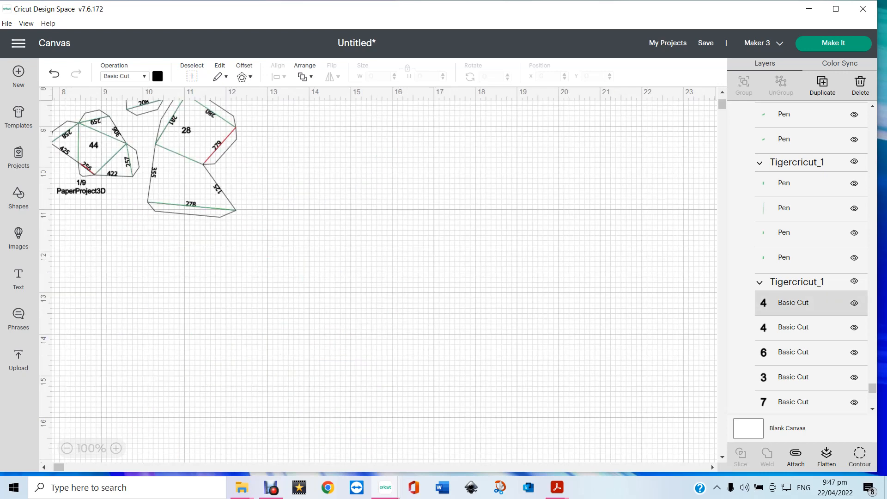
left_click(792, 303)
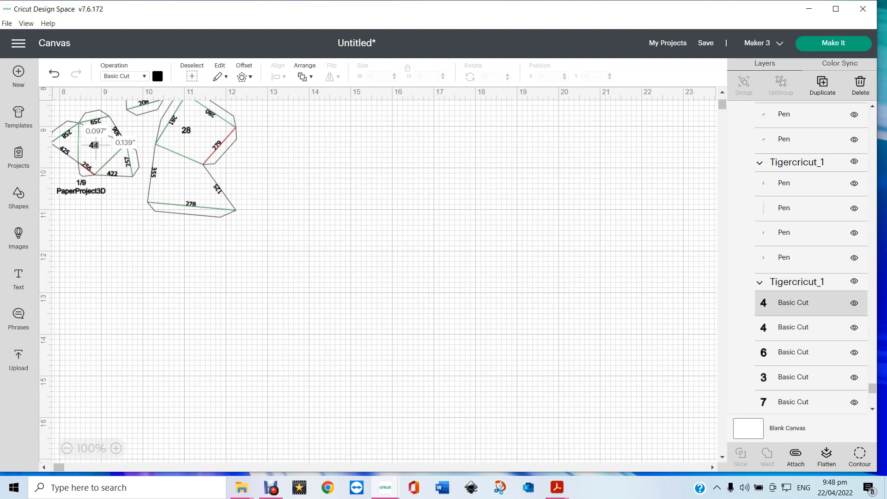
left_click(797, 281)
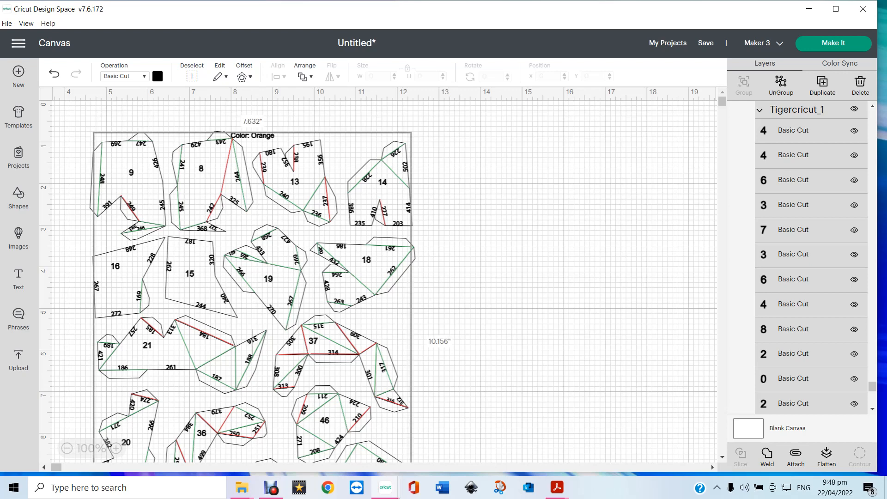
left_click(124, 76)
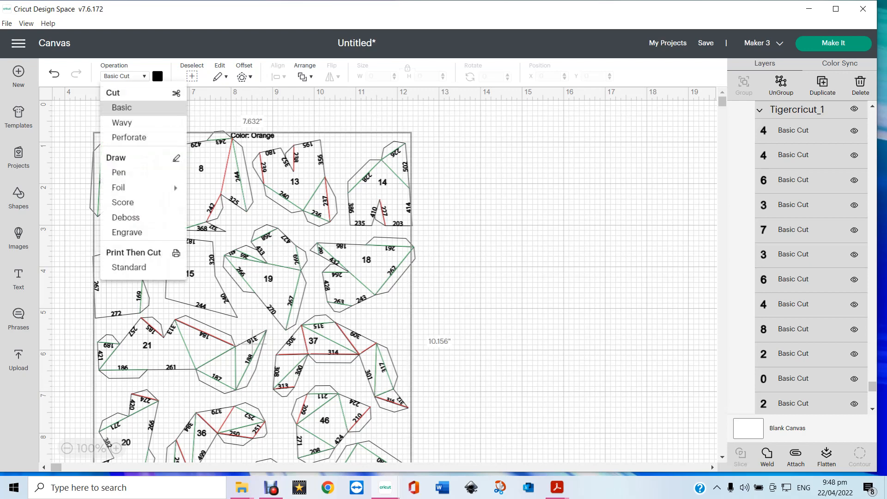
mouse_move(134, 187)
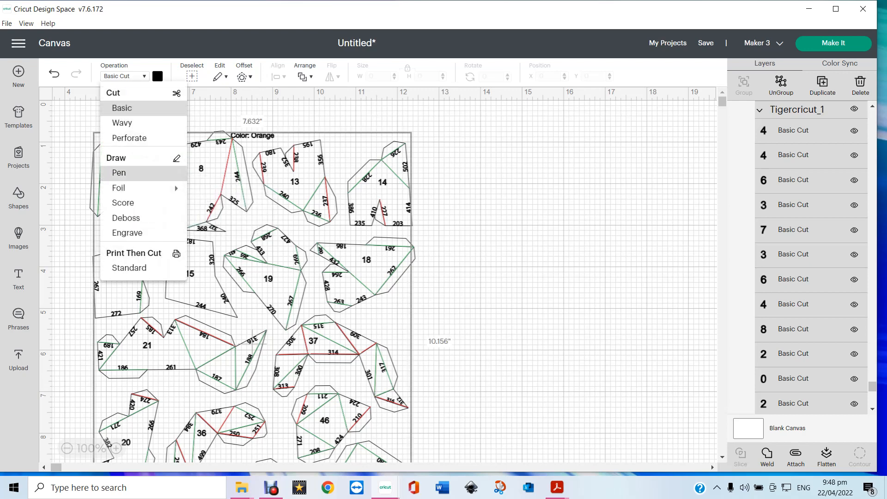
left_click(119, 173)
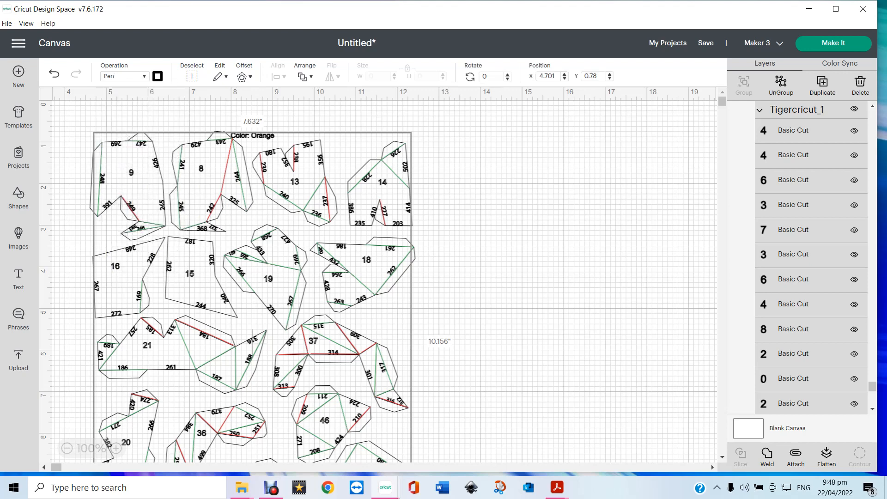
Set the pen colour of the entire Tigercricut_1 set of numbers to Blue.
left_click(158, 77)
scroll(198, 212, "down", 7)
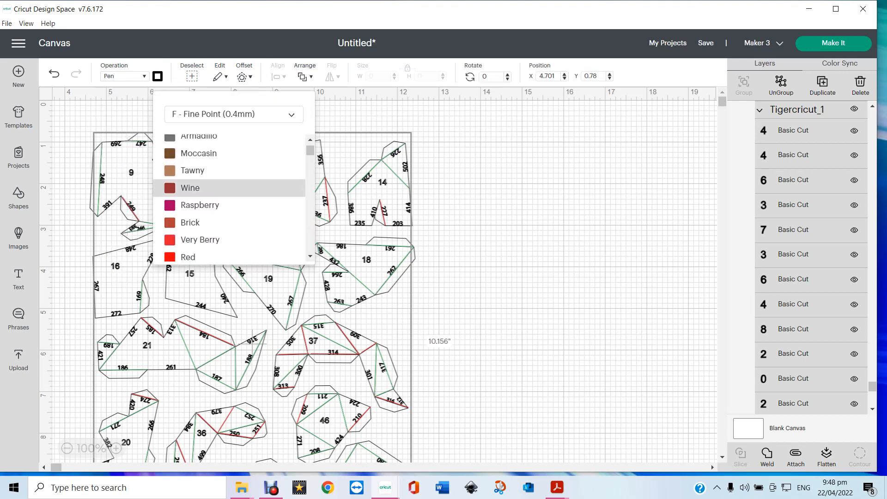
scroll(199, 209, "down", 3)
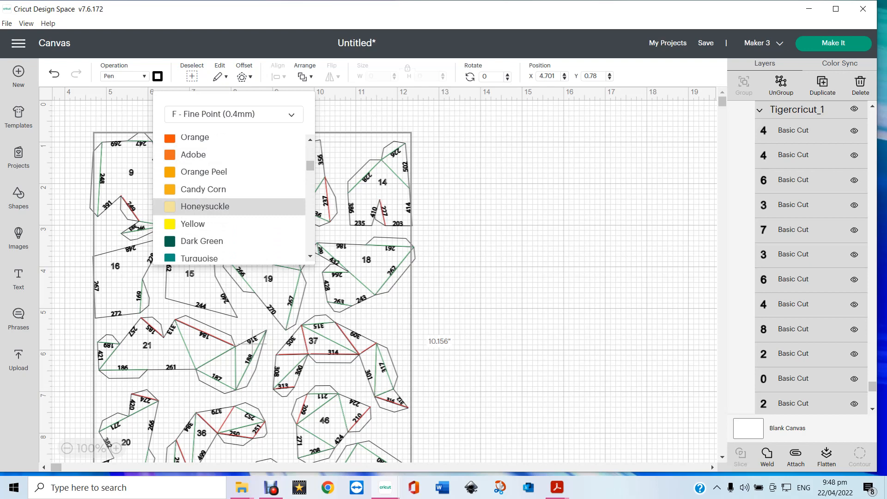
scroll(199, 206, "down", 8)
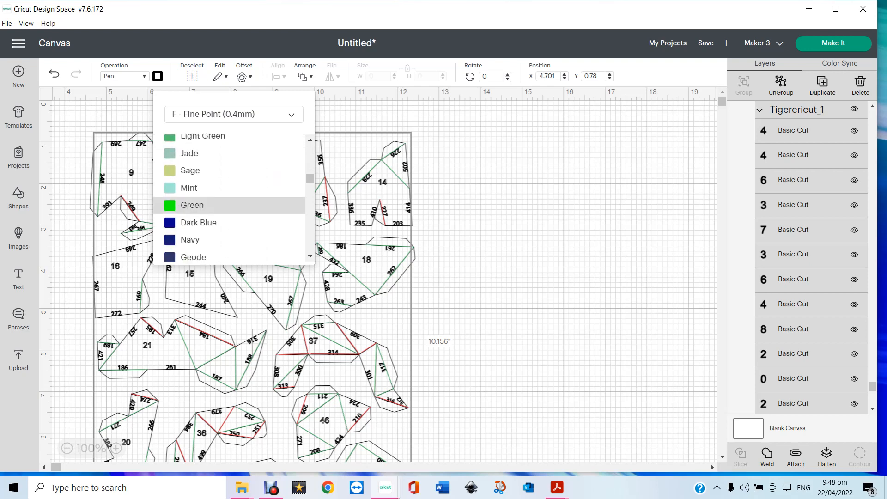
scroll(199, 218, "down", 3)
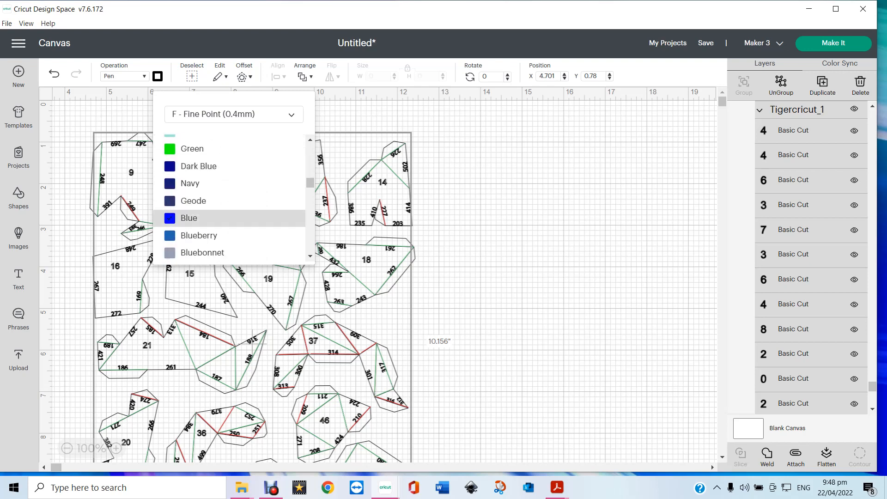
left_click(198, 218)
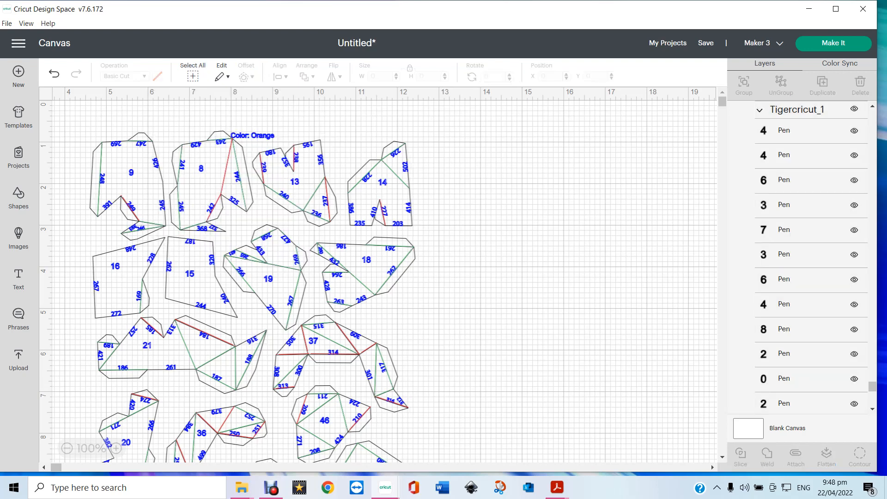
Check which labels the blue Tigercricut_1 number set covers, and locate its first number 4 on the canvas.
scroll(810, 259, "up", 2)
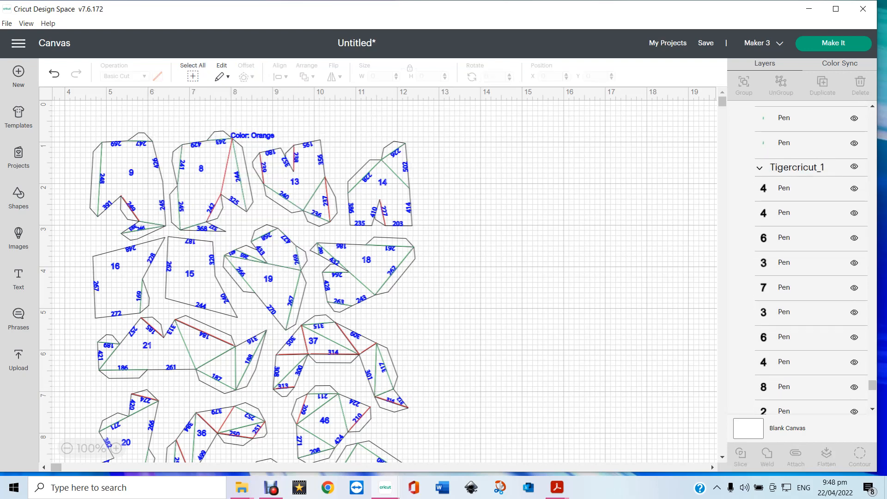
left_click(797, 167)
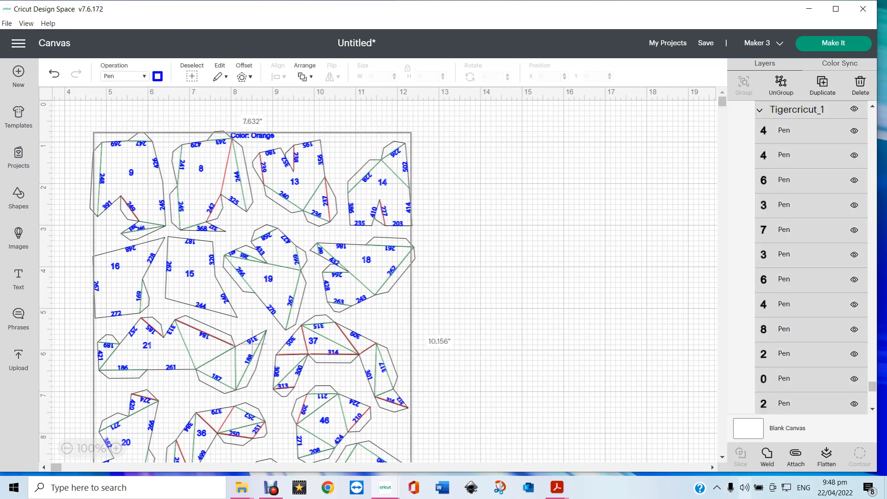
key("Escape")
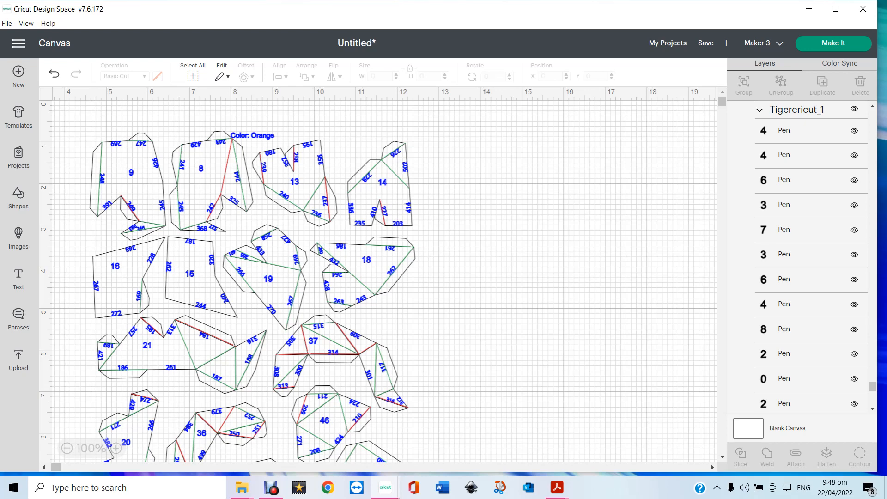
left_click(784, 130)
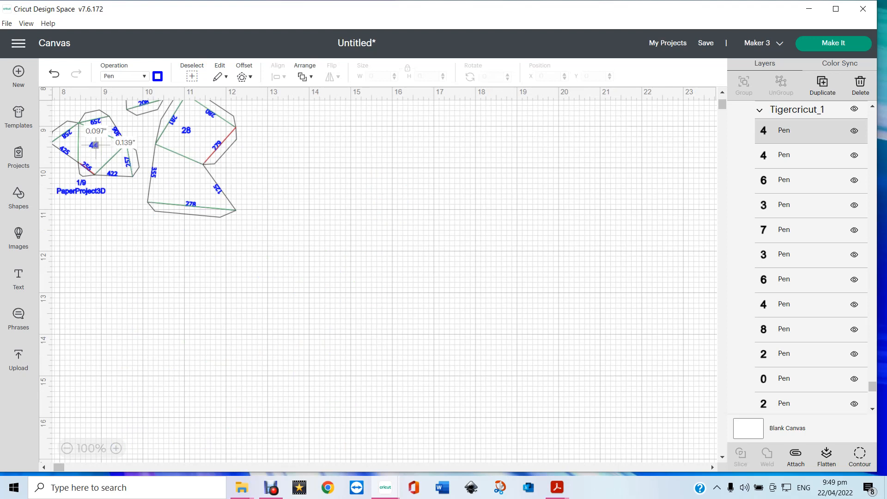
left_click(784, 131)
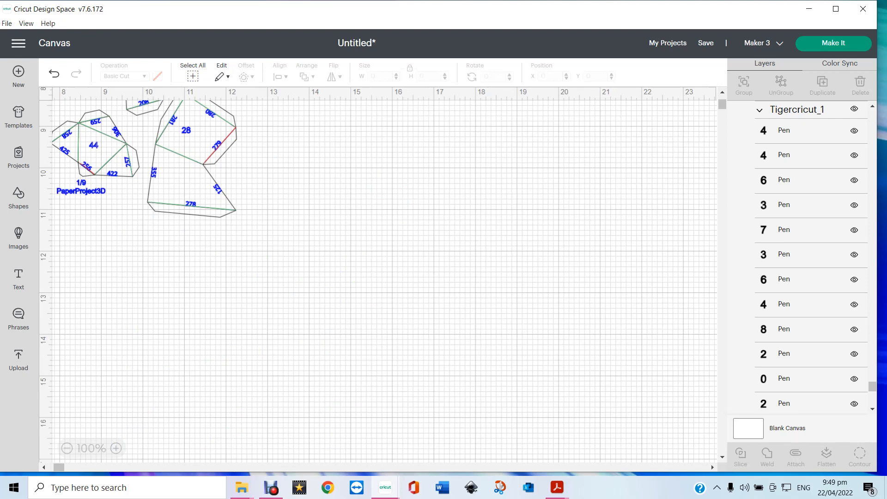
left_click_drag(59, 467, 53, 467)
scroll(378, 282, "right", 3)
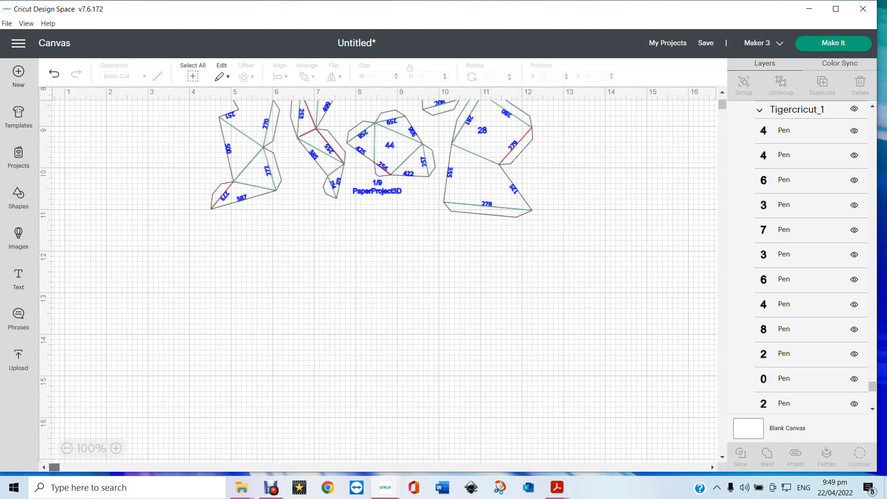
scroll(378, 281, "up", 5)
scroll(378, 282, "up", 3)
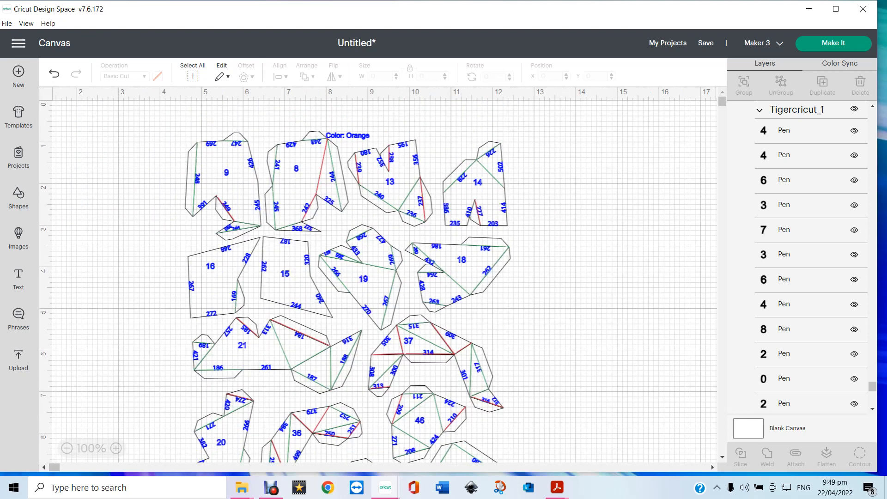
Compare the extent of the whole design with that of the blue number set, leaving nothing selected.
key("ctrl+a")
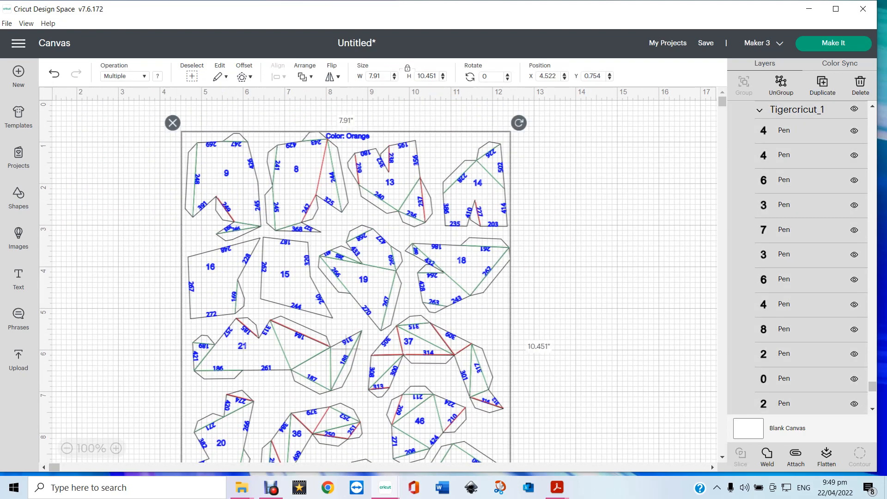
scroll(811, 258, "up", 2)
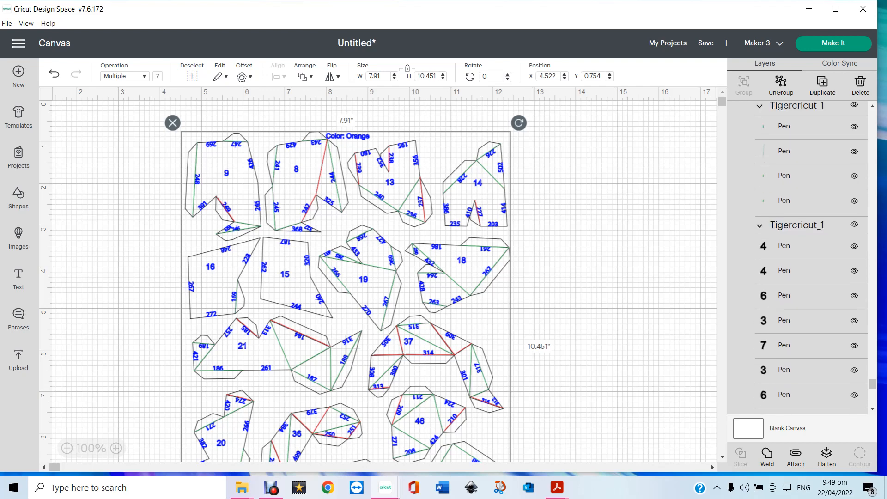
scroll(812, 258, "down", 1)
key("Escape")
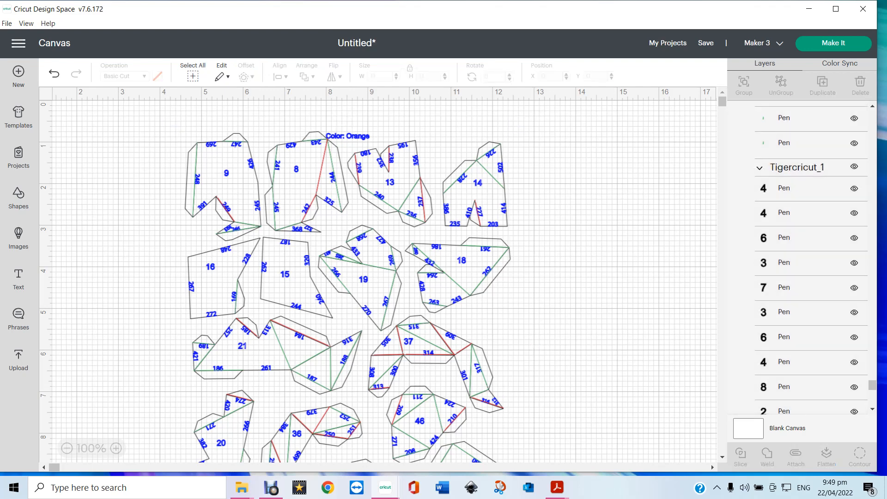
key("ctrl+a")
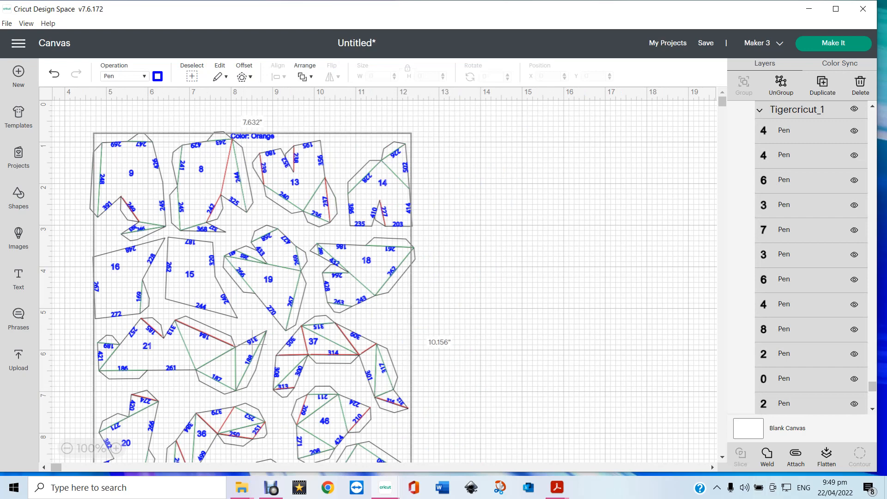
key("Escape")
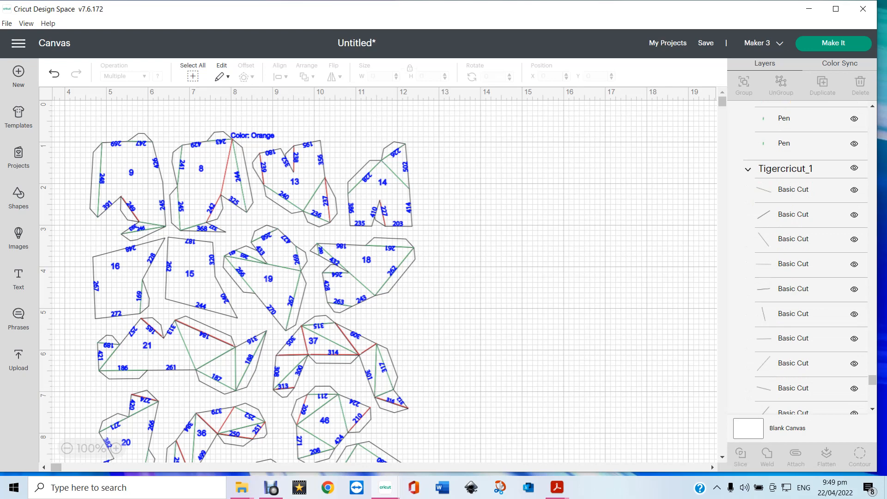
Check which line the first Basic Cut layer below the green Pen sets covers, and review the remaining line layers of its group.
left_click(793, 190)
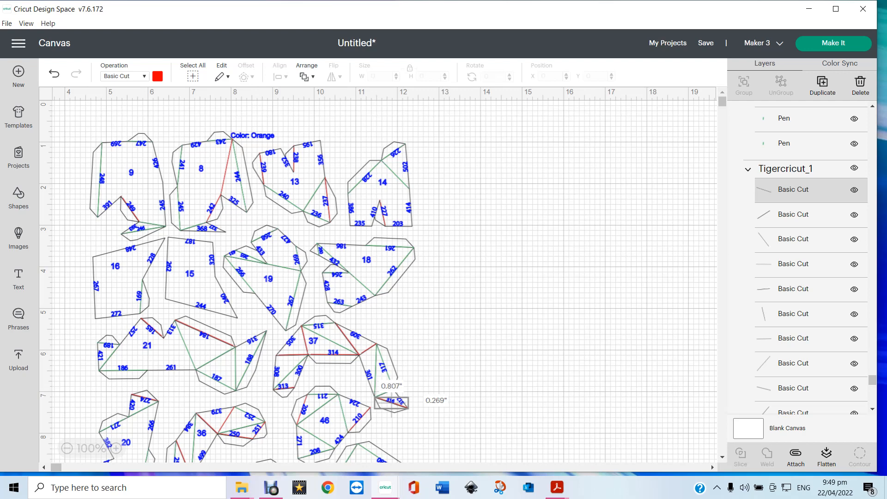
scroll(811, 259, "down", 5)
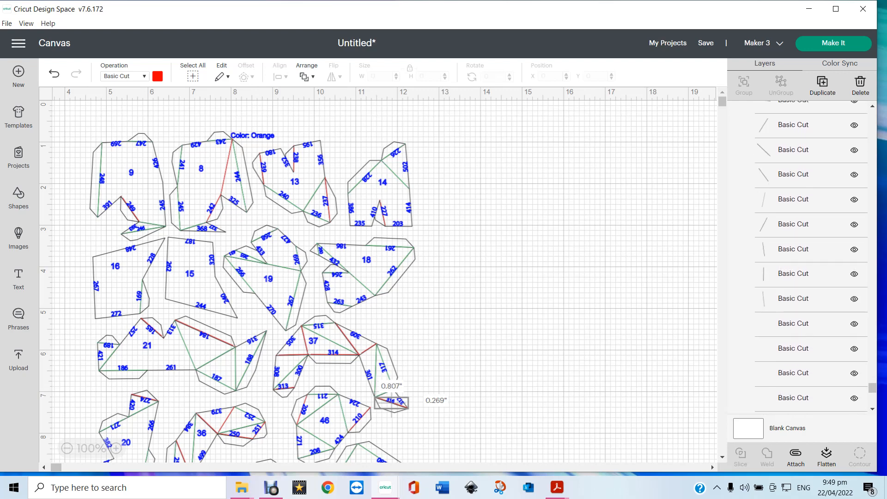
scroll(811, 259, "down", 5)
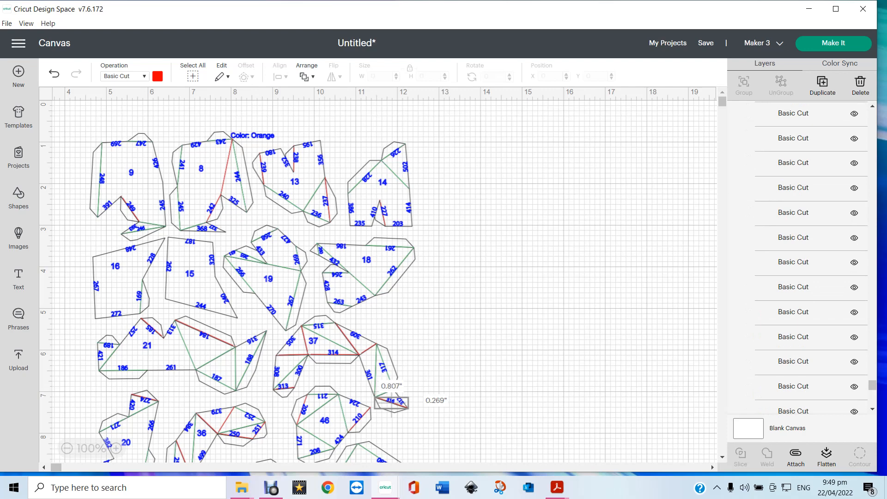
scroll(810, 259, "down", 1)
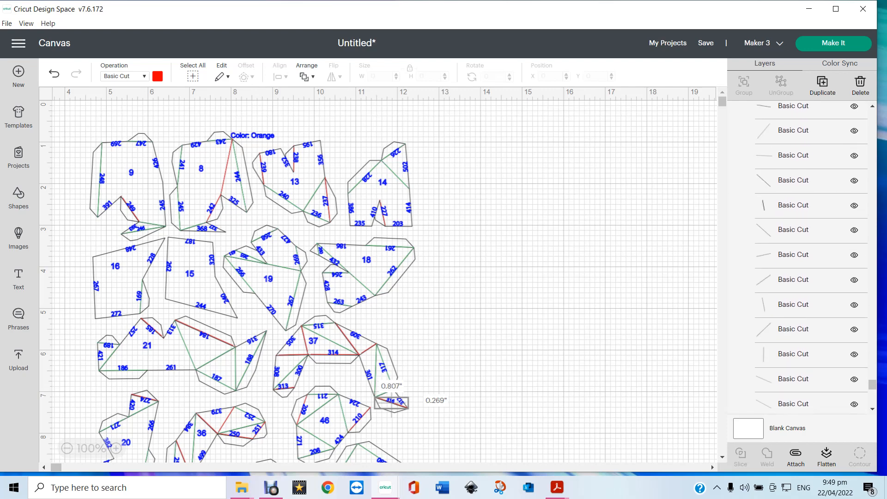
scroll(811, 258, "up", 3)
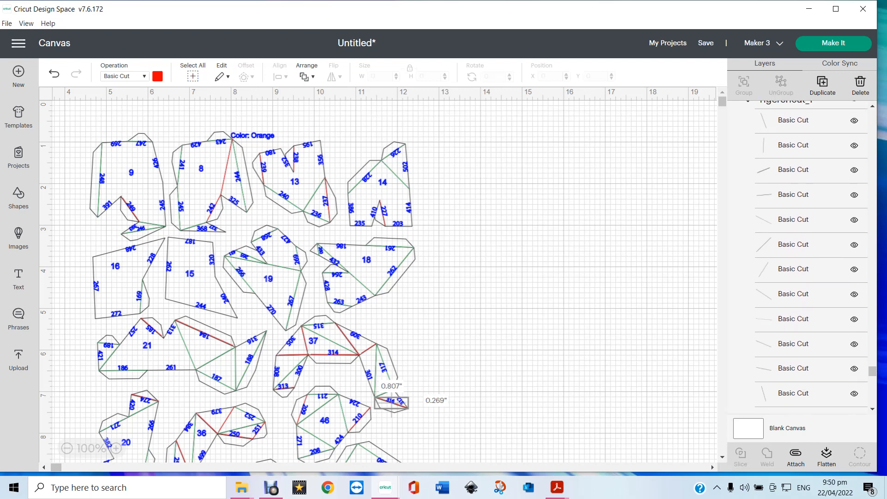
scroll(811, 258, "up", 4)
scroll(811, 259, "up", 3)
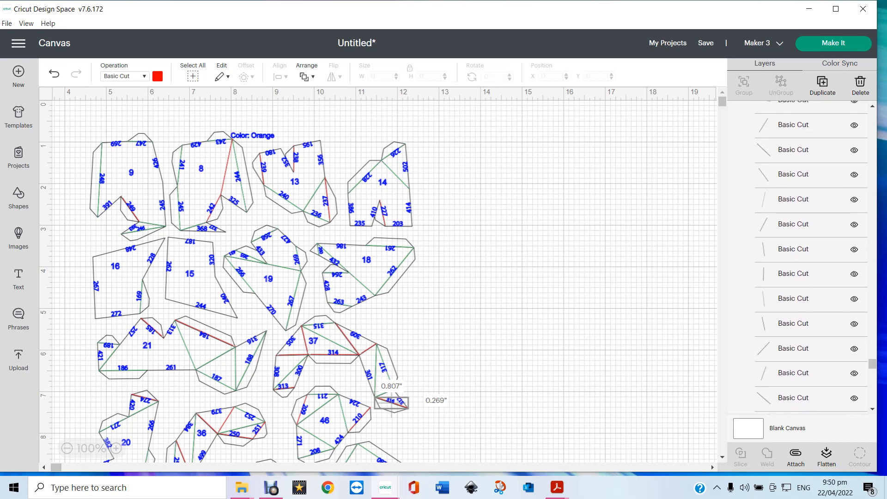
scroll(811, 258, "up", 5)
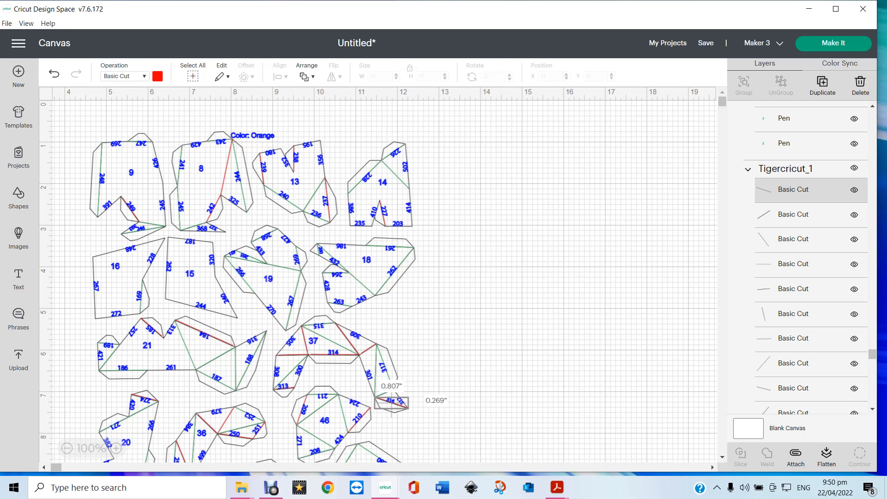
Set the entire Tigercricut_1 set of Basic Cut fold lines to the Score operation.
left_click(785, 169)
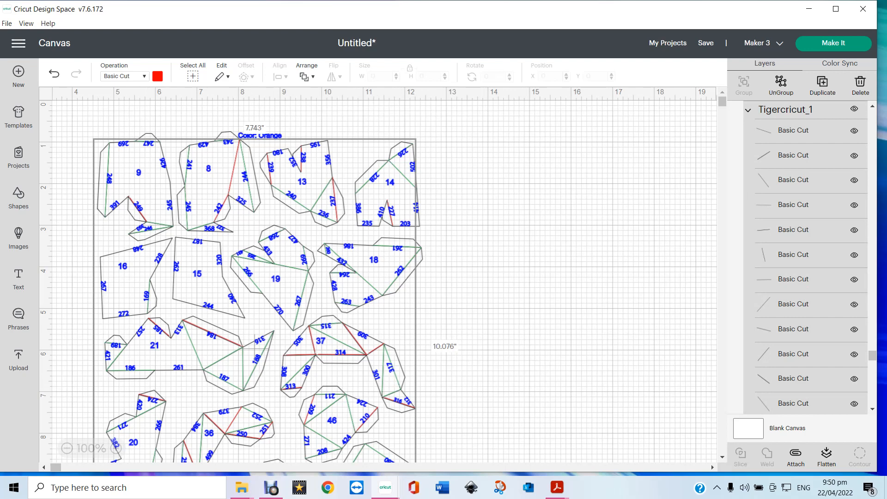
left_click(124, 75)
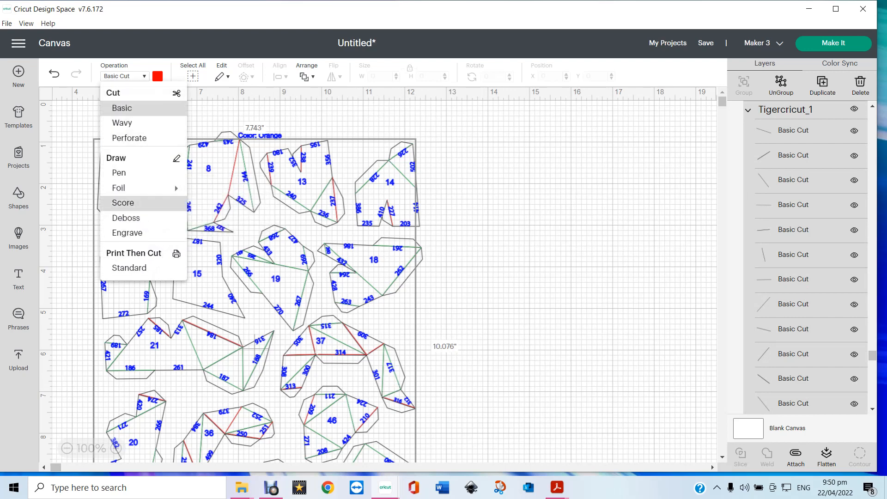
left_click(123, 203)
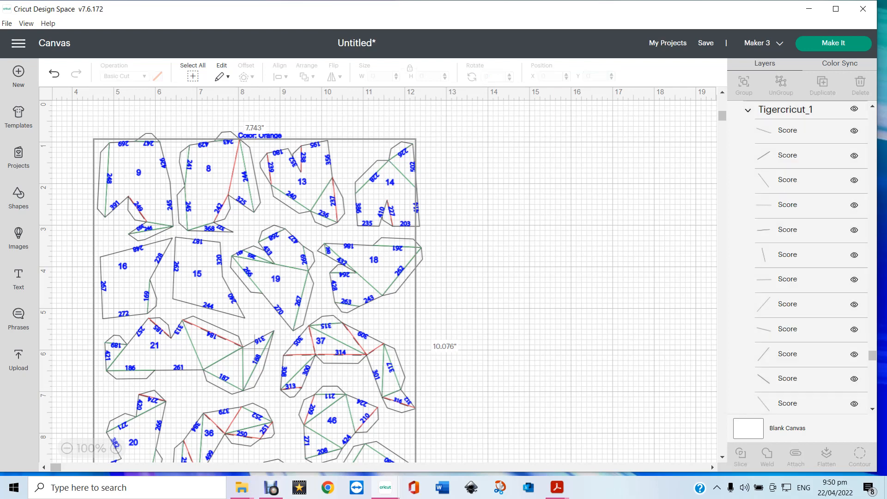
scroll(385, 279, "up", 20)
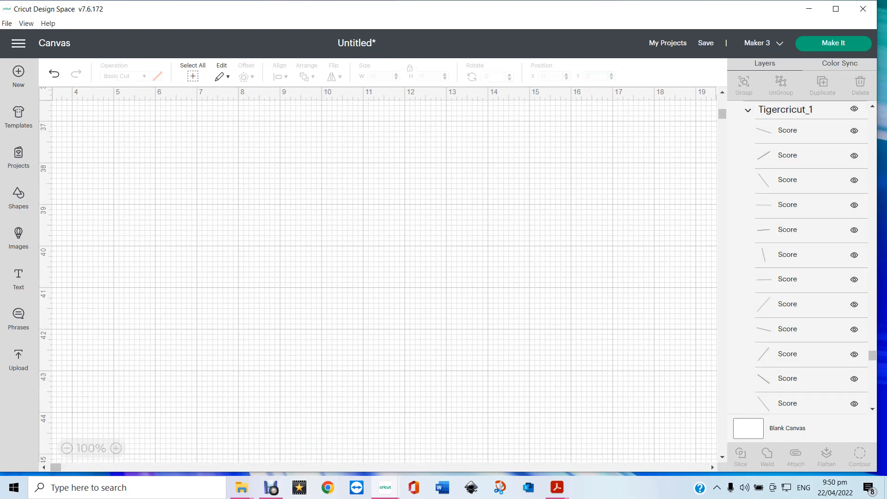
scroll(384, 279, "up", 16)
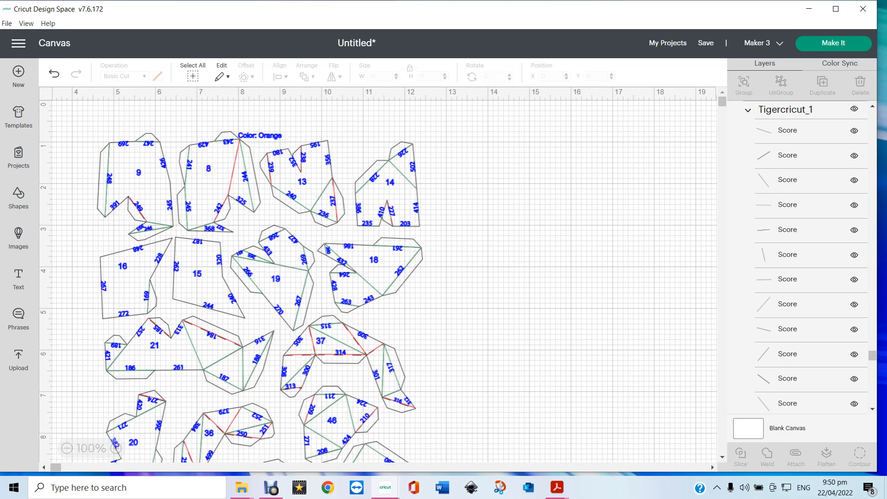
Review the Tigercricut_1 Pen sets above the Score fold lines, up to the start of the layer list.
scroll(799, 258, "up", 3)
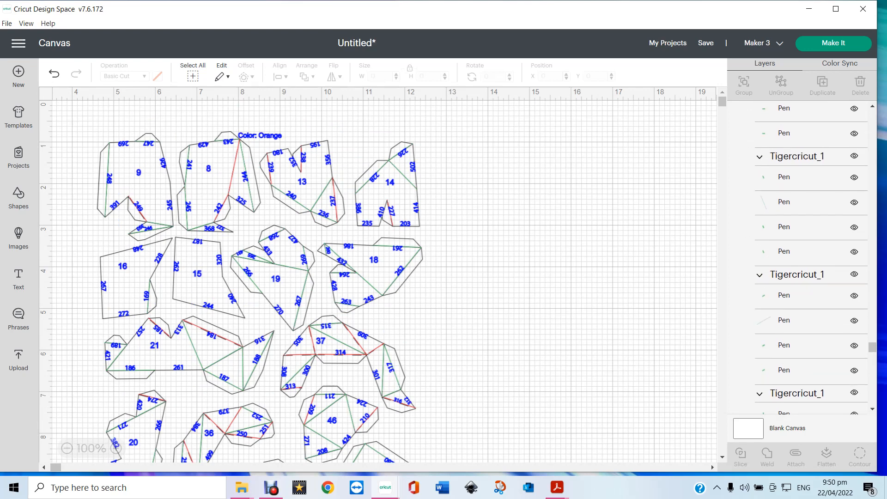
scroll(804, 256, "up", 4)
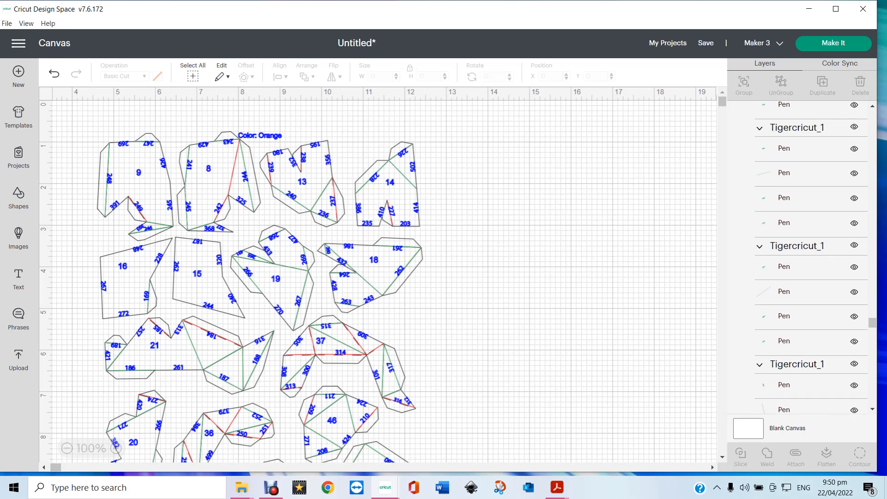
scroll(804, 257, "up", 5)
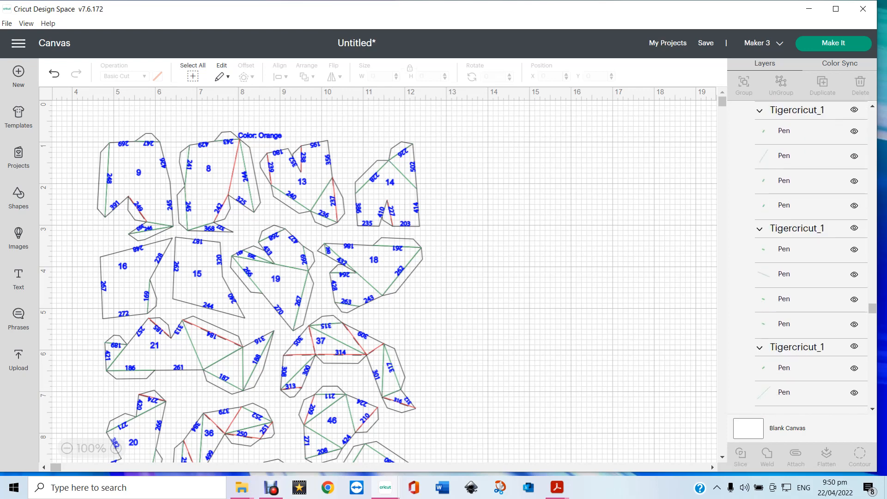
scroll(804, 257, "up", 5)
scroll(803, 257, "up", 4)
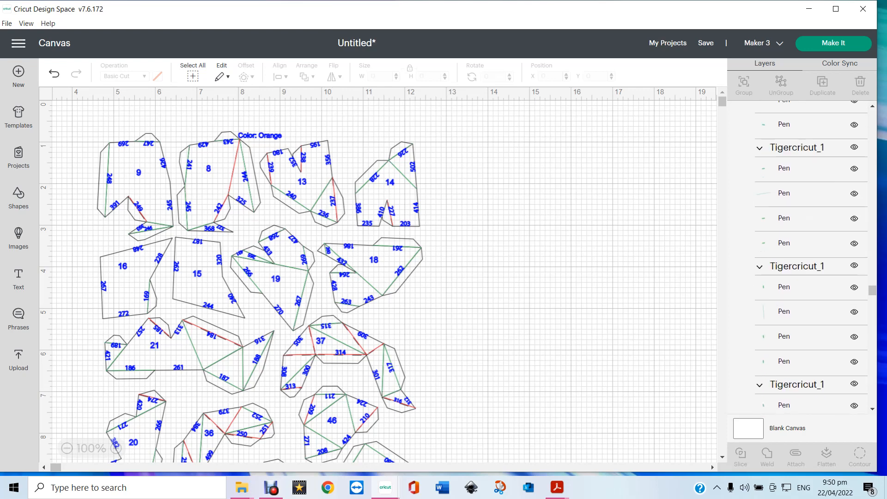
scroll(804, 257, "up", 1)
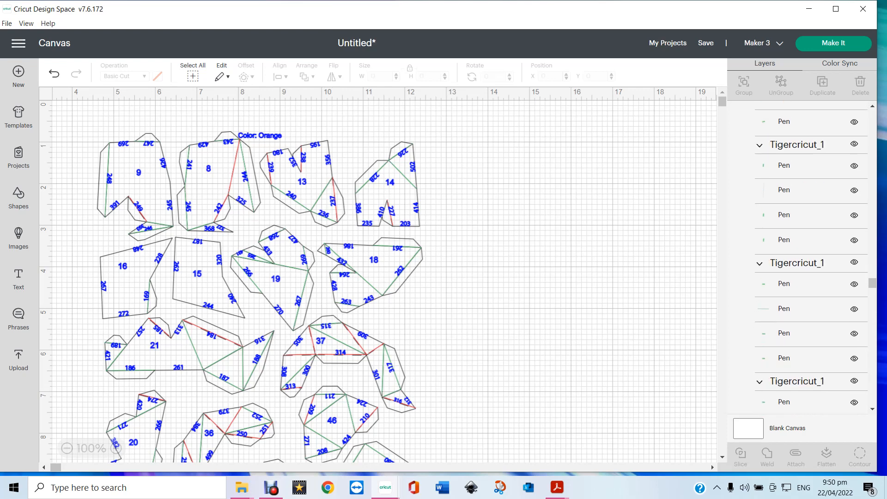
scroll(804, 257, "up", 1)
scroll(804, 257, "up", 2)
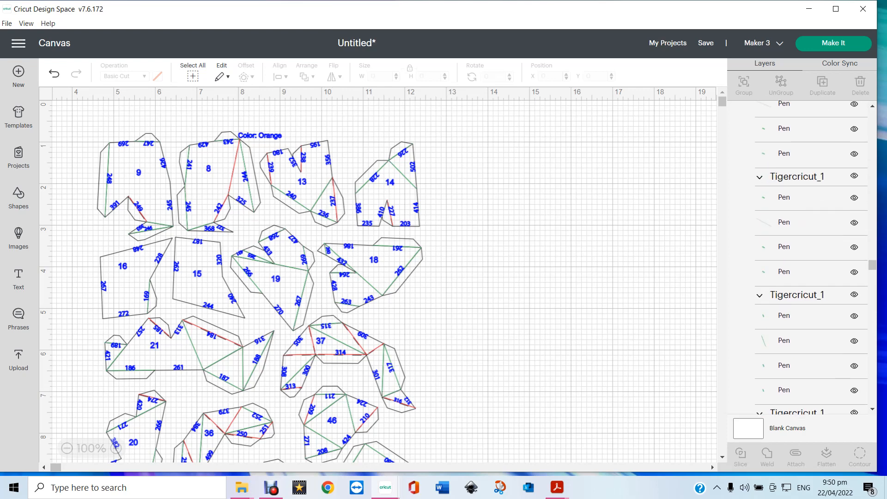
scroll(804, 257, "down", 1)
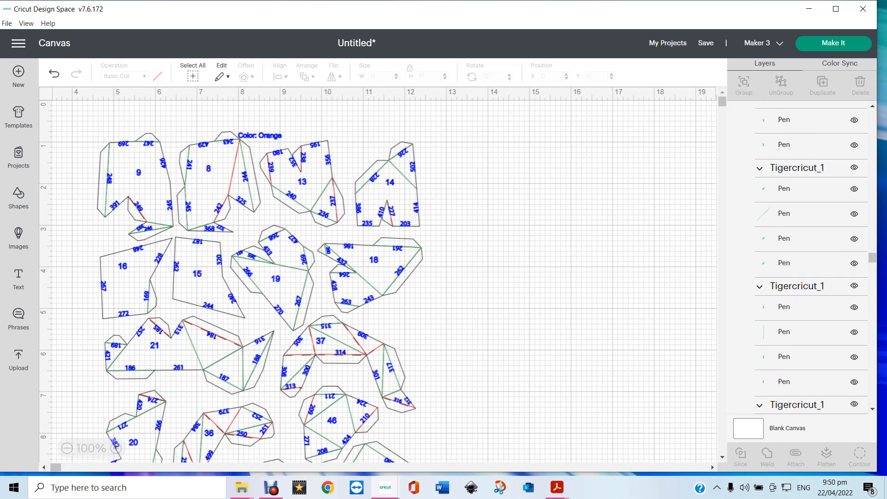
scroll(804, 257, "down", 1)
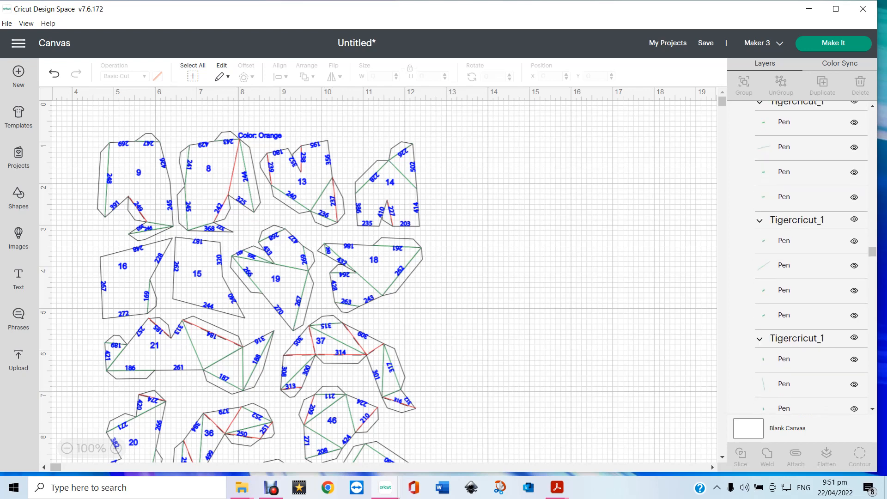
scroll(804, 257, "down", 1)
scroll(804, 257, "up", 10)
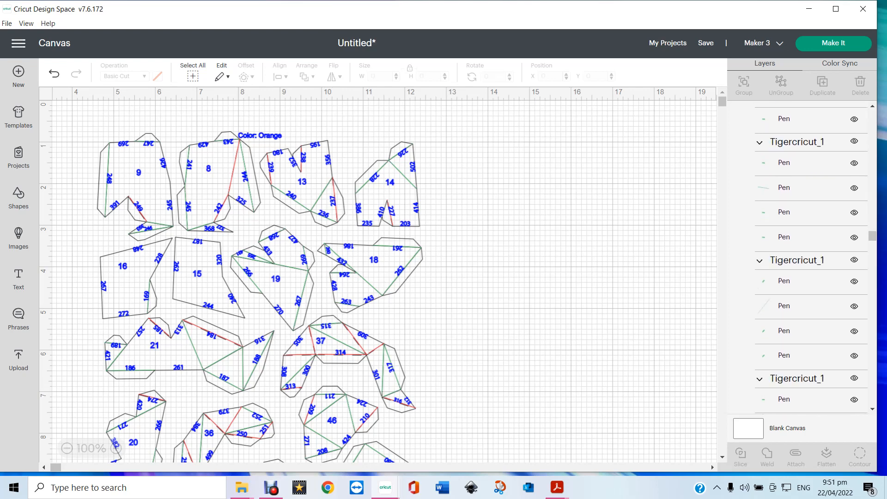
scroll(811, 259, "up", 1)
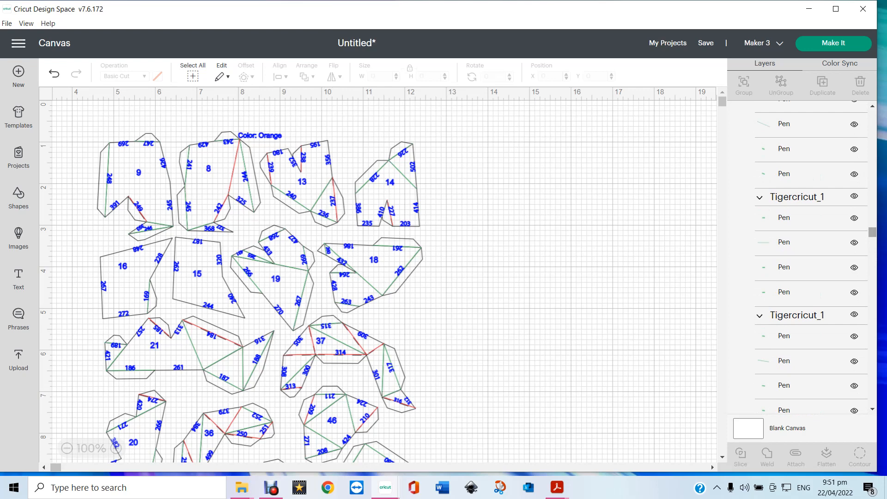
scroll(811, 259, "up", 15)
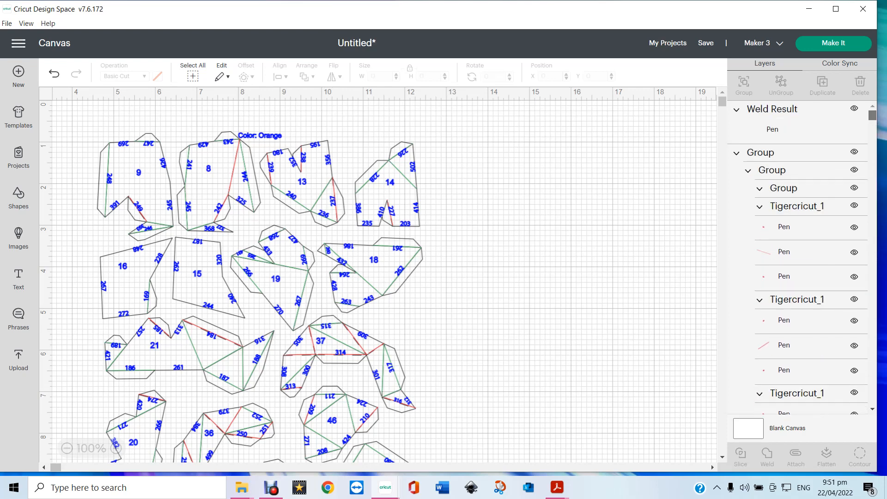
Check which canvas lines the first two red Pen sets and their enclosing group cover, and toggle that group's visibility.
scroll(804, 258, "down", 3)
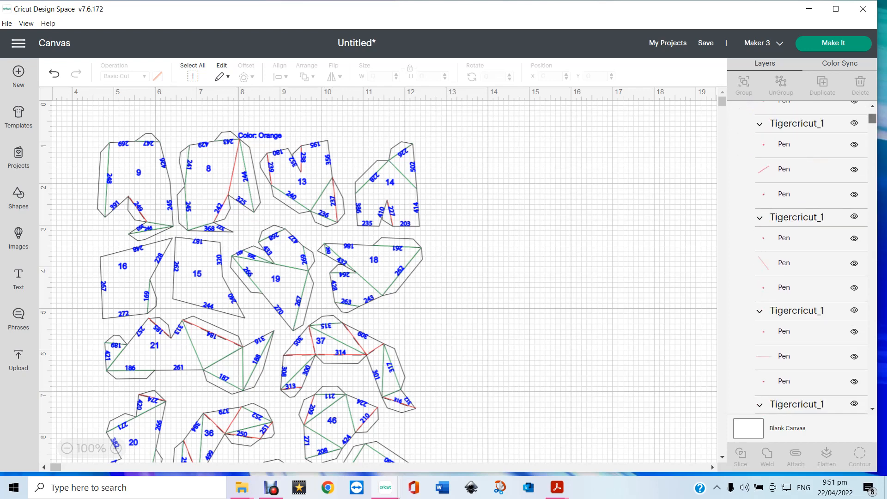
left_click(797, 123)
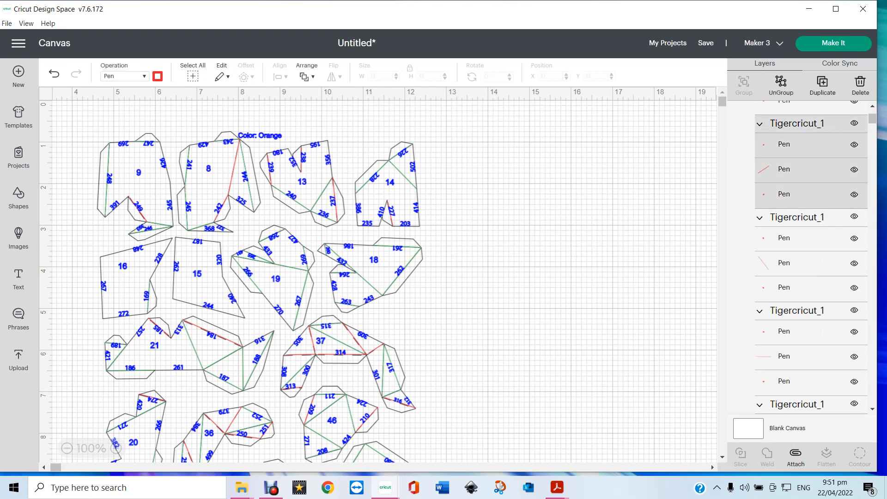
scroll(811, 259, "up", 4)
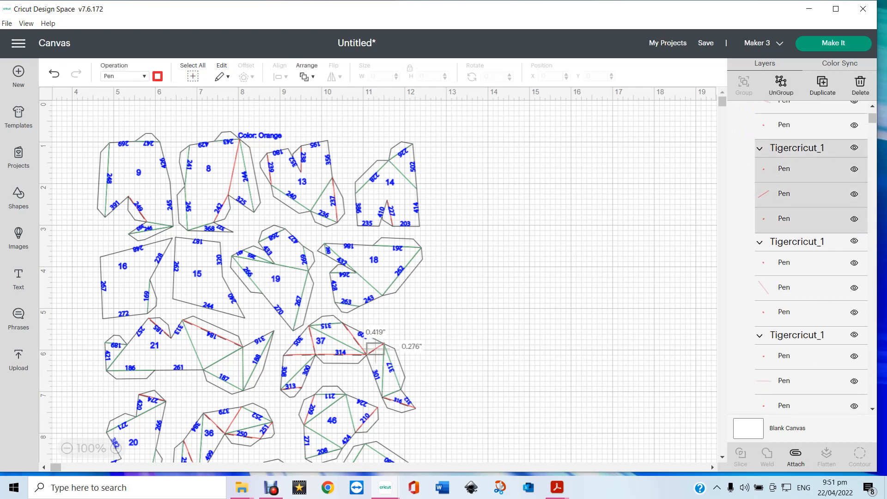
left_click(797, 203)
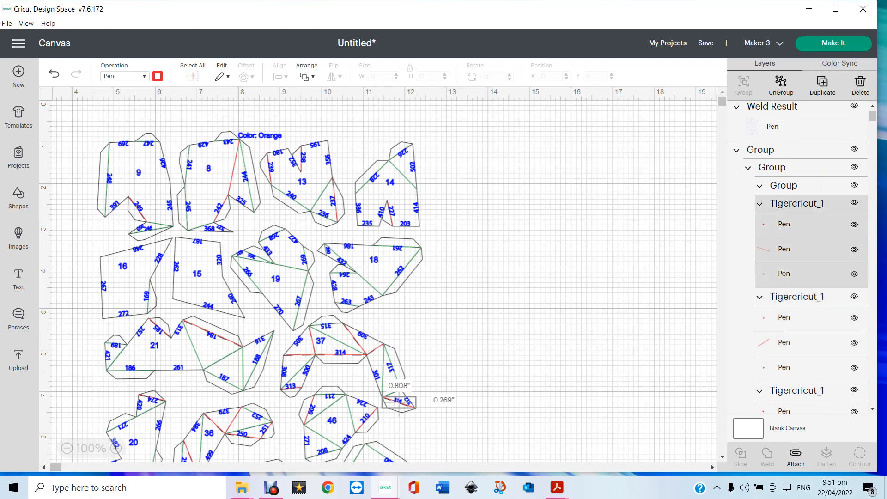
left_click(784, 186)
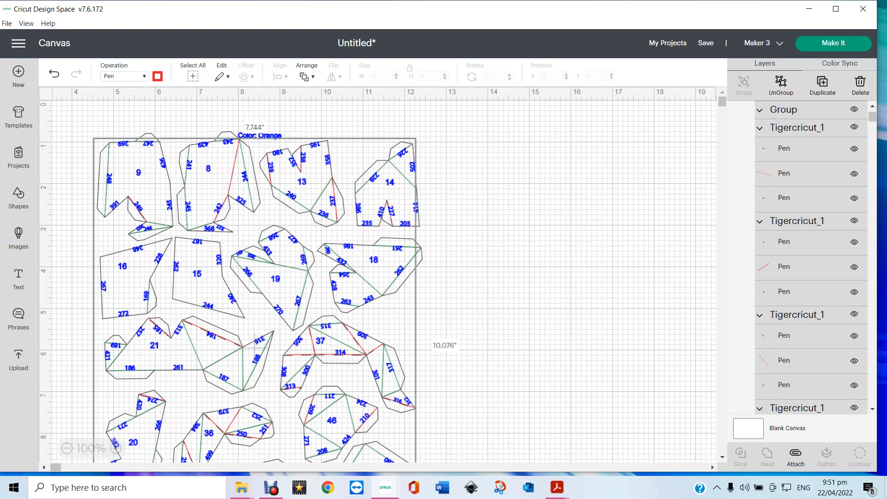
left_click(855, 110)
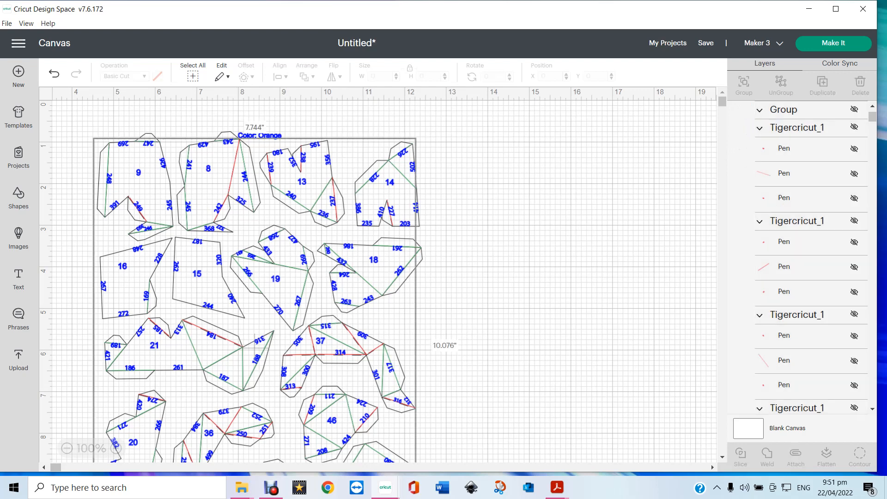
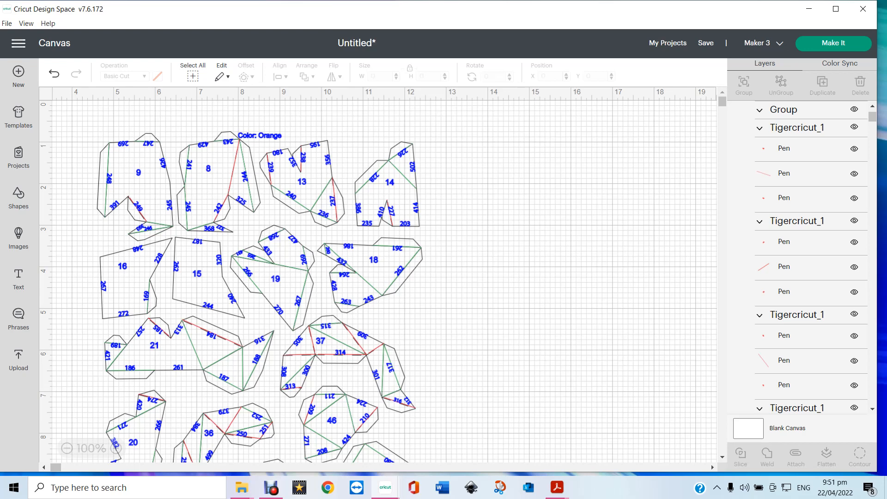
Select the whole design and review its layers from the red and green Pen sets through to the Basic Cut lines.
key("ctrl+a")
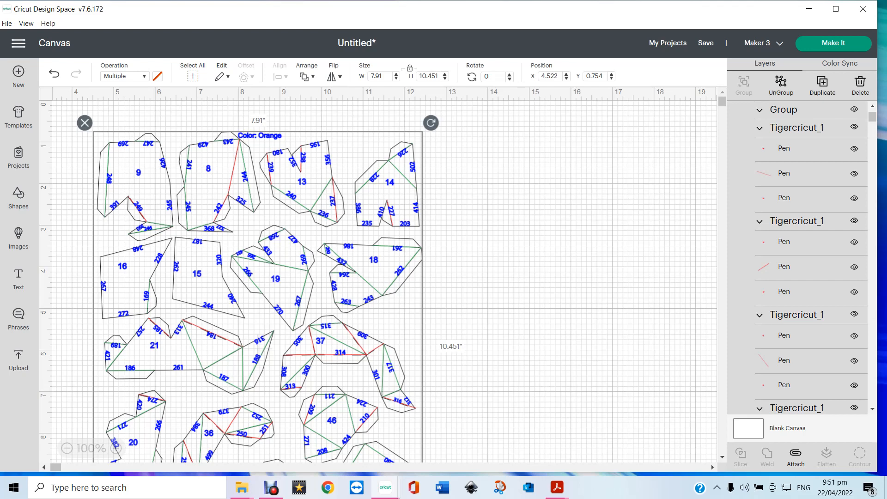
scroll(810, 254, "down", 5)
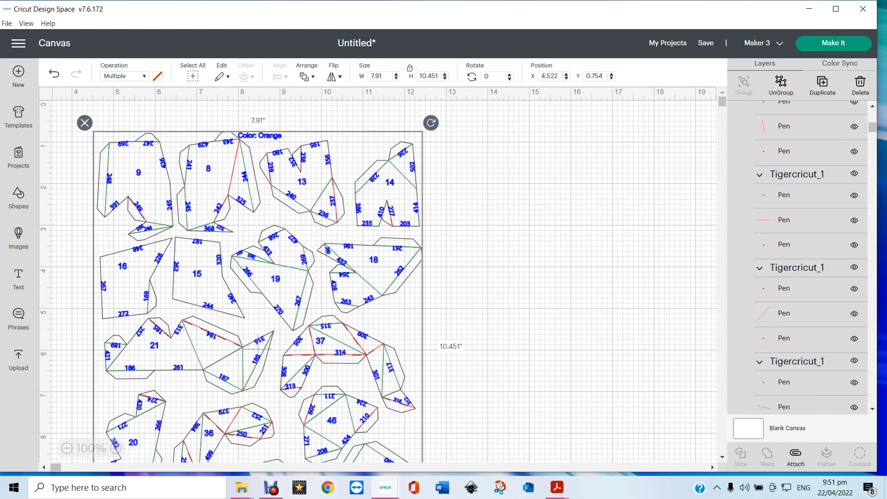
scroll(810, 254, "down", 3)
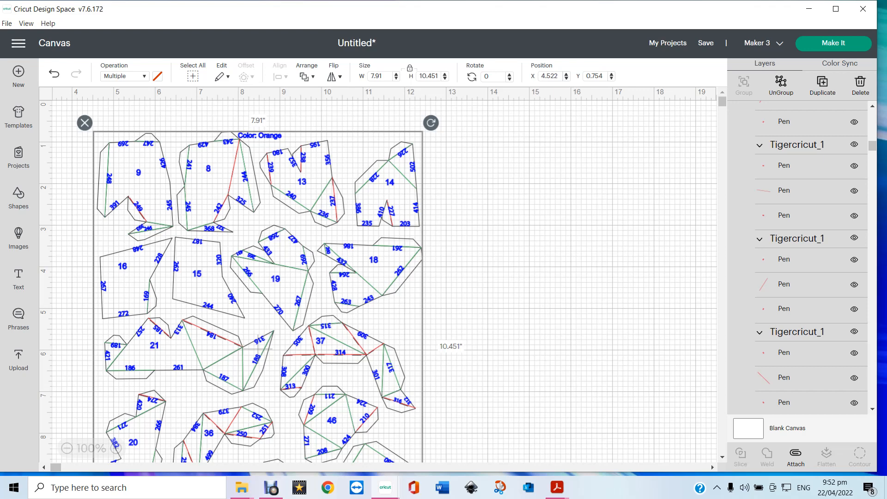
scroll(808, 258, "down", 3)
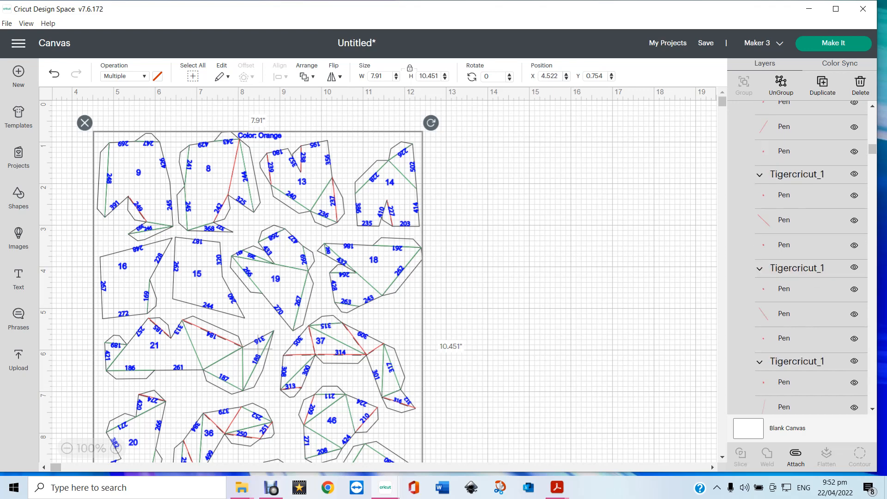
scroll(811, 258, "down", 5)
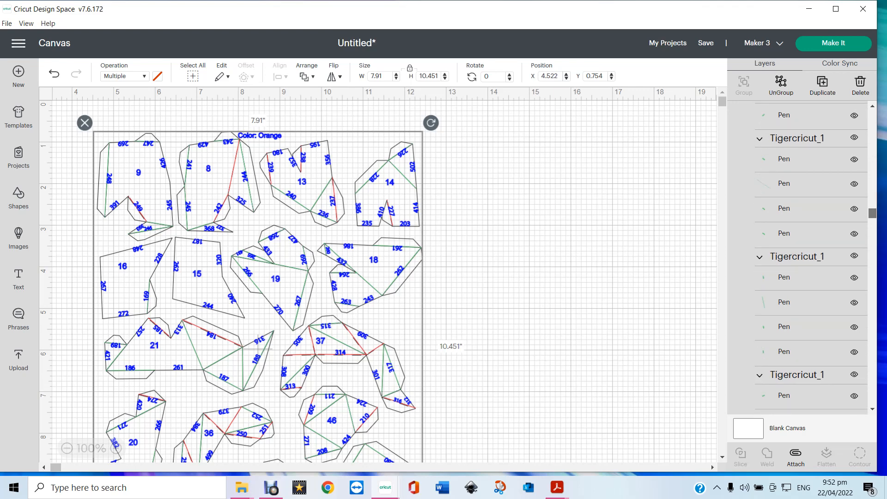
scroll(808, 259, "down", 3)
scroll(808, 258, "down", 3)
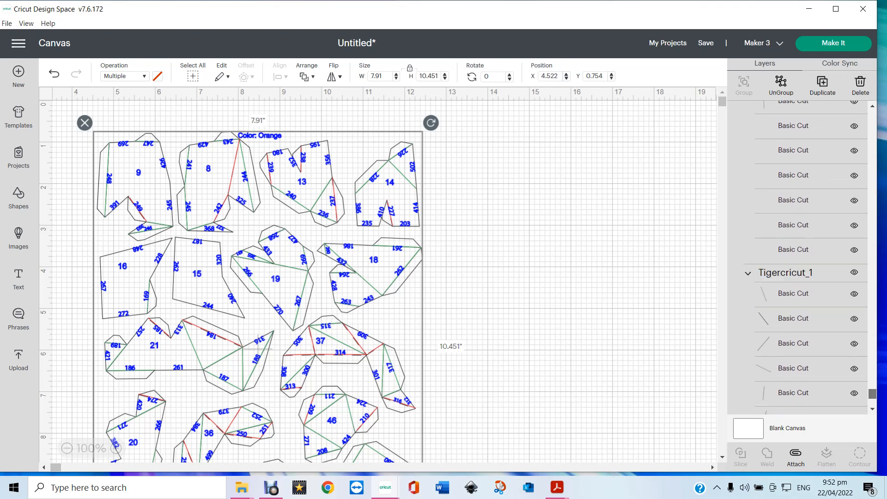
scroll(809, 259, "down", 3)
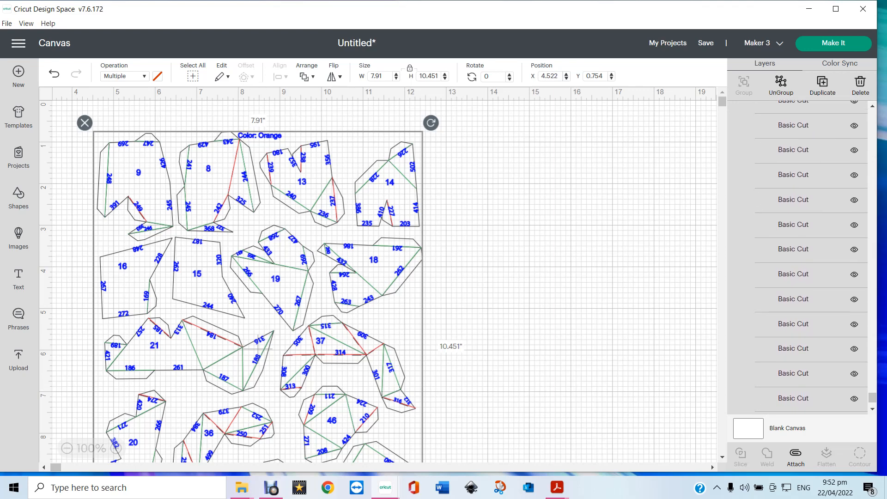
scroll(809, 259, "up", 1)
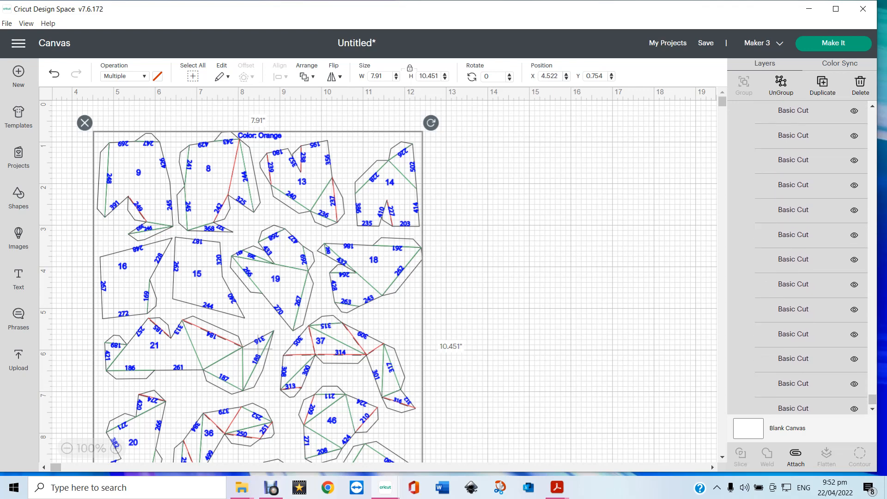
scroll(809, 259, "down", 1)
scroll(809, 259, "down", 1)
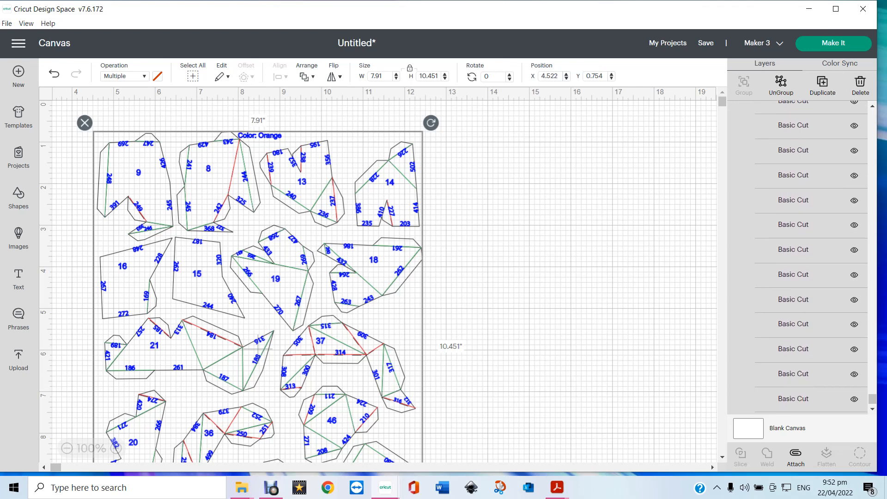
scroll(809, 259, "up", 1)
scroll(808, 259, "up", 1)
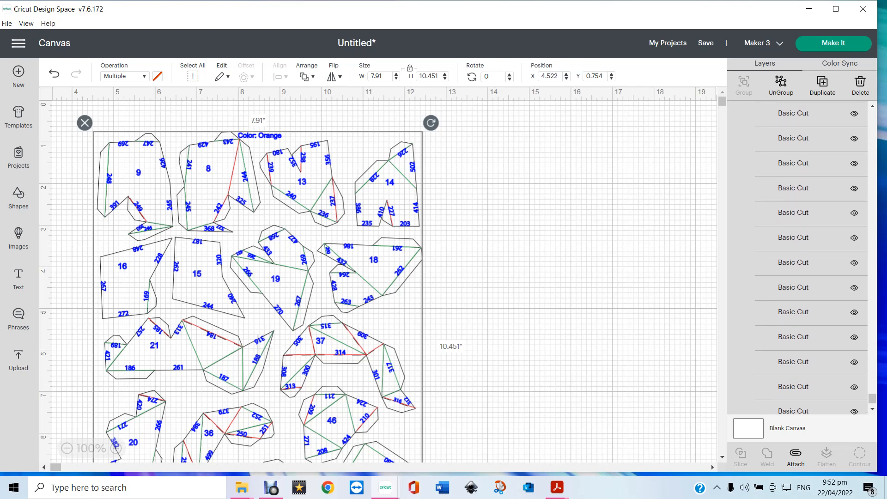
scroll(808, 259, "up", 1)
scroll(809, 258, "up", 1)
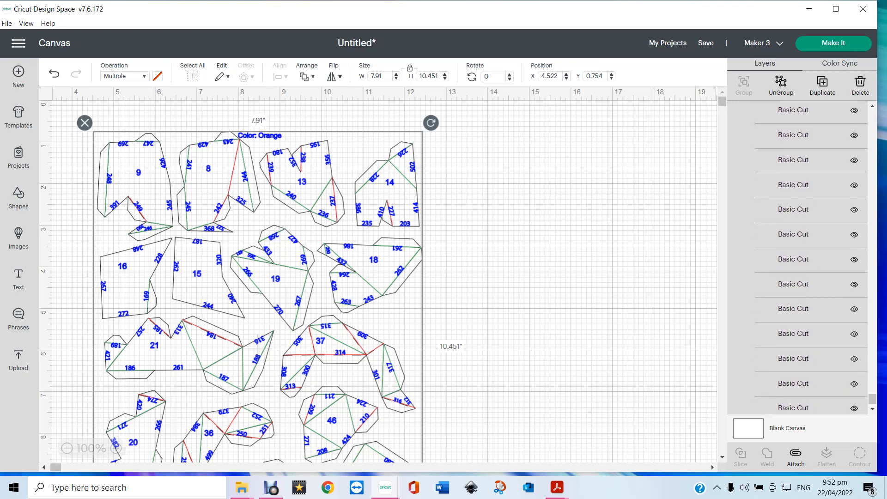
Check which outline segment beside piece 19 a single Basic Cut layer covers, and review the remaining Basic Cut layers below it.
left_click(809, 252)
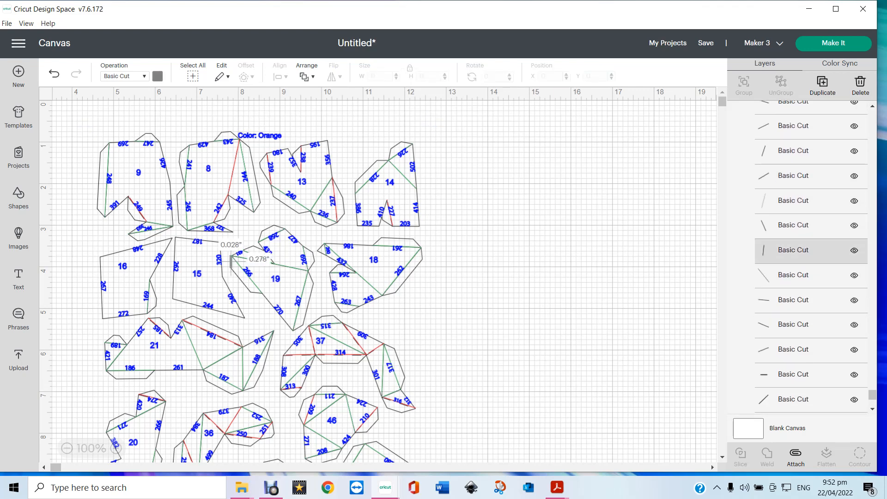
scroll(808, 252, "down", 1)
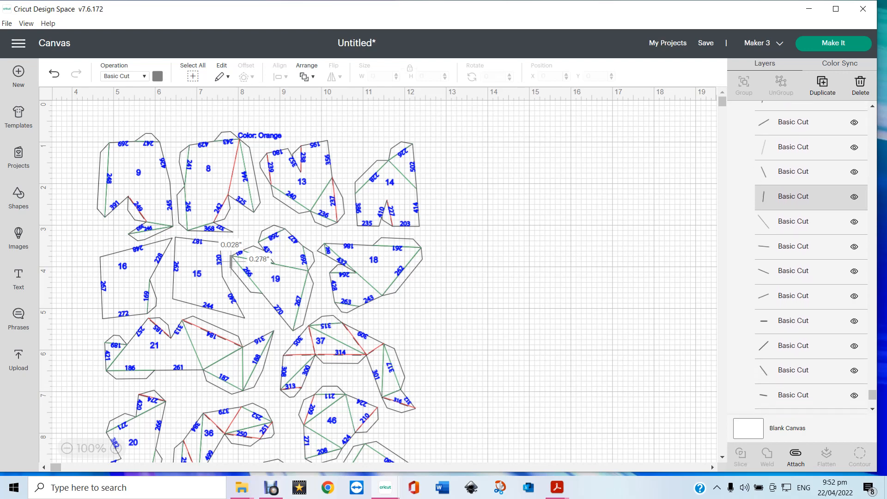
scroll(808, 252, "down", 2)
scroll(809, 252, "down", 15)
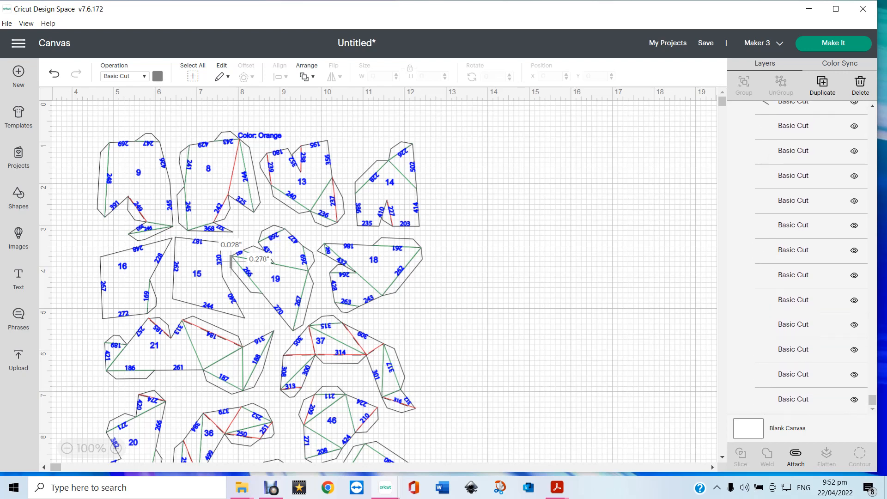
scroll(809, 259, "down", 1)
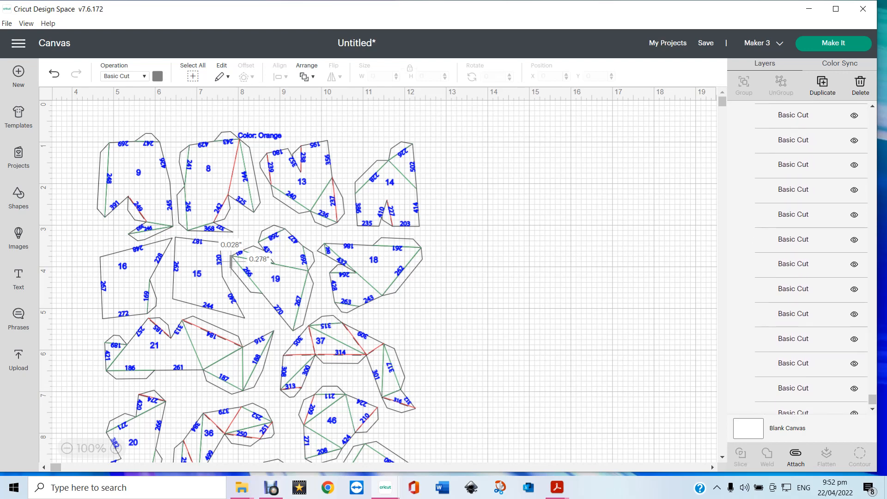
scroll(809, 259, "down", 1)
scroll(808, 259, "down", 1)
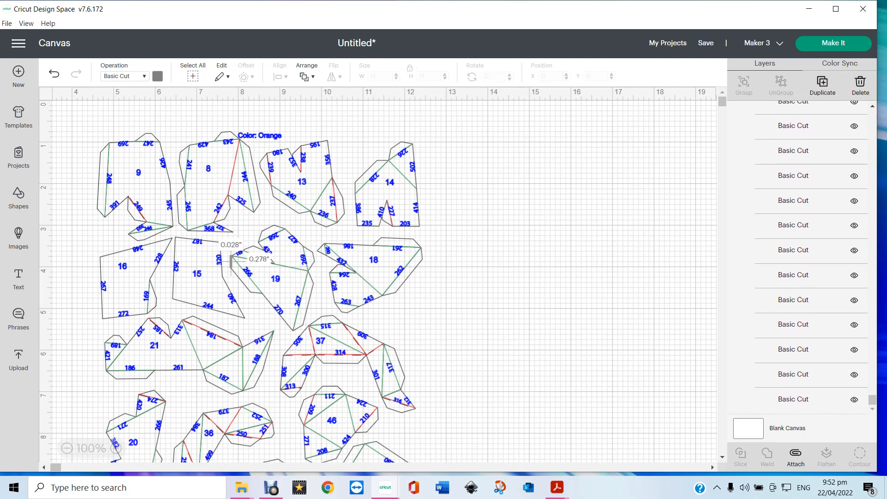
scroll(810, 258, "down", 2)
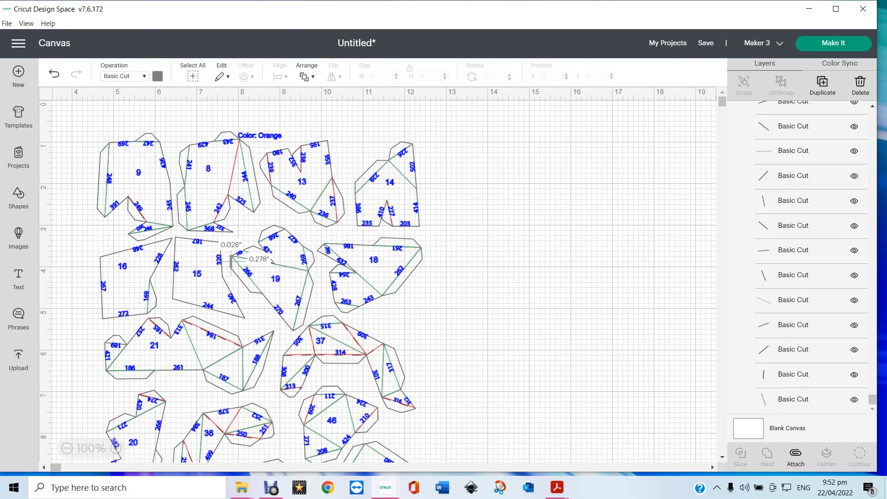
Review the Basic Cut outline layers from the lower part of the layer list back upward.
scroll(811, 259, "up", 1)
scroll(811, 259, "up", 3)
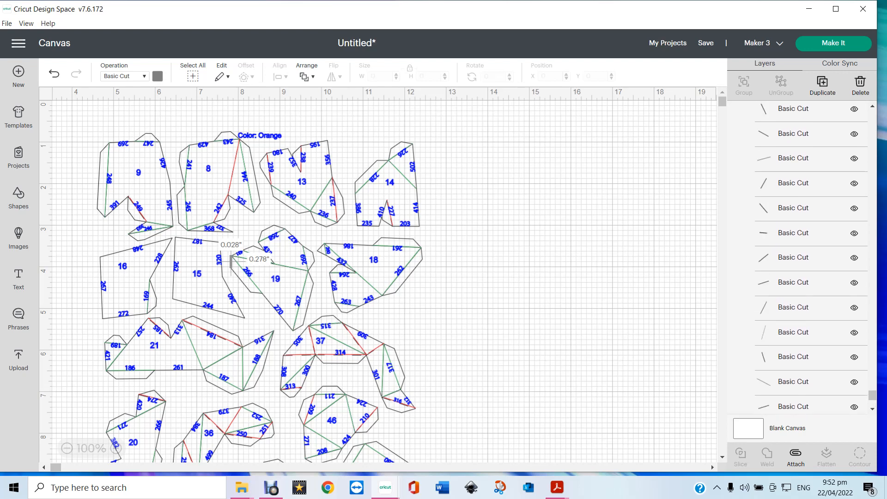
scroll(811, 259, "up", 6)
scroll(811, 259, "up", 5)
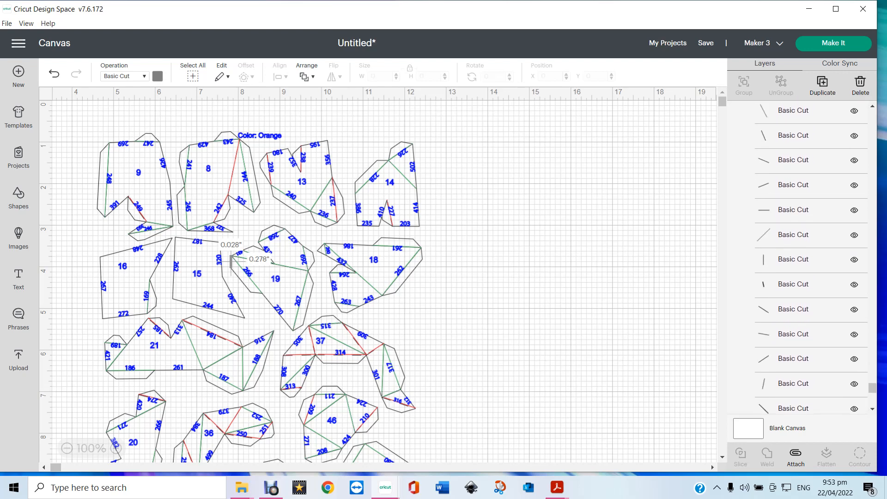
scroll(812, 259, "up", 2)
scroll(811, 259, "up", 5)
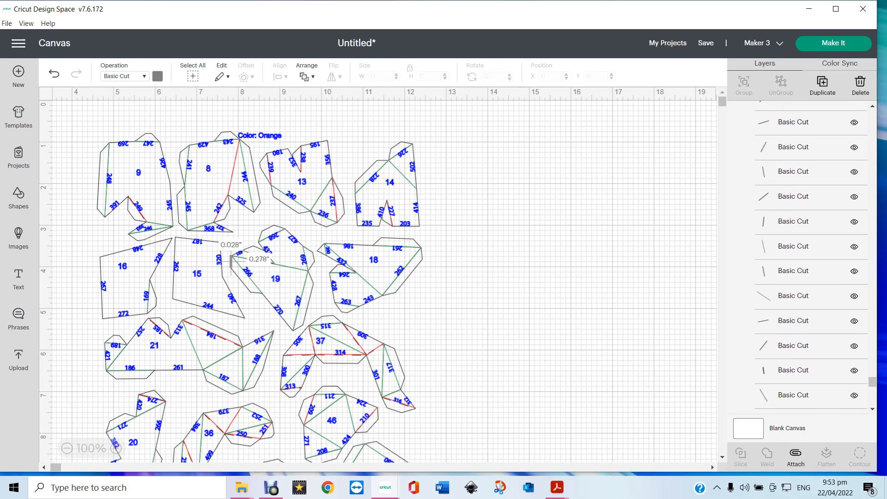
scroll(811, 258, "up", 4)
scroll(811, 258, "up", 5)
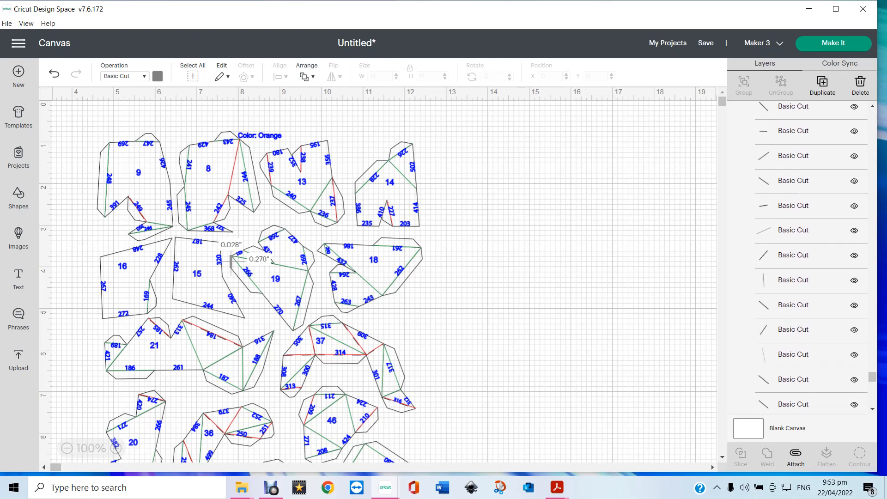
scroll(812, 259, "up", 4)
scroll(811, 259, "up", 3)
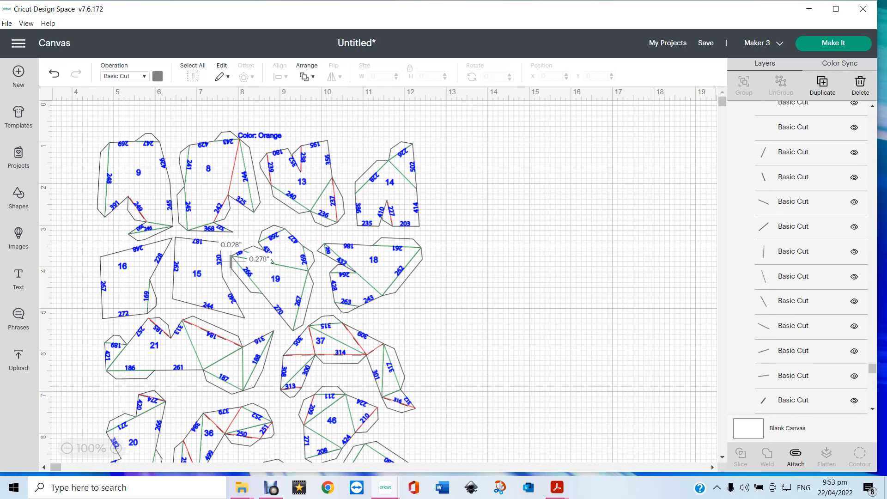
scroll(811, 259, "up", 3)
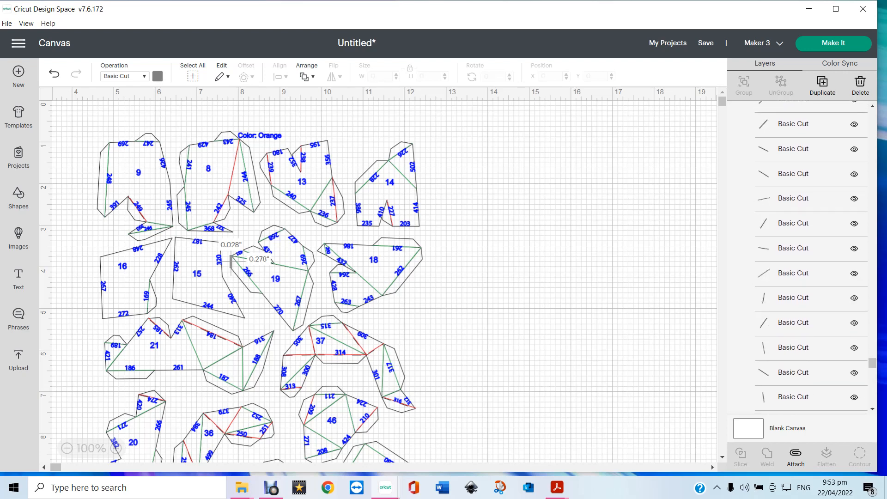
scroll(811, 259, "up", 2)
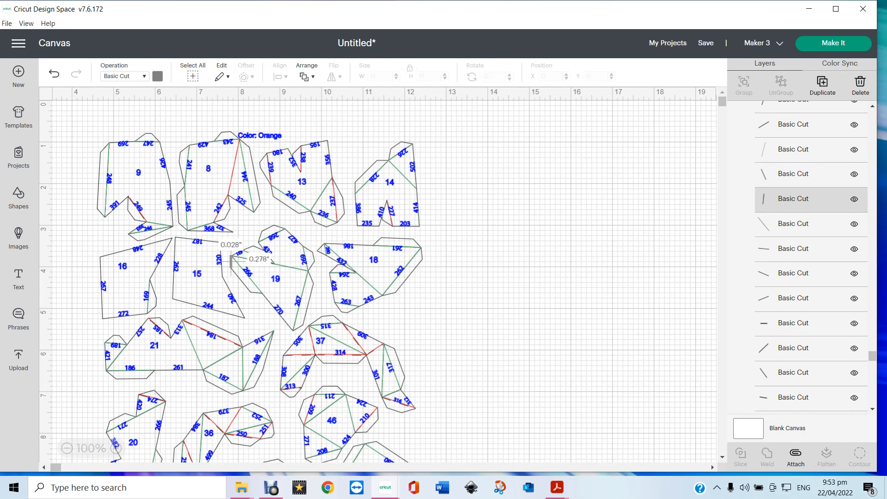
scroll(811, 259, "up", 5)
scroll(812, 328, "up", 5)
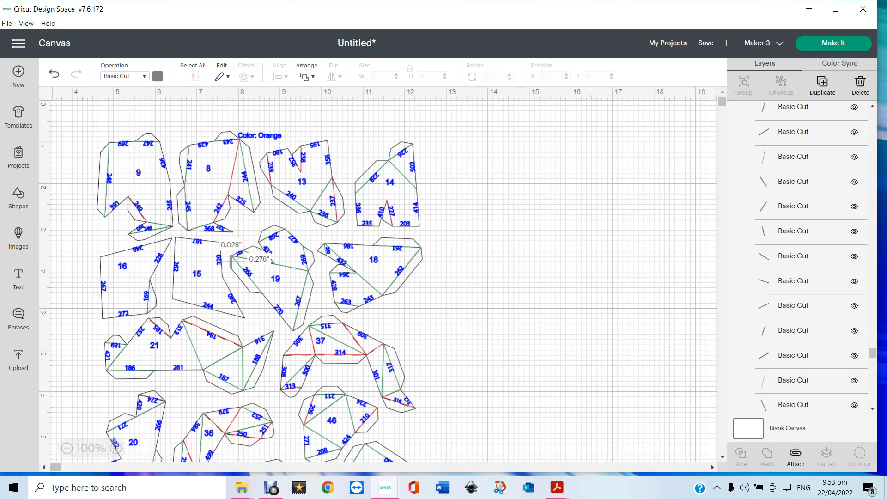
scroll(812, 258, "up", 3)
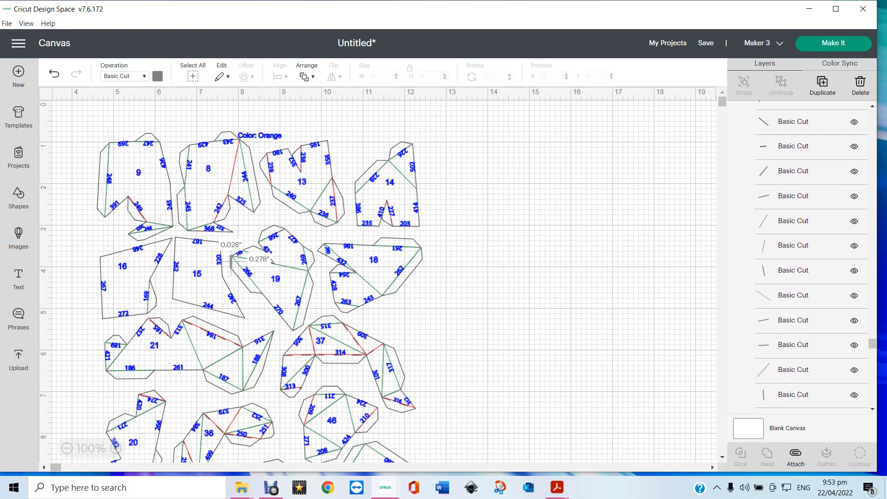
Undo the sideways move of the welded number labels and the earlier visibility change of the red Pen group.
left_click_drag(275, 279, 280, 279)
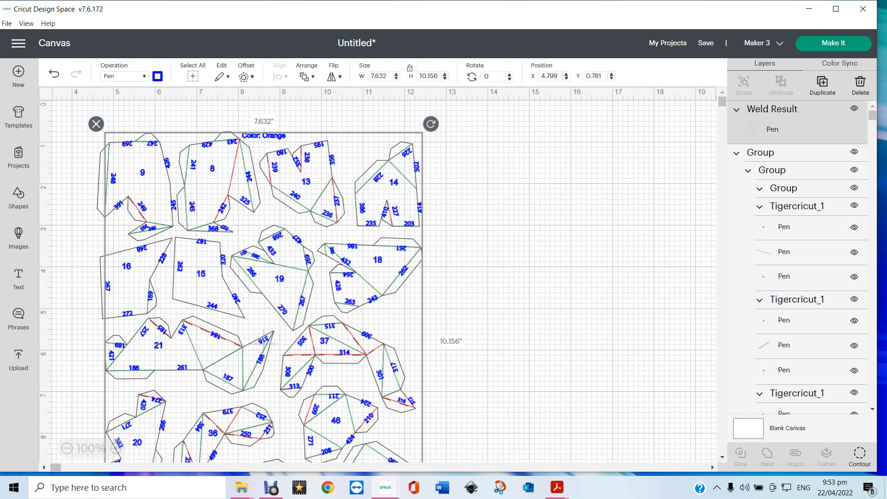
left_click(55, 74)
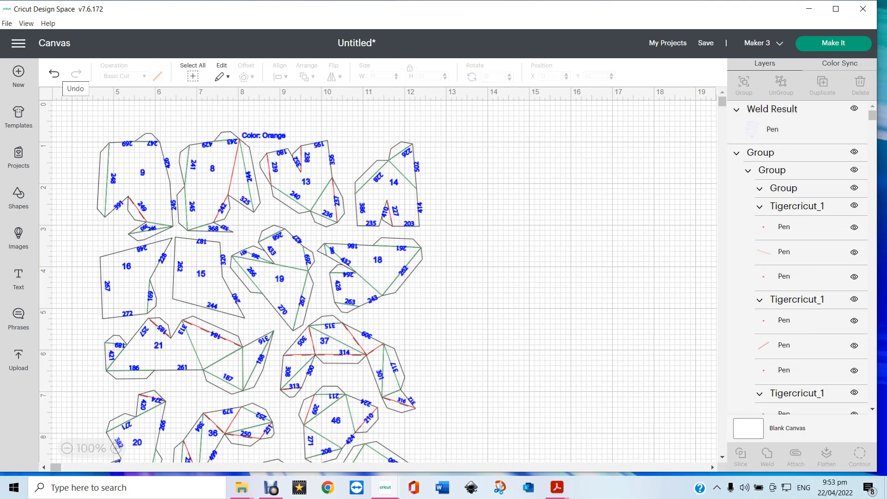
left_click(55, 73)
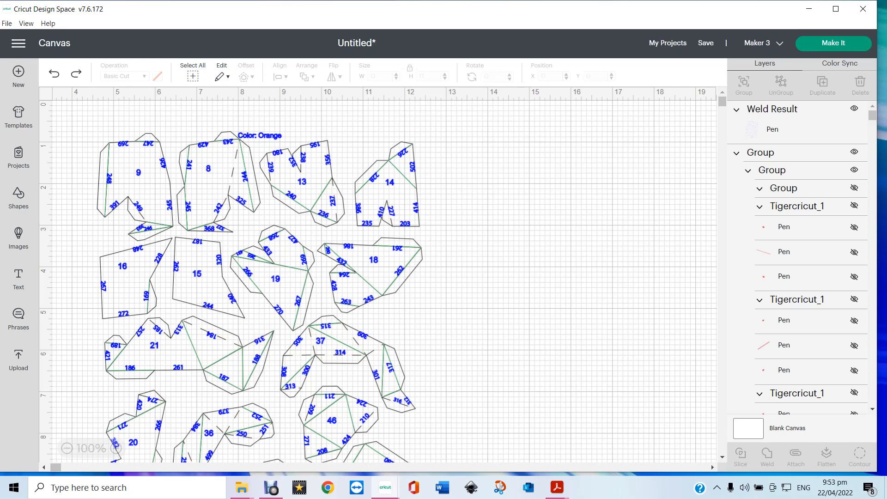
Look through the layer list for where the hidden red Tigercricut_1 Pen sets end and the green Pen group begins.
scroll(802, 256, "down", 1)
scroll(802, 256, "down", 1)
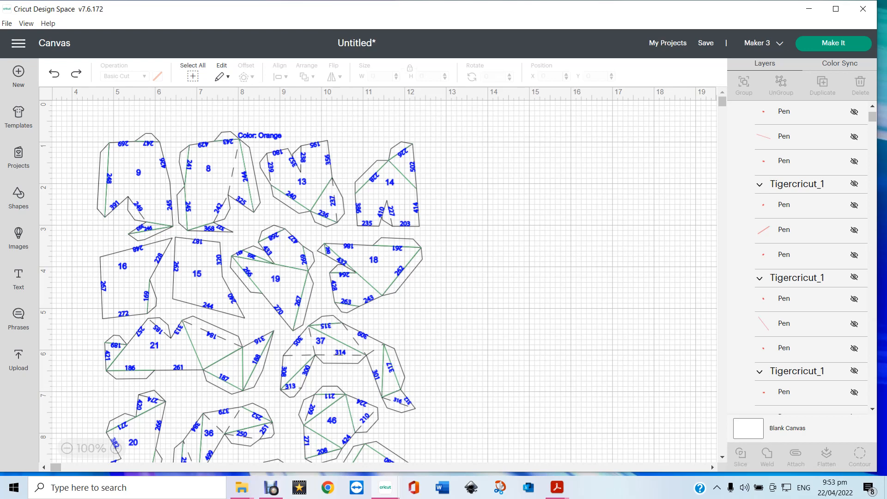
scroll(811, 258, "down", 3)
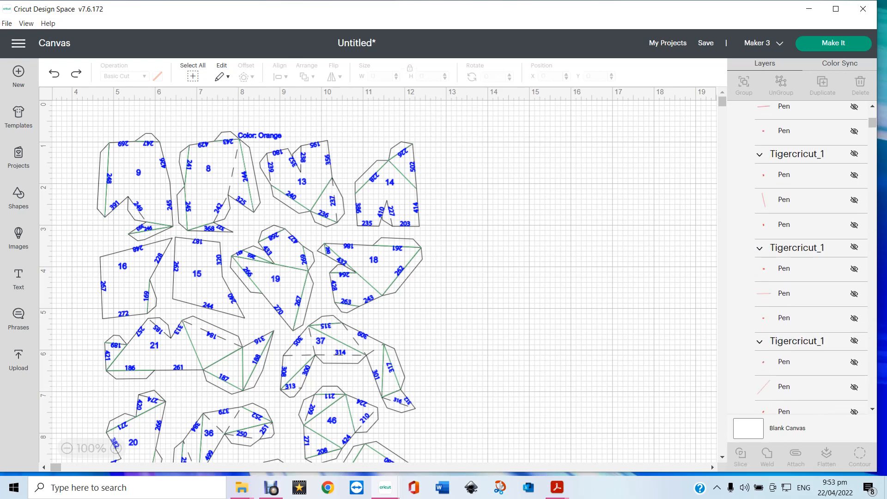
key("ctrl+a")
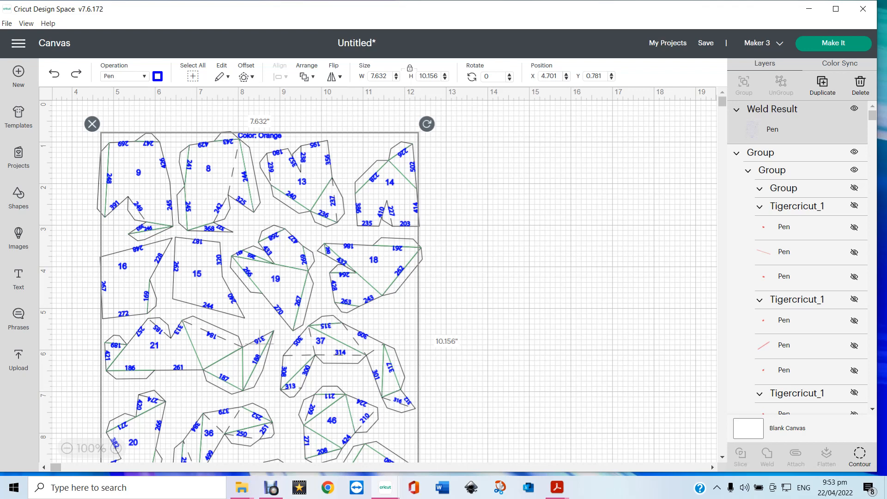
scroll(811, 257, "down", 3)
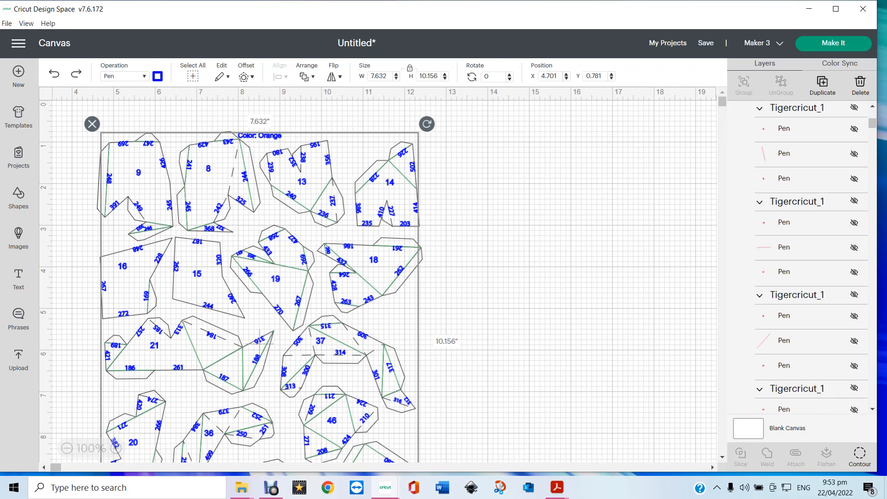
scroll(811, 257, "down", 5)
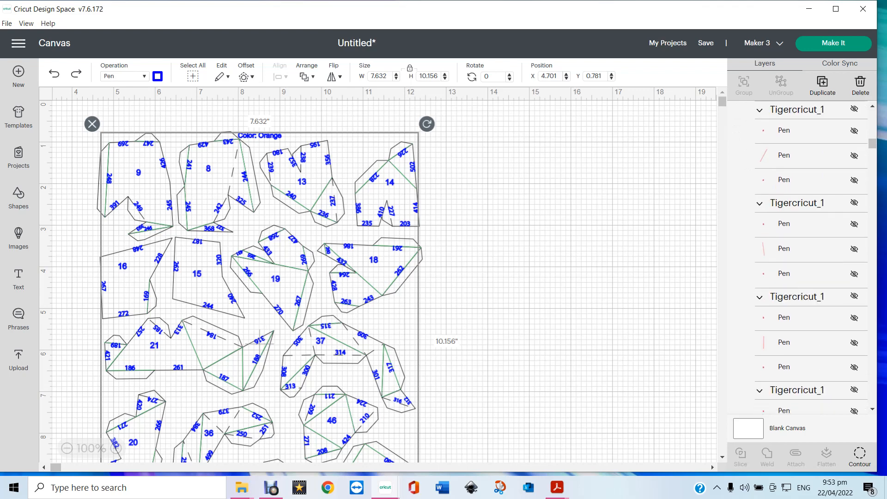
scroll(811, 256, "down", 1)
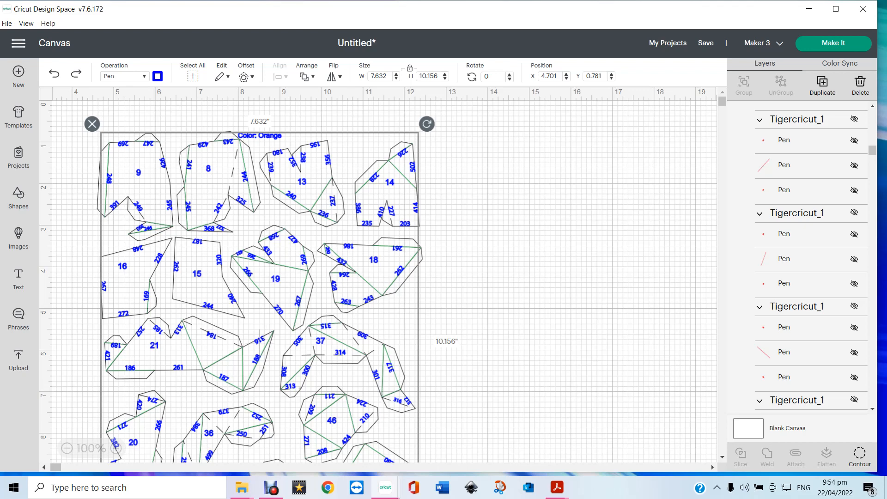
scroll(811, 257, "down", 5)
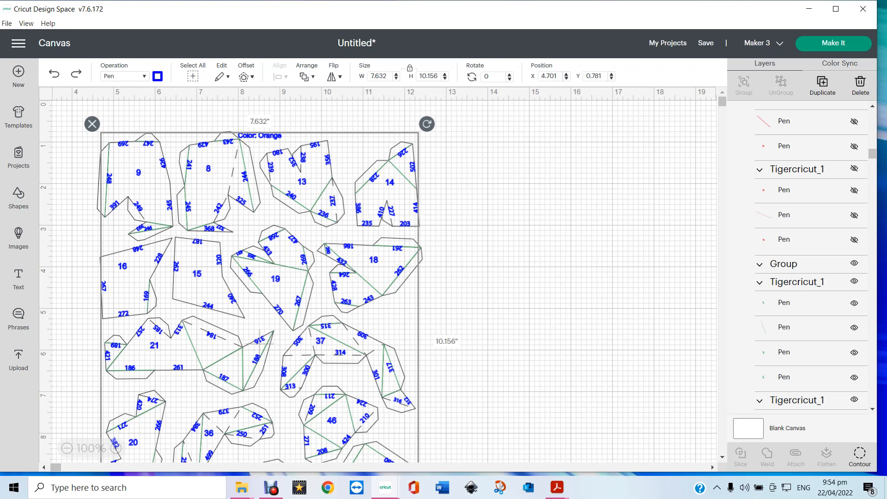
key("Escape")
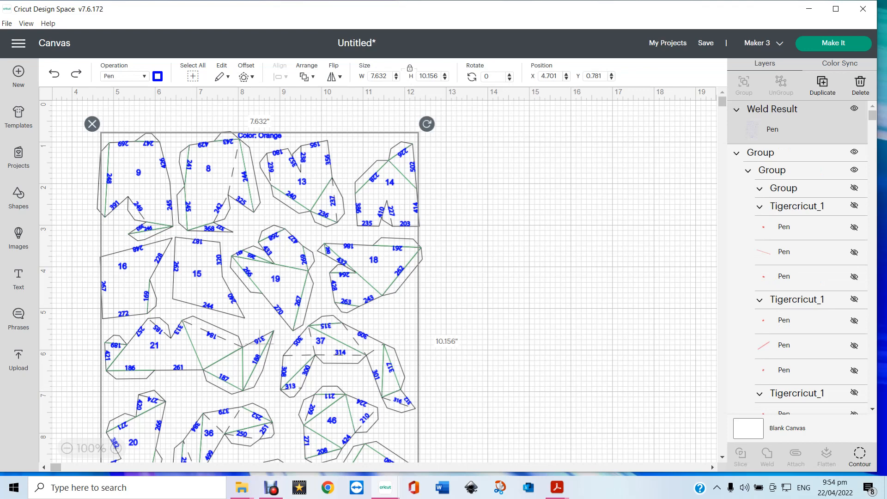
scroll(811, 256, "down", 5)
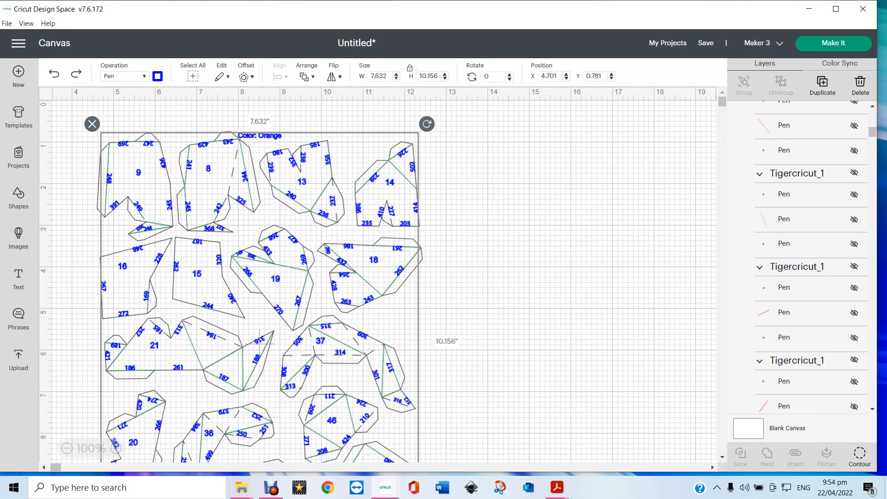
scroll(811, 257, "down", 5)
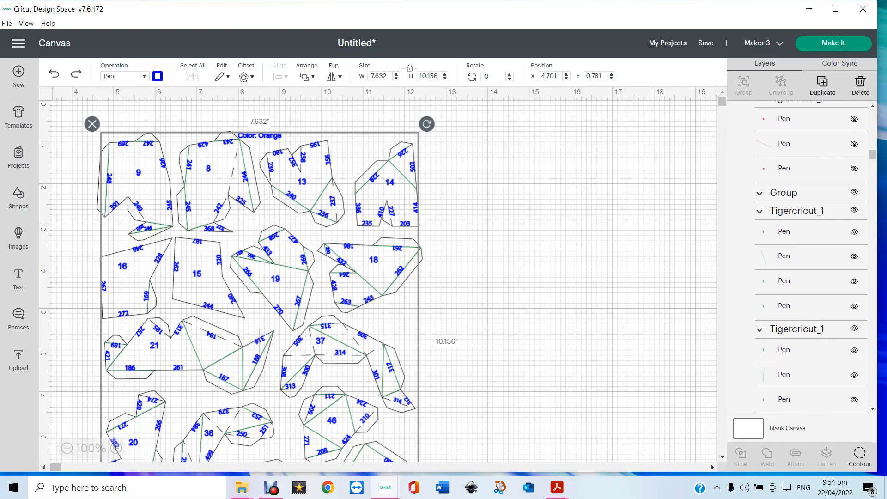
scroll(811, 257, "down", 5)
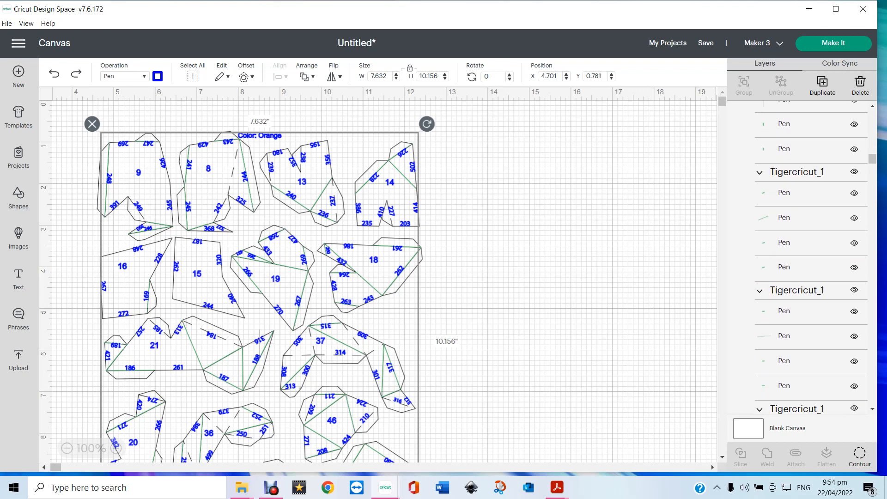
scroll(811, 257, "up", 3)
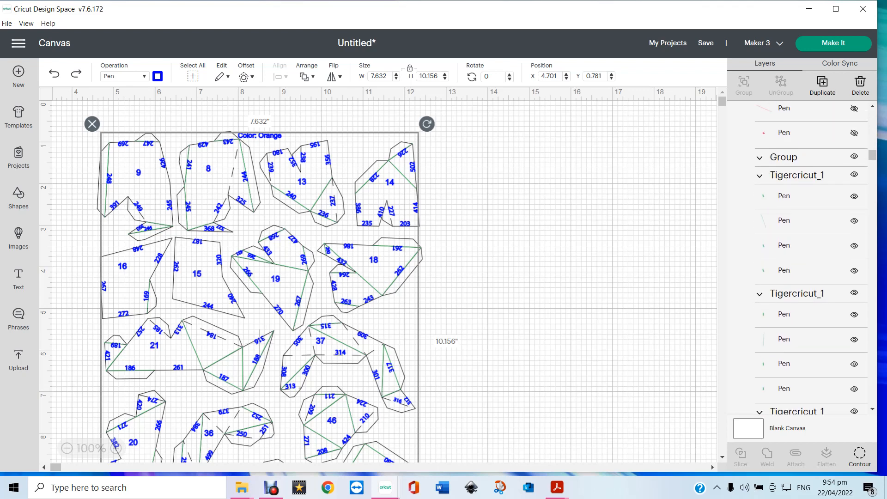
scroll(811, 257, "up", 2)
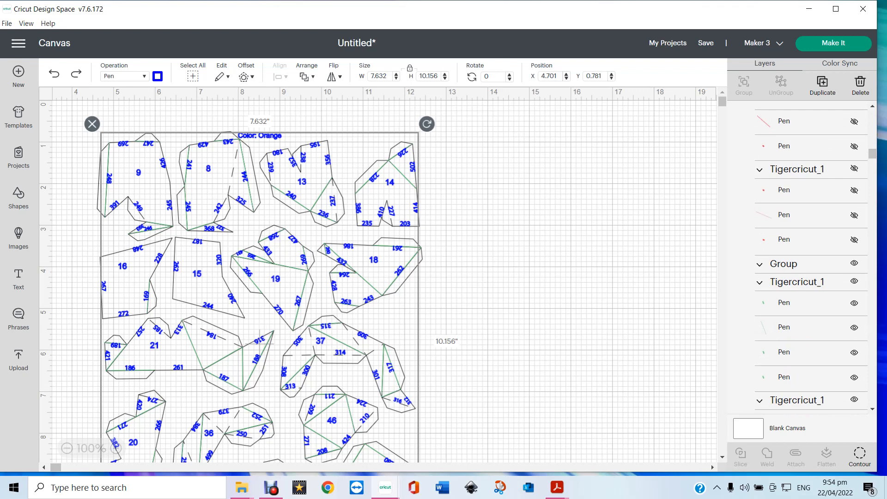
Paste a copy of the green Pen line group and align it over the original lines at X 4.707, Y 0.943.
left_click(783, 263)
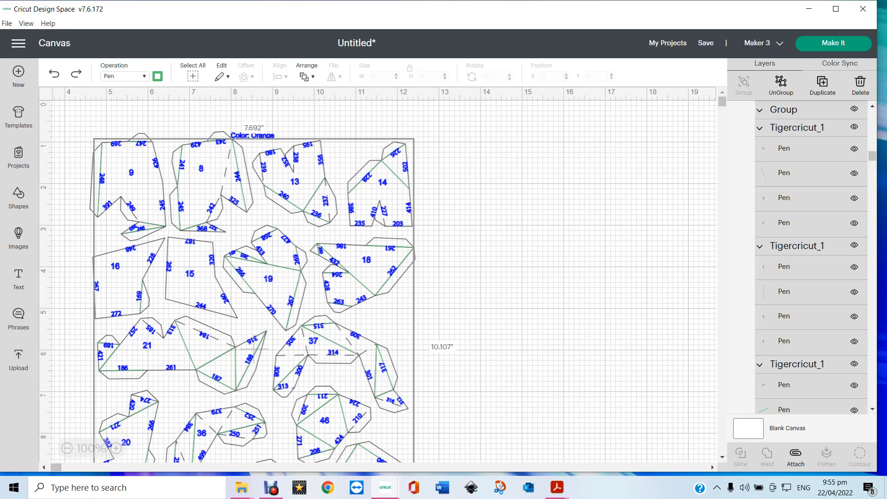
key("ctrl+v")
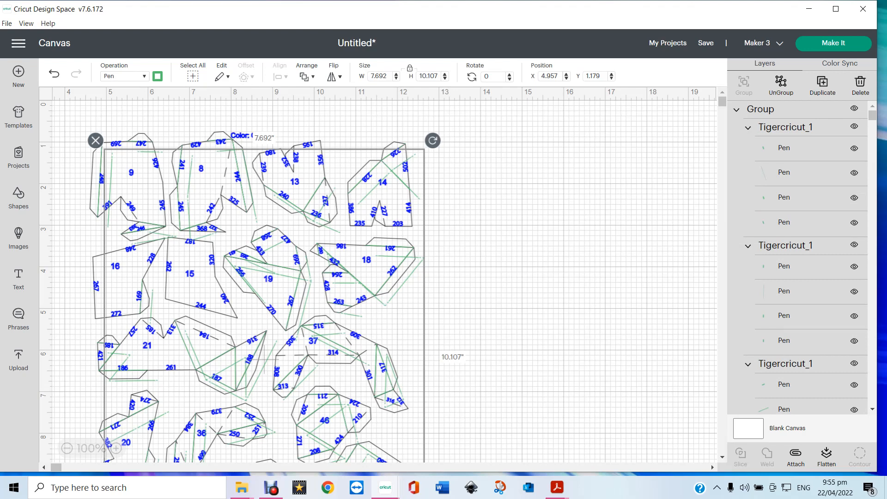
left_click_drag(264, 359, 254, 349)
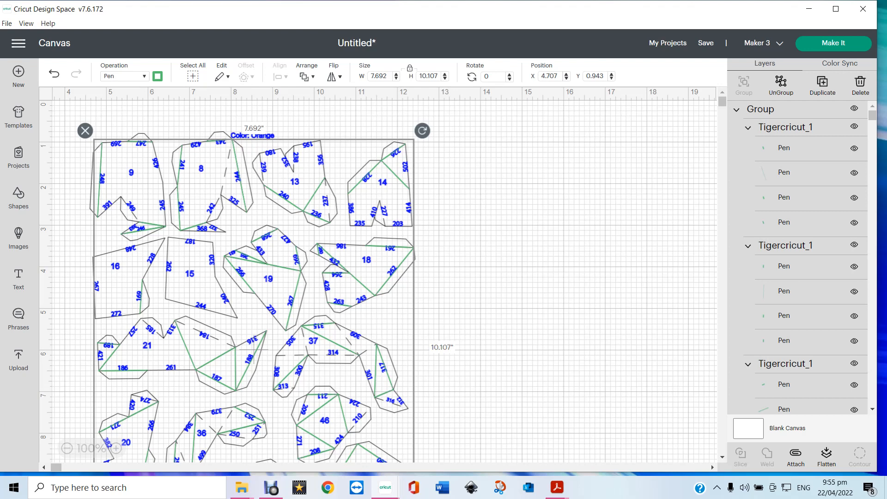
Set the operation of the copied green line group to Score and deselect it.
left_click(123, 76)
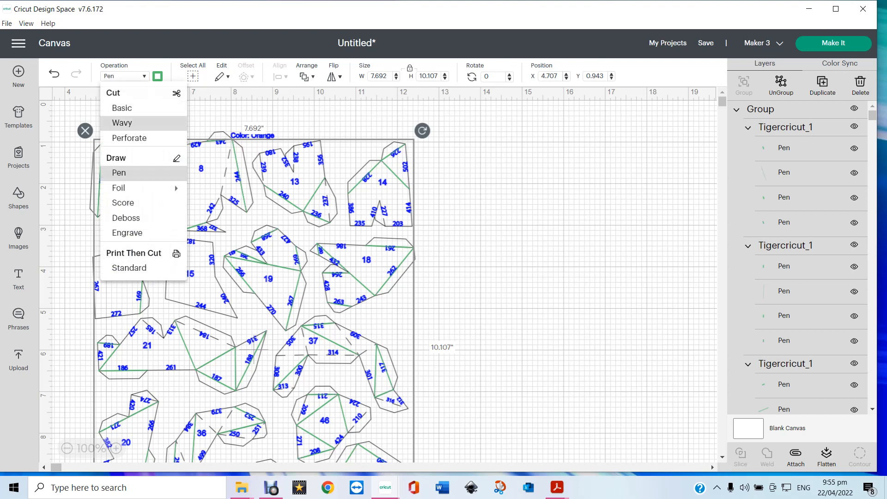
left_click(123, 202)
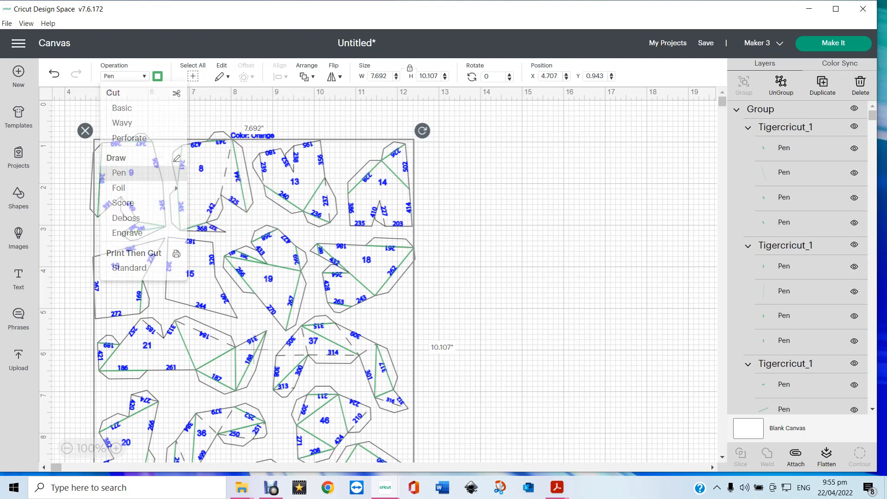
left_click(531, 231)
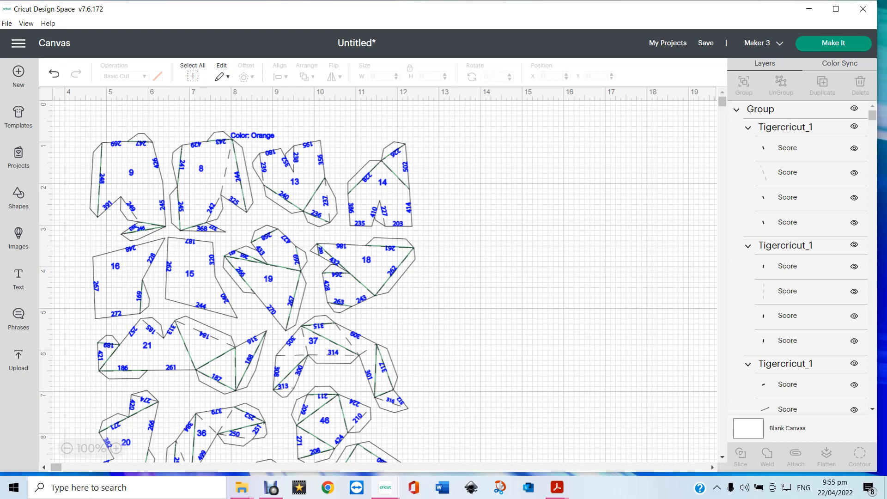
Select the whole design, attach all its layers together, and check the attached template down to the PaperProject3D label.
key("ctrl+a")
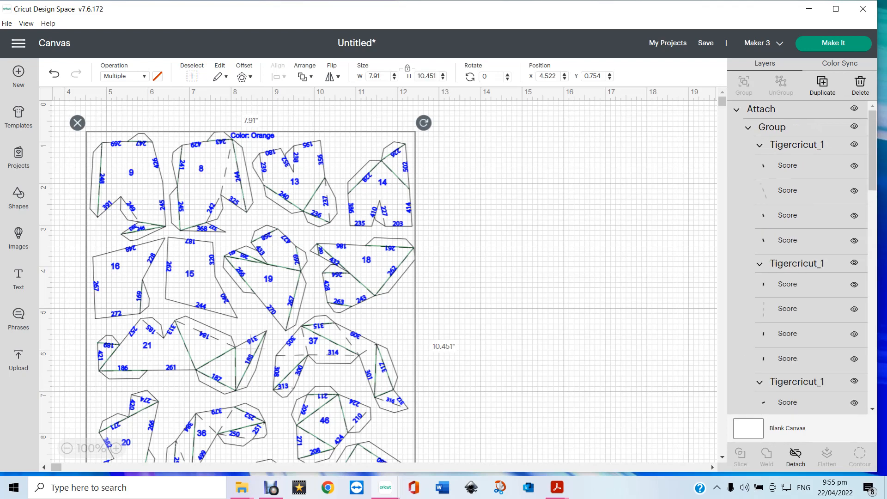
scroll(377, 280, "down", 5)
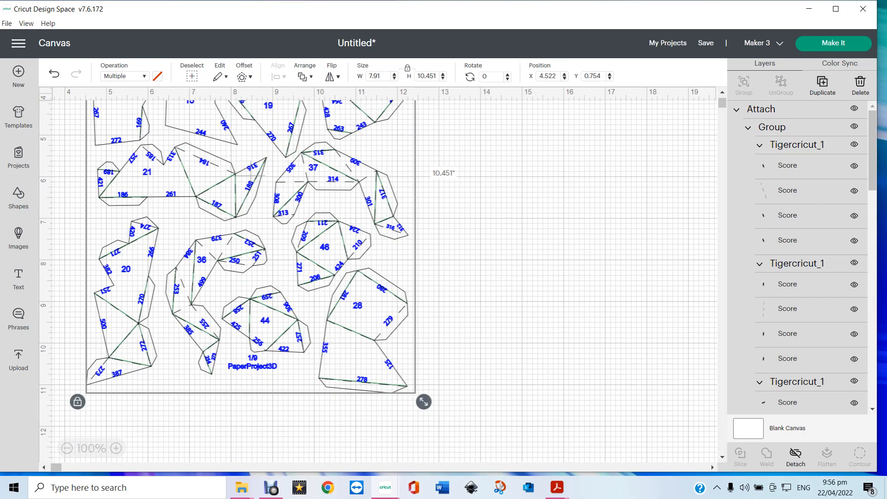
left_click(250, 175)
scroll(379, 281, "up", 3)
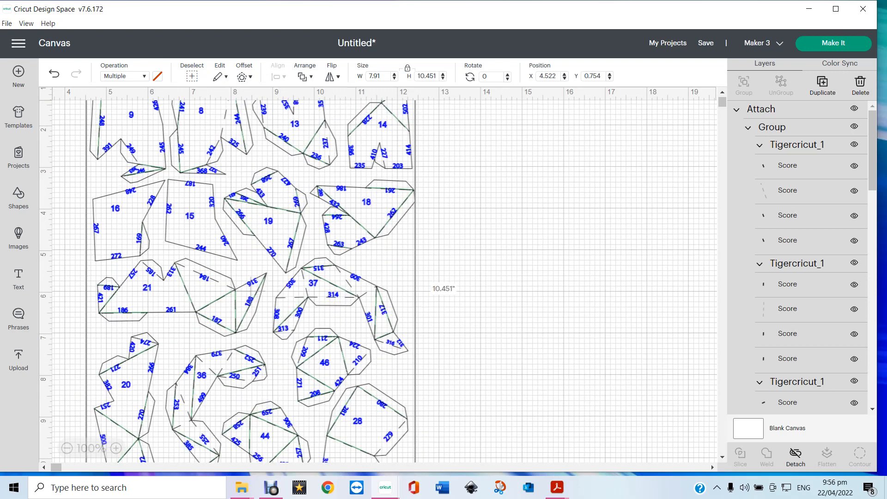
scroll(378, 281, "up", 3)
left_click(251, 348)
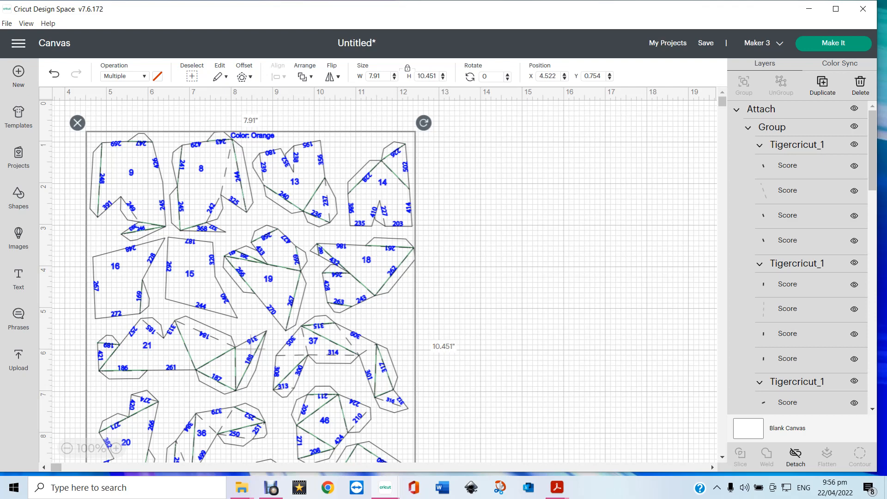
Search the ready-made projects in all categories for unicorn.
key("alt+f")
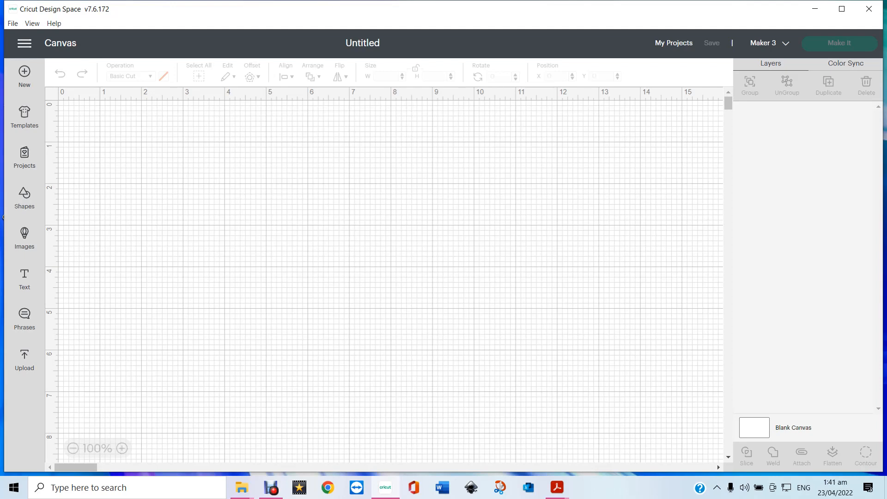
left_click(24, 157)
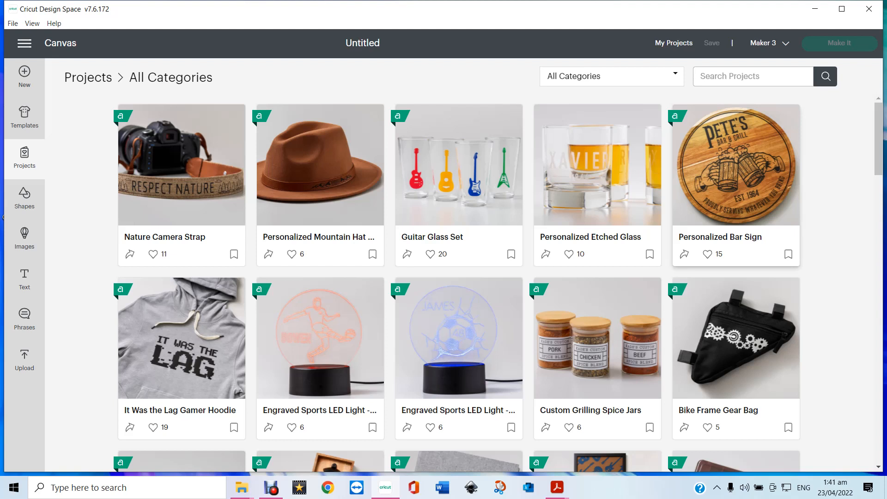
type("unicor")
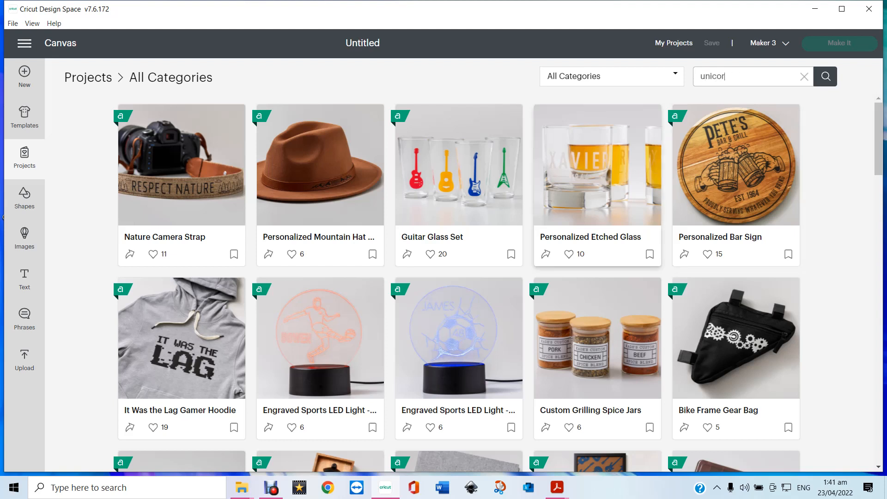
type("n")
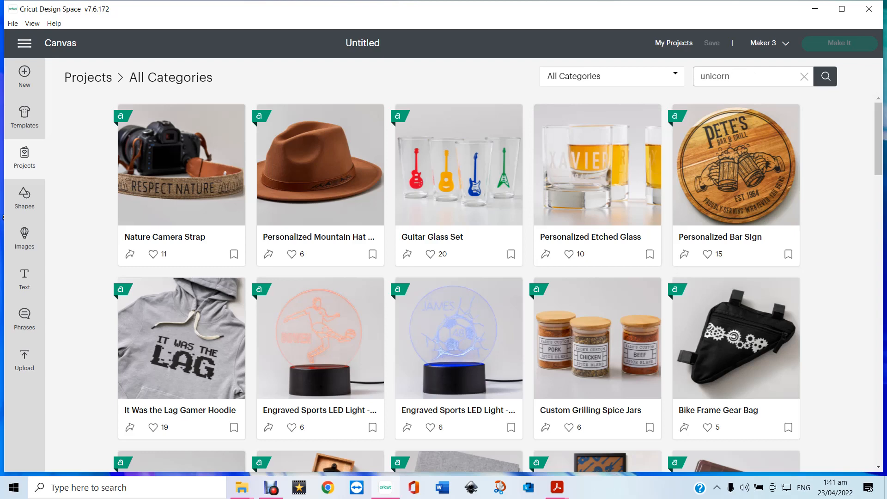
key("Return")
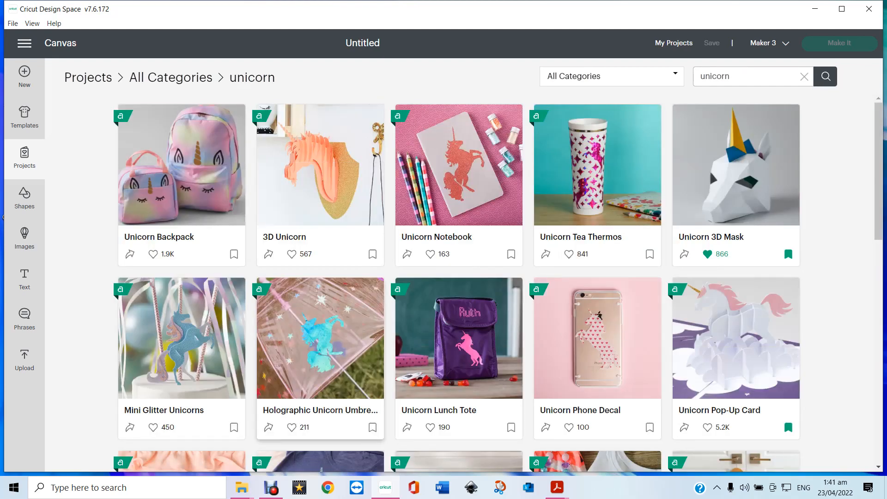
Open the Unicorn 3D Mask project and view its preview pictures through to the last one showing the flat pieces.
left_click(736, 164)
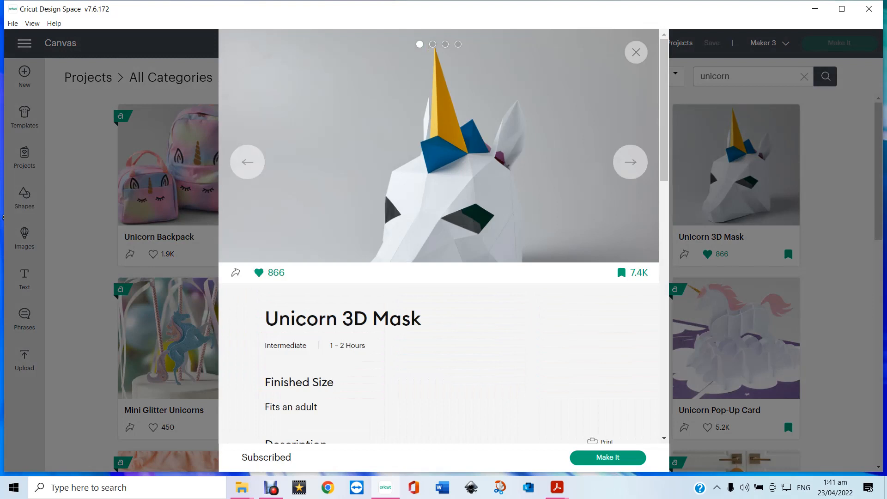
left_click(630, 161)
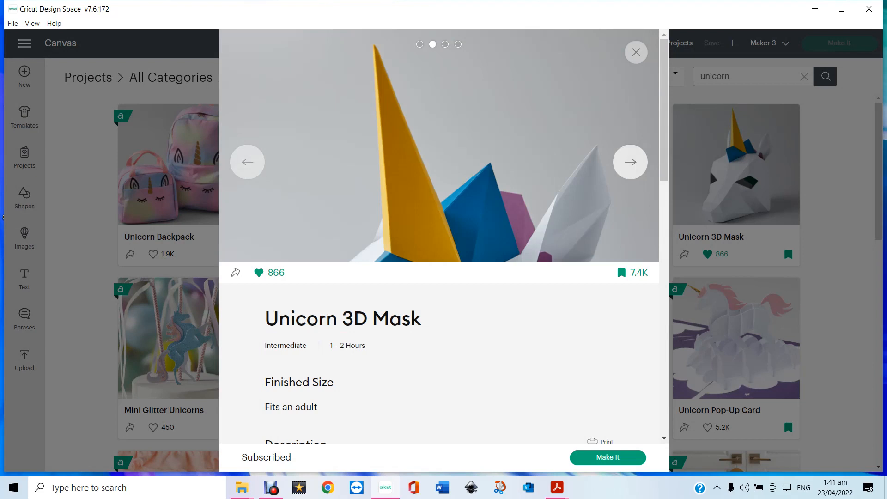
left_click(630, 161)
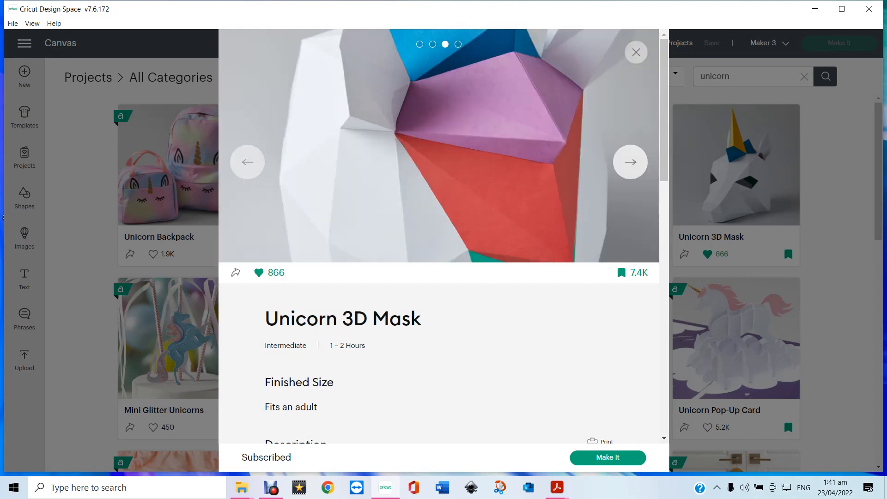
left_click(630, 162)
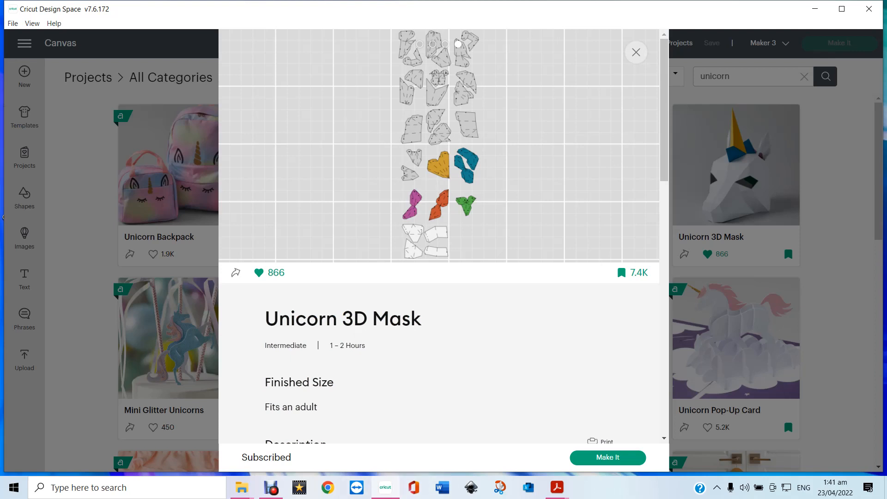
Send the Unicorn 3D Mask to mat preparation and examine the fold lines and edge numbers on mat 1 up close.
left_click(608, 458)
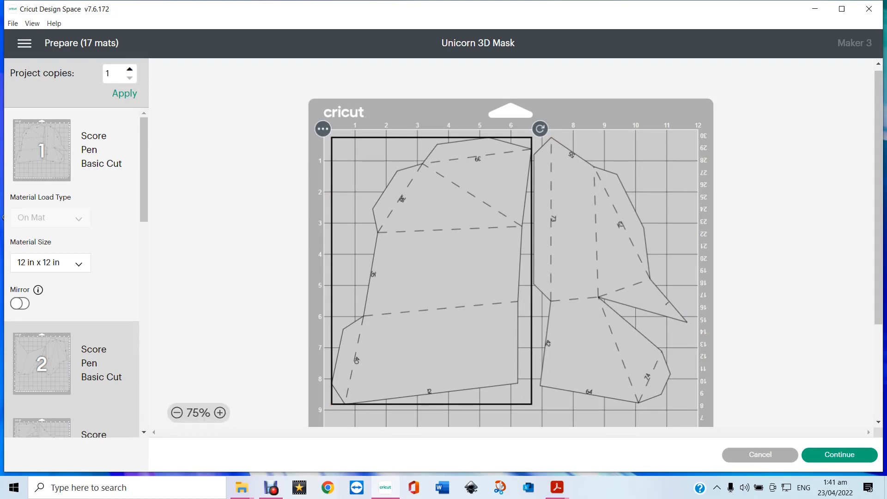
left_click(220, 412)
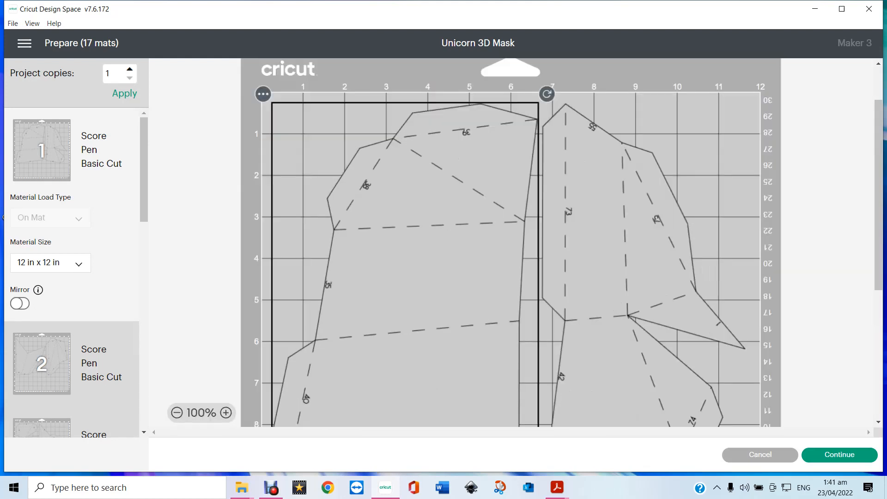
left_click(222, 413)
left_click(225, 413)
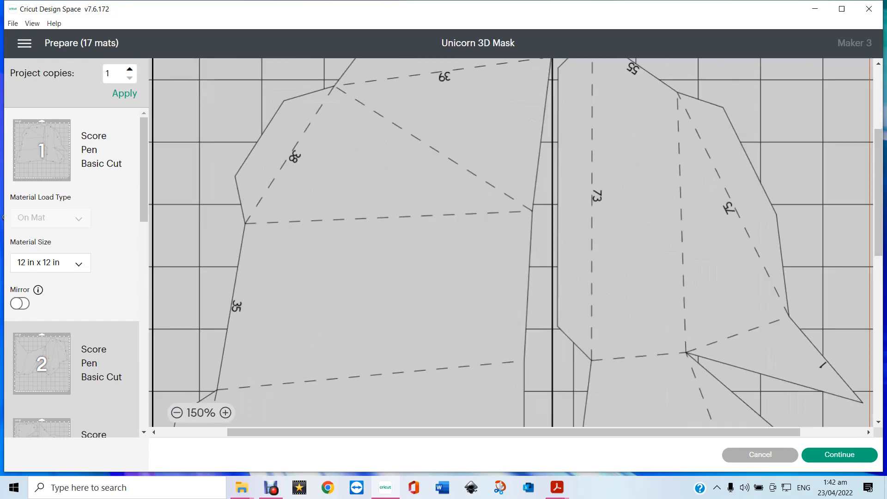
scroll(511, 243, "up", 3)
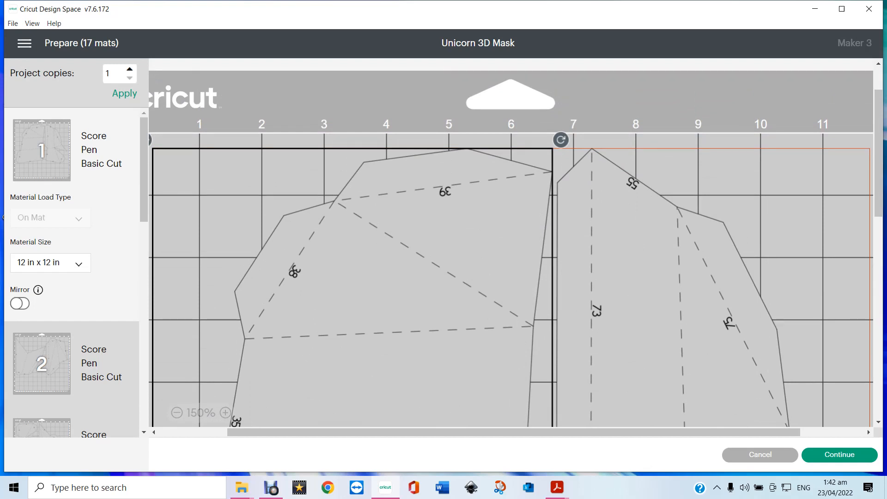
scroll(510, 244, "down", 8)
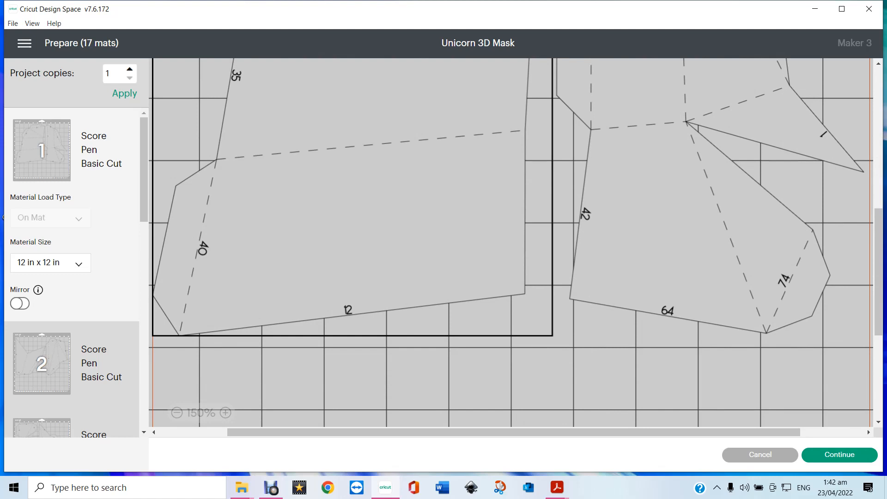
scroll(510, 243, "up", 5)
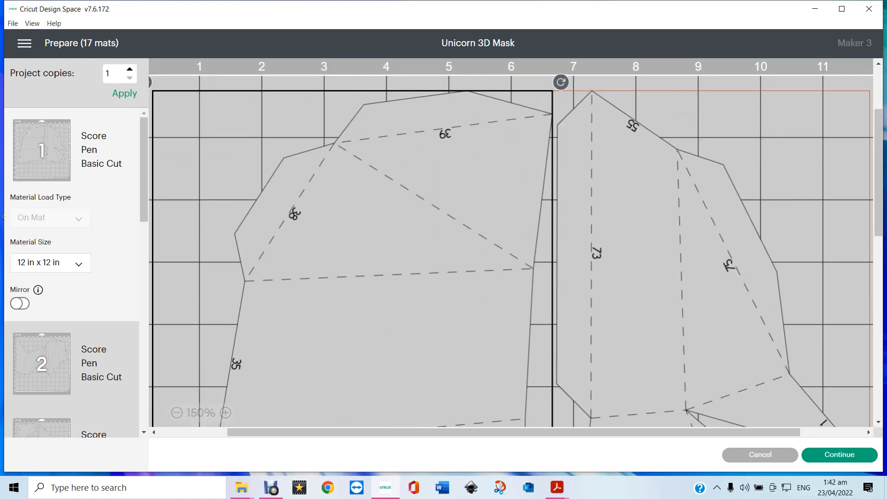
scroll(510, 243, "down", 5)
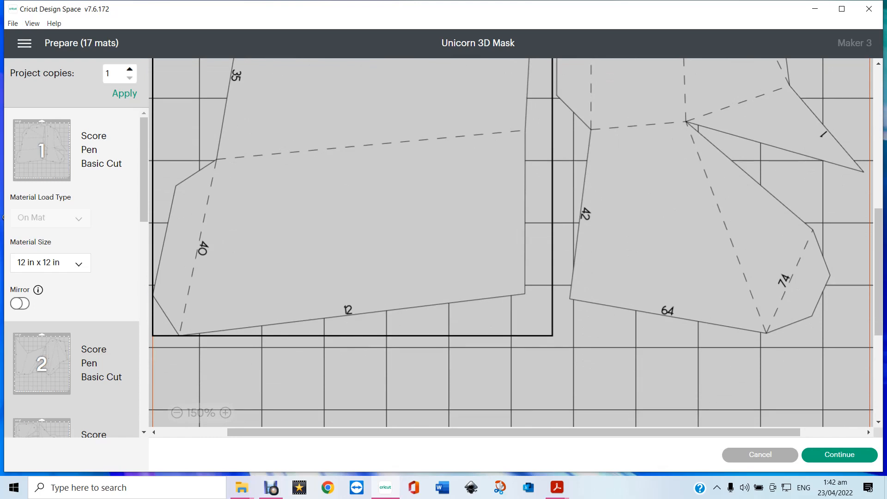
scroll(510, 243, "up", 3)
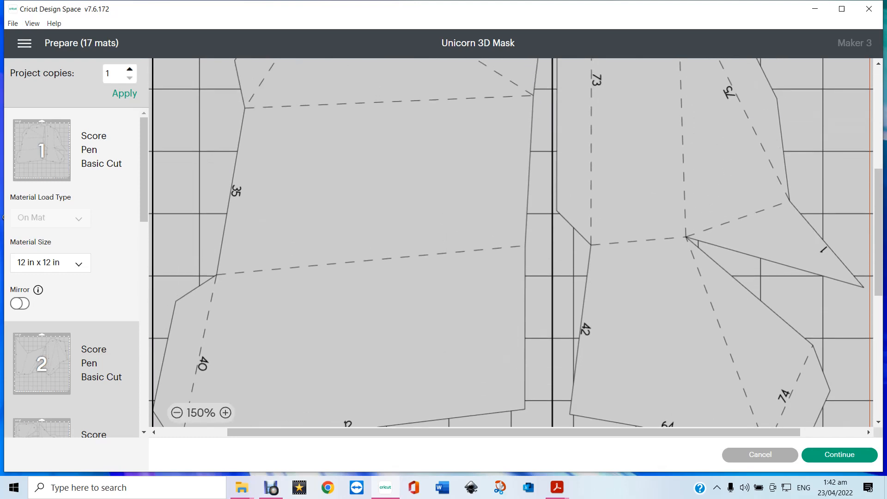
left_click(177, 412)
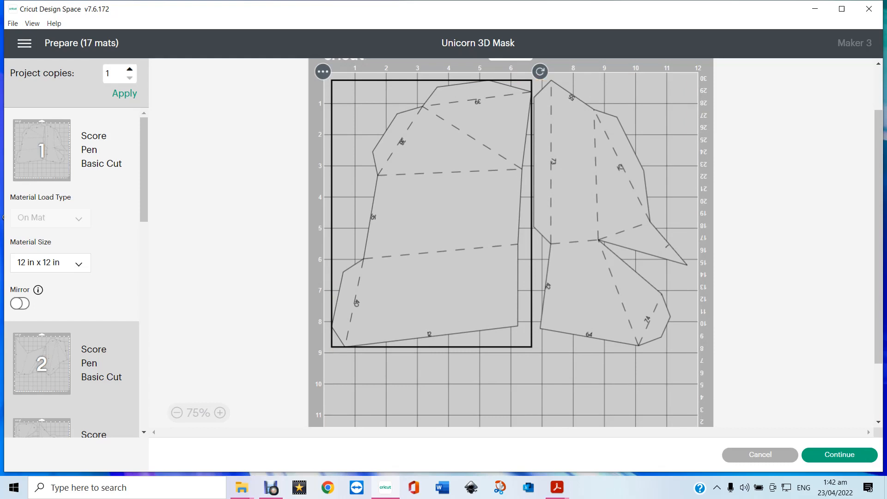
View the mask pieces laid out on mats 2 and 3.
left_click(42, 363)
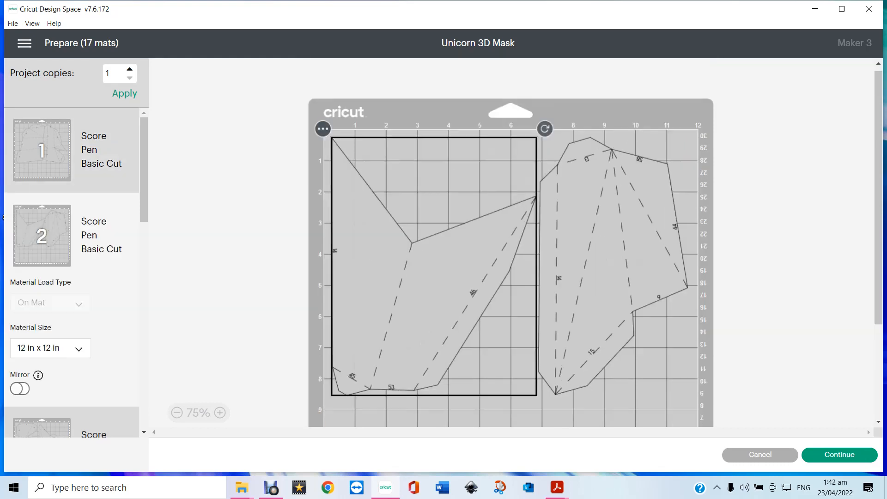
left_click(42, 426)
scroll(72, 272, "down", 1)
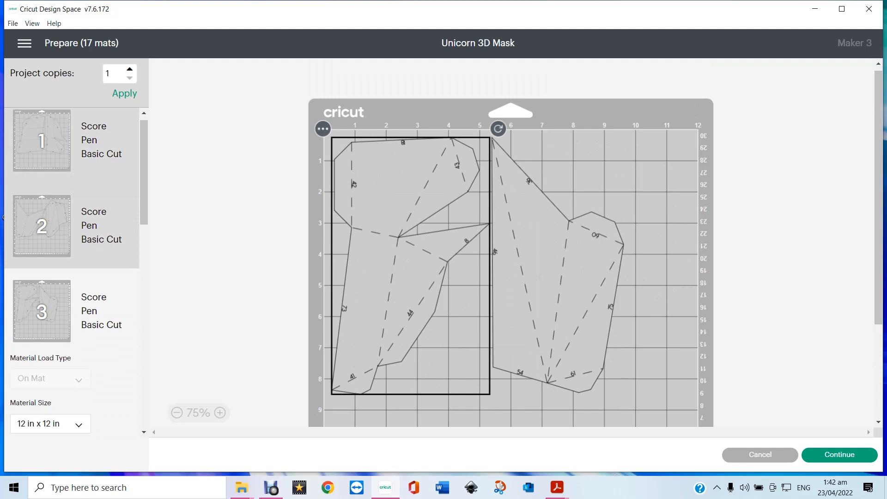
Look through the remaining mats, checking the pieces on white mat 10 and magenta mat 17.
scroll(72, 272, "down", 10)
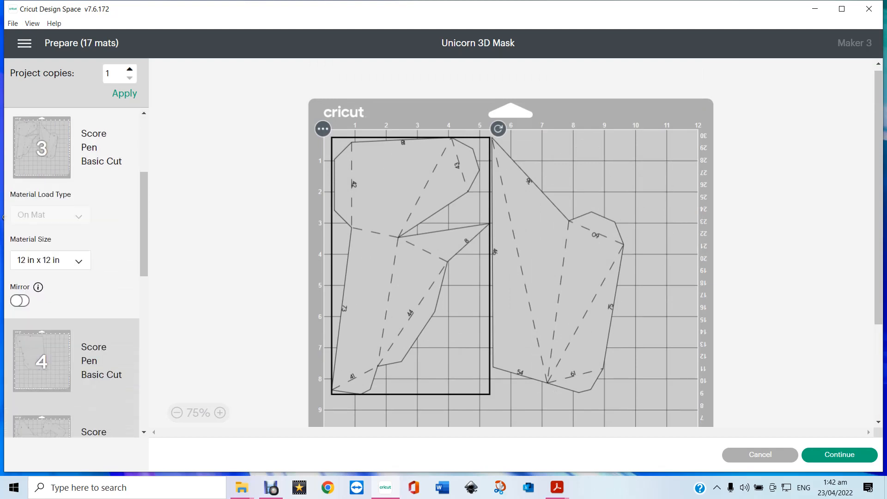
scroll(72, 272, "down", 10)
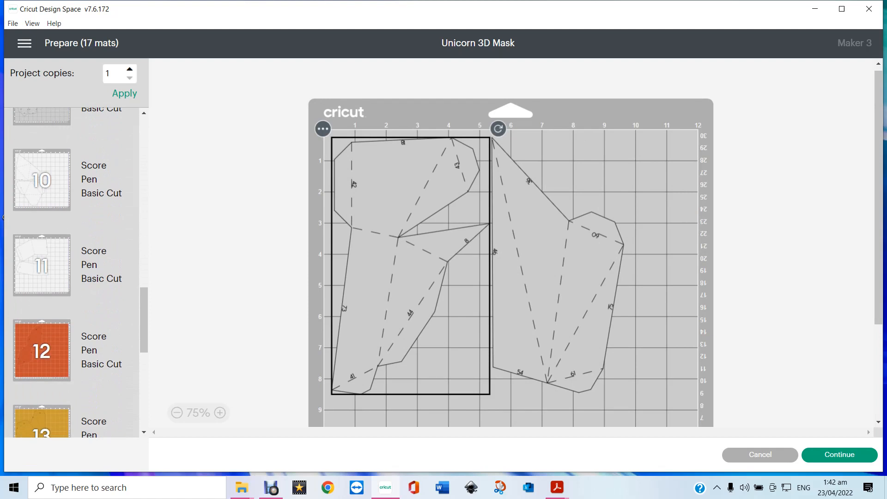
left_click(41, 180)
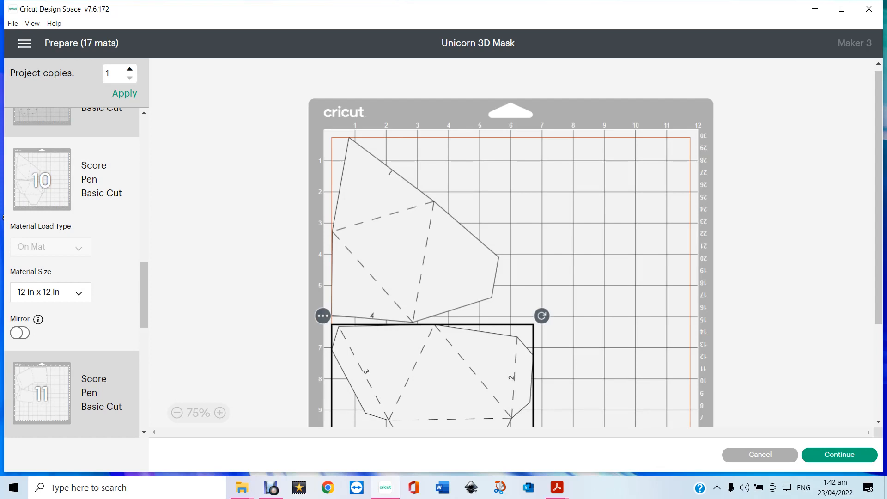
scroll(511, 242, "down", 3)
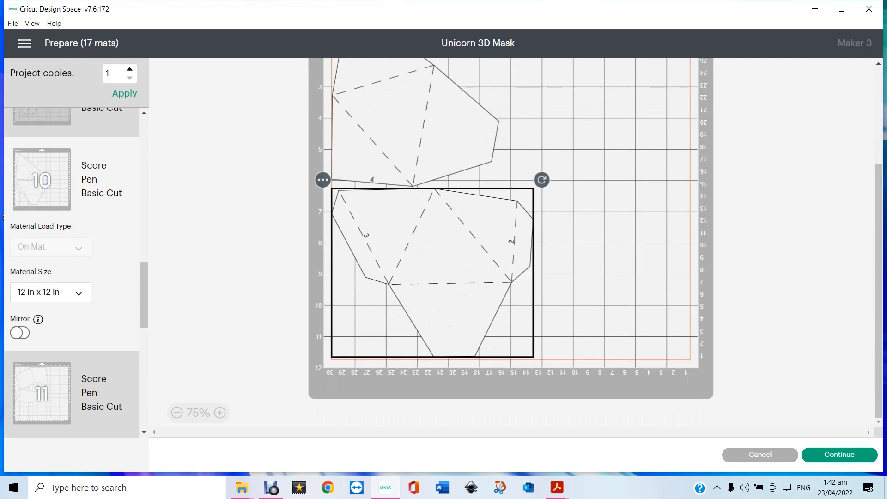
scroll(510, 242, "up", 3)
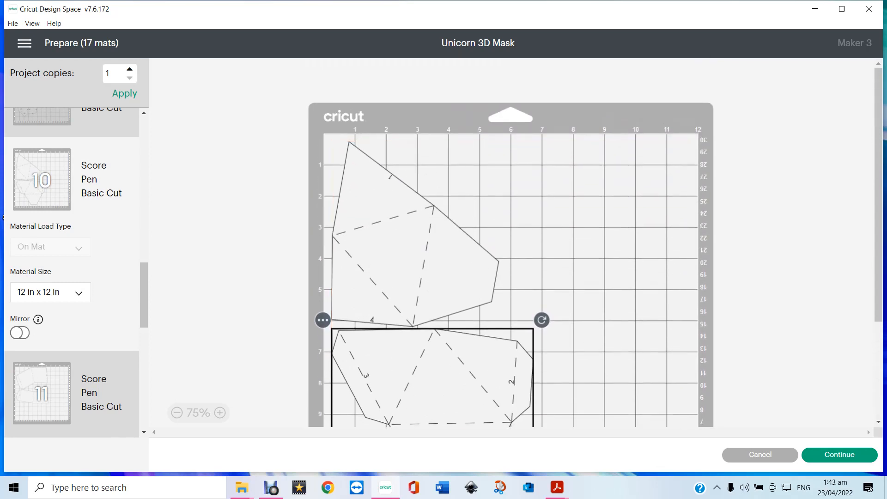
scroll(73, 273, "down", 8)
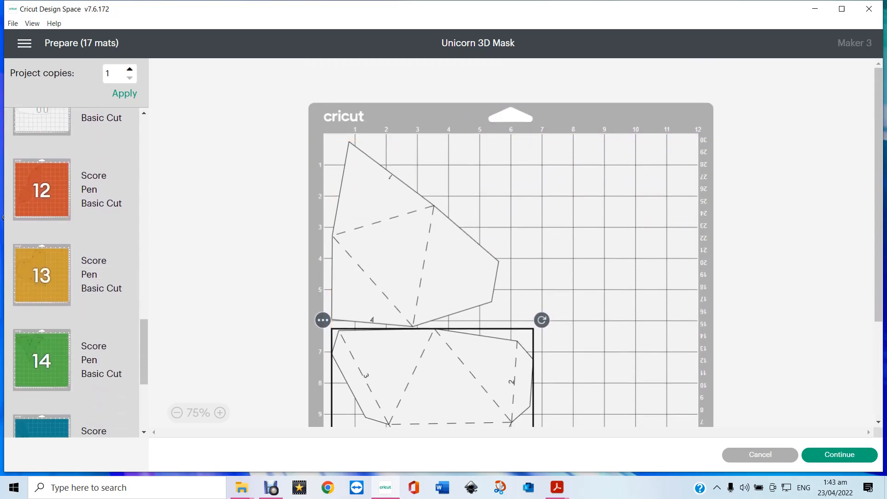
scroll(74, 273, "down", 3)
left_click(41, 396)
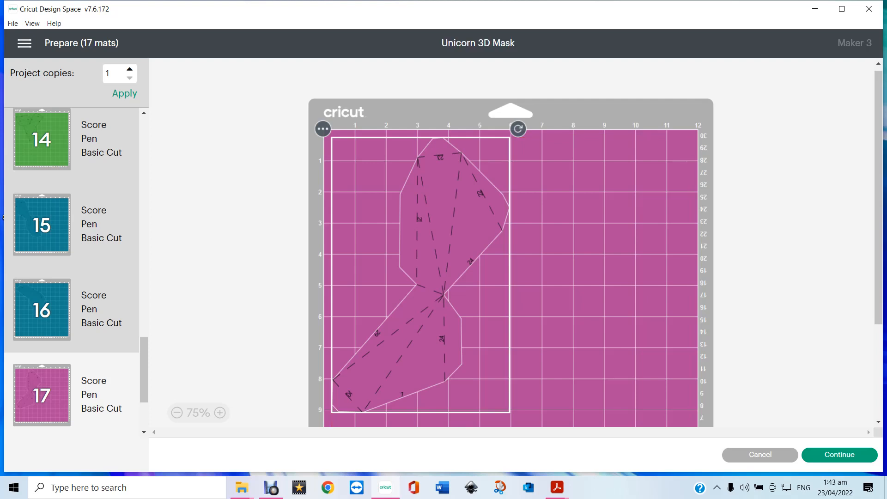
Return the Unicorn 3D Mask to the canvas and look over its grey and coloured pieces.
left_click(25, 43)
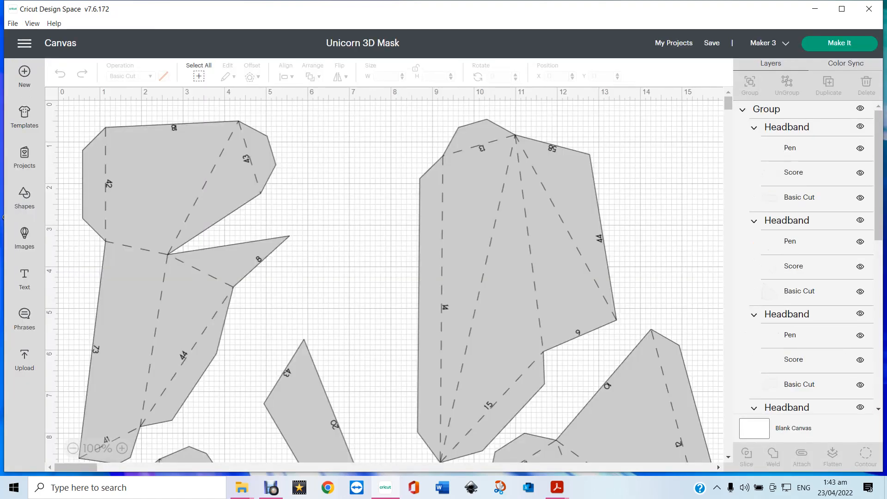
scroll(384, 277, "down", 15)
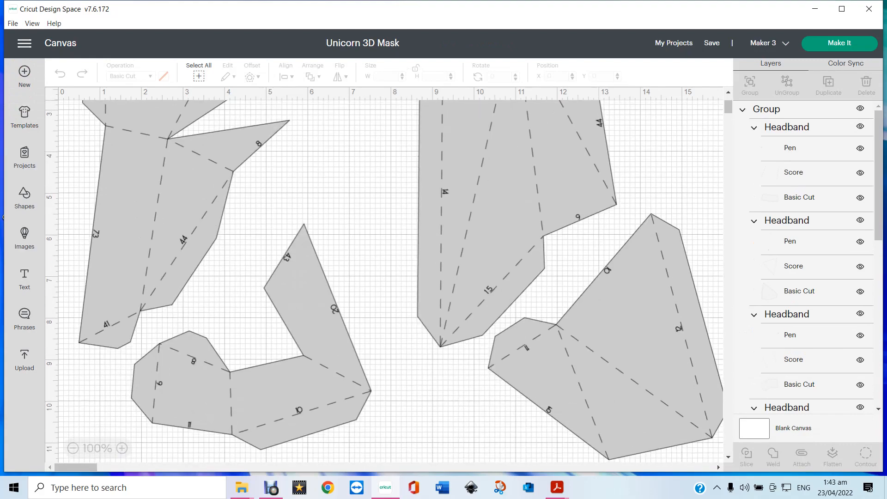
scroll(383, 277, "down", 20)
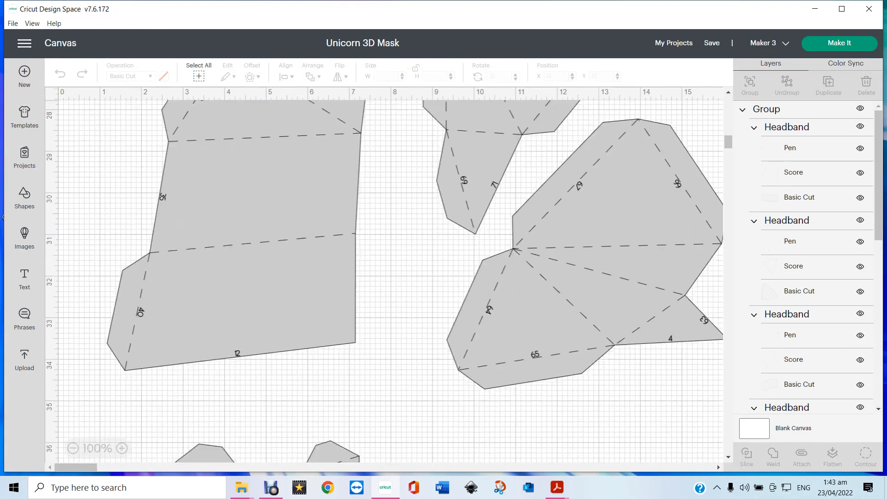
scroll(384, 277, "down", 3)
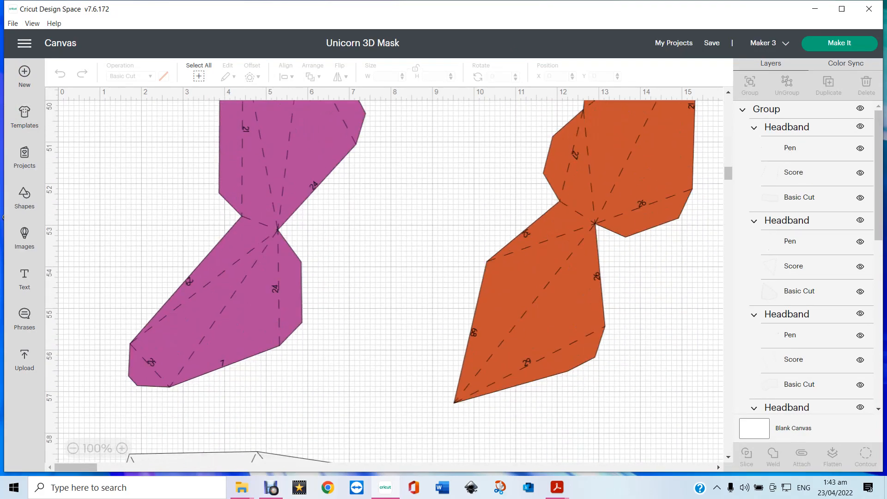
scroll(384, 277, "up", 13)
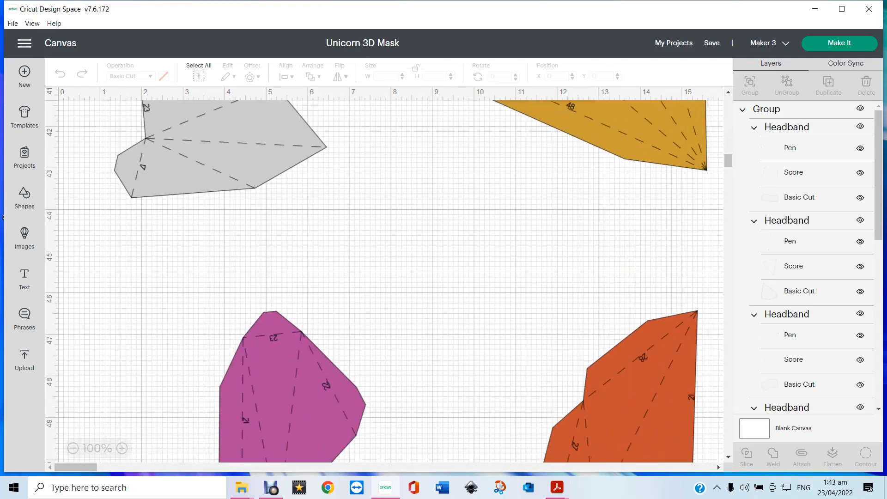
scroll(384, 277, "up", 16)
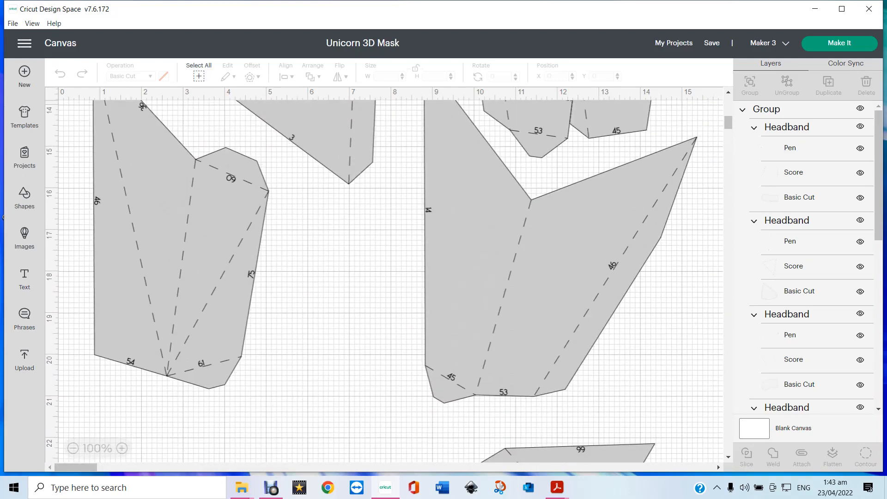
scroll(384, 277, "up", 7)
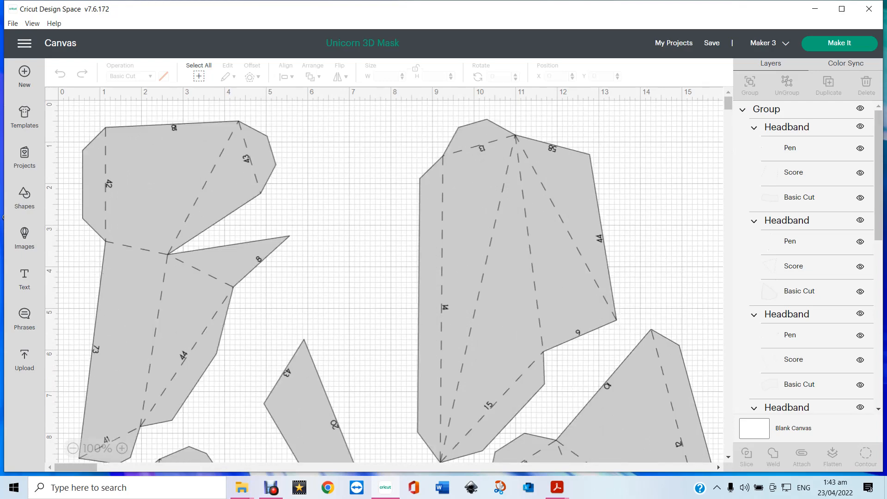
Open the Unicorn 3D Mask project details and read its materials, cutting and assembly sections.
left_click(362, 43)
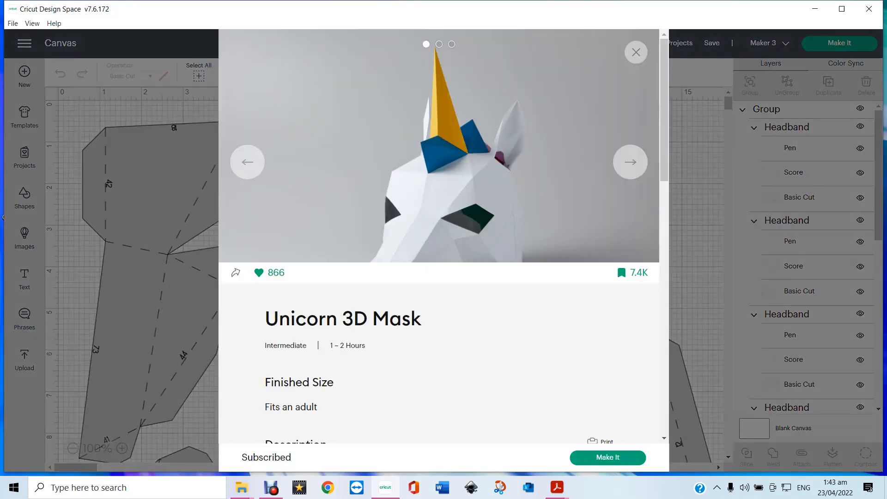
scroll(439, 231, "down", 8)
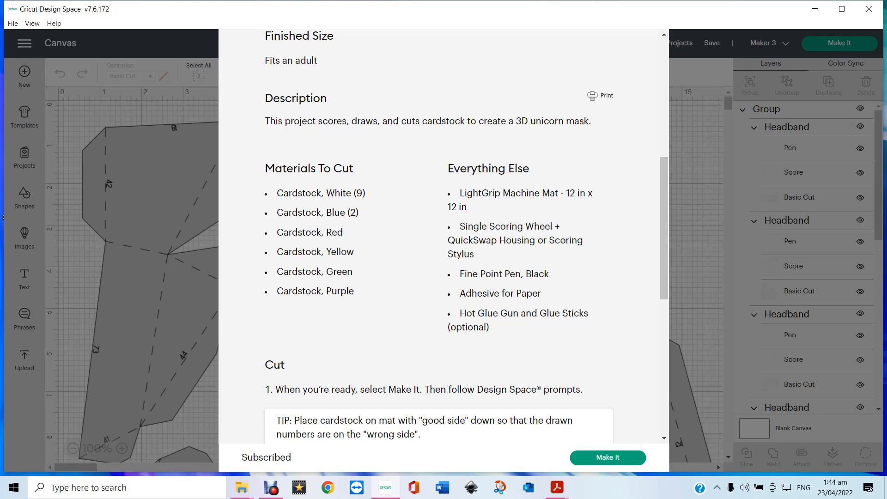
scroll(443, 231, "down", 6)
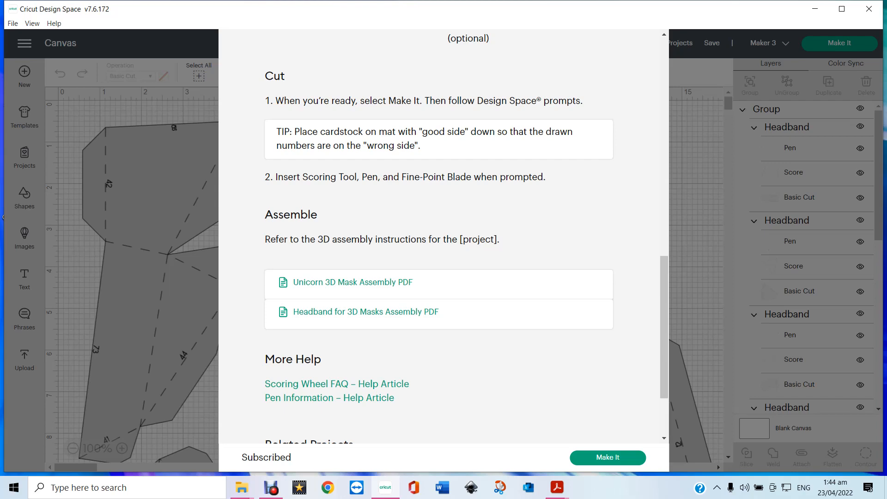
Open the Unicorn 3D Mask Assembly PDF and read the fold line and gluing instructions on page 2.
left_click(353, 283)
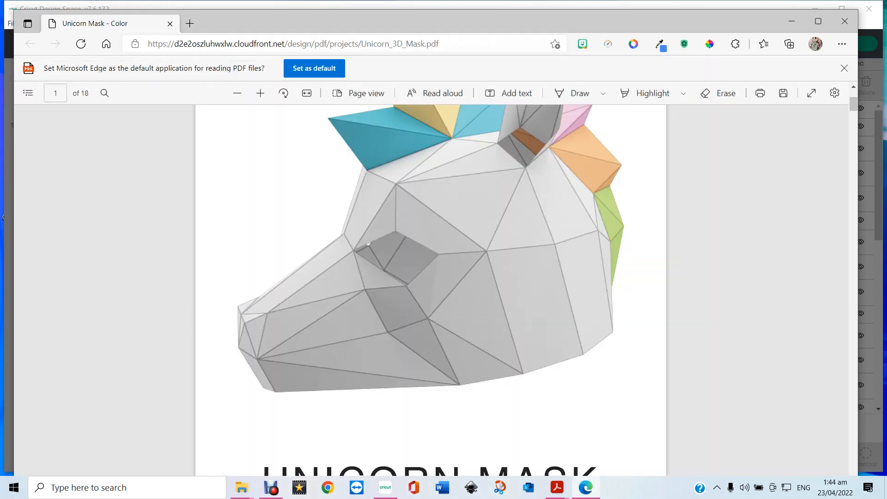
scroll(431, 290, "down", 2)
scroll(430, 290, "down", 6)
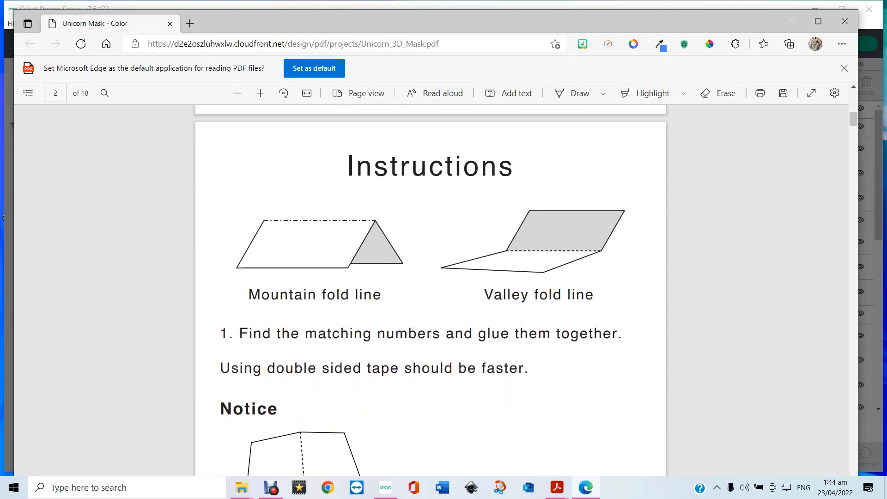
scroll(368, 244, "up", 8)
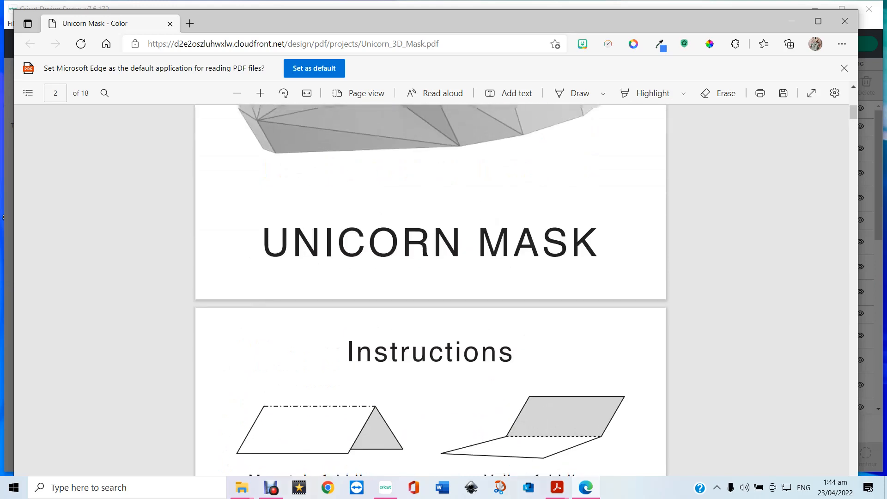
scroll(368, 243, "down", 8)
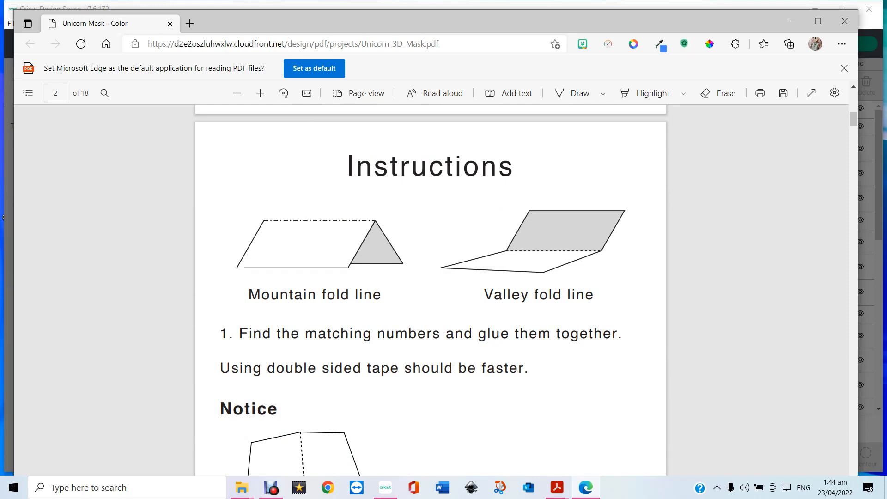
scroll(430, 295, "down", 5)
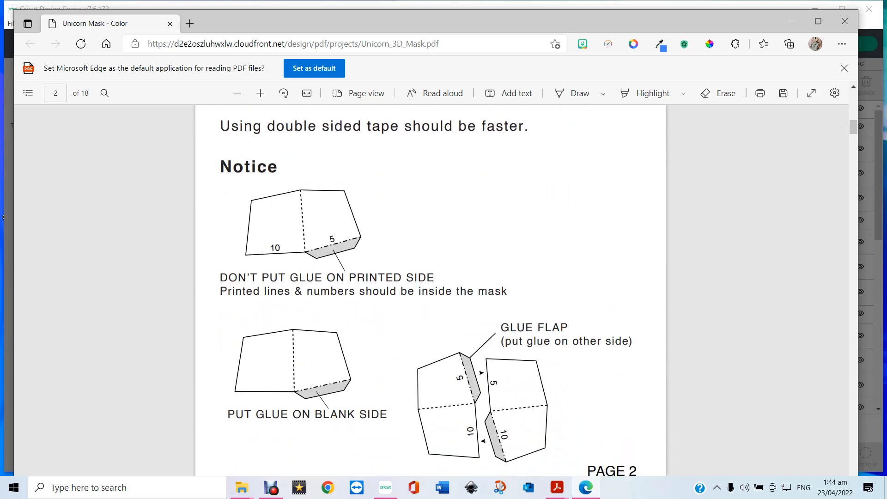
Examine the page 3 guide that assigns the head, horn and hair colours to their template pages.
scroll(431, 290, "down", 10)
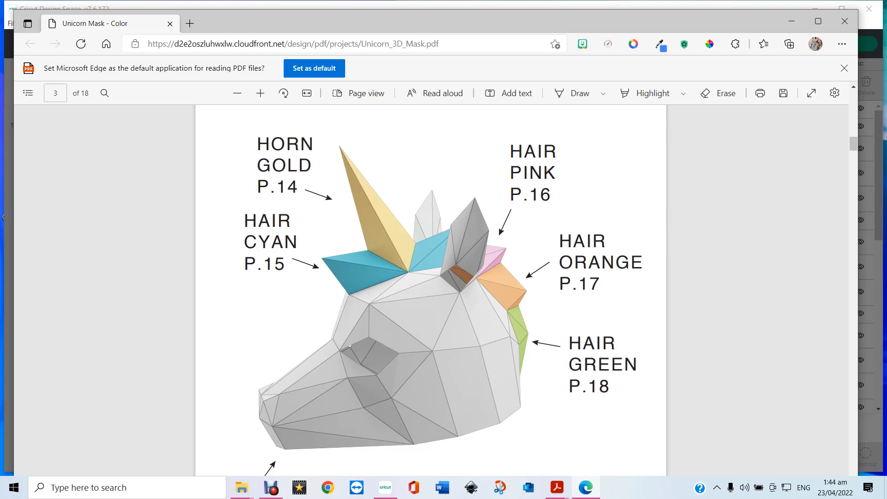
scroll(429, 292, "down", 5)
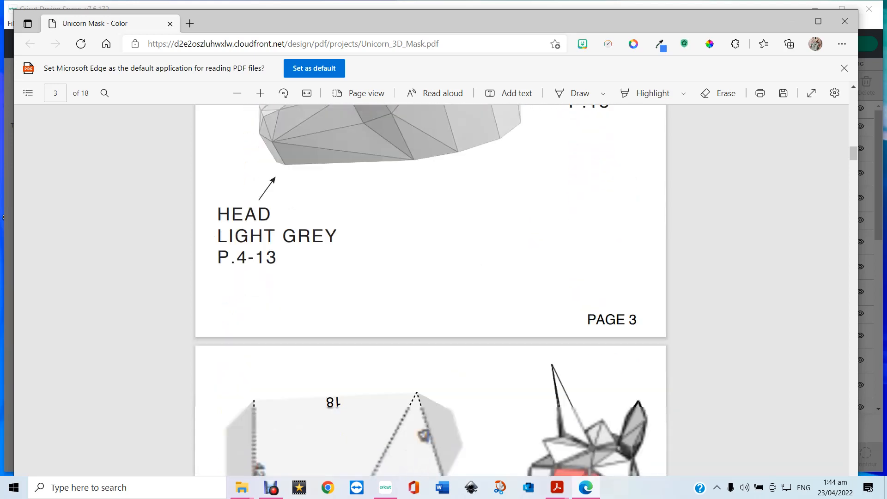
scroll(552, 468, "up", 4)
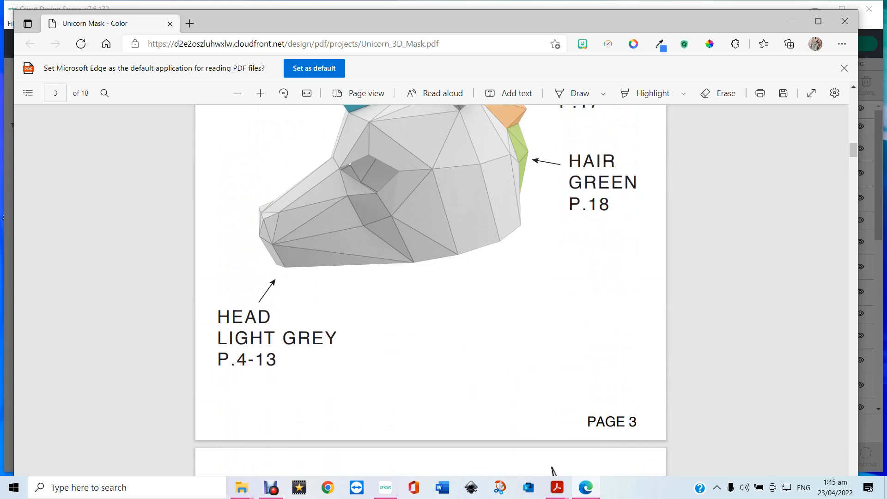
Examine the page 4 head pieces, their edge numbers and the diagram marking their place on the mask.
scroll(552, 469, "down", 6)
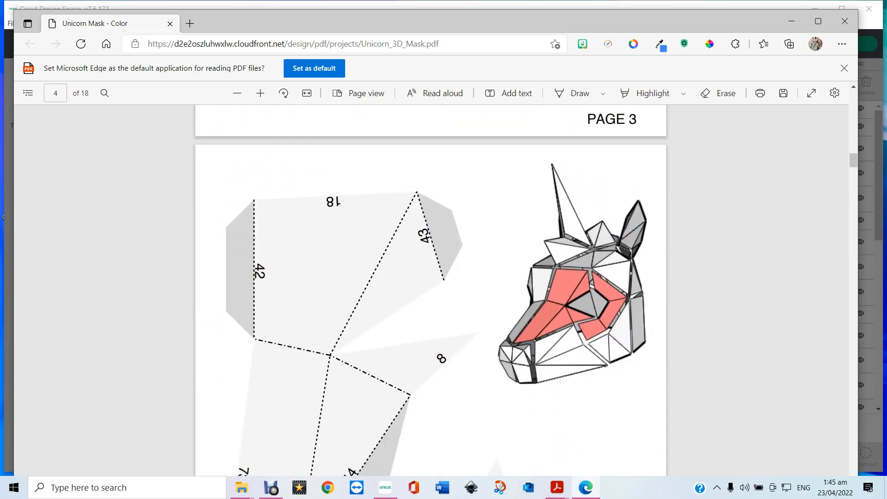
scroll(553, 469, "down", 2)
scroll(430, 291, "down", 1)
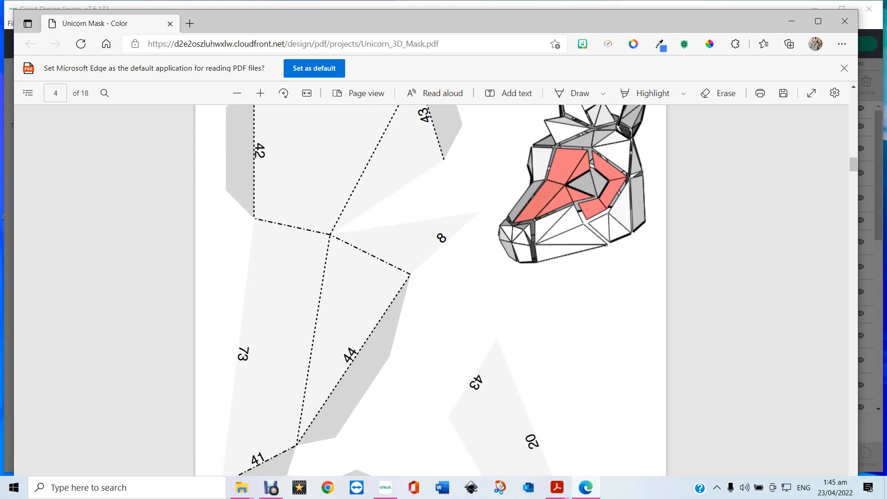
scroll(431, 290, "down", 5)
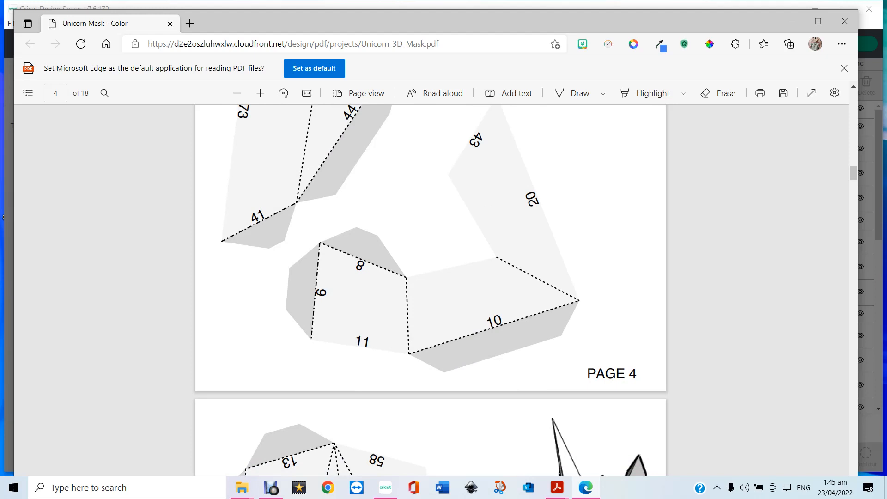
Look through the remaining light grey head pieces and their placement diagrams on pages 5 to 13.
scroll(431, 291, "down", 10)
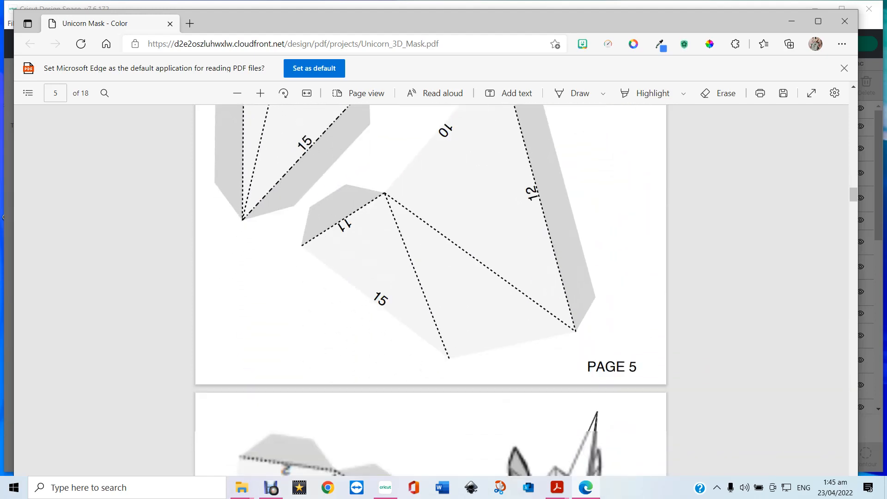
scroll(431, 290, "down", 10)
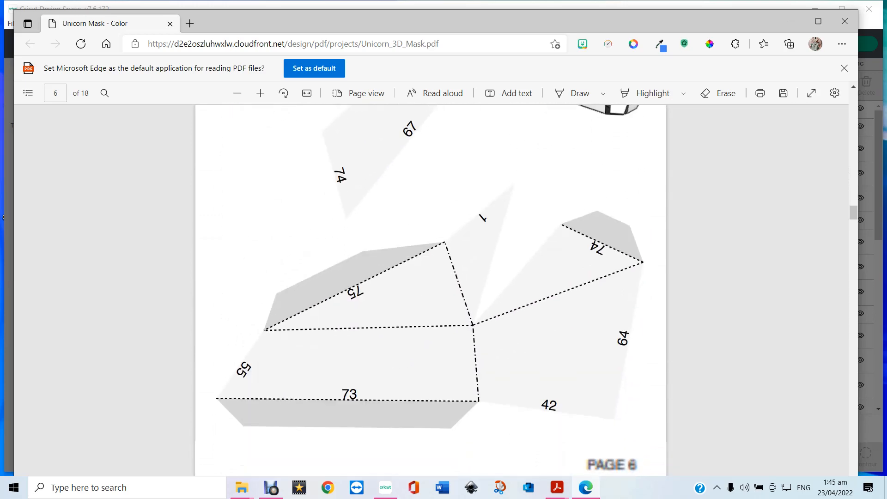
scroll(431, 290, "down", 10)
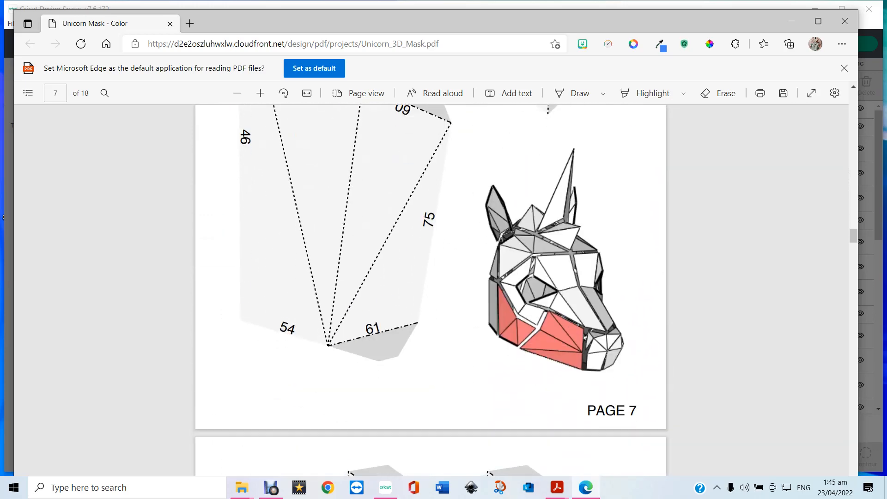
scroll(431, 290, "down", 4)
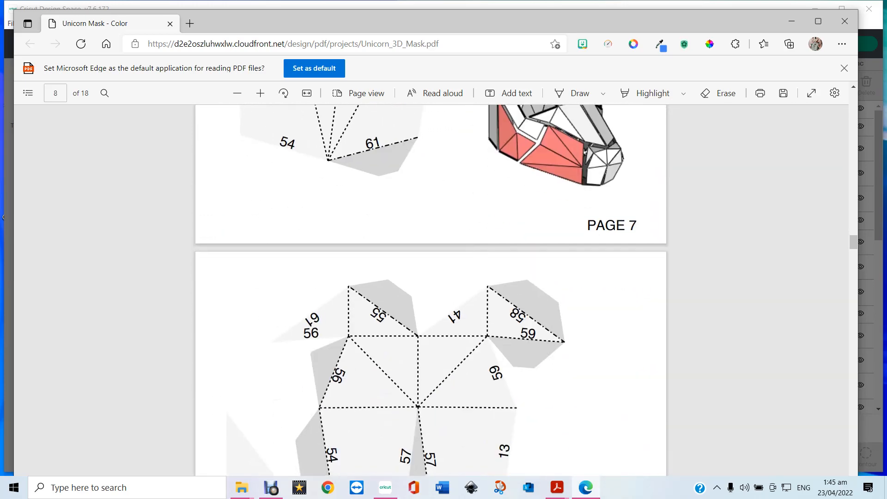
scroll(431, 290, "down", 10)
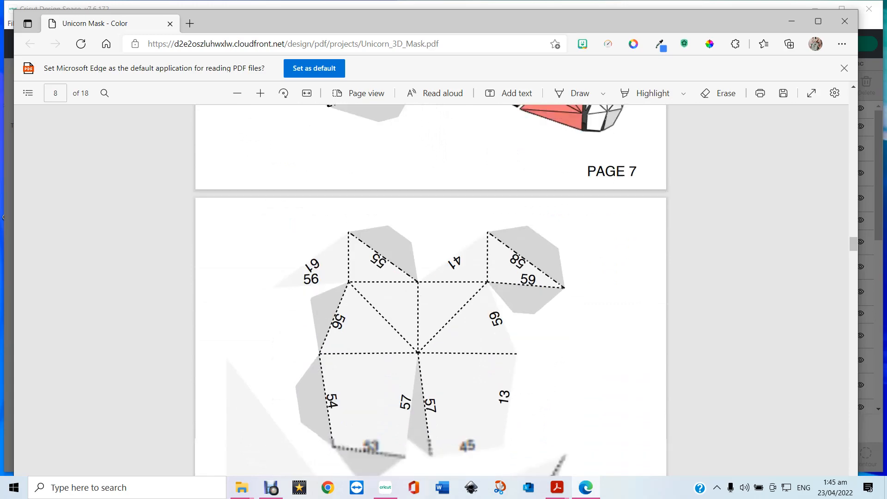
scroll(431, 291, "down", 12)
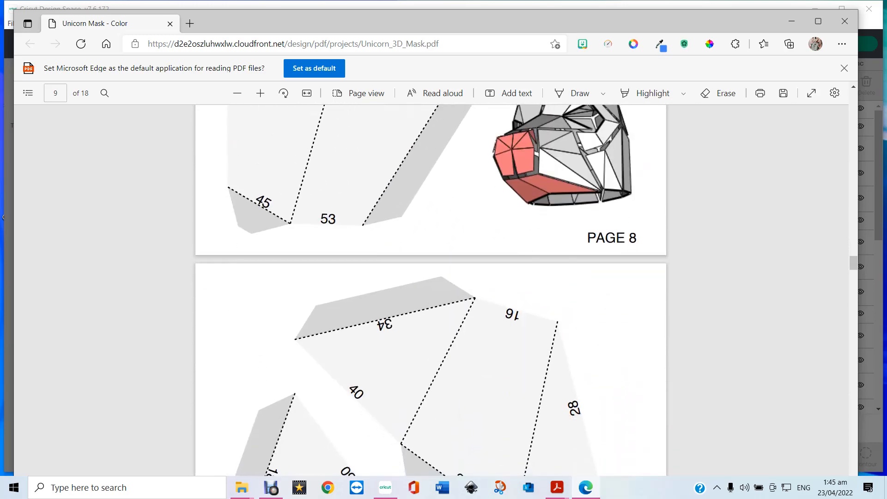
scroll(431, 290, "down", 12)
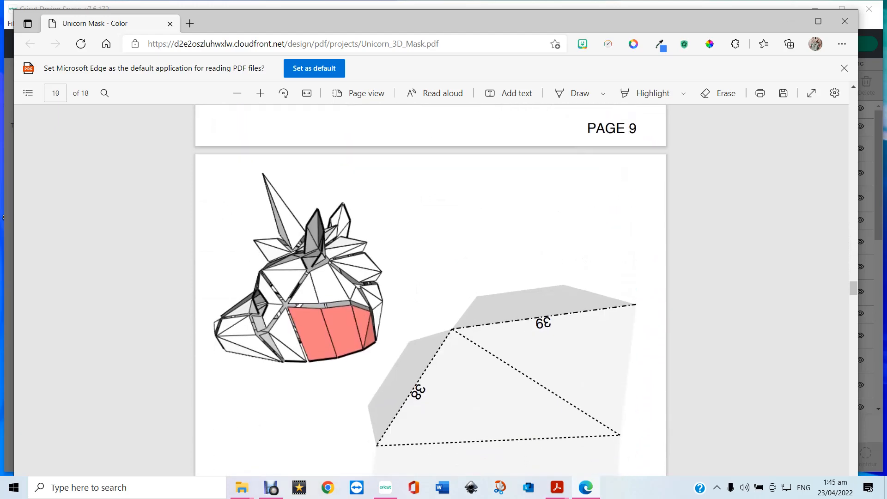
scroll(431, 290, "down", 12)
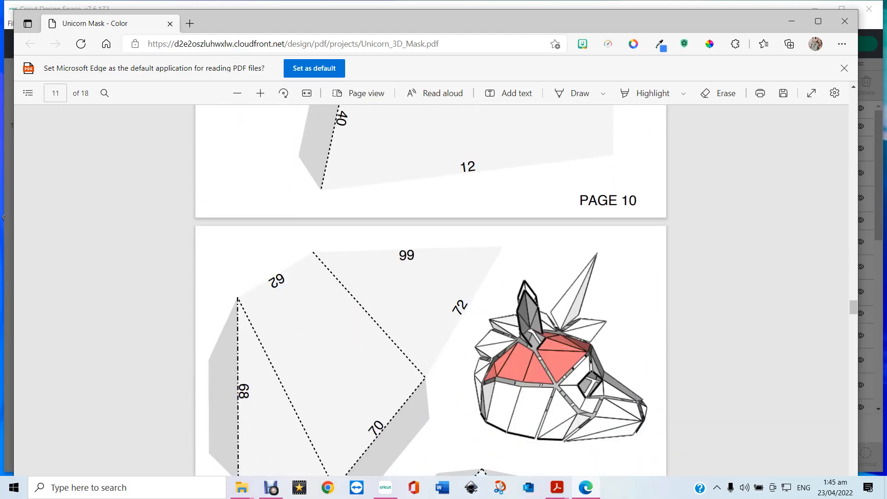
scroll(431, 290, "down", 12)
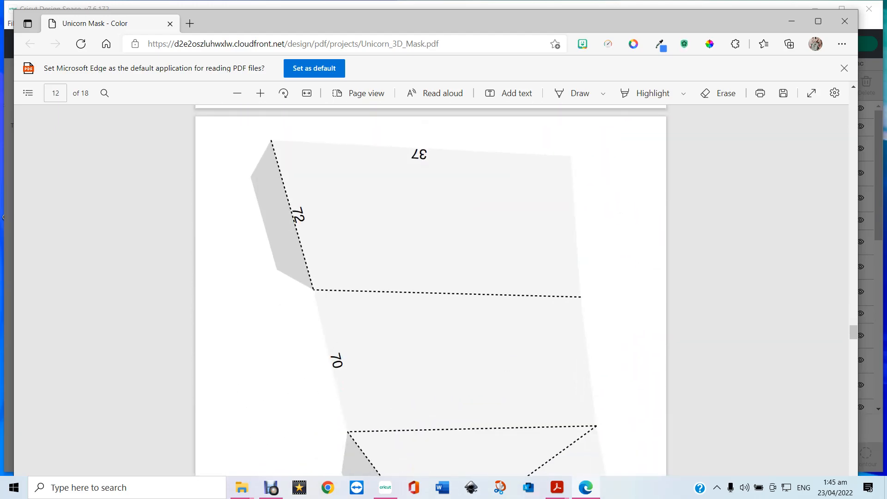
scroll(431, 291, "down", 12)
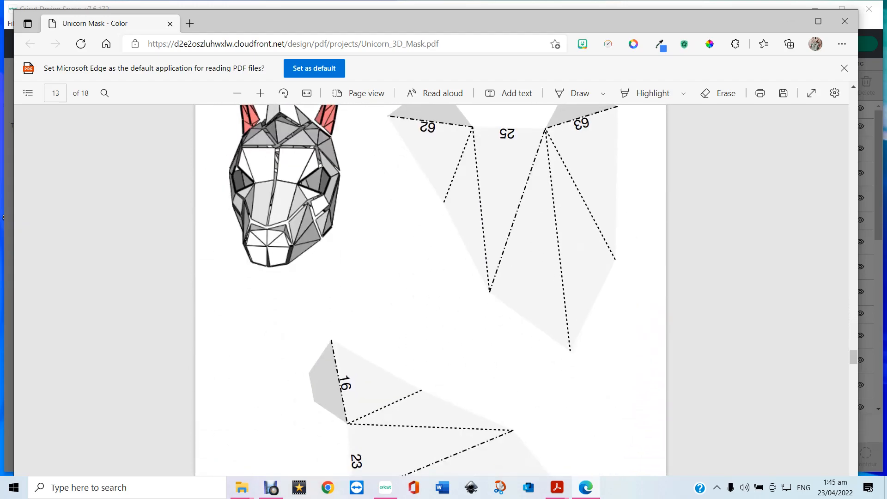
Look through the coloured horn and hair pages up to page 18, checking the diagram for the green pieces.
scroll(431, 290, "down", 15)
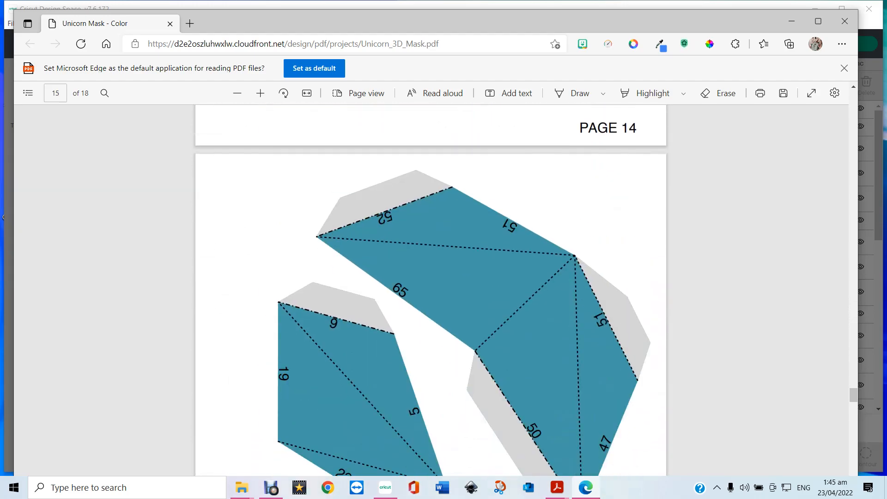
scroll(432, 291, "down", 7)
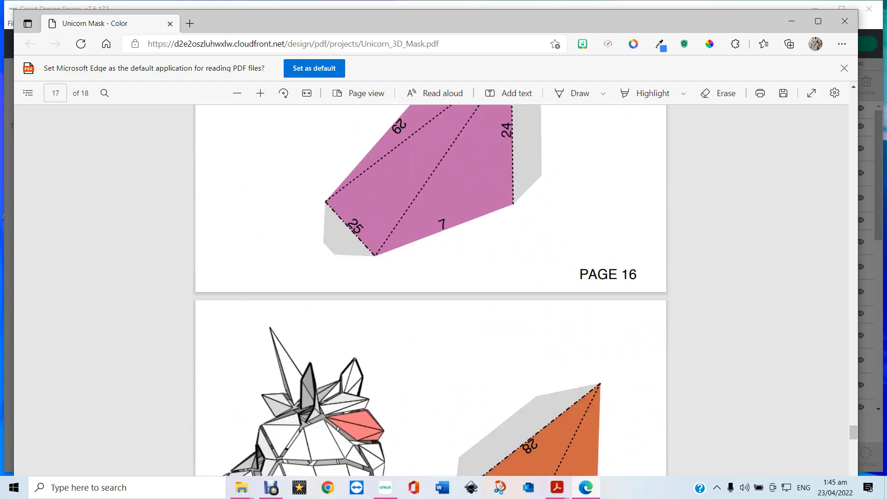
scroll(431, 290, "down", 5)
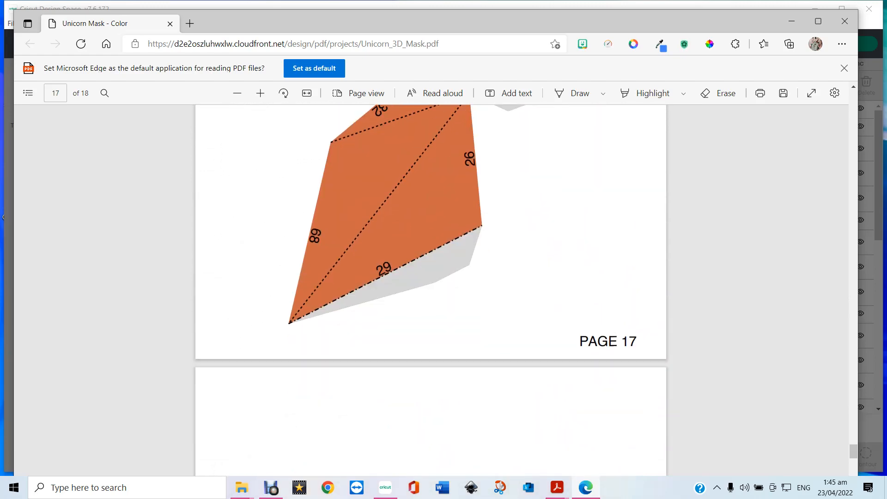
scroll(431, 290, "down", 6)
scroll(431, 290, "down", 5)
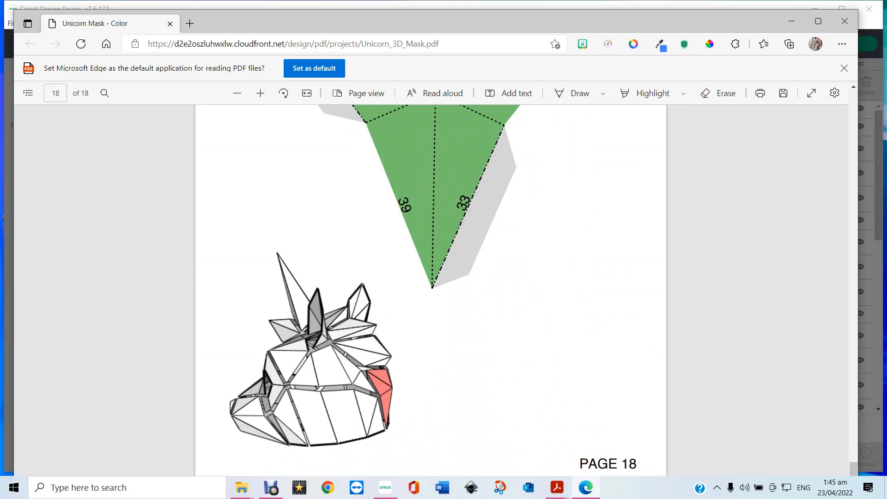
scroll(431, 290, "up", 9)
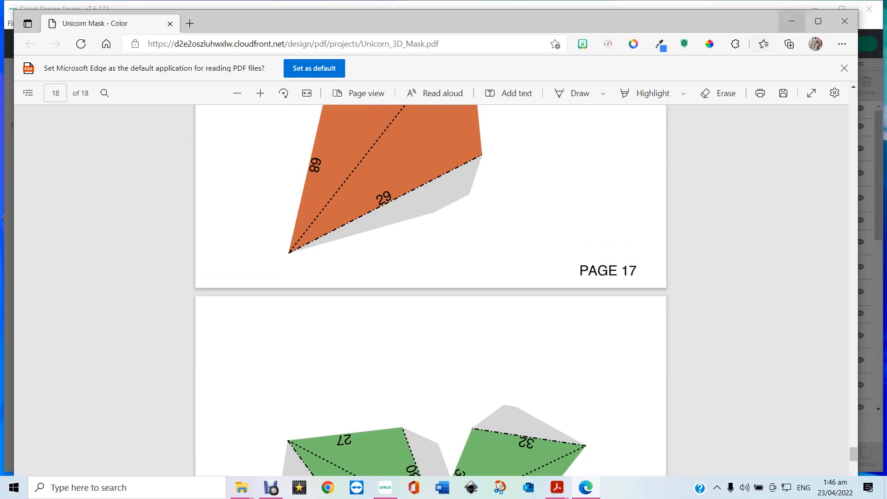
Return to the project details, open the Headband for 3D Masks Assembly PDF and look through its three pages.
left_click(791, 21)
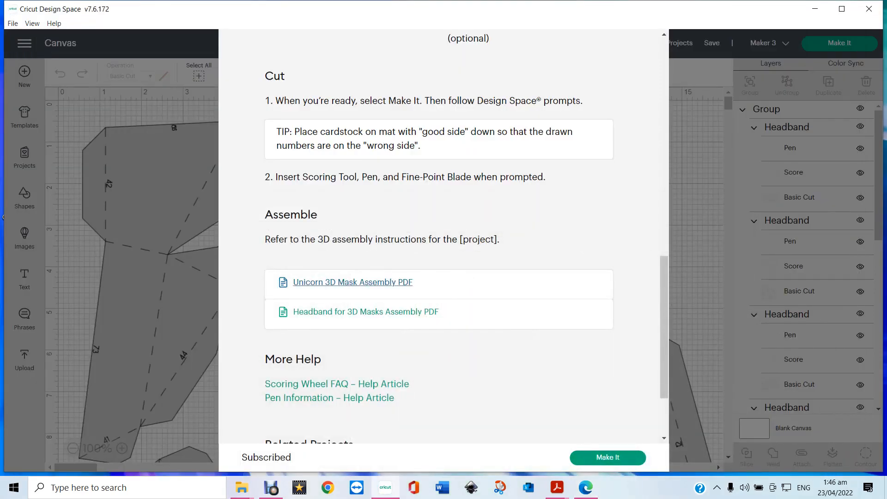
left_click(366, 312)
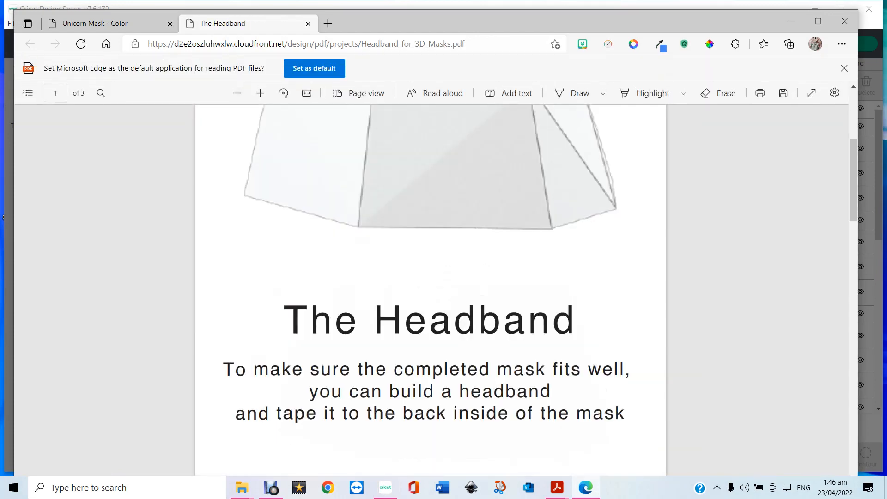
scroll(431, 286, "up", 5)
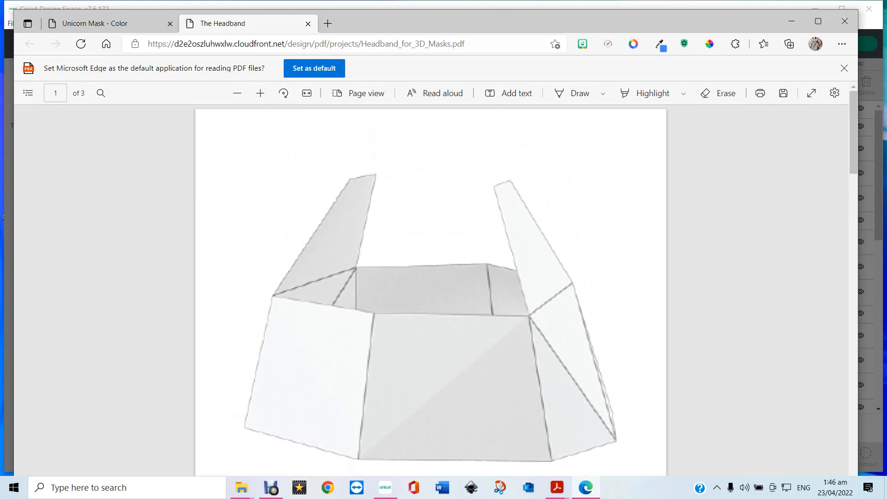
scroll(431, 287, "down", 10)
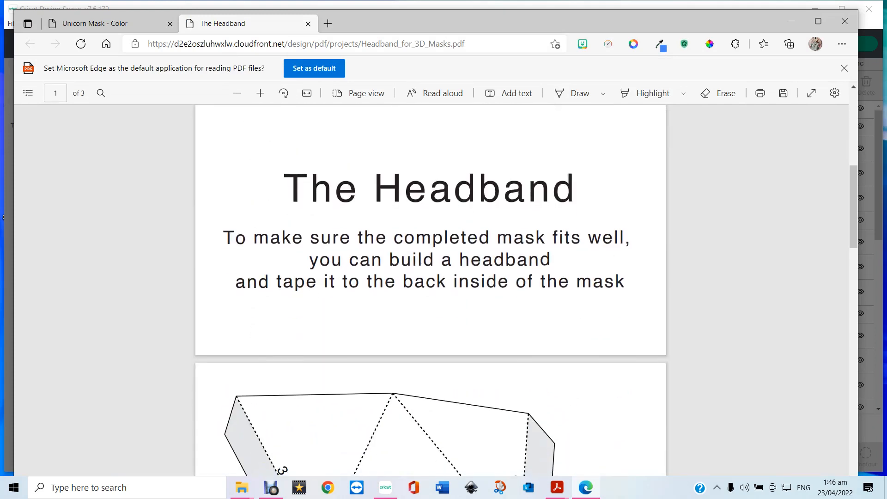
scroll(431, 286, "down", 12)
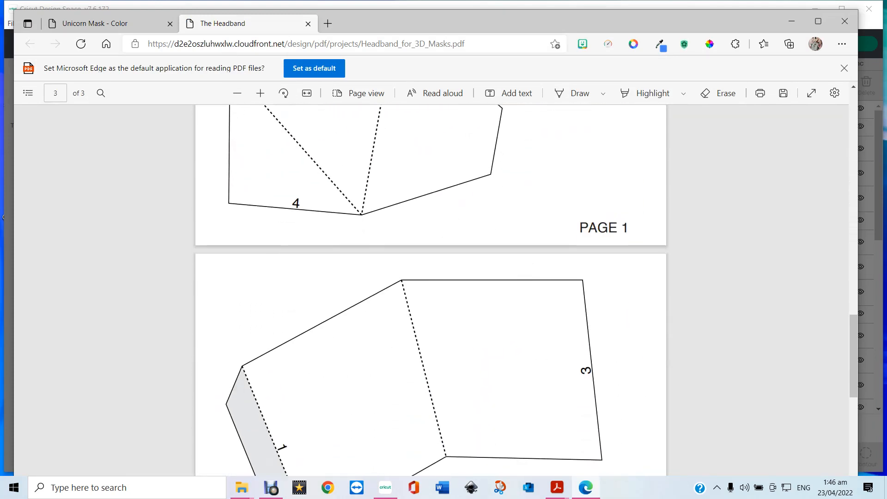
scroll(430, 287, "down", 4)
scroll(431, 286, "up", 4)
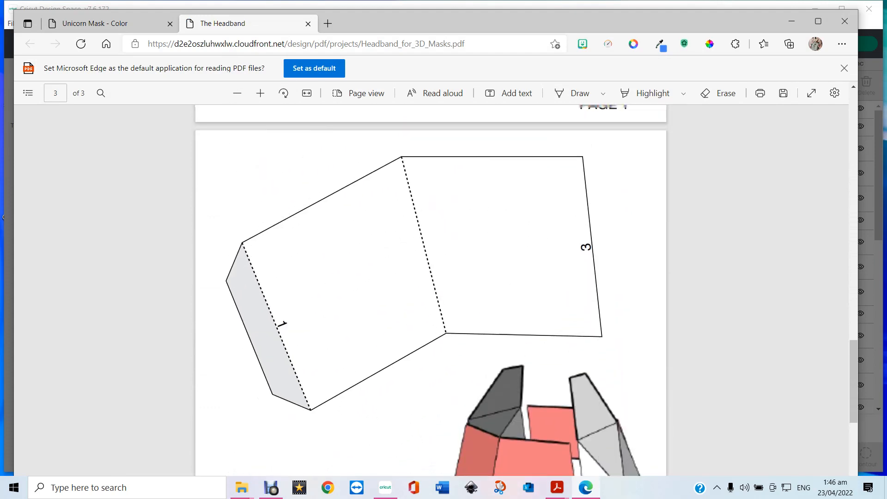
Review the last headband page and its placement diagram, then go back through the headband PDF to its first page.
scroll(430, 286, "down", 4)
scroll(431, 286, "down", 2)
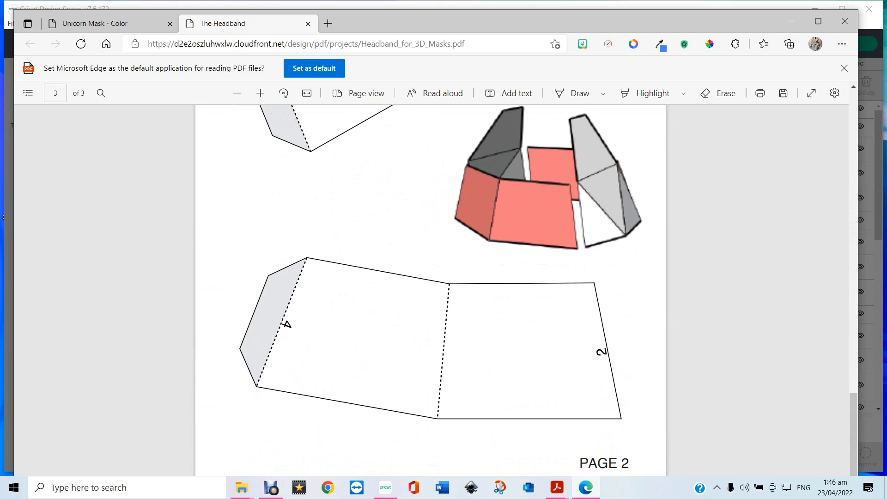
scroll(431, 286, "up", 10)
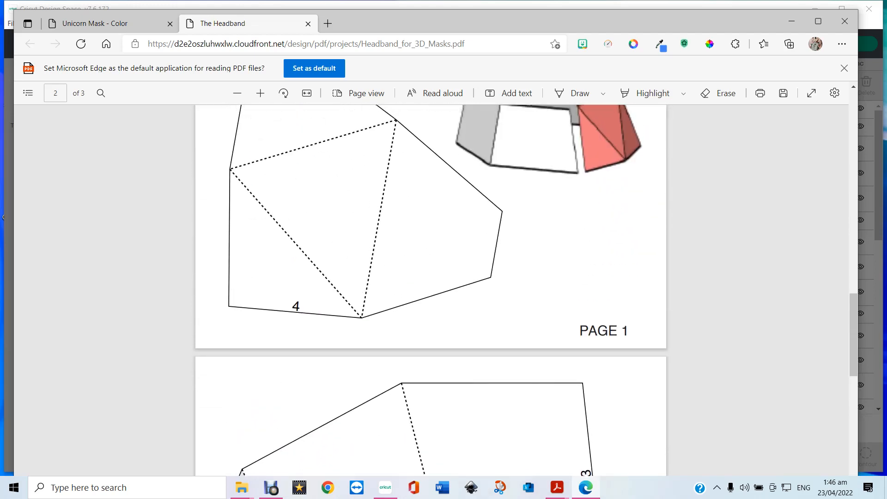
scroll(431, 286, "up", 12)
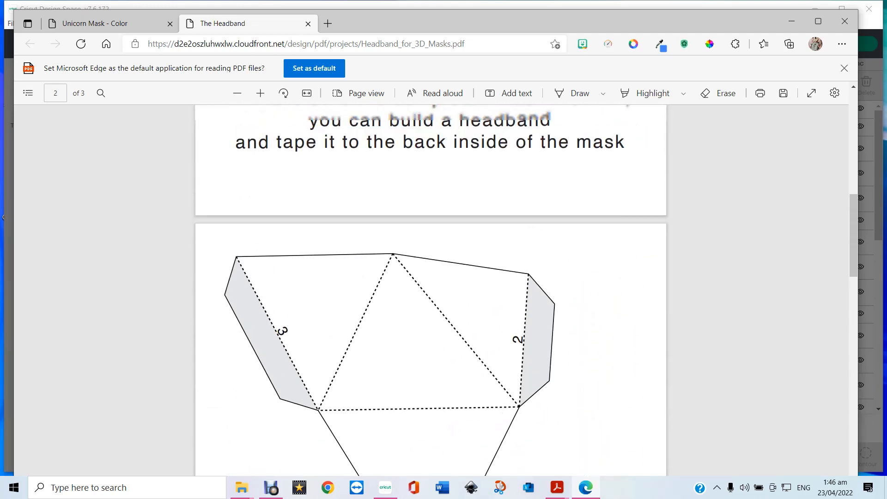
scroll(430, 286, "up", 4)
scroll(431, 286, "up", 3)
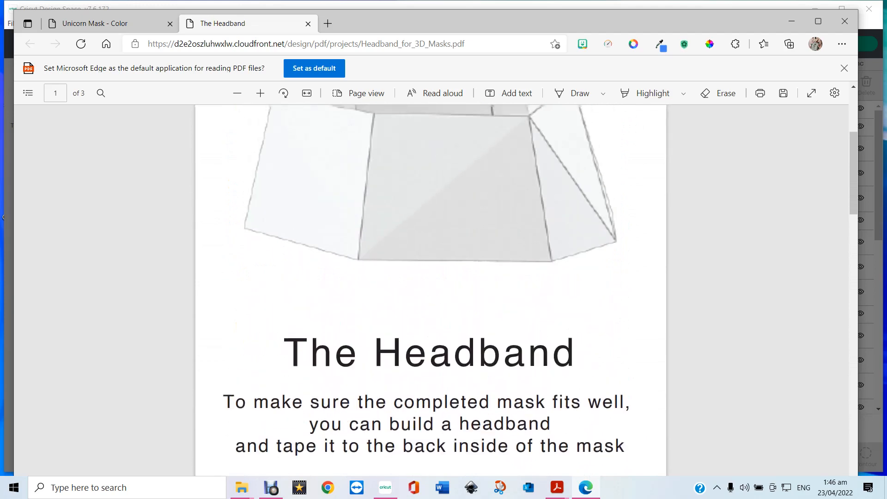
scroll(430, 286, "up", 4)
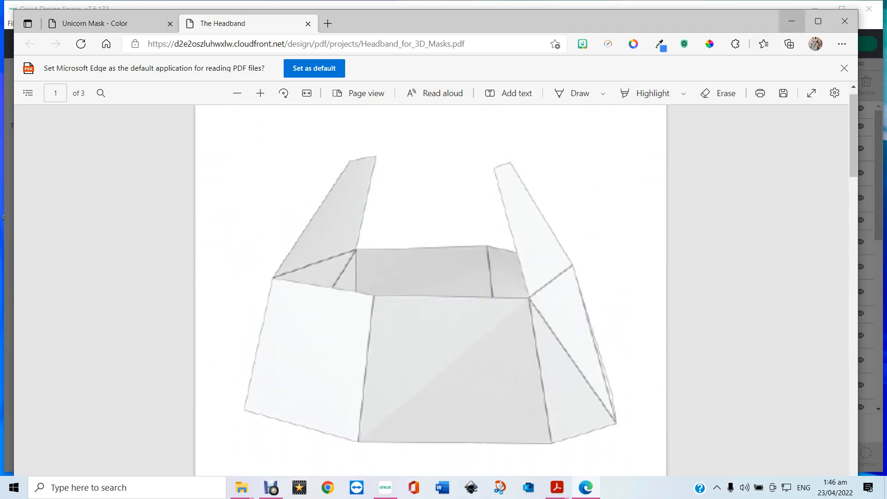
Put the headband PDF aside, look over the Unicorn 3D Mask project details and close them to return to the canvas.
left_click(791, 22)
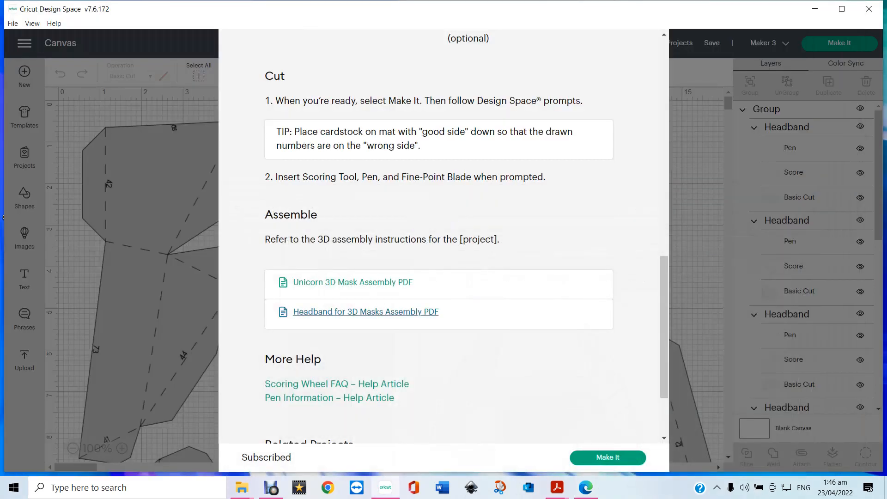
scroll(439, 231, "down", 2)
scroll(438, 231, "up", 12)
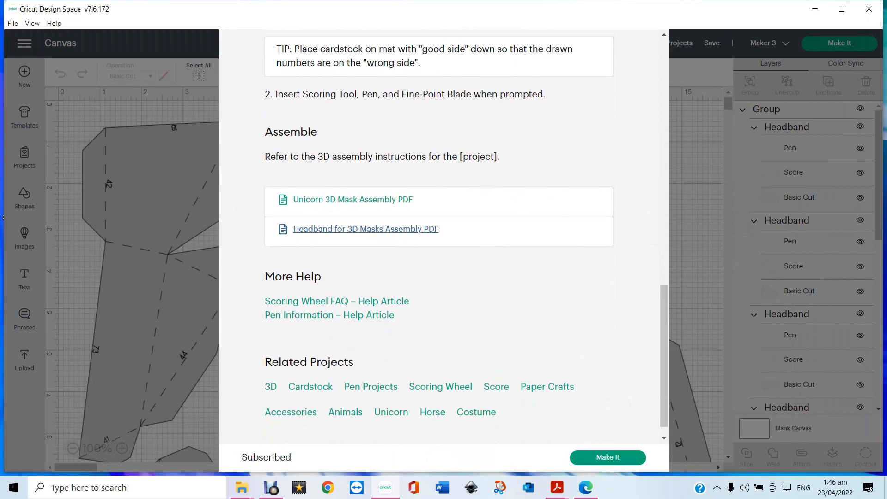
scroll(439, 231, "up", 2)
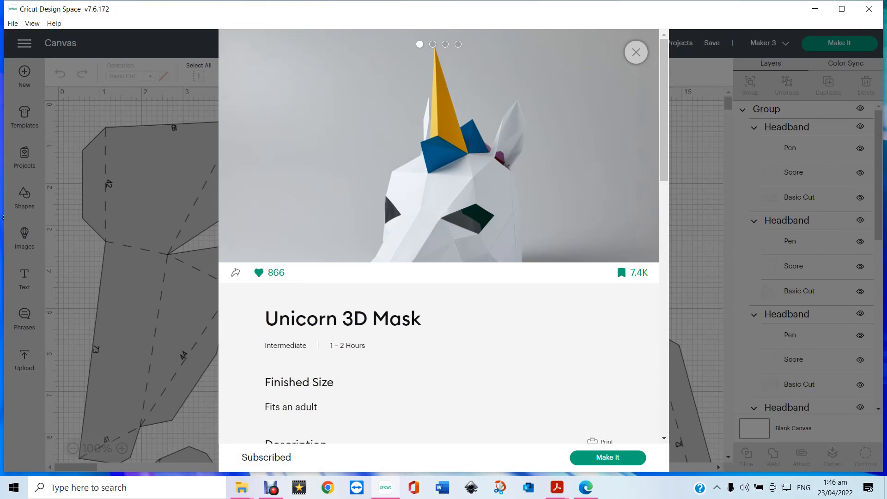
left_click(635, 52)
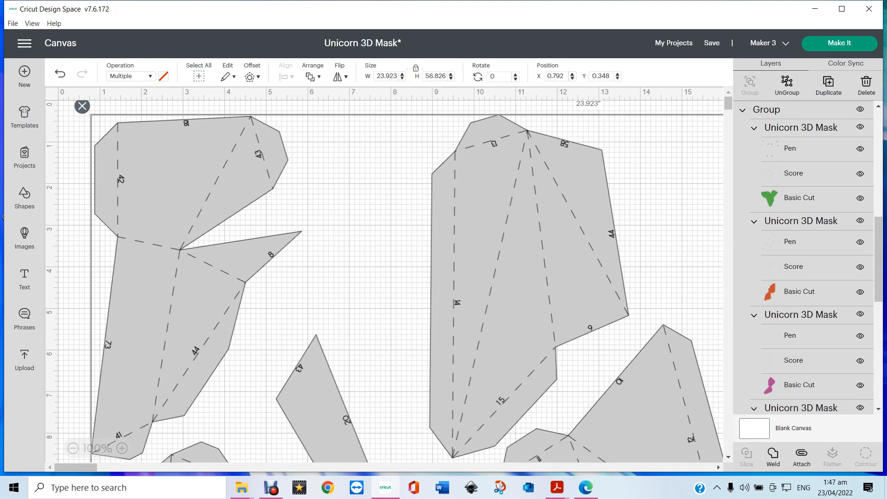
Look through the numbered grey, golden, purple and orange unicorn mask pieces on the canvas.
scroll(384, 277, "down", 10)
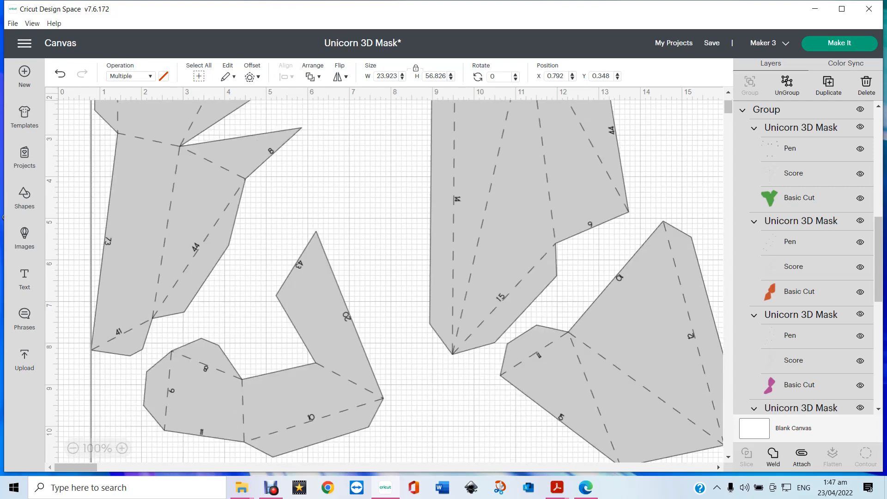
scroll(383, 277, "down", 4)
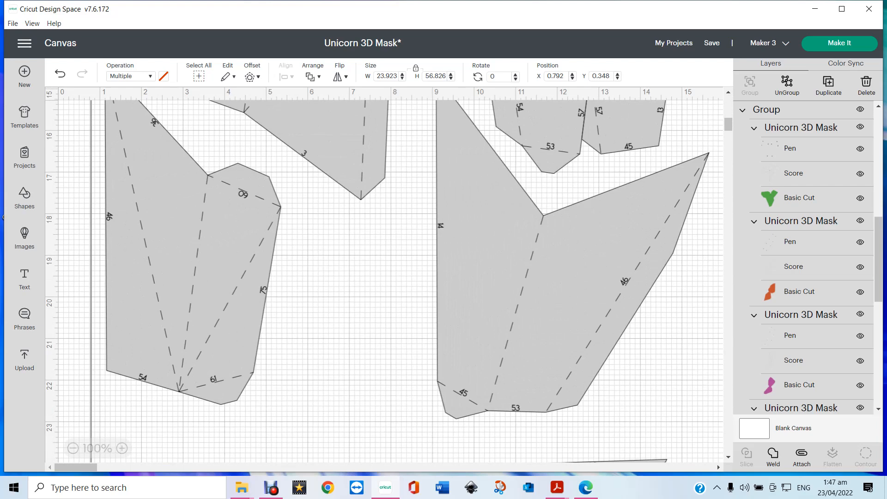
scroll(588, 124, "down", 13)
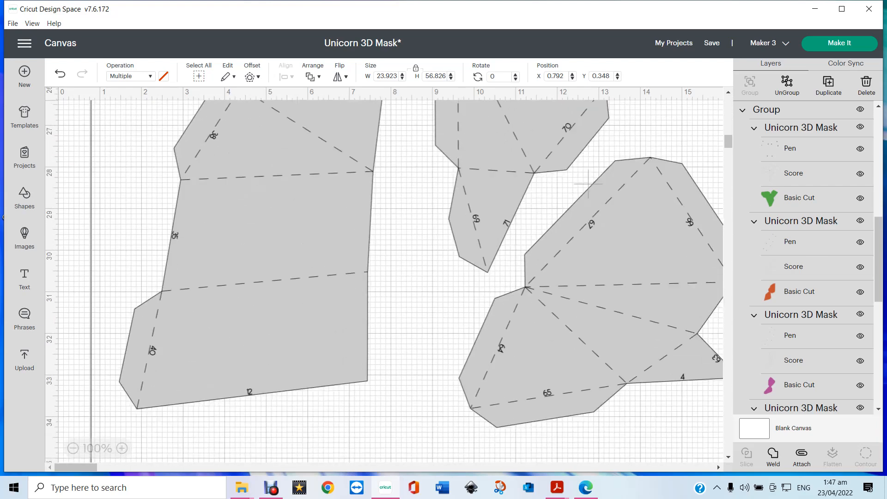
scroll(588, 124, "down", 8)
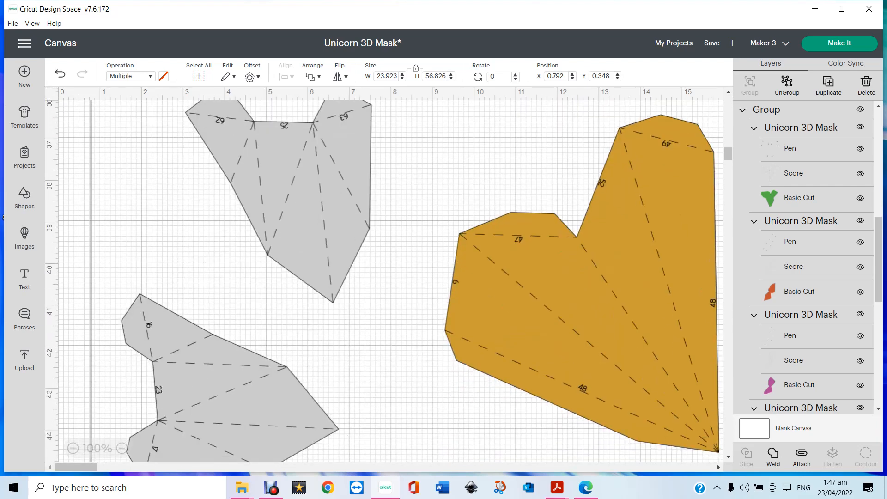
scroll(383, 277, "down", 13)
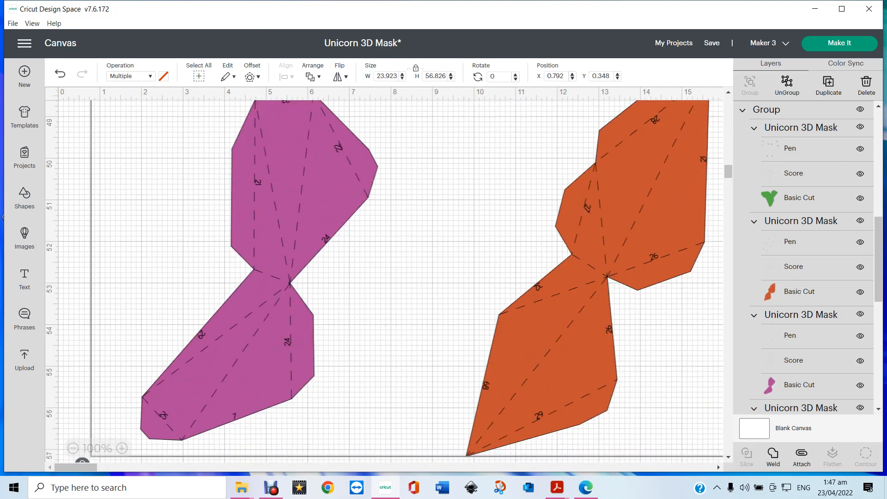
Examine the four white headband pieces below the mask pieces, with their edge numbers and score lines.
scroll(383, 277, "down", 11)
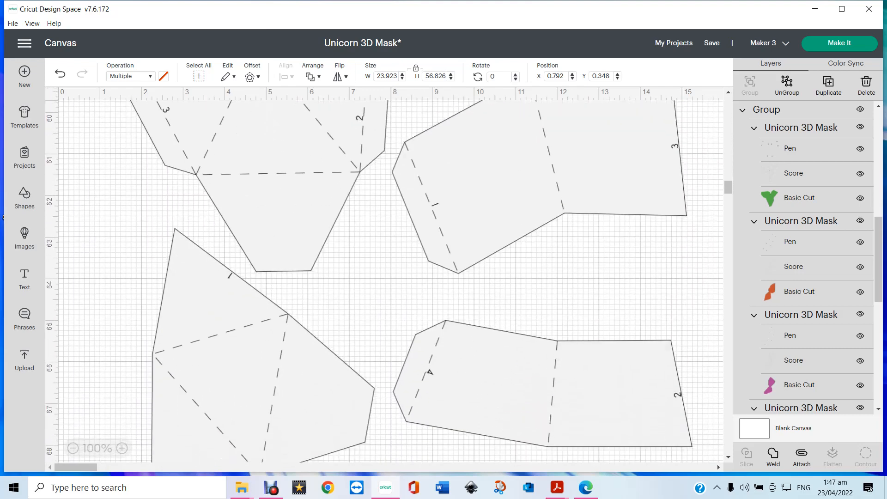
scroll(383, 277, "up", 3)
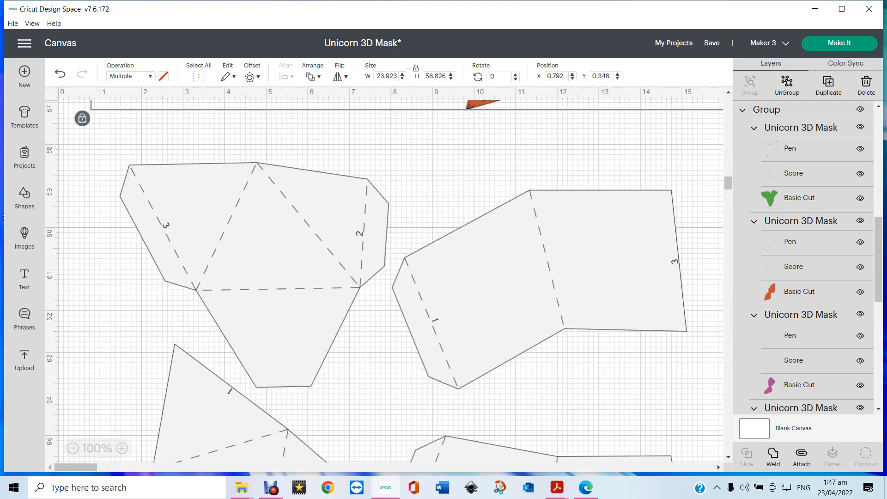
scroll(383, 277, "down", 7)
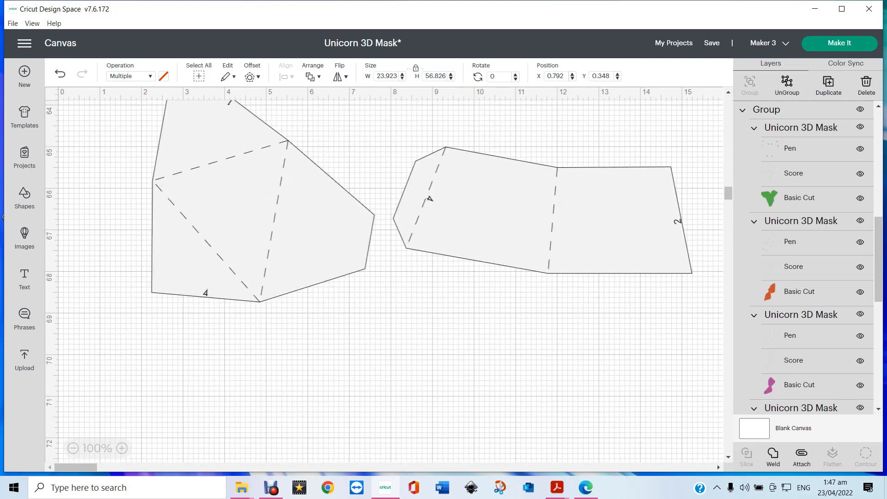
scroll(383, 277, "up", 6)
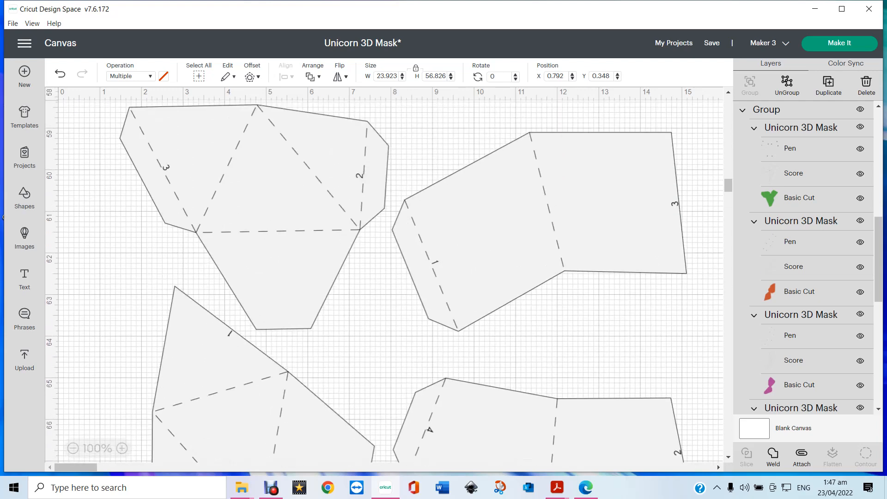